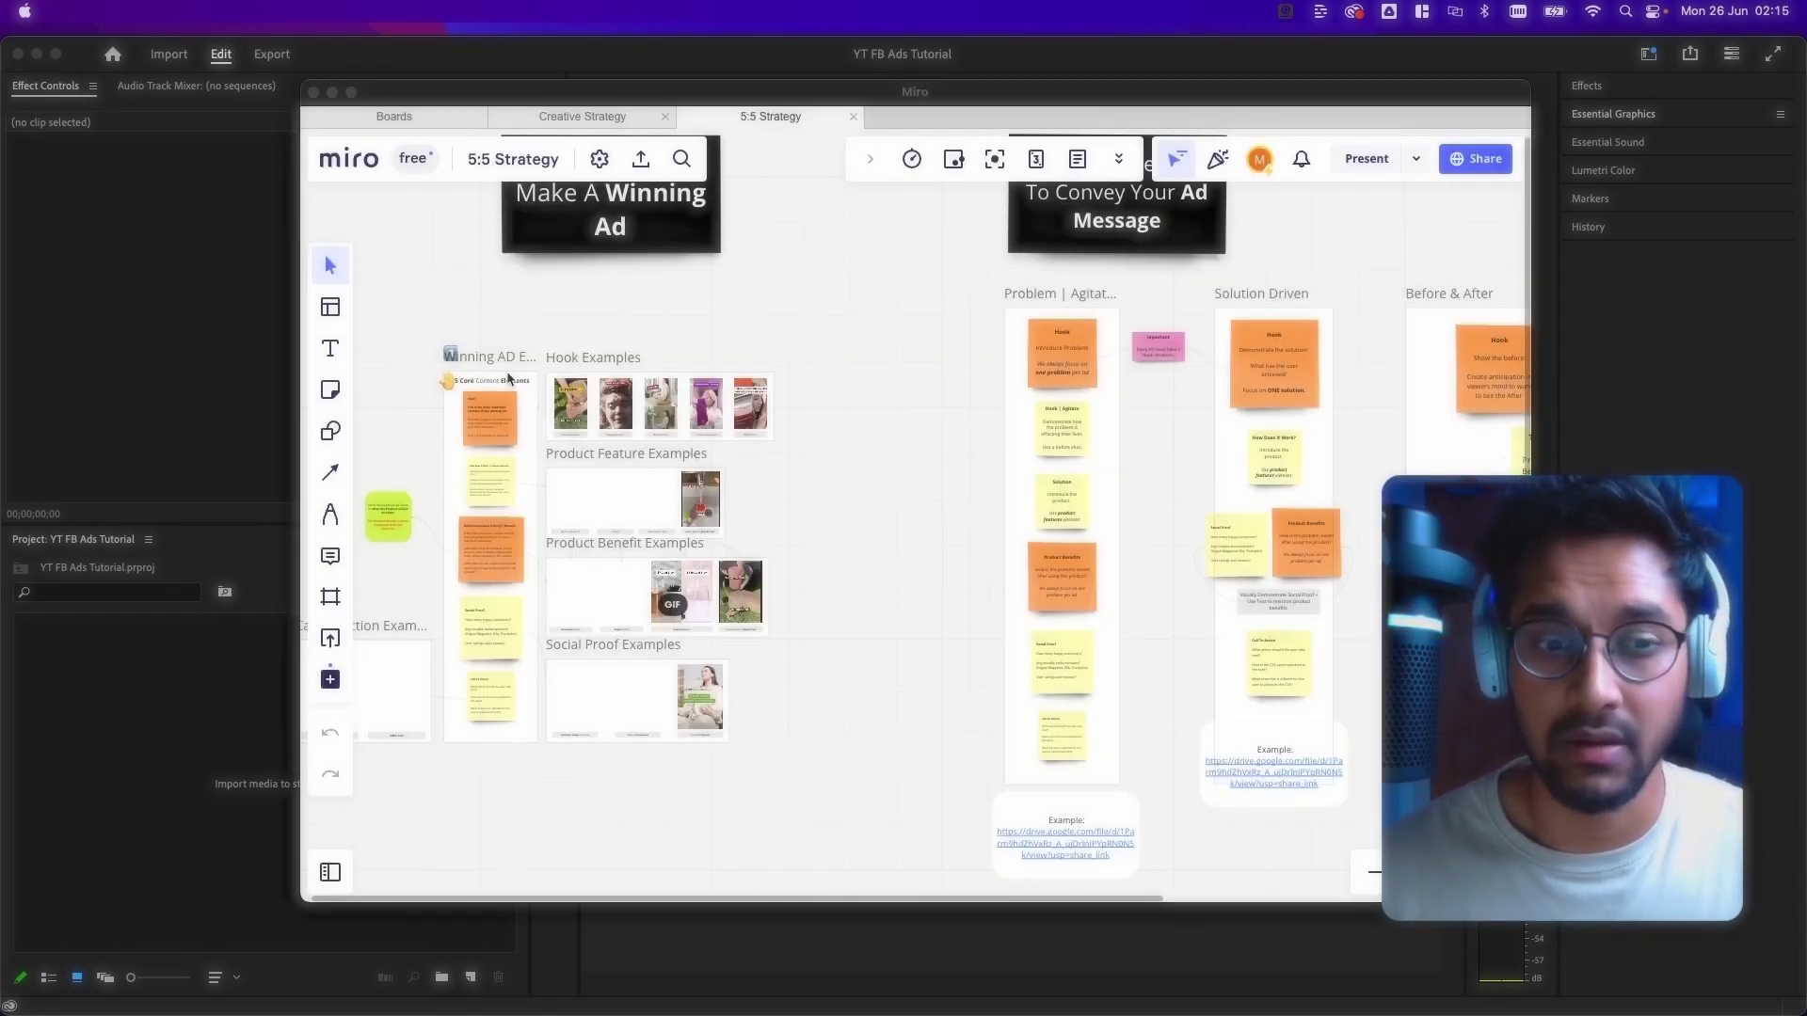
Step: Zoom out to overview the 5:5 Strategy board, then zoom back in on Winning AD Elements and Hook Examples
{"action": "scroll", "coordinate": [786, 296], "scroll_direction": "down", "scroll_amount": 5}
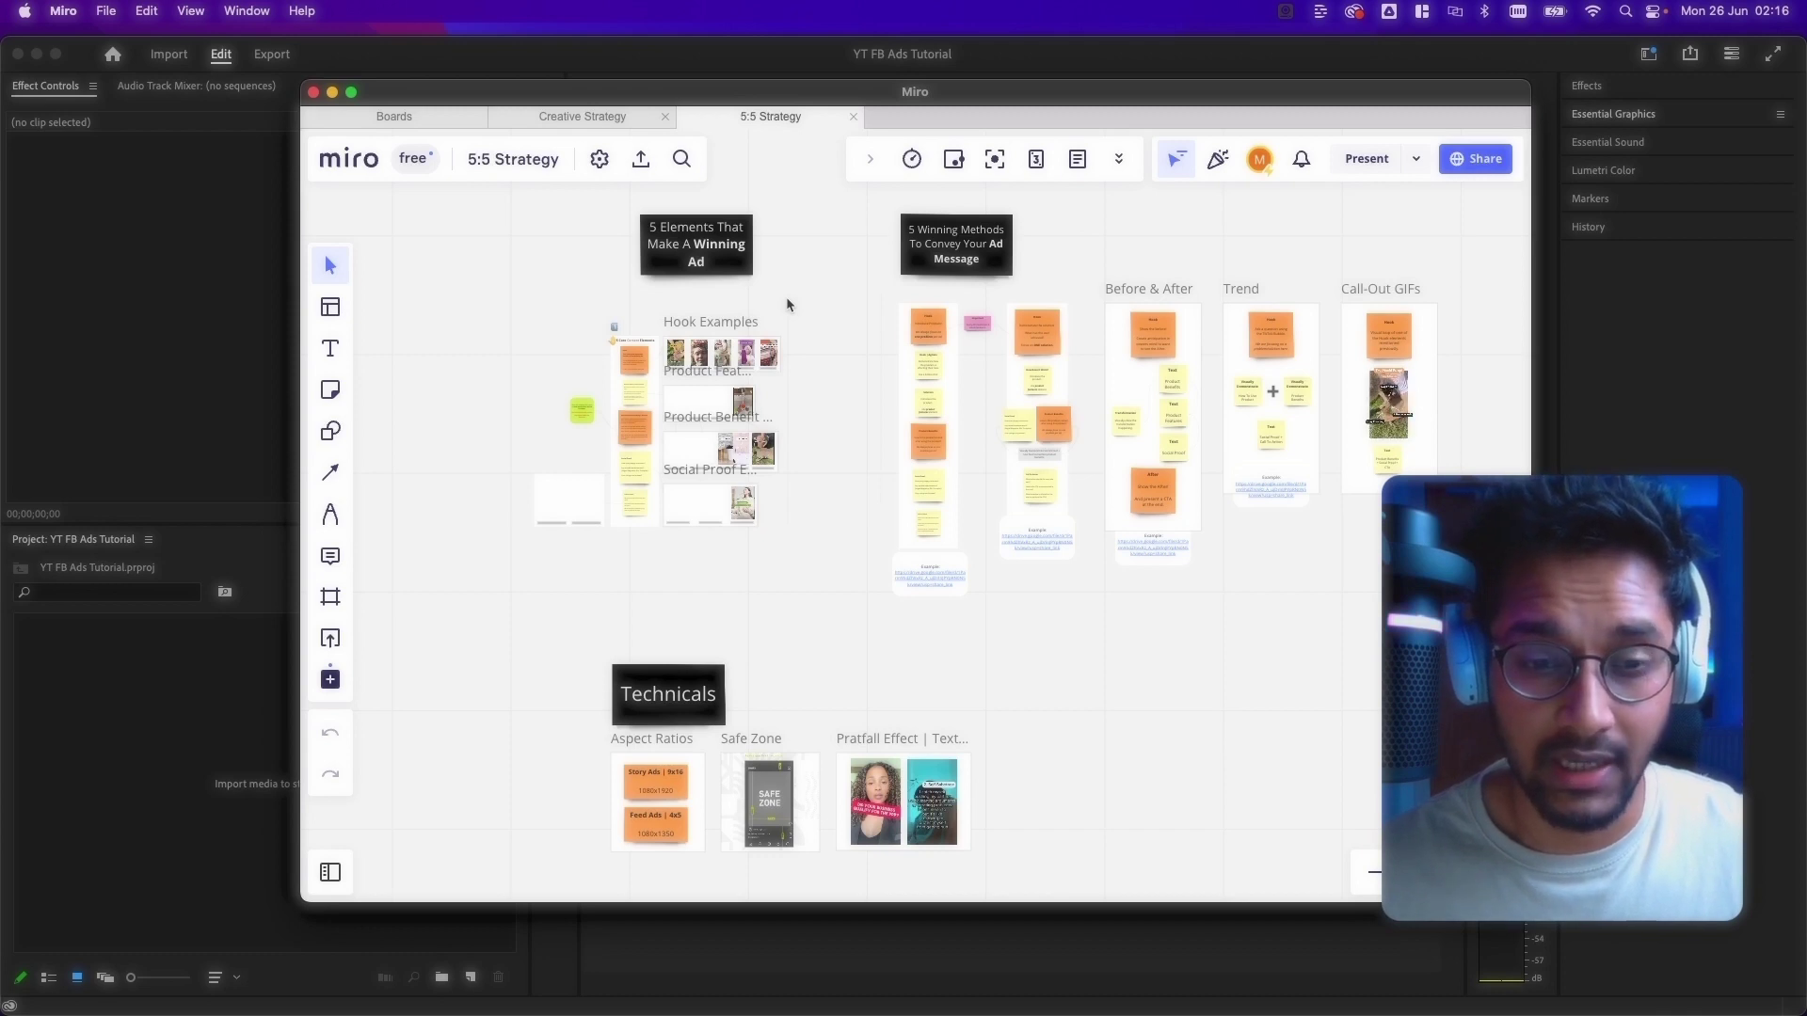
{"action": "scroll", "coordinate": [786, 296], "scroll_direction": "up", "scroll_amount": 5}
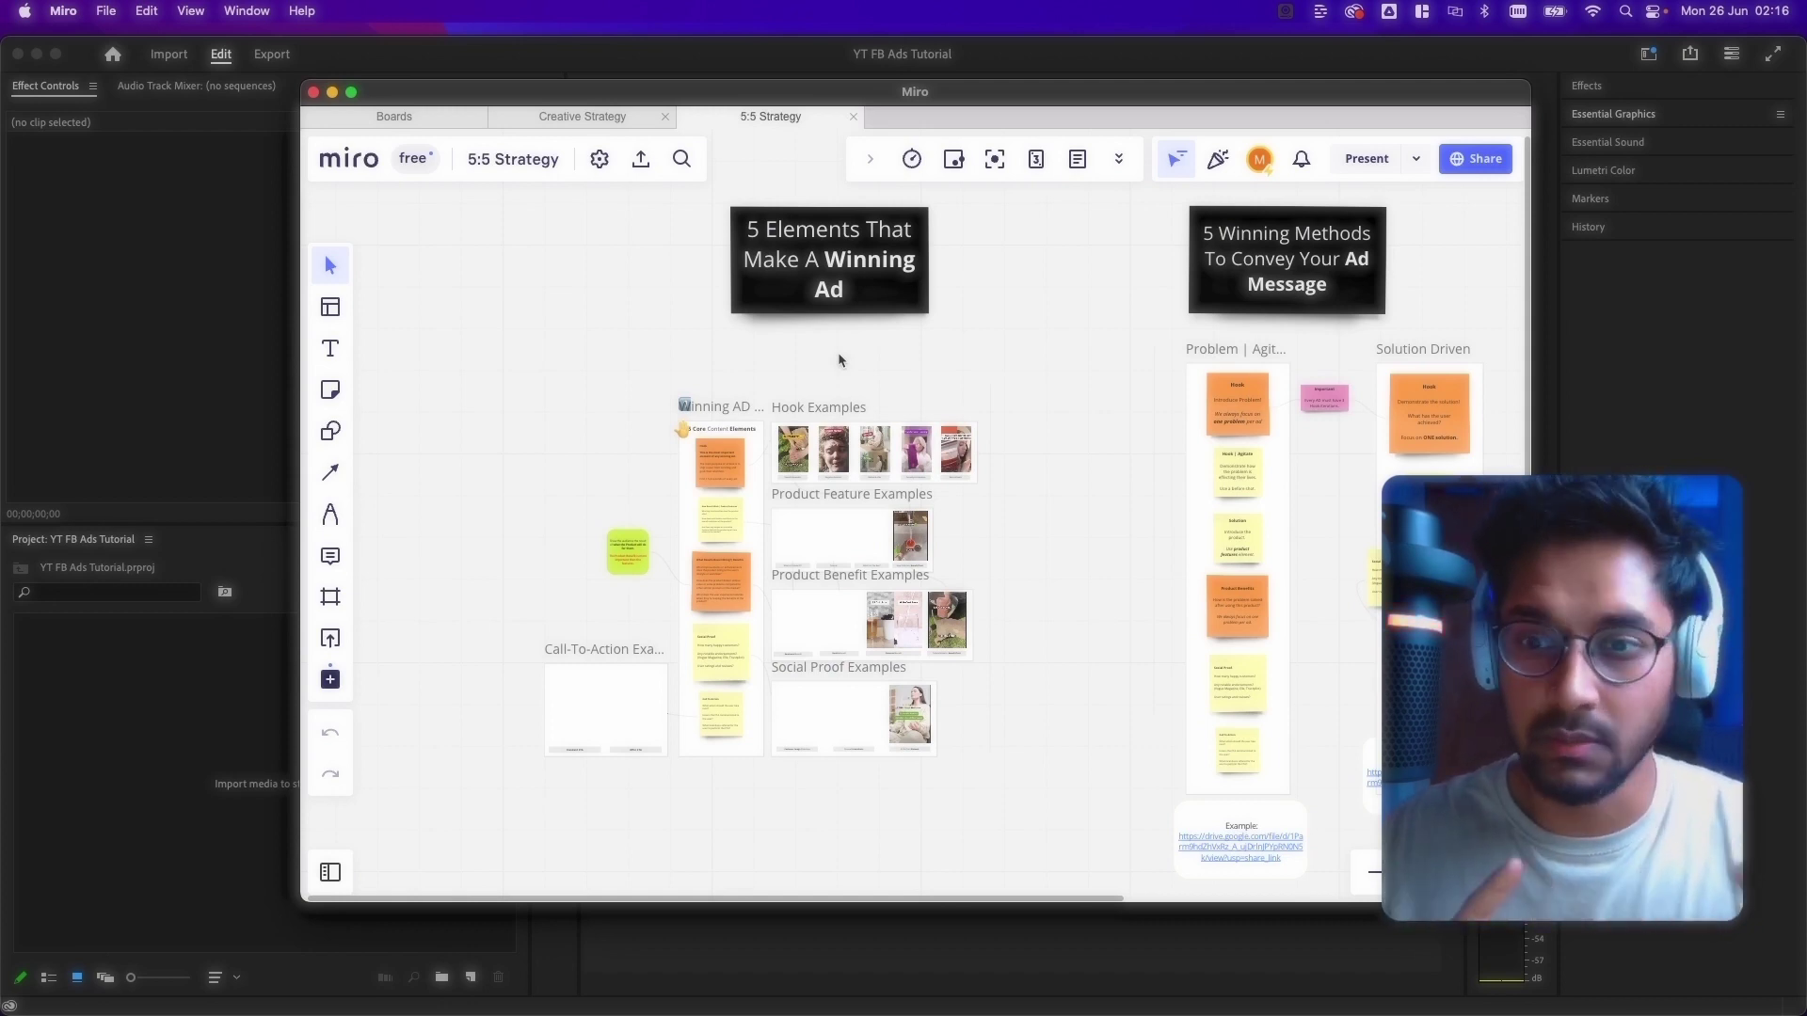
{"action": "scroll", "coordinate": [837, 351], "scroll_direction": "up", "scroll_amount": 3}
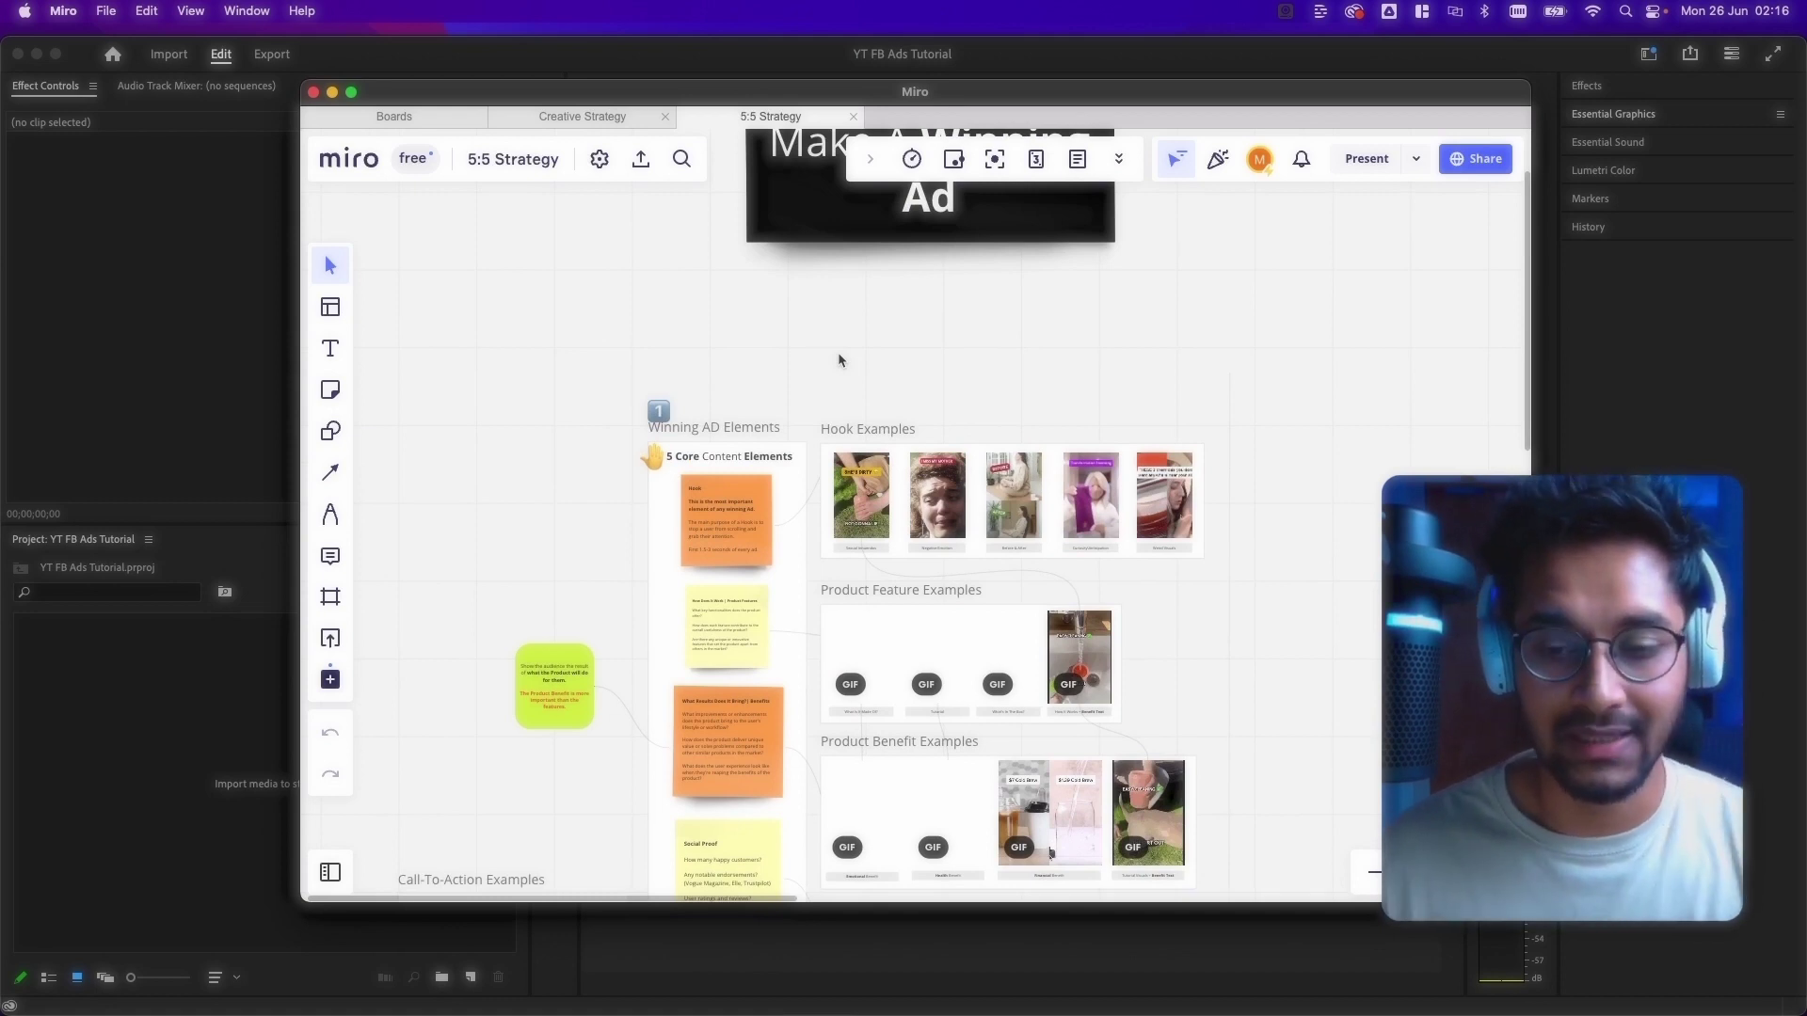
{"action": "scroll", "coordinate": [839, 359], "scroll_direction": "up", "scroll_amount": 3}
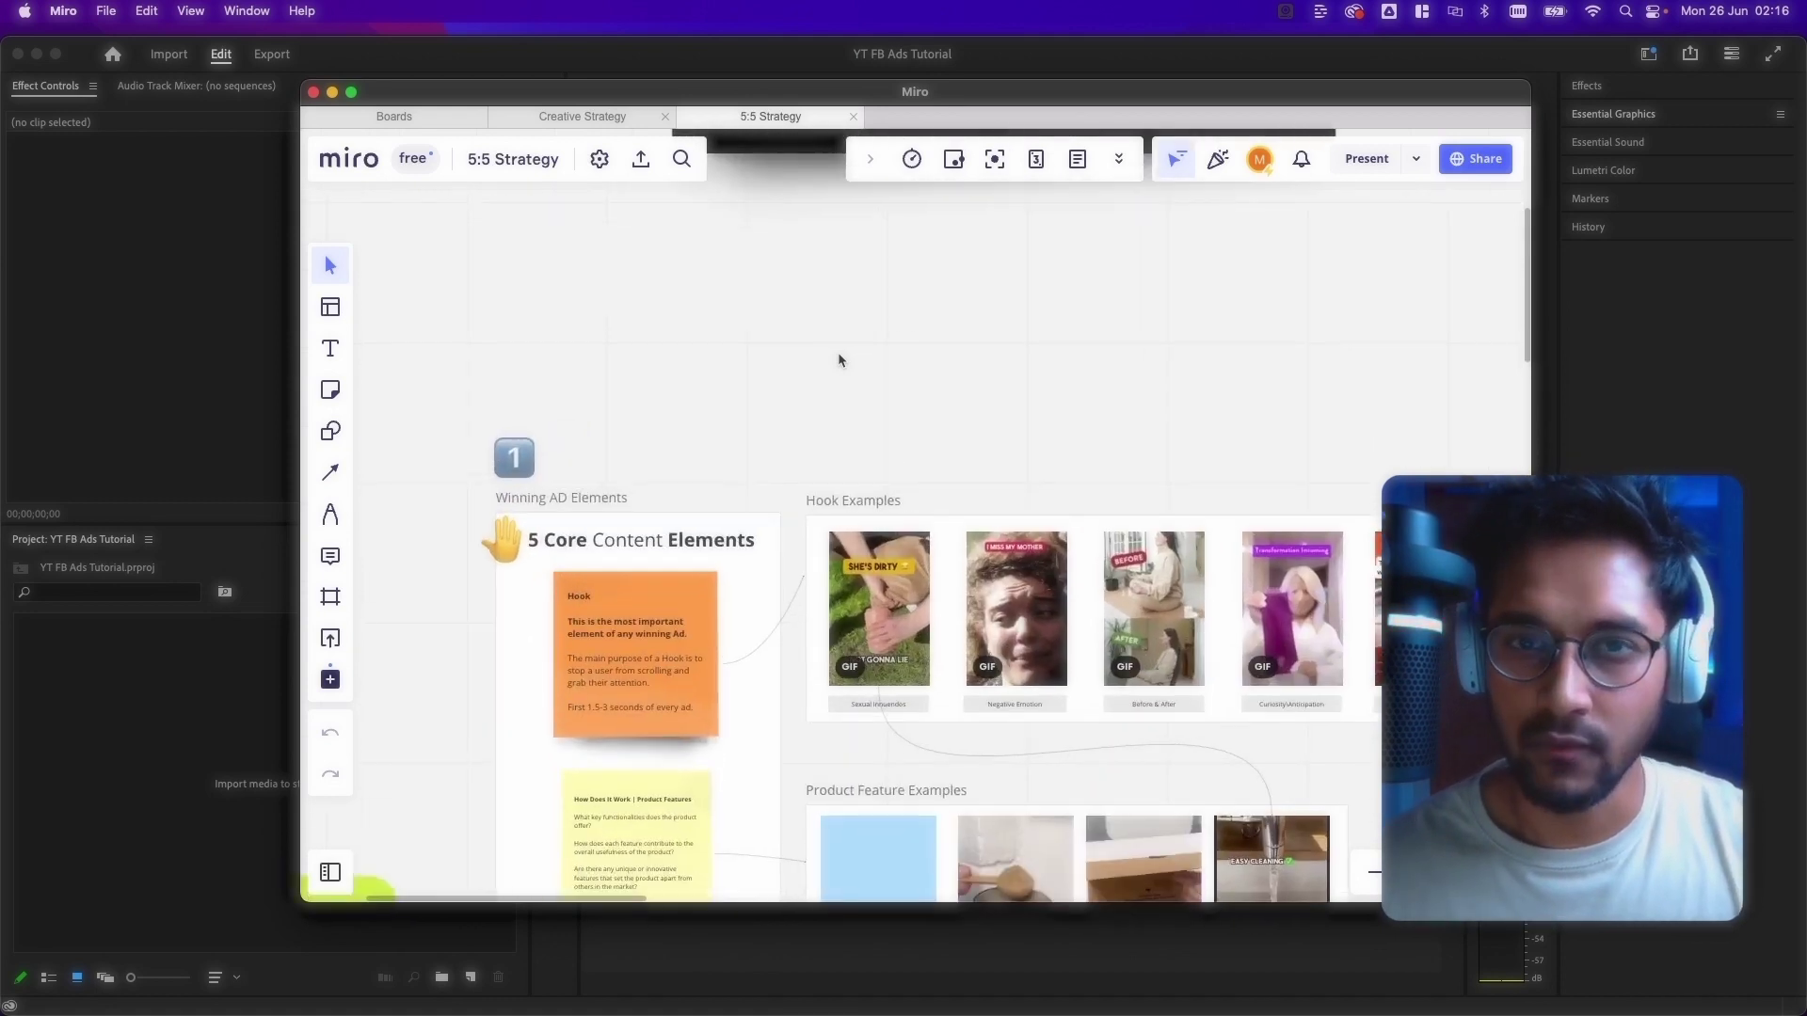
{"action": "scroll", "coordinate": [839, 359], "scroll_direction": "up", "scroll_amount": 2}
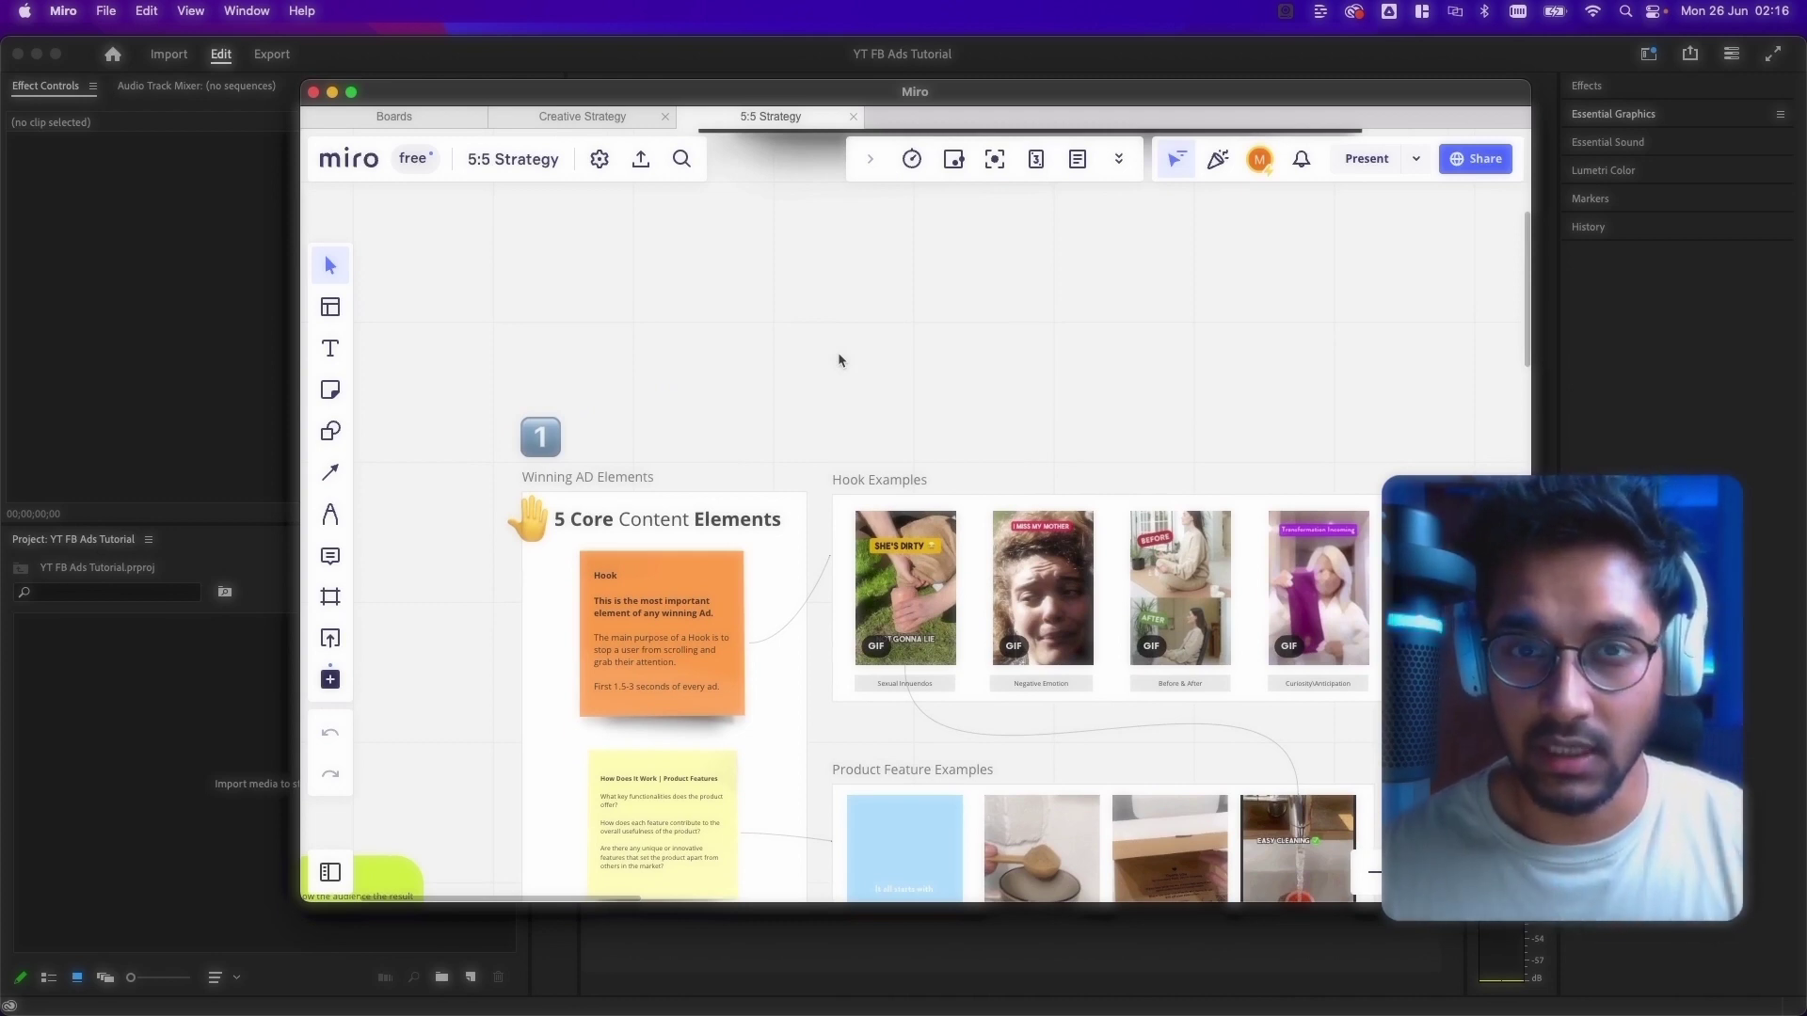
{"action": "scroll", "coordinate": [840, 361], "scroll_direction": "down", "scroll_amount": 3}
Step: Zoom into the Hook Examples row and play the Negative Emotion and Before & After GIFs
{"action": "scroll", "coordinate": [839, 360], "scroll_direction": "up", "scroll_amount": 4}
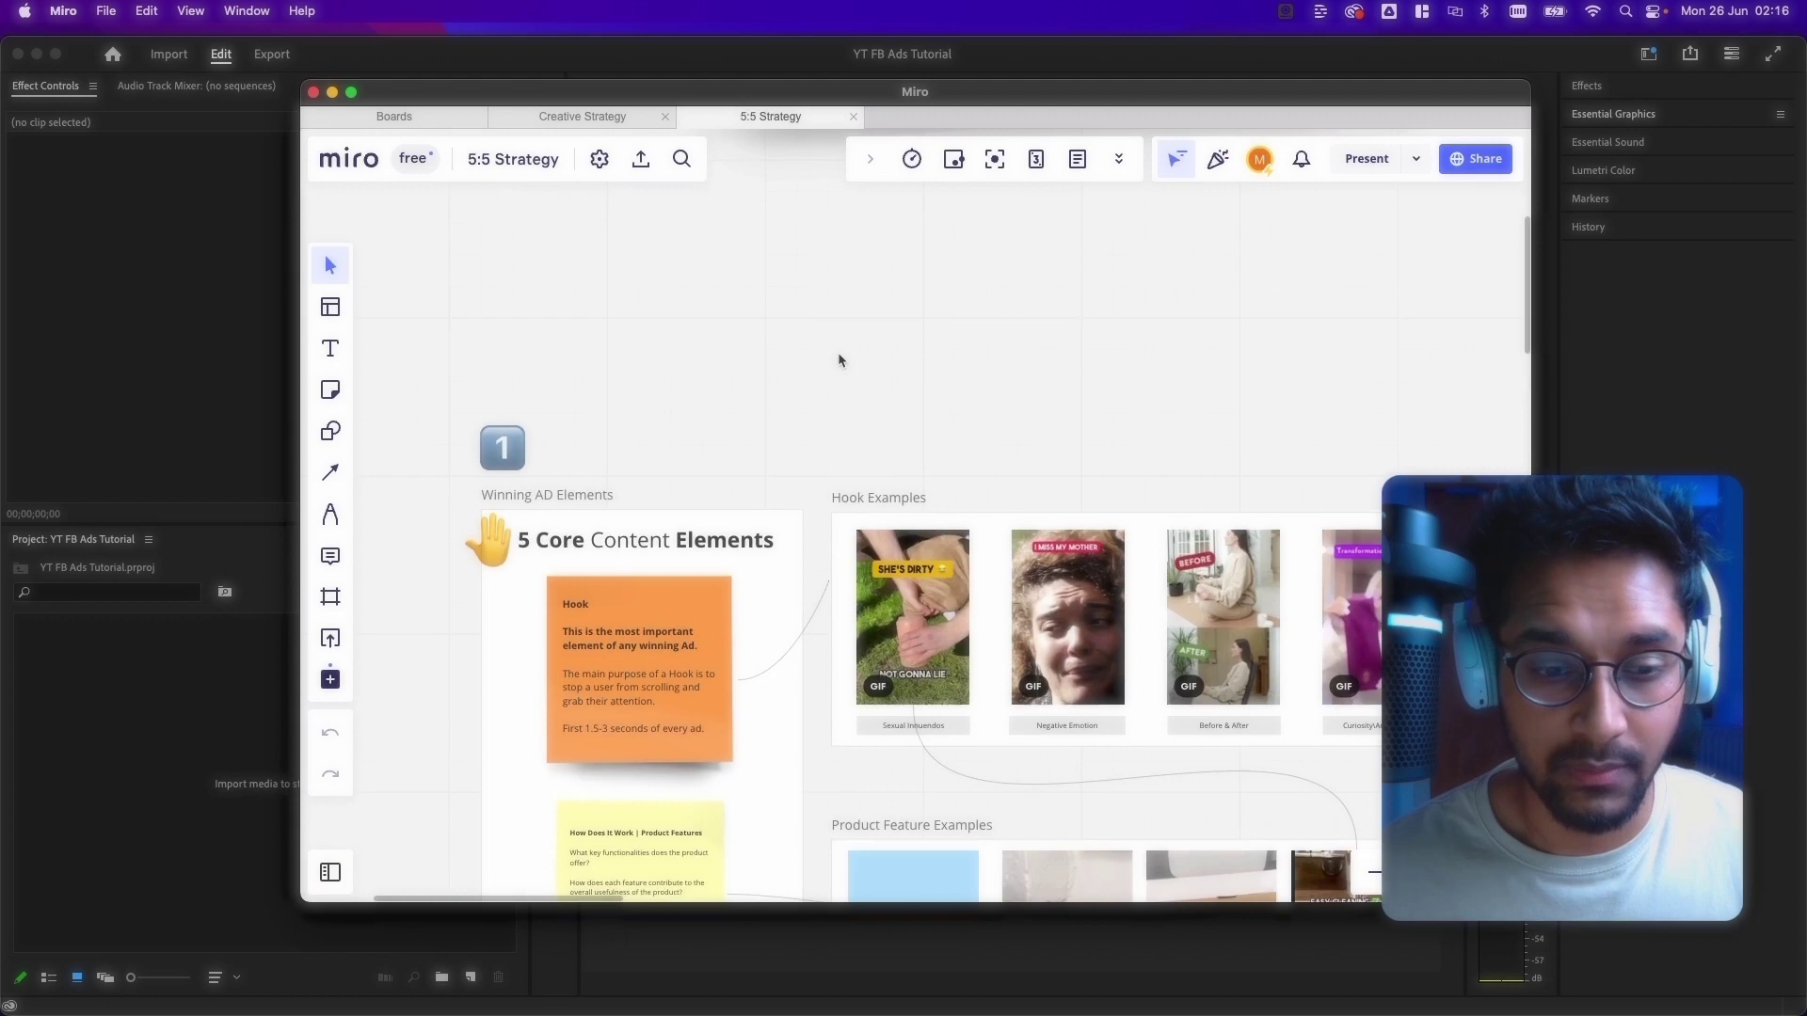
{"action": "scroll", "coordinate": [839, 361], "scroll_direction": "up", "scroll_amount": 5}
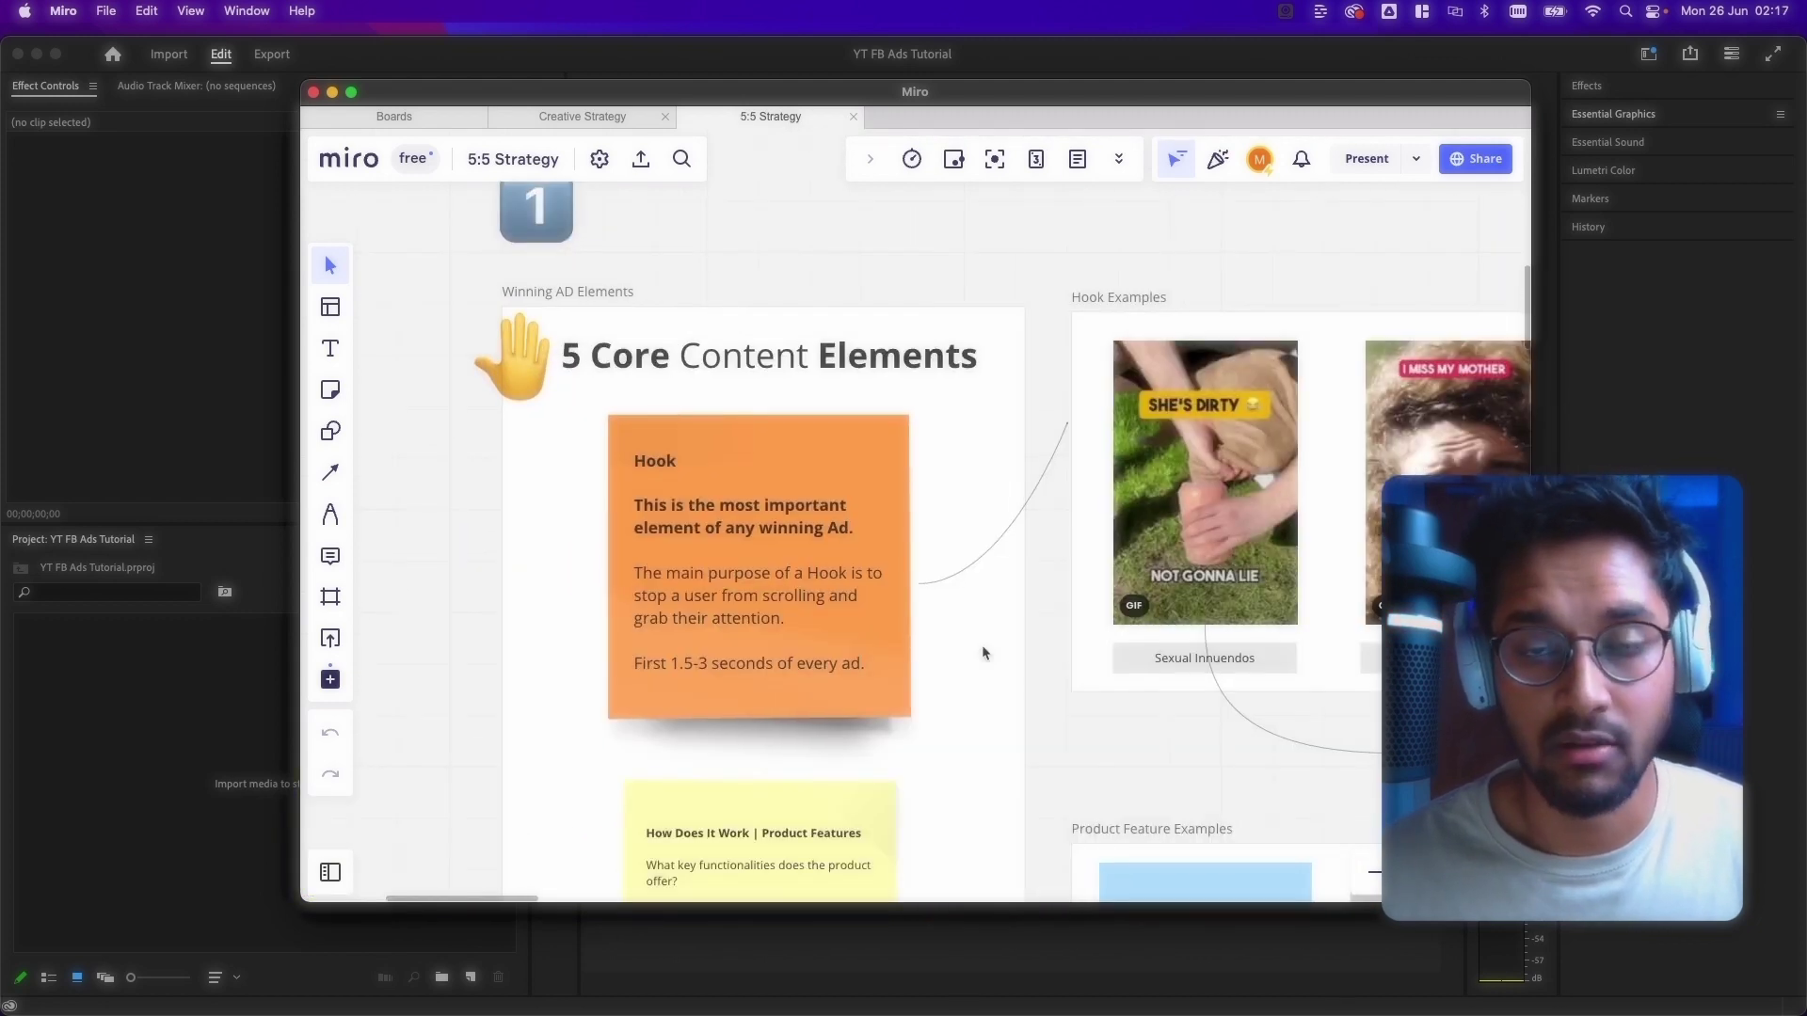
{"action": "scroll", "coordinate": [981, 651], "scroll_direction": "right", "scroll_amount": 5}
{"action": "scroll", "coordinate": [1110, 698], "scroll_direction": "right", "scroll_amount": 3}
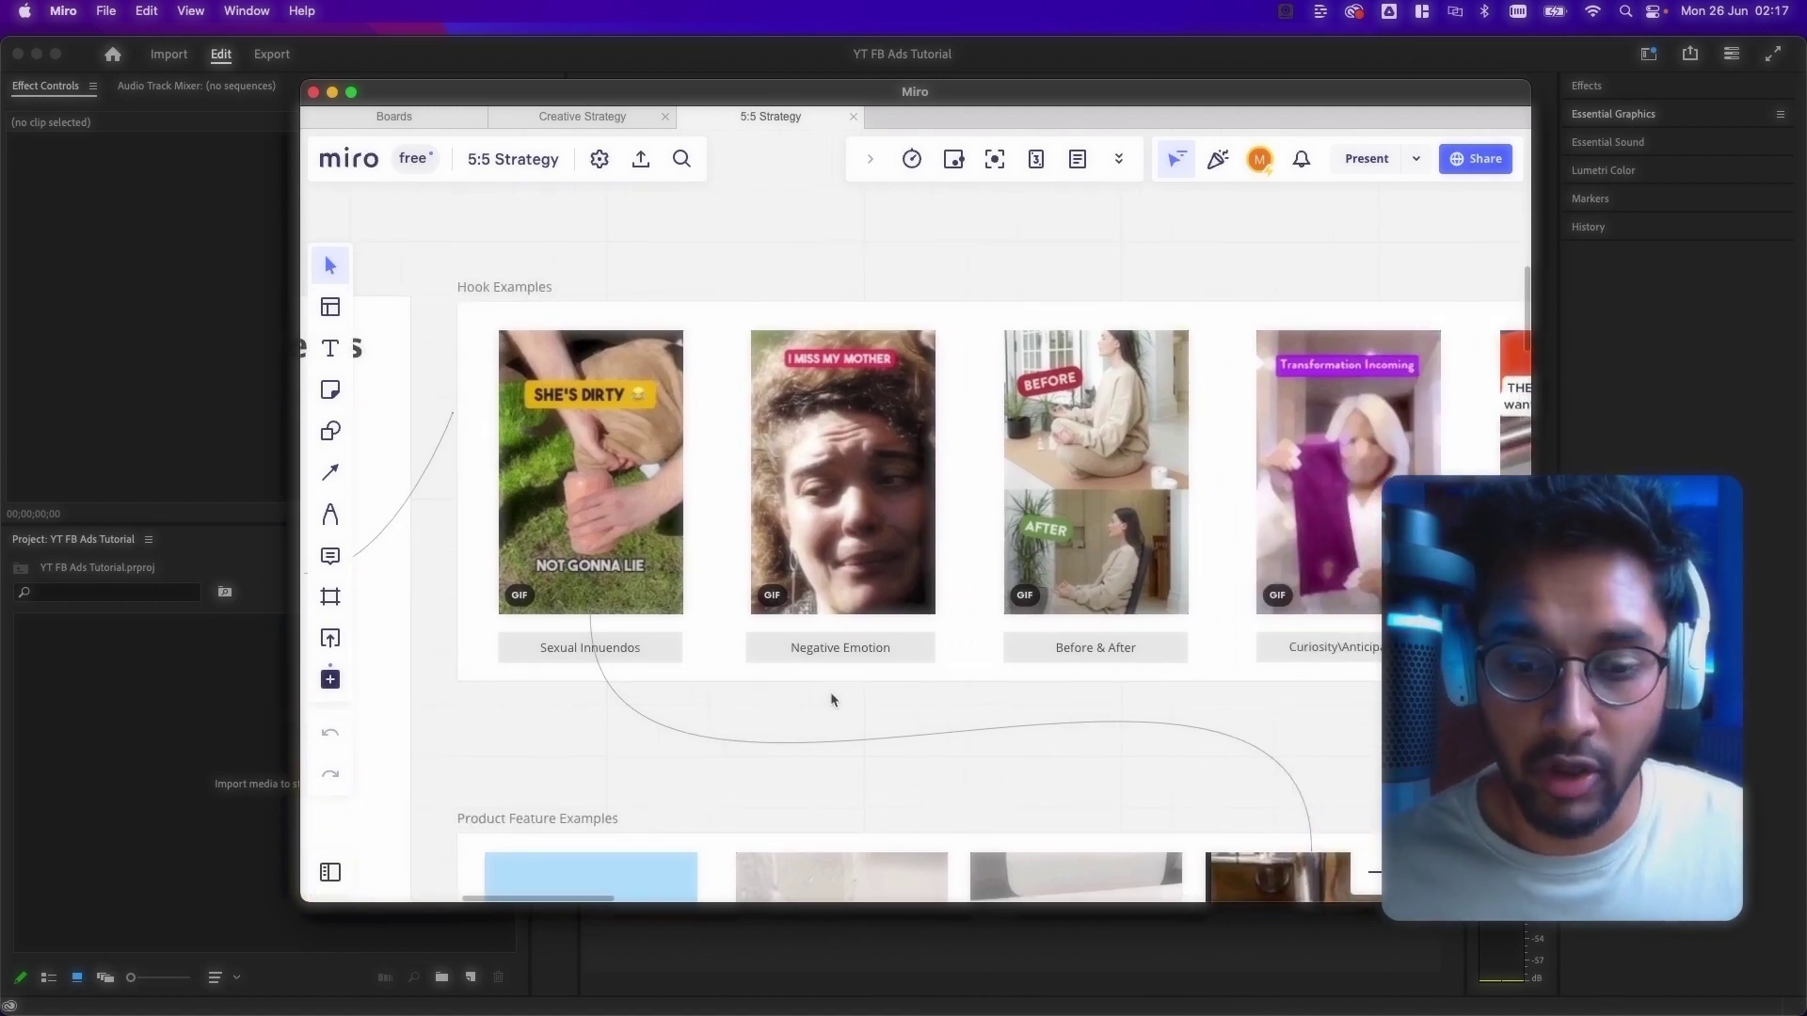
{"action": "scroll", "coordinate": [830, 694], "scroll_direction": "right", "scroll_amount": 2}
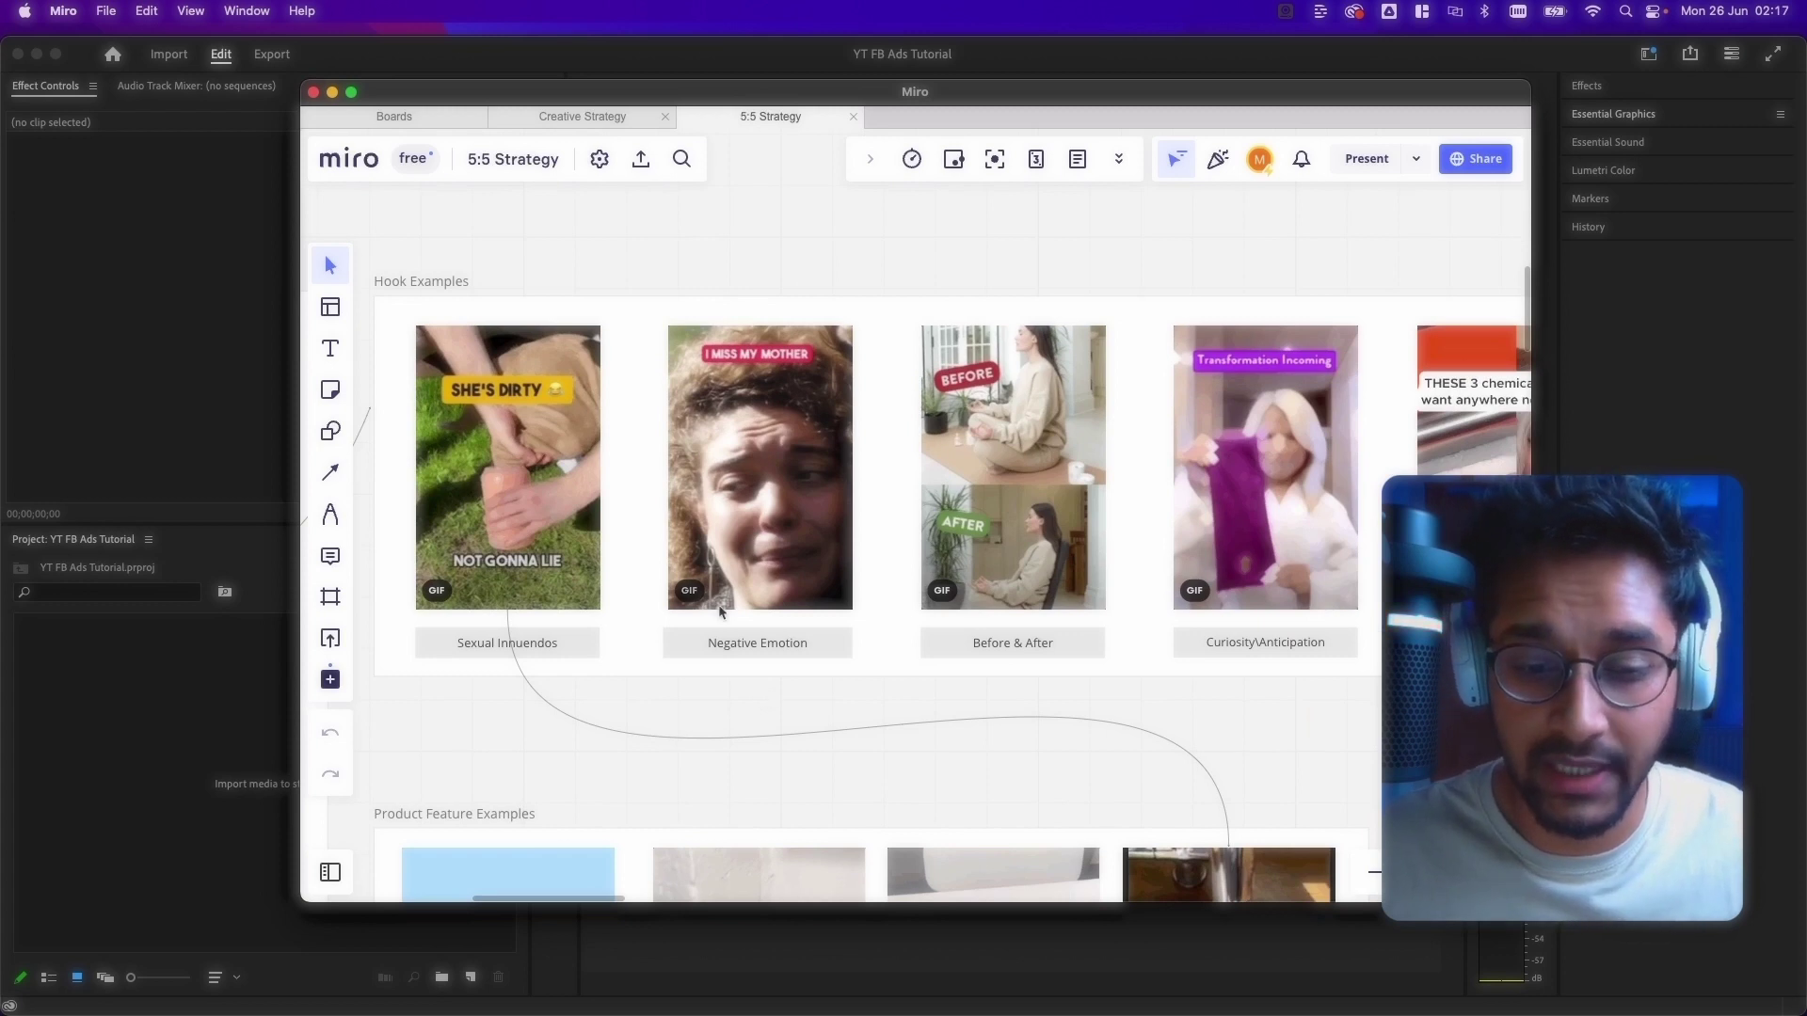
{"action": "left_click", "coordinate": [687, 588]}
{"action": "left_click", "coordinate": [924, 602]}
{"action": "scroll", "coordinate": [1216, 708], "scroll_direction": "right", "scroll_amount": 1}
{"action": "scroll", "coordinate": [1217, 708], "scroll_direction": "right", "scroll_amount": 3}
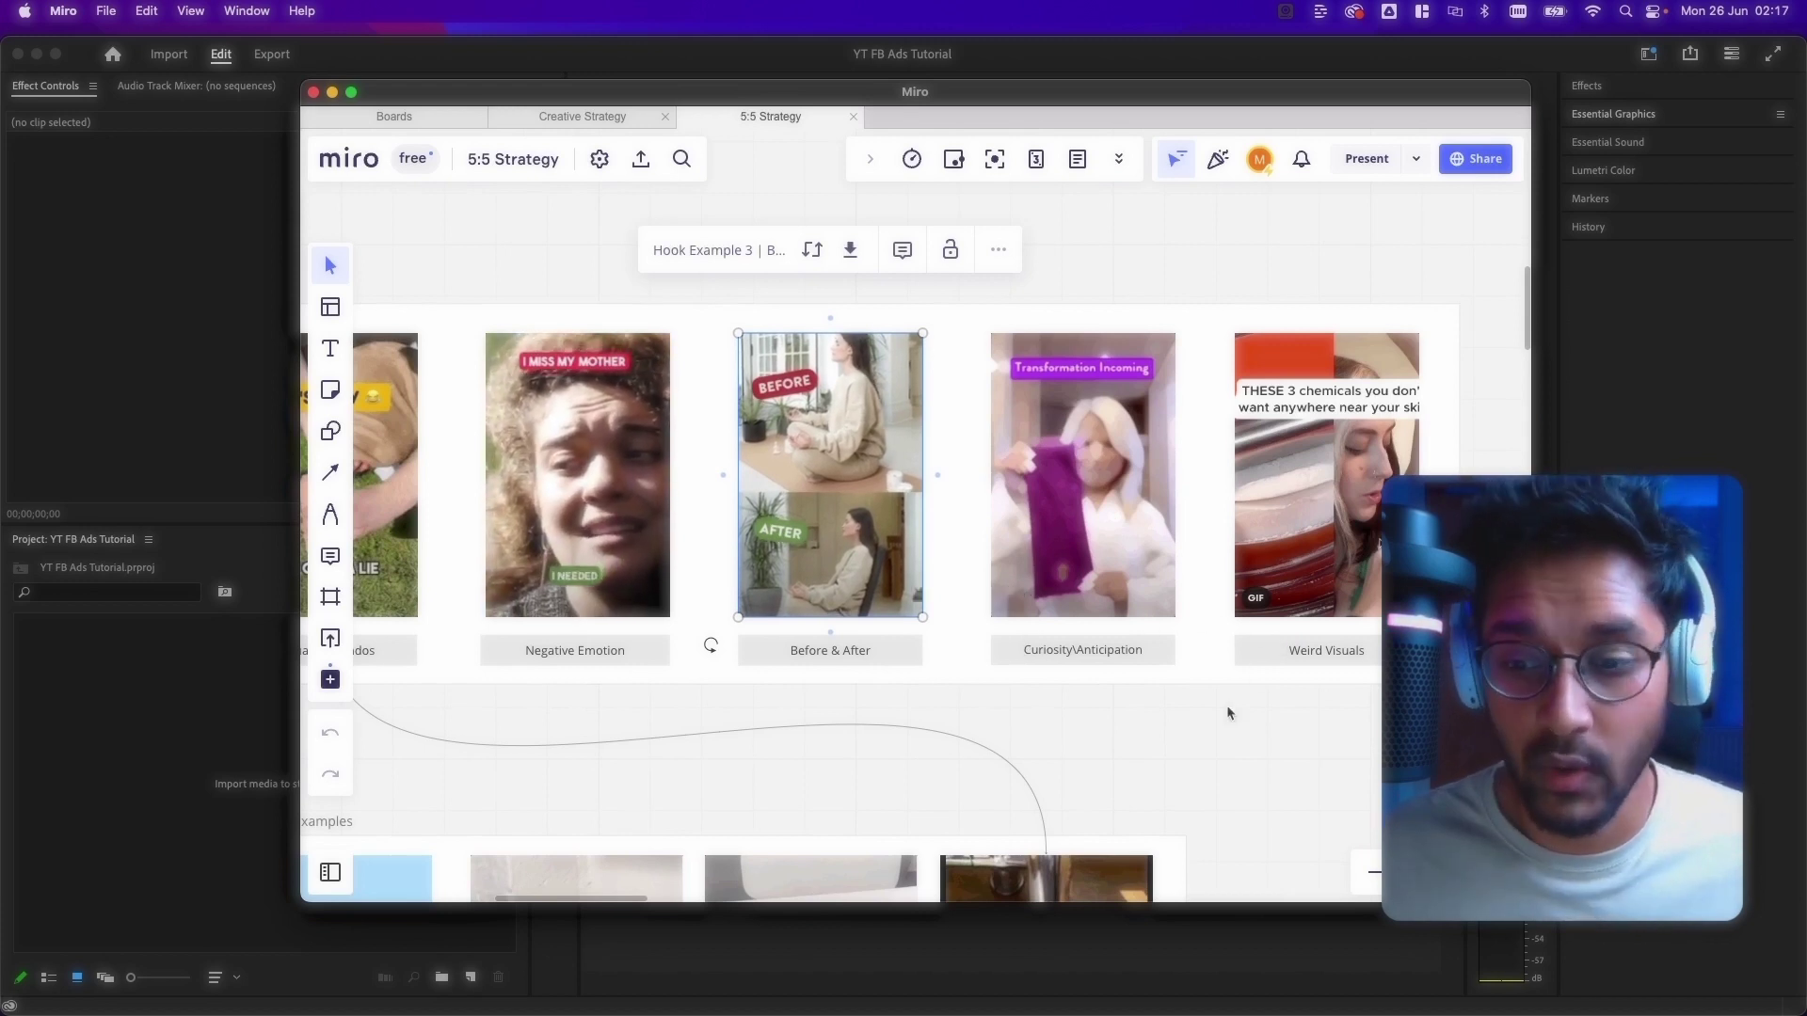
Step: Pan to the Product Features note and its GIFs: What Is It Made Of?, Tutorial, What's In The Box?, How It Works
{"action": "scroll", "coordinate": [1035, 696], "scroll_direction": "left", "scroll_amount": 10}
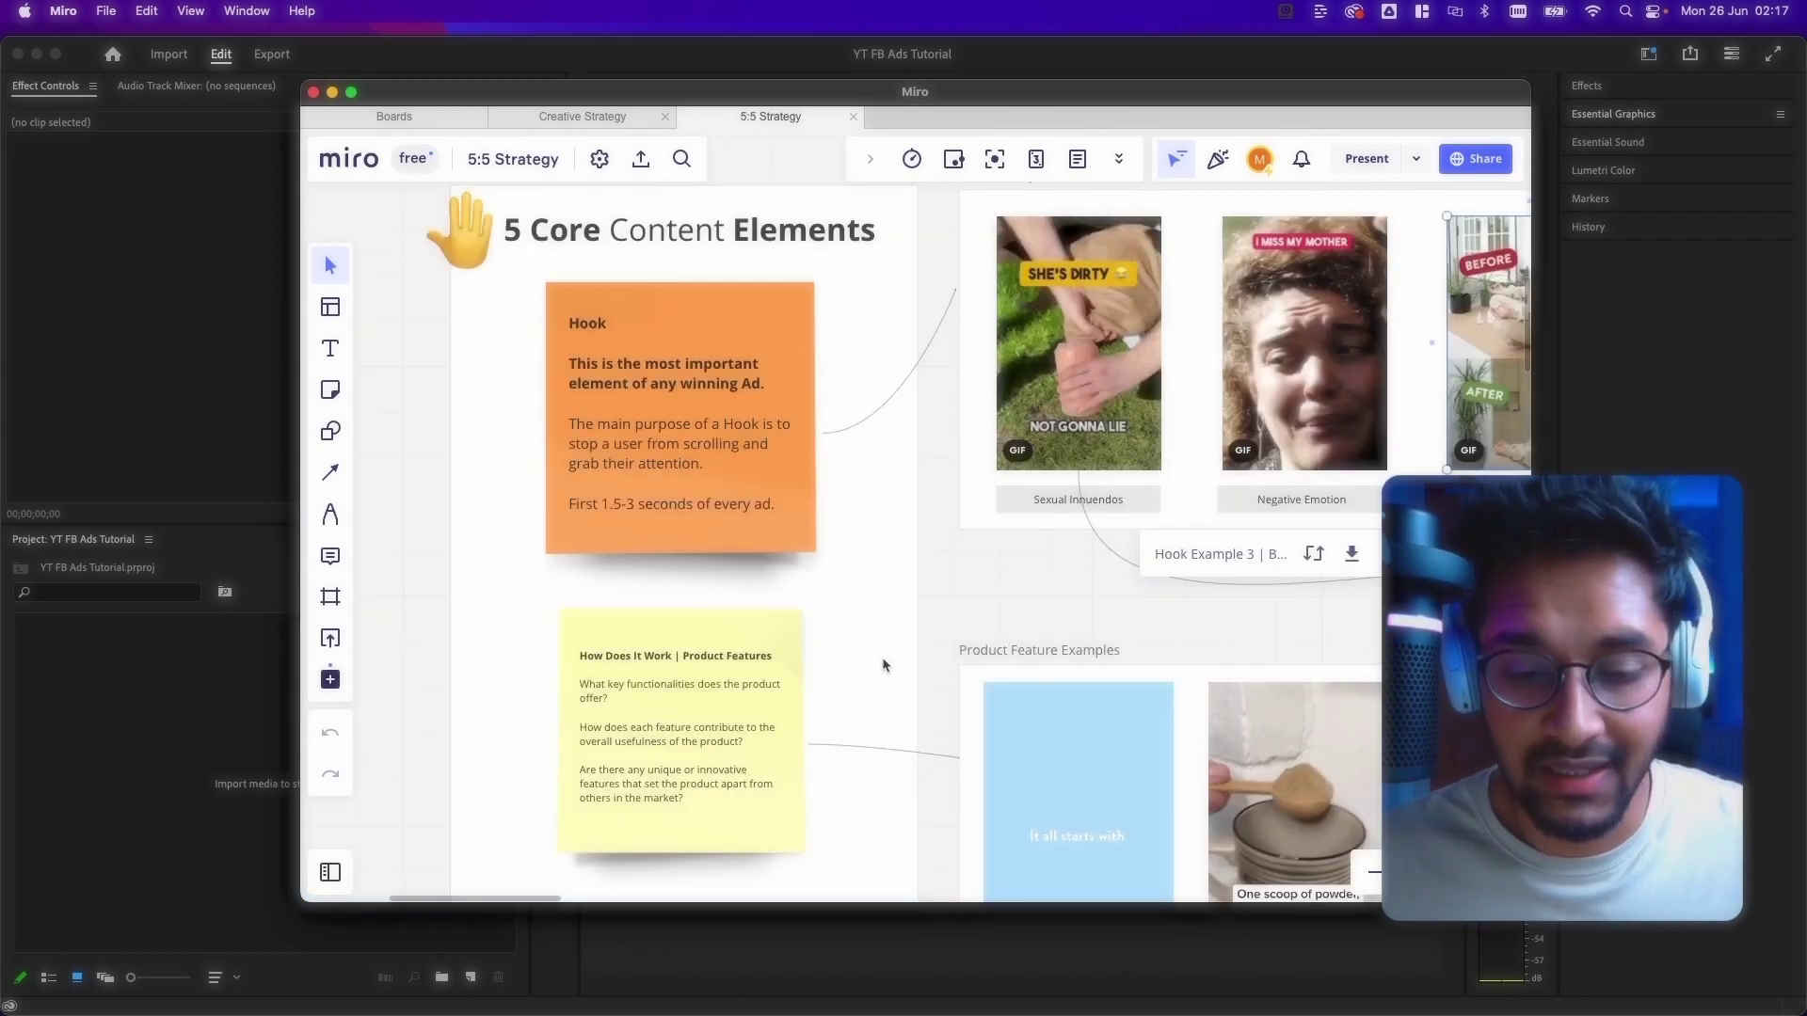
{"action": "scroll", "coordinate": [880, 626], "scroll_direction": "down", "scroll_amount": 2}
{"action": "scroll", "coordinate": [871, 579], "scroll_direction": "up", "scroll_amount": 3}
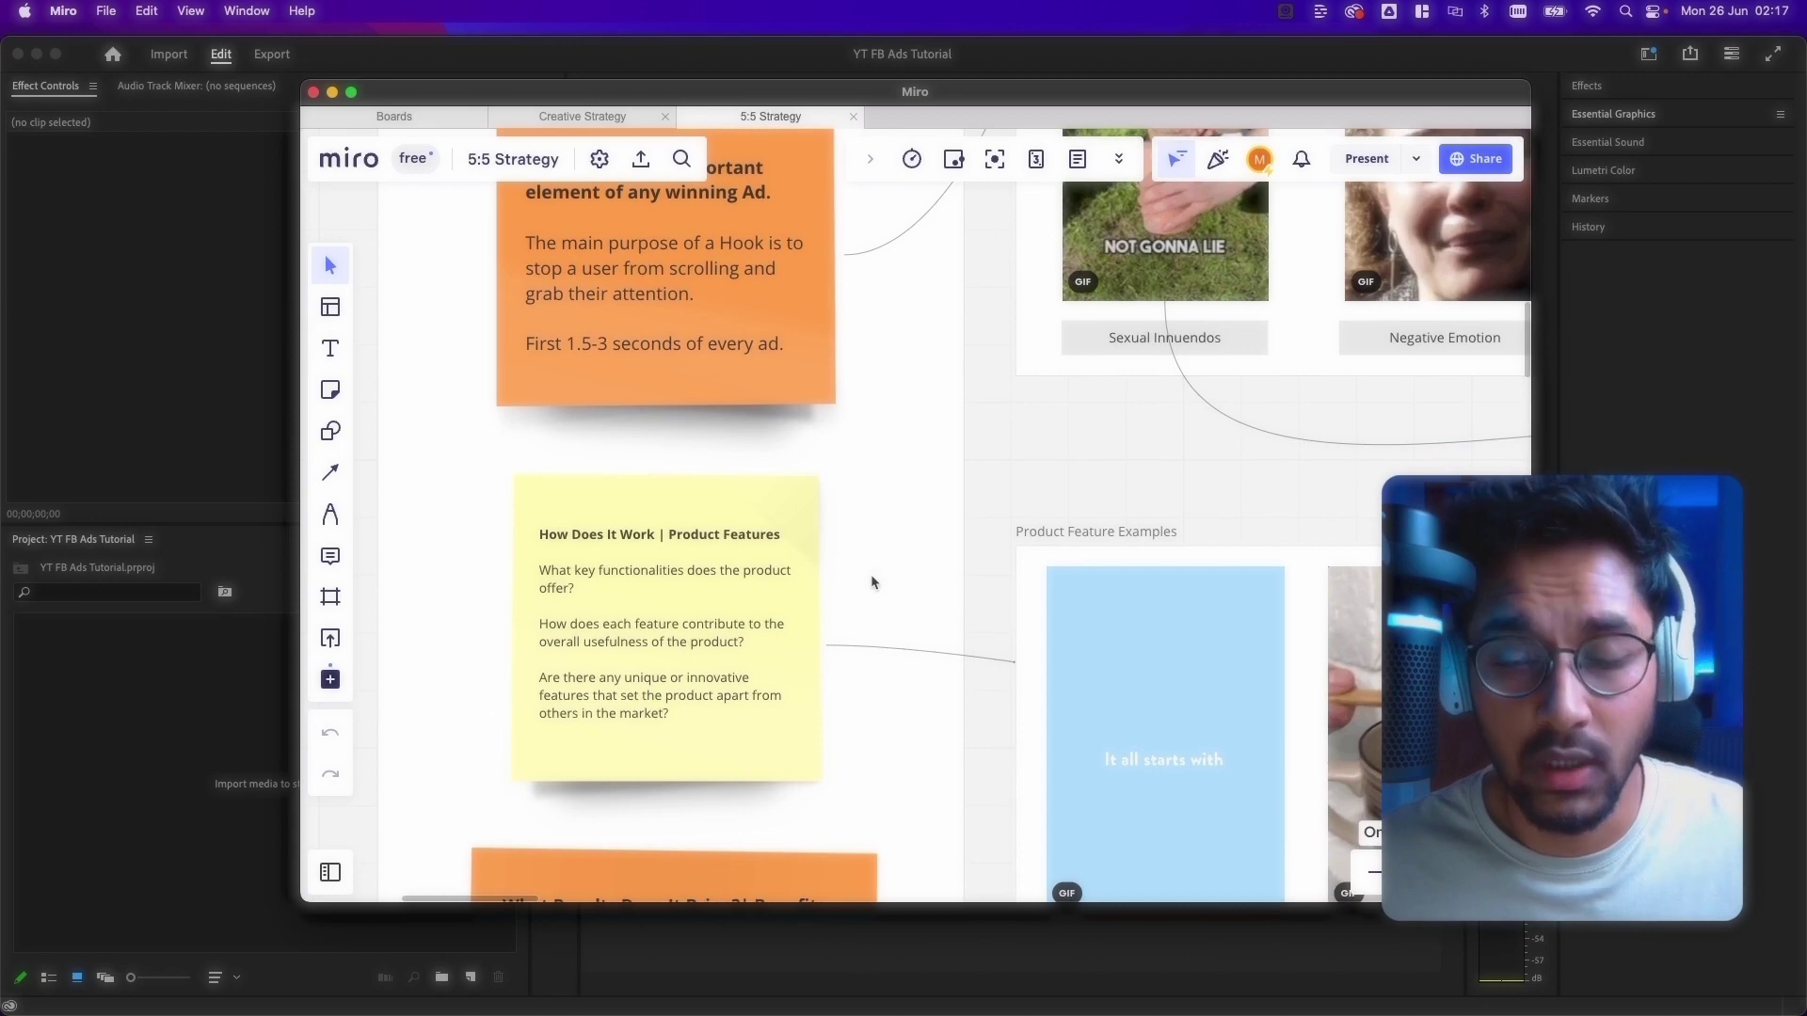
{"action": "left_click_drag", "start_coordinate": [968, 582], "coordinate": [877, 521]}
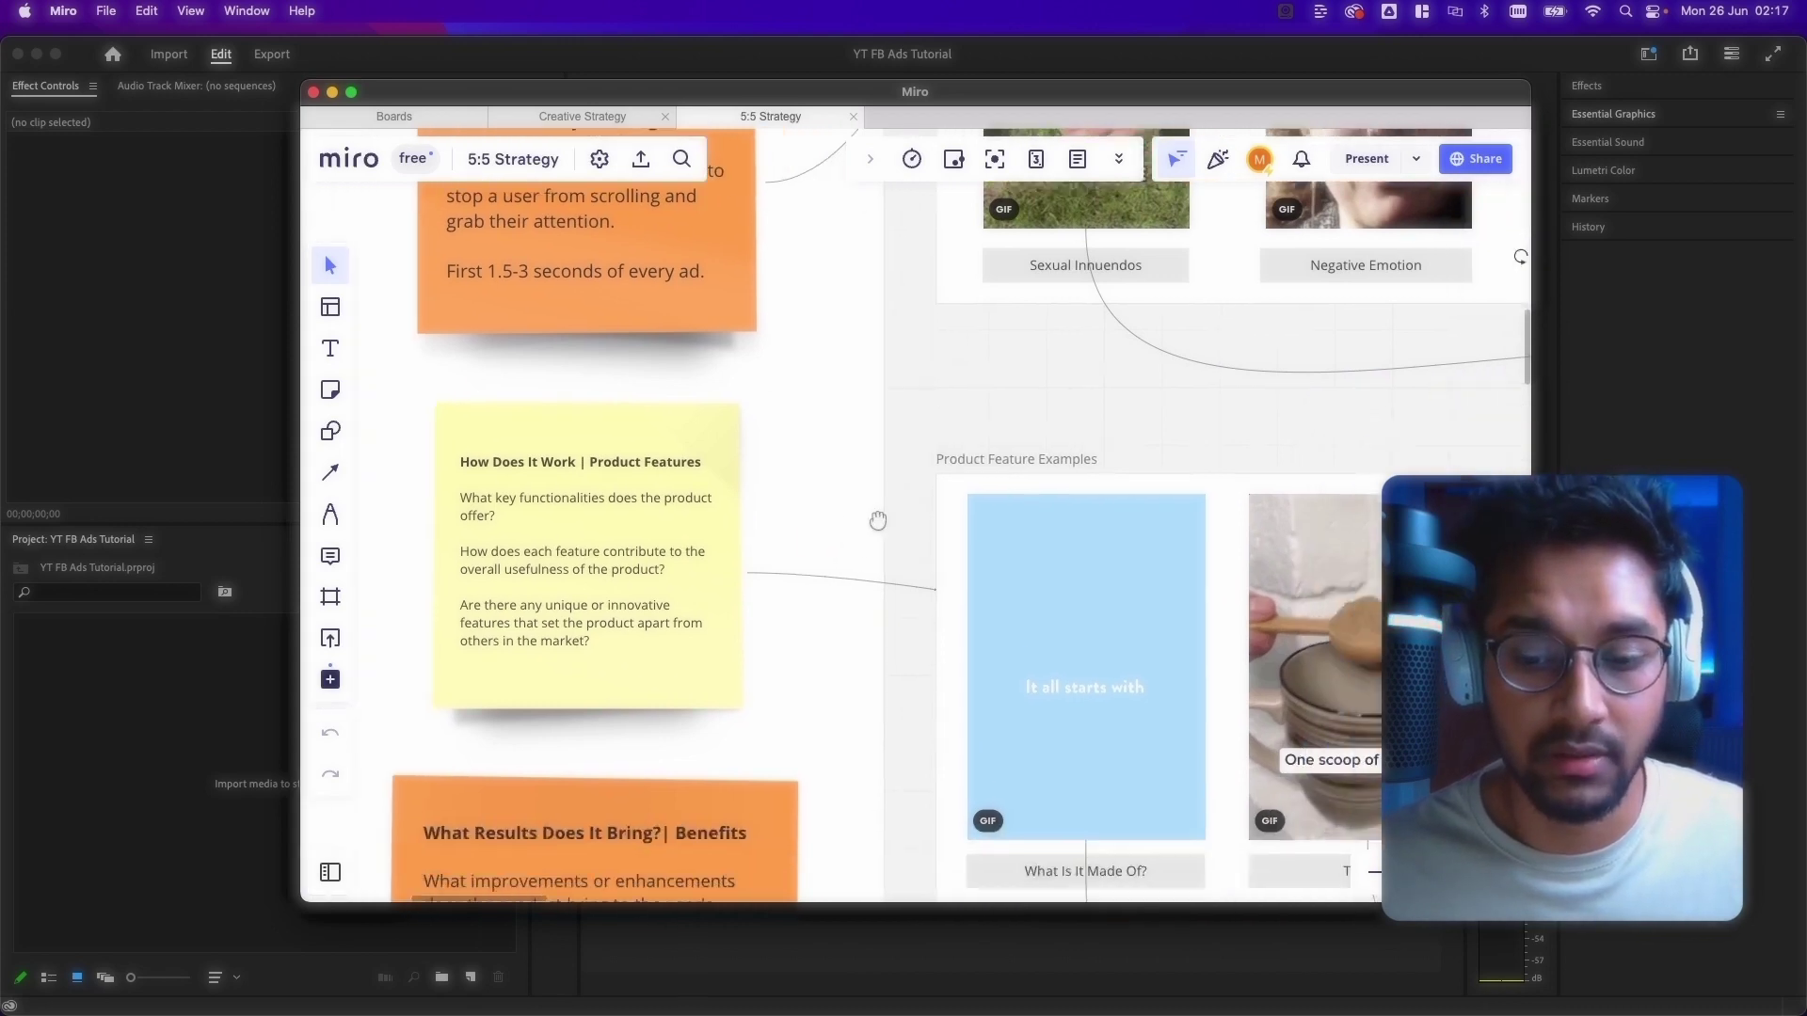
{"action": "scroll", "coordinate": [878, 520], "scroll_direction": "right", "scroll_amount": 3}
{"action": "scroll", "coordinate": [878, 521], "scroll_direction": "down", "scroll_amount": 3}
{"action": "scroll", "coordinate": [718, 605], "scroll_direction": "right", "scroll_amount": 3}
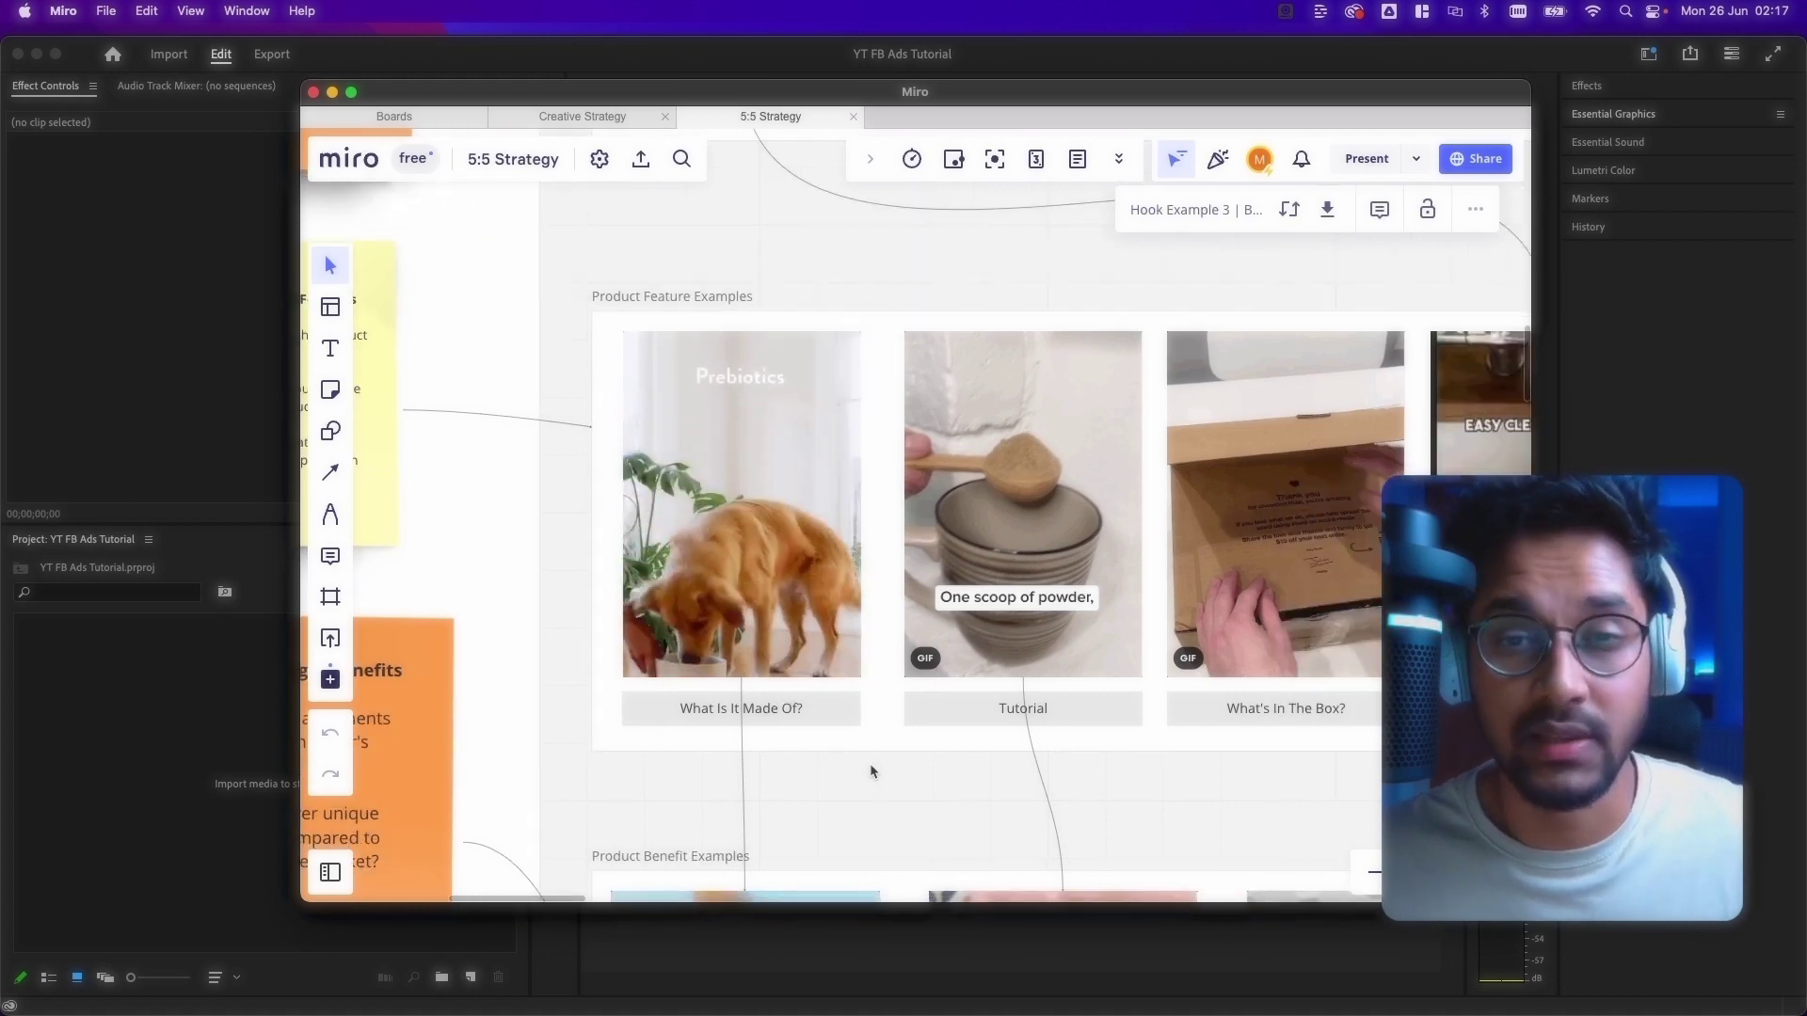
{"action": "left_click_drag", "start_coordinate": [875, 769], "coordinate": [782, 773]}
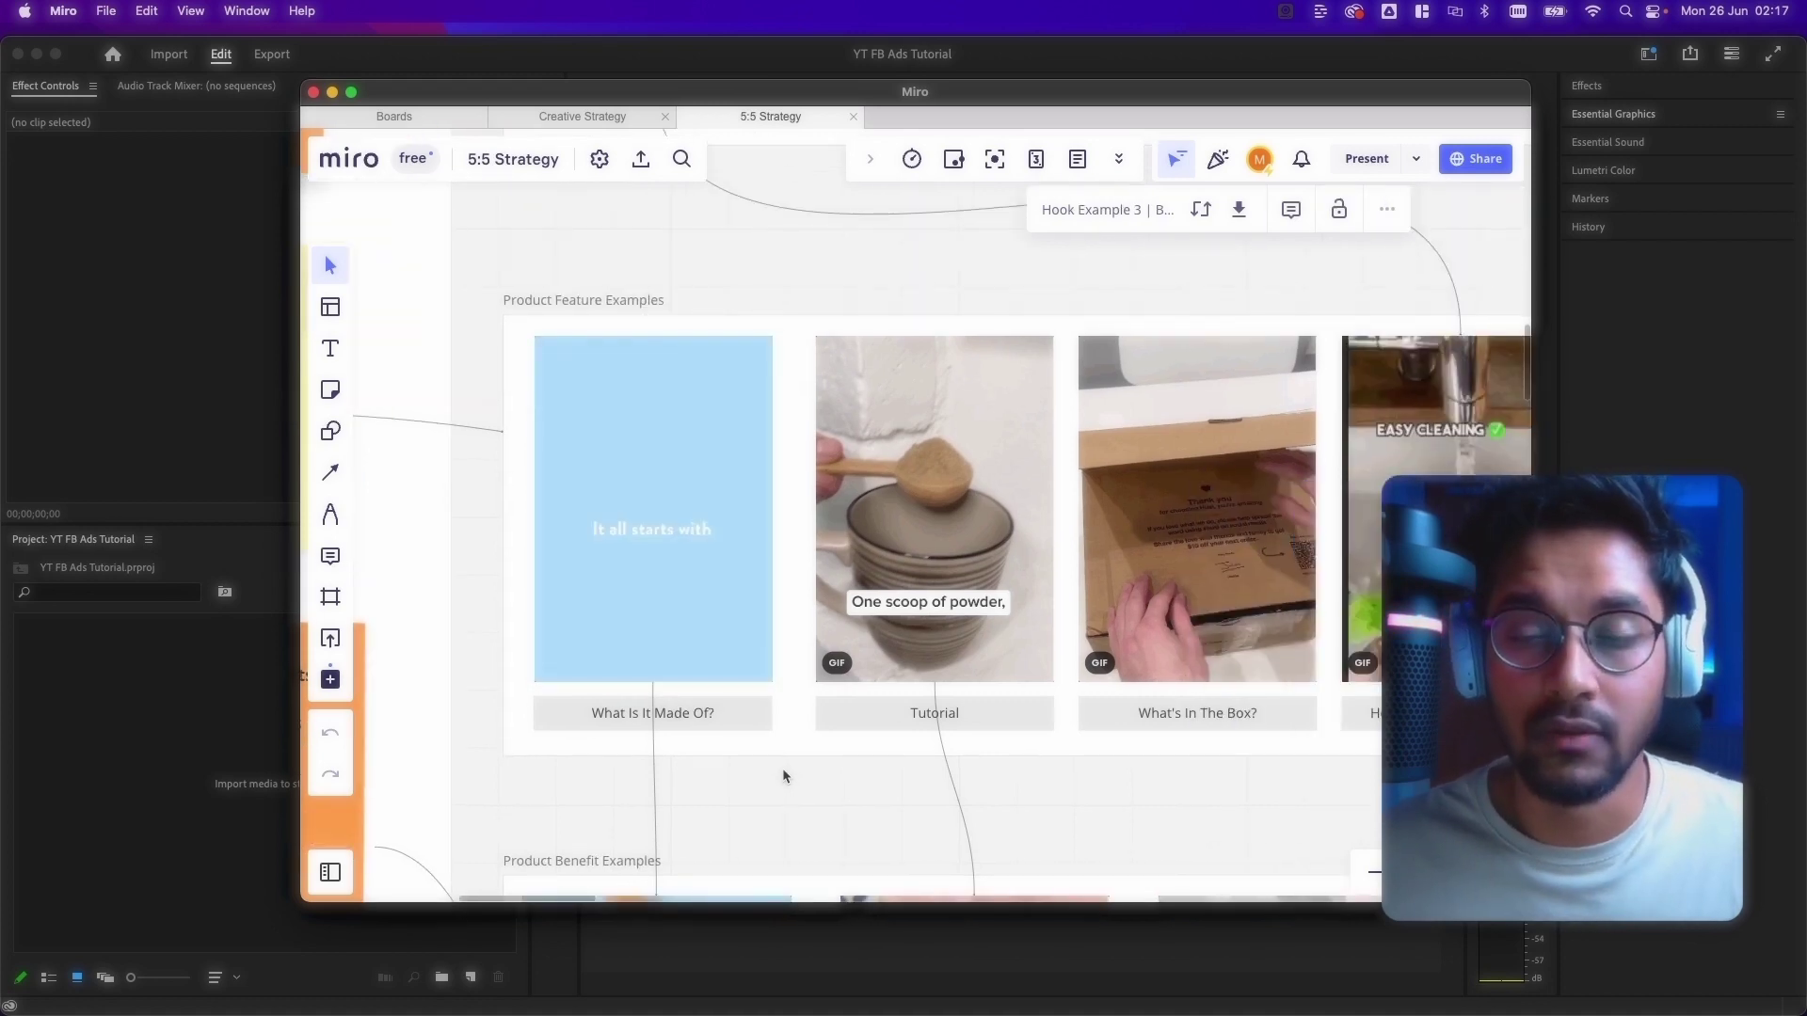
{"action": "scroll", "coordinate": [1035, 790], "scroll_direction": "right", "scroll_amount": 2}
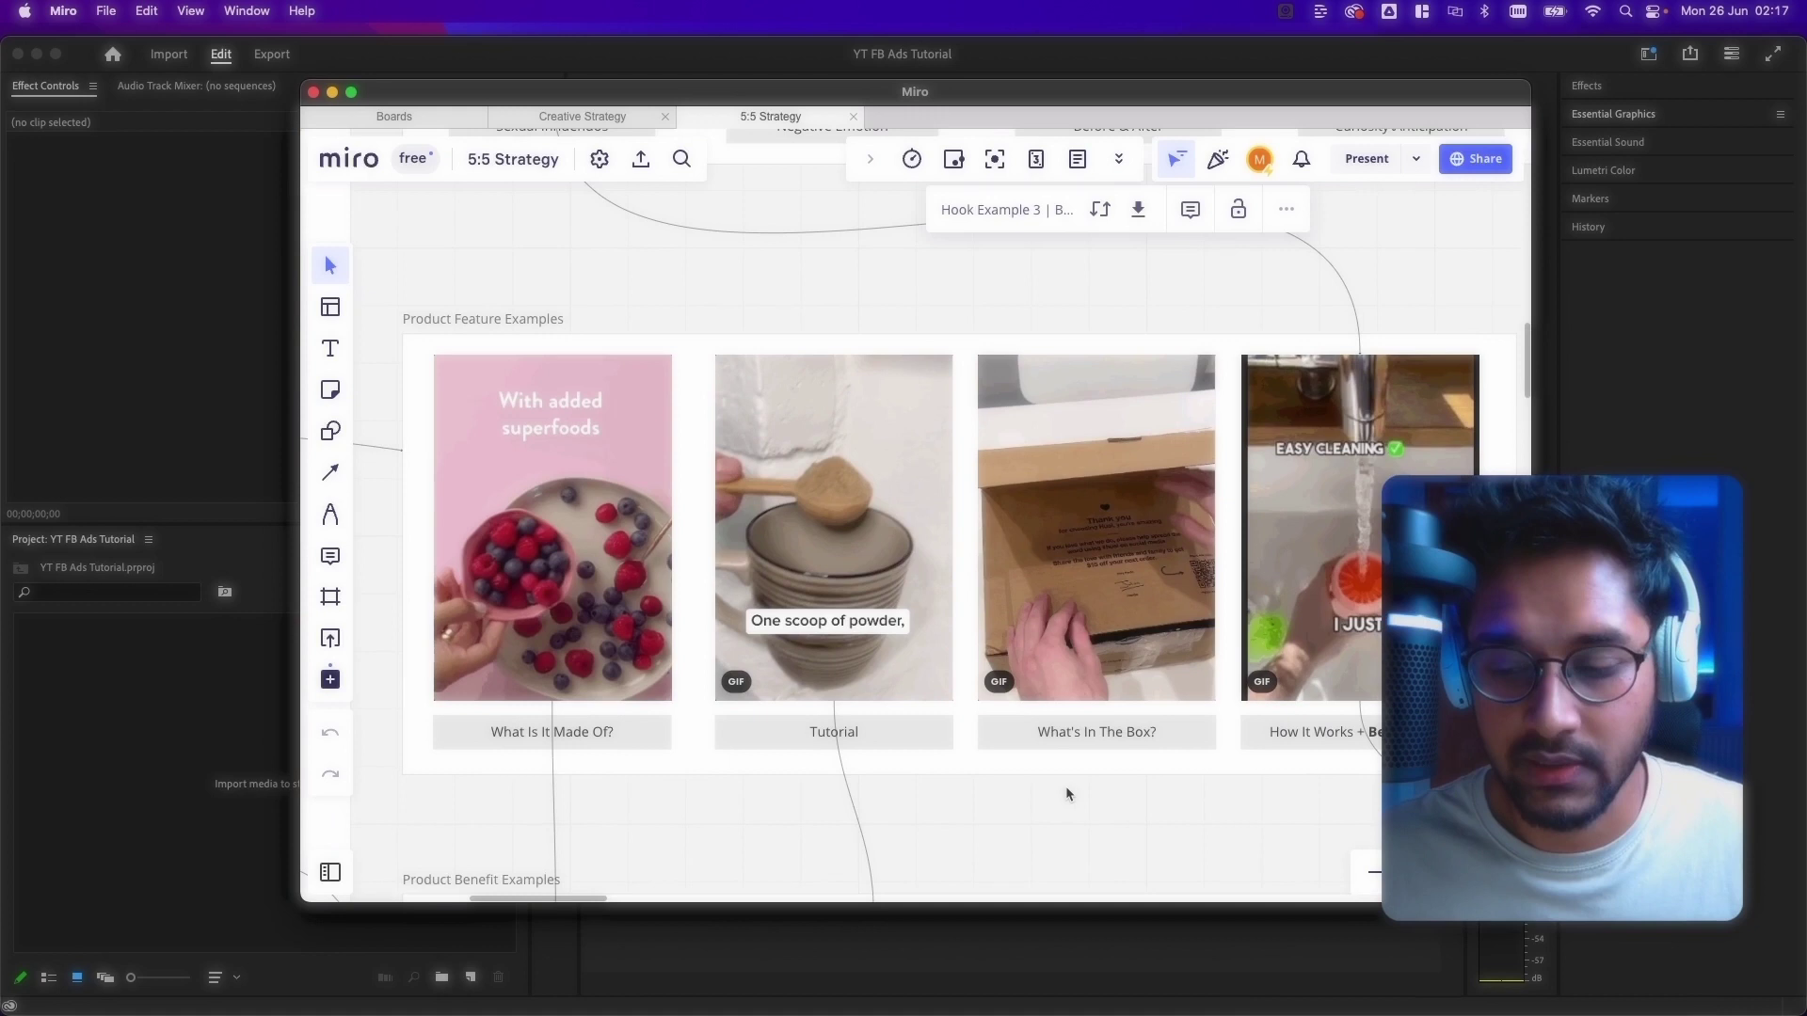
{"action": "scroll", "coordinate": [1065, 786], "scroll_direction": "down", "scroll_amount": 5}
{"action": "left_click_drag", "start_coordinate": [888, 698], "coordinate": [979, 634]}
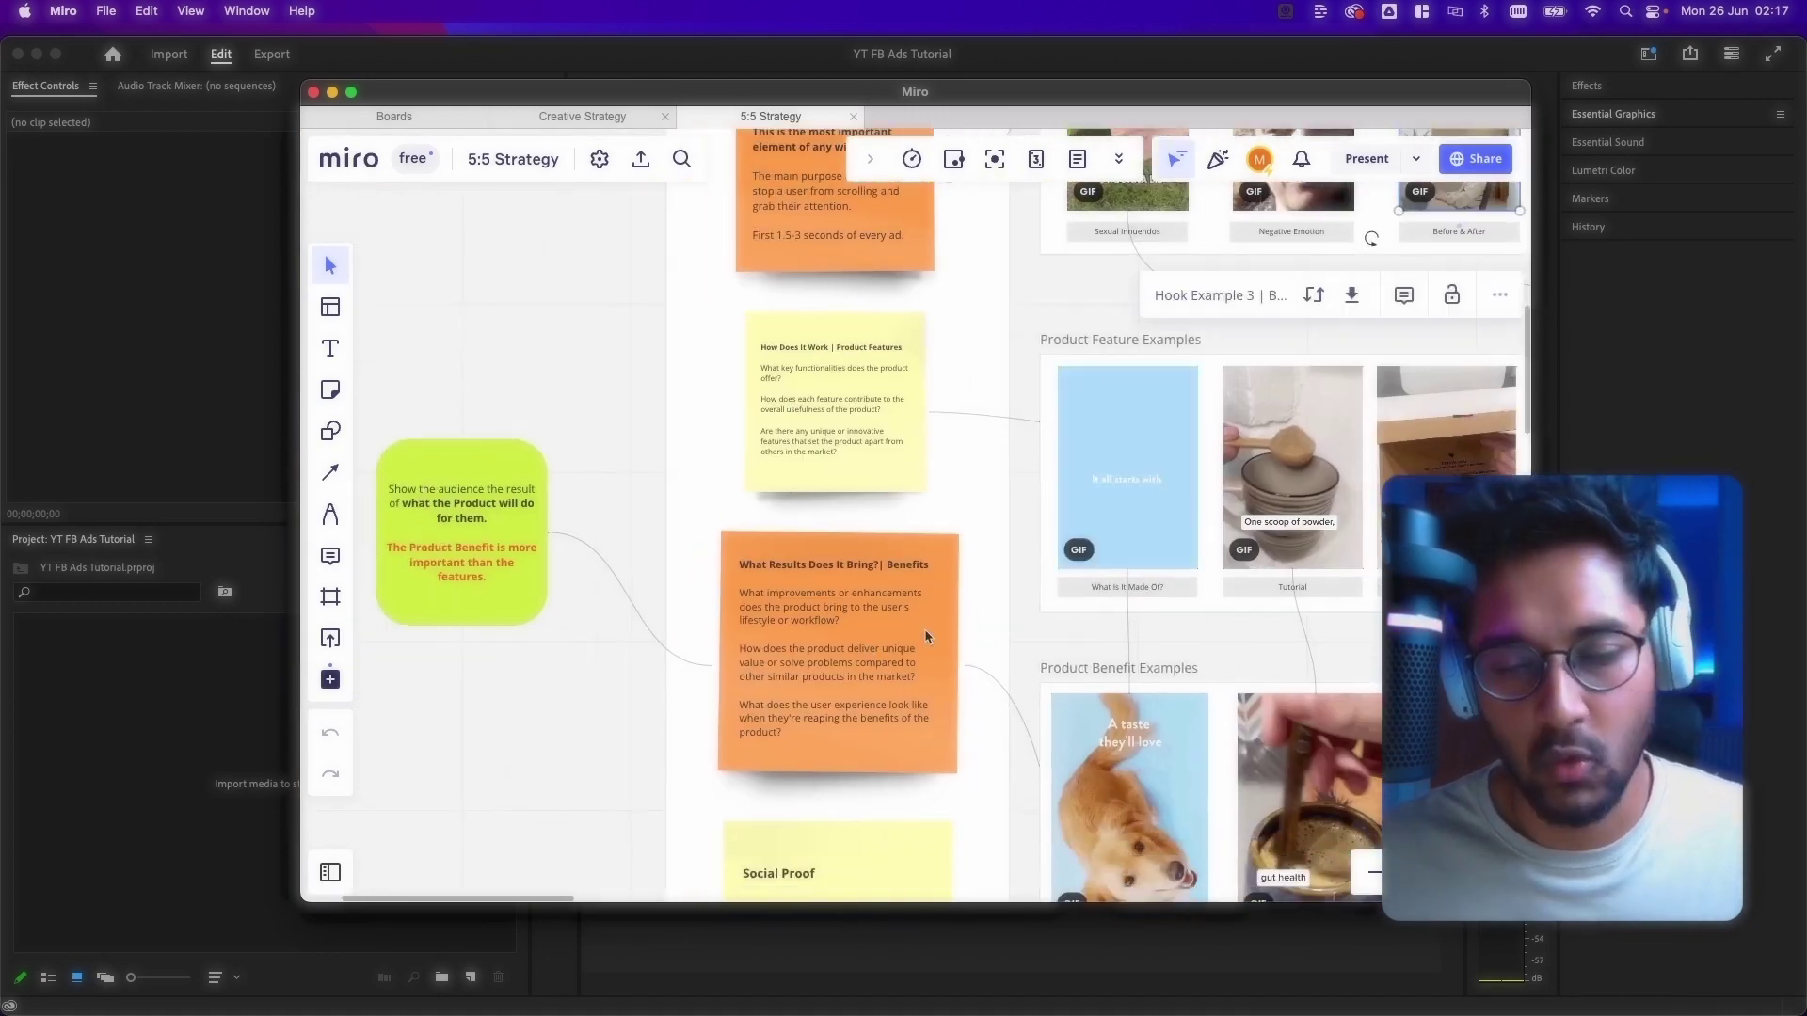
Step: Line up the four Product Benefit Examples GIFs beside the Benefits note
{"action": "scroll", "coordinate": [636, 636], "scroll_direction": "down", "scroll_amount": 5}
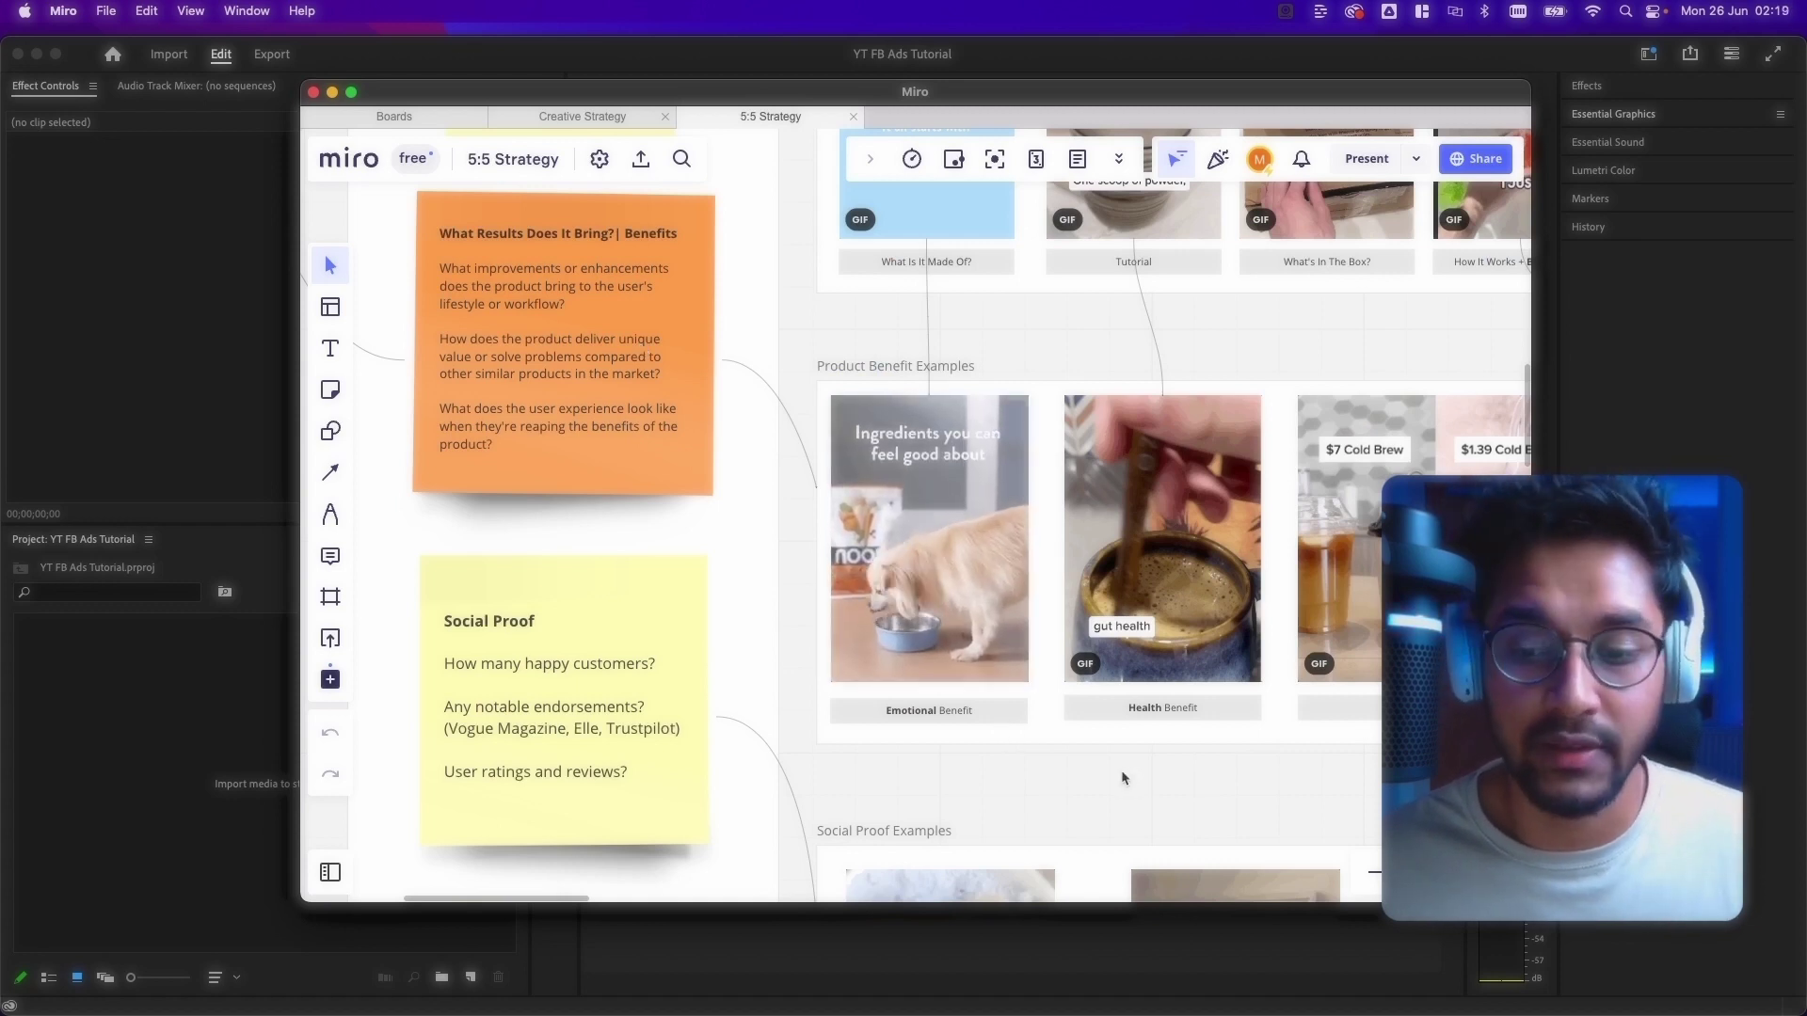
{"action": "left_click_drag", "start_coordinate": [1125, 778], "coordinate": [1259, 750]}
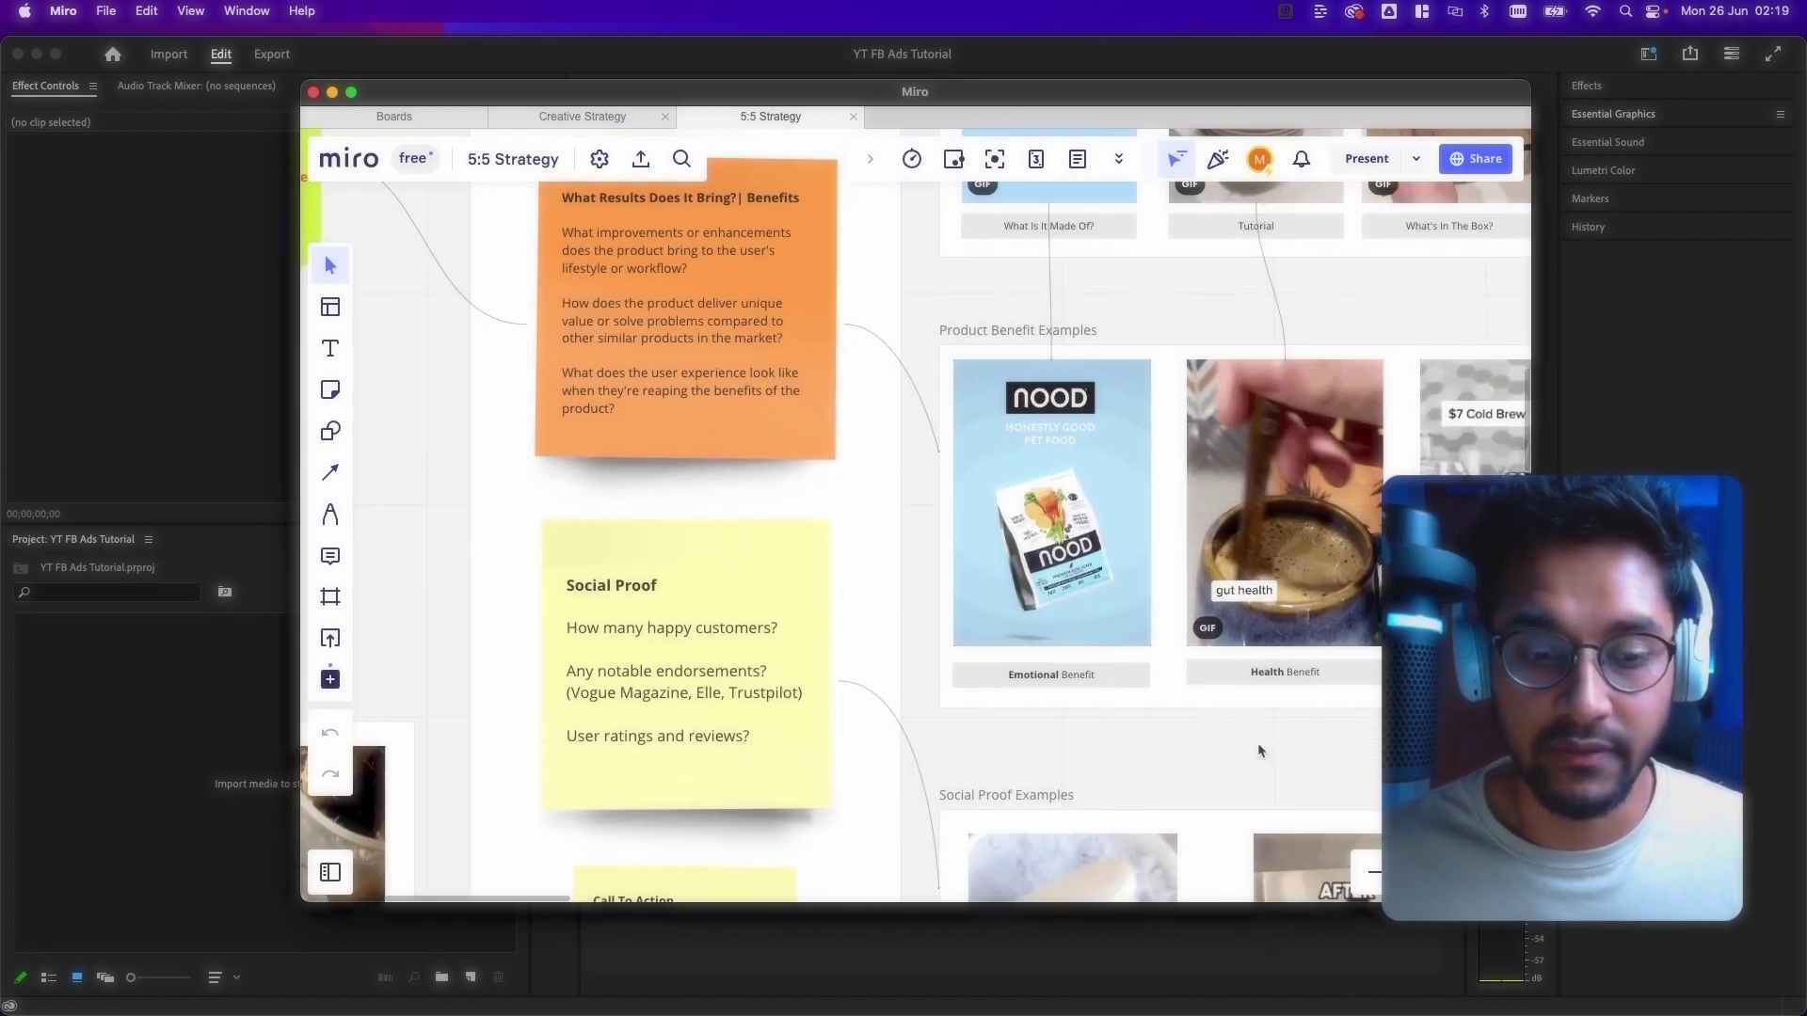
{"action": "scroll", "coordinate": [1006, 507], "scroll_direction": "down", "scroll_amount": 5}
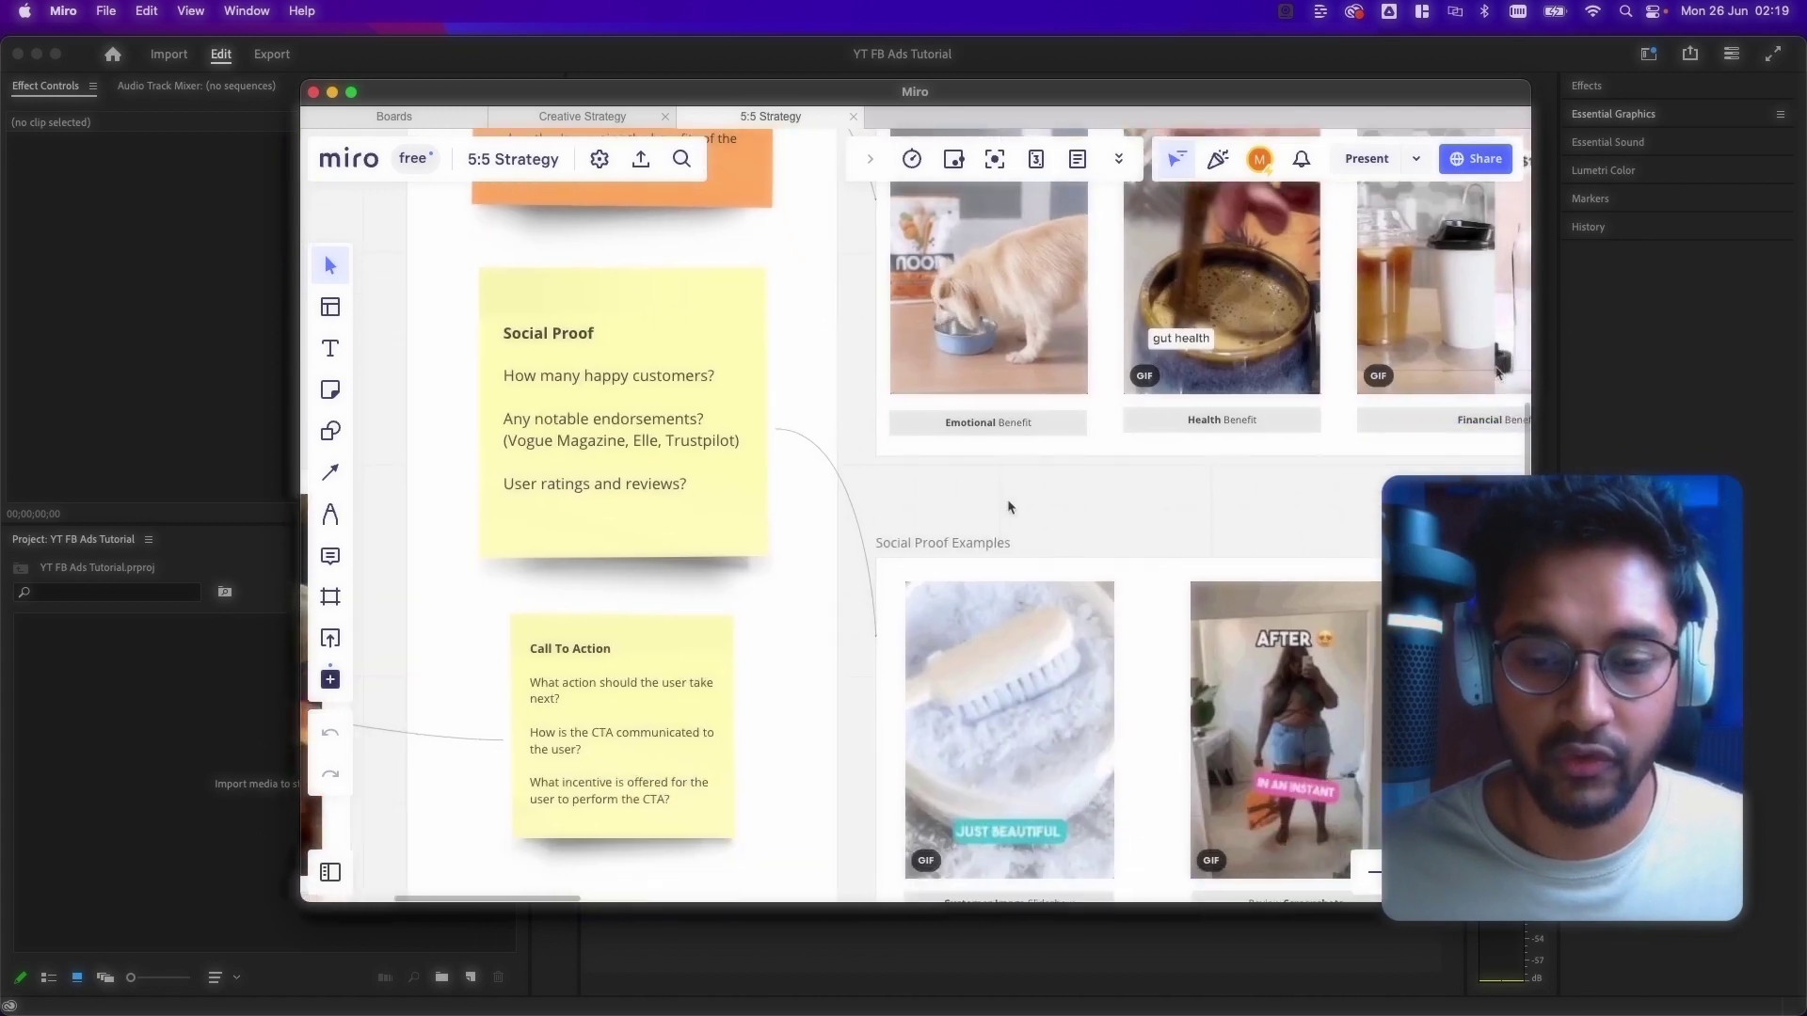
{"action": "scroll", "coordinate": [1007, 507], "scroll_direction": "down", "scroll_amount": 2}
Step: Pan through the Social Proof and Call-To-Action examples, including the Offer CTA, then zoom out to the section
{"action": "scroll", "coordinate": [1007, 507], "scroll_direction": "right", "scroll_amount": 2}
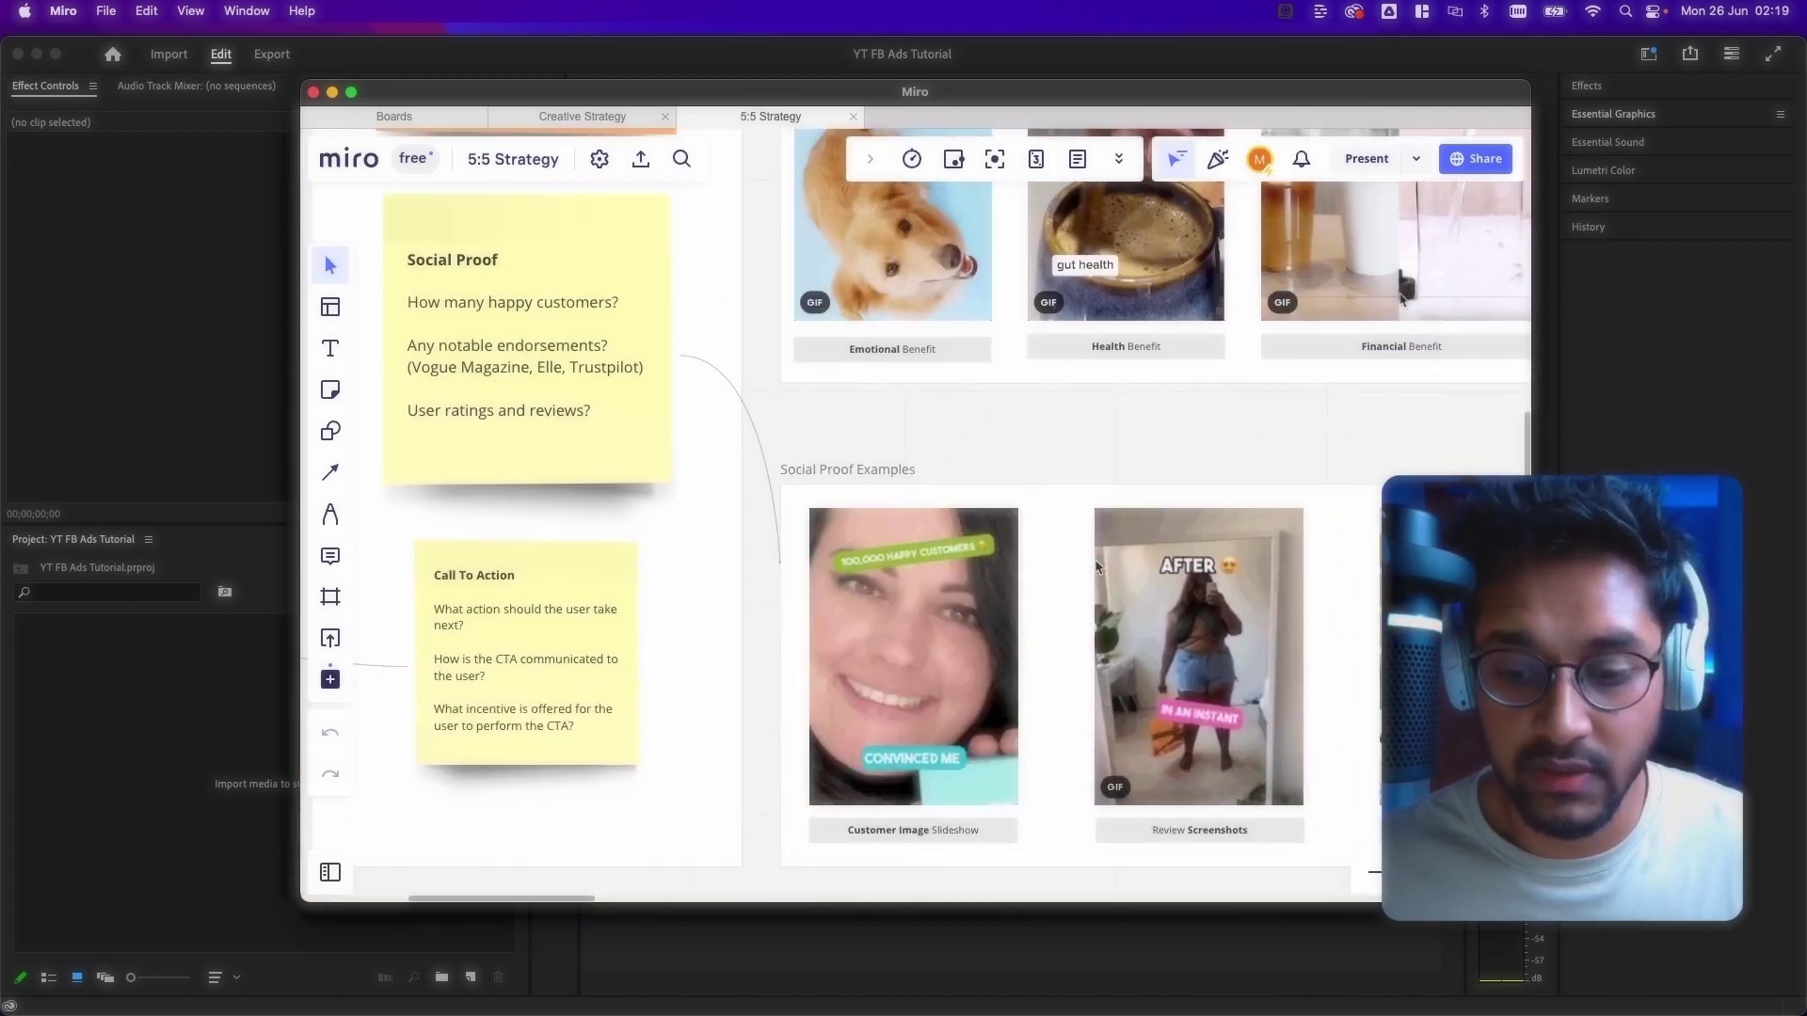
{"action": "scroll", "coordinate": [1115, 454], "scroll_direction": "down", "scroll_amount": 2}
{"action": "scroll", "coordinate": [1115, 453], "scroll_direction": "right", "scroll_amount": 3}
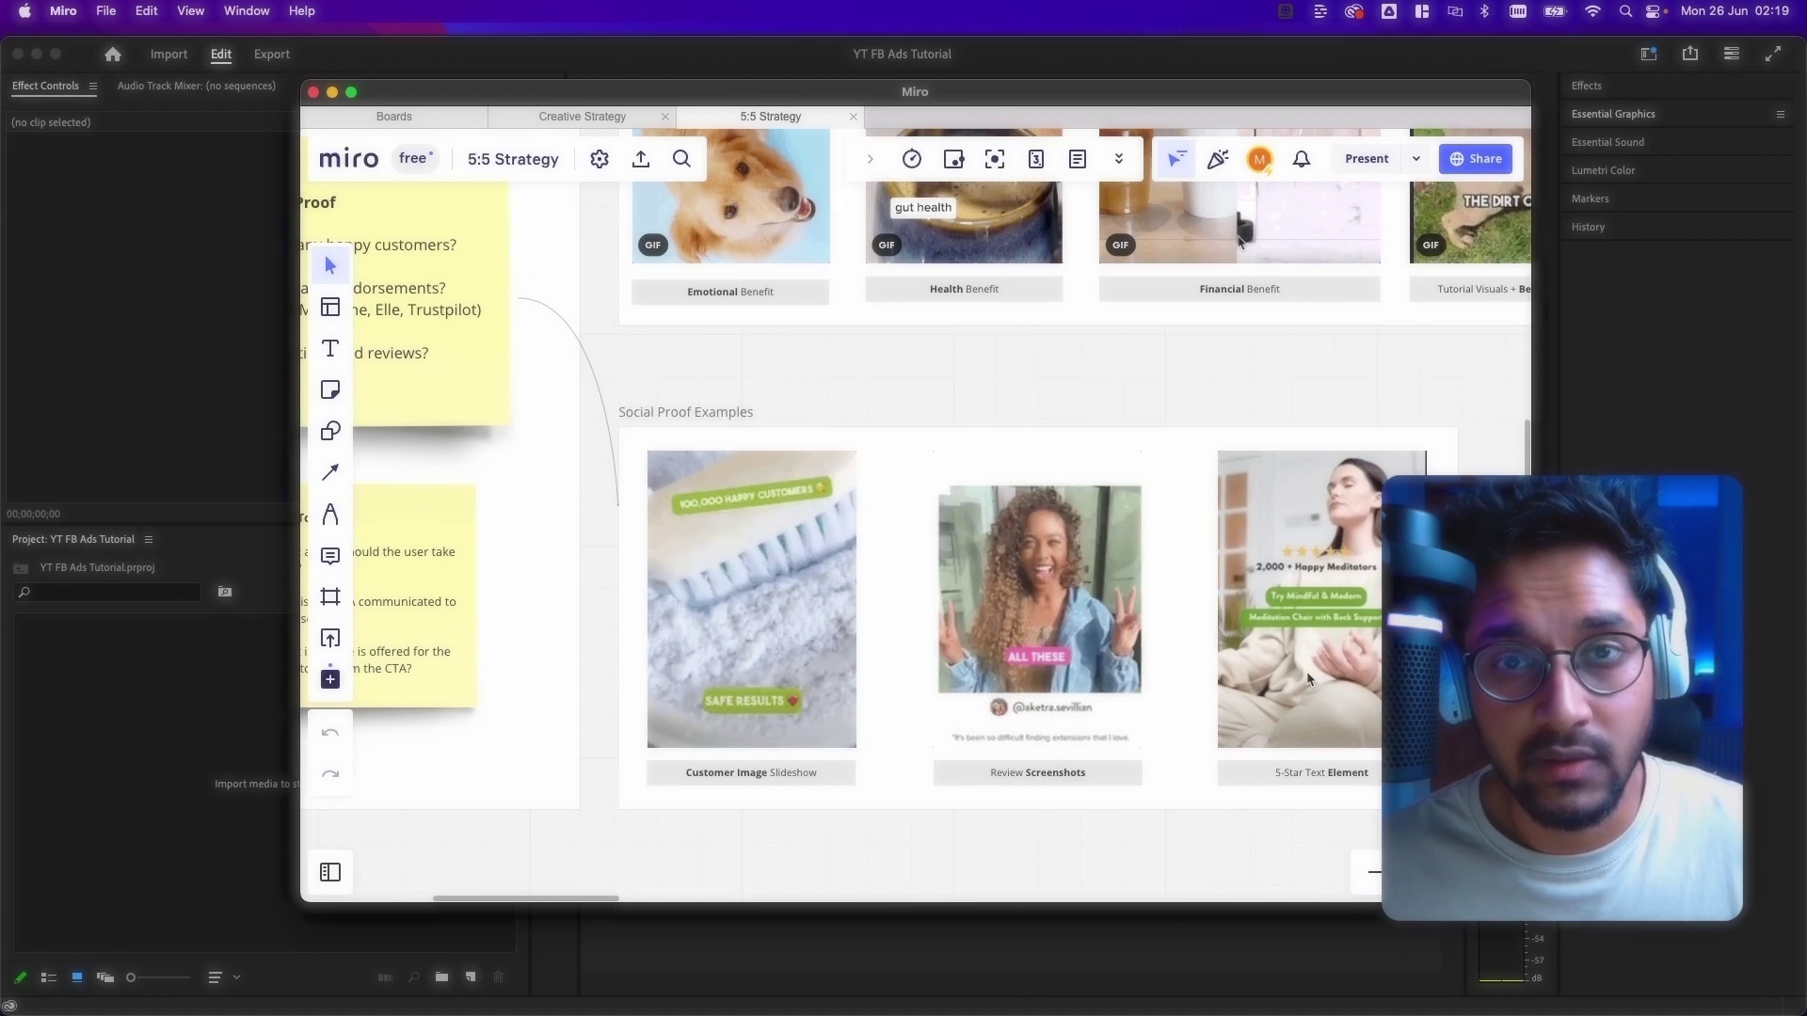
{"action": "left_click_drag", "start_coordinate": [754, 367], "coordinate": [1269, 333]}
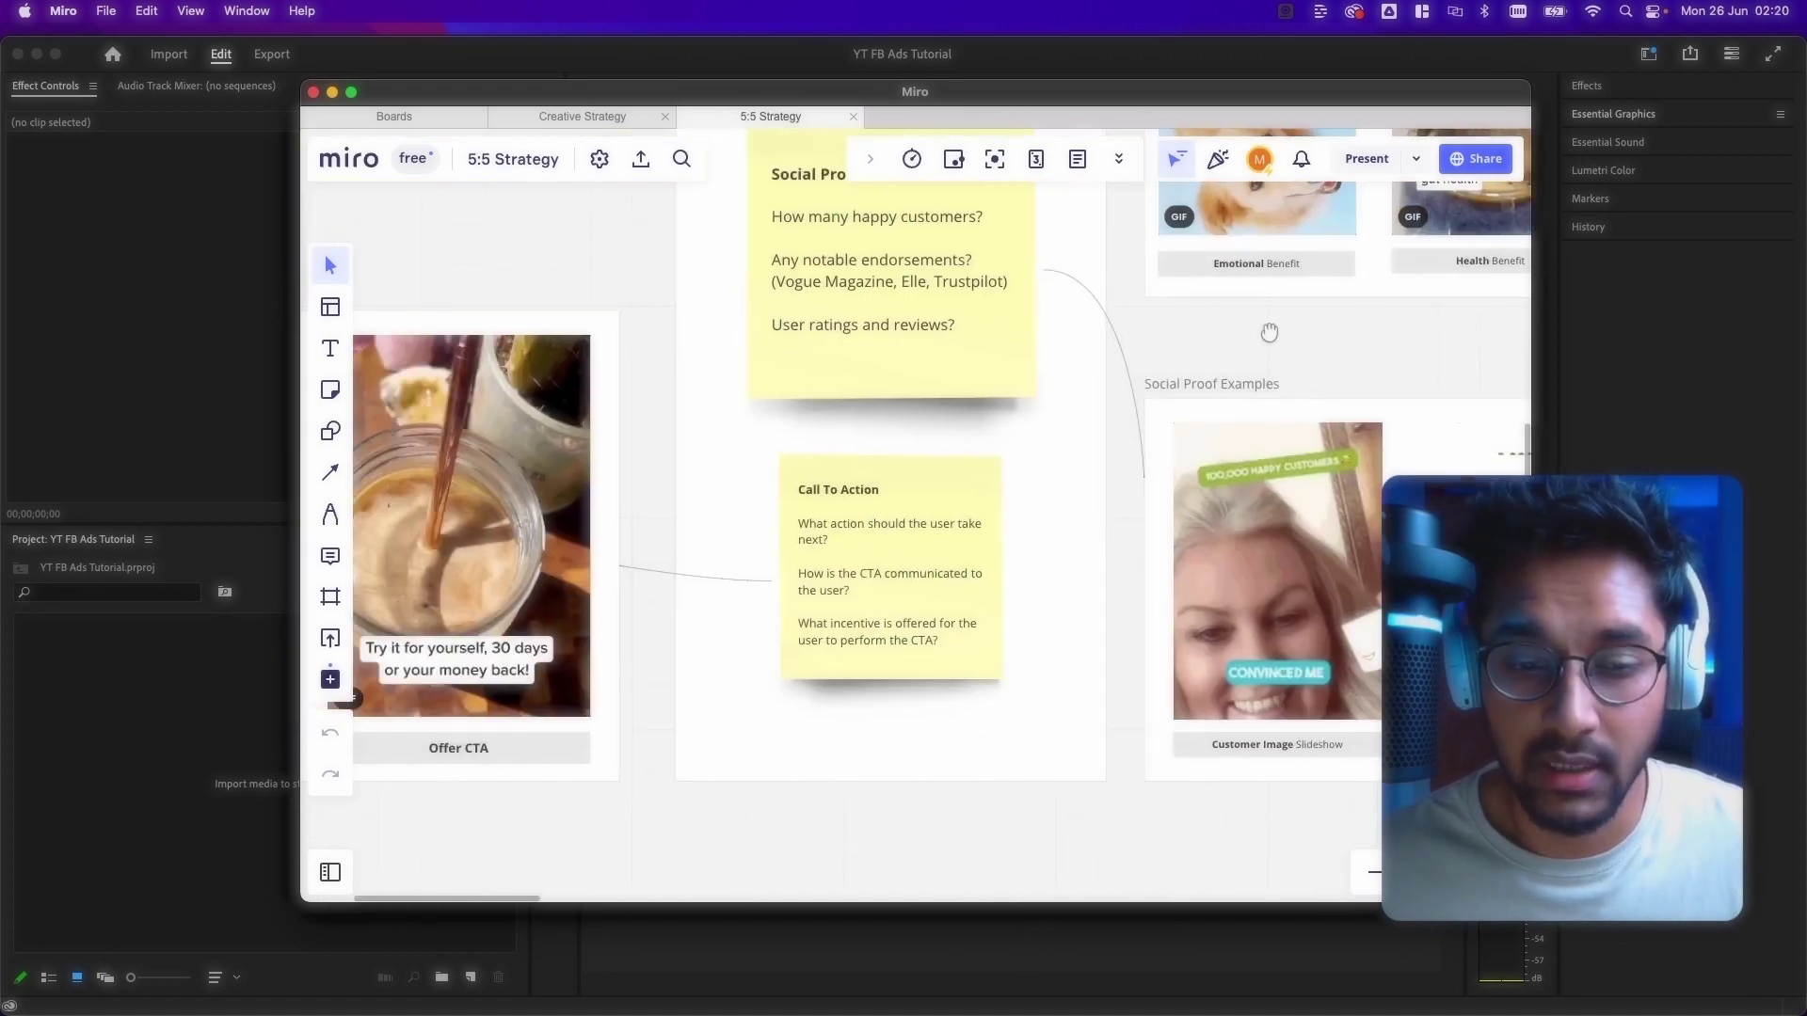
{"action": "scroll", "coordinate": [1008, 482], "scroll_direction": "left", "scroll_amount": 10}
{"action": "scroll", "coordinate": [1008, 482], "scroll_direction": "up", "scroll_amount": 1}
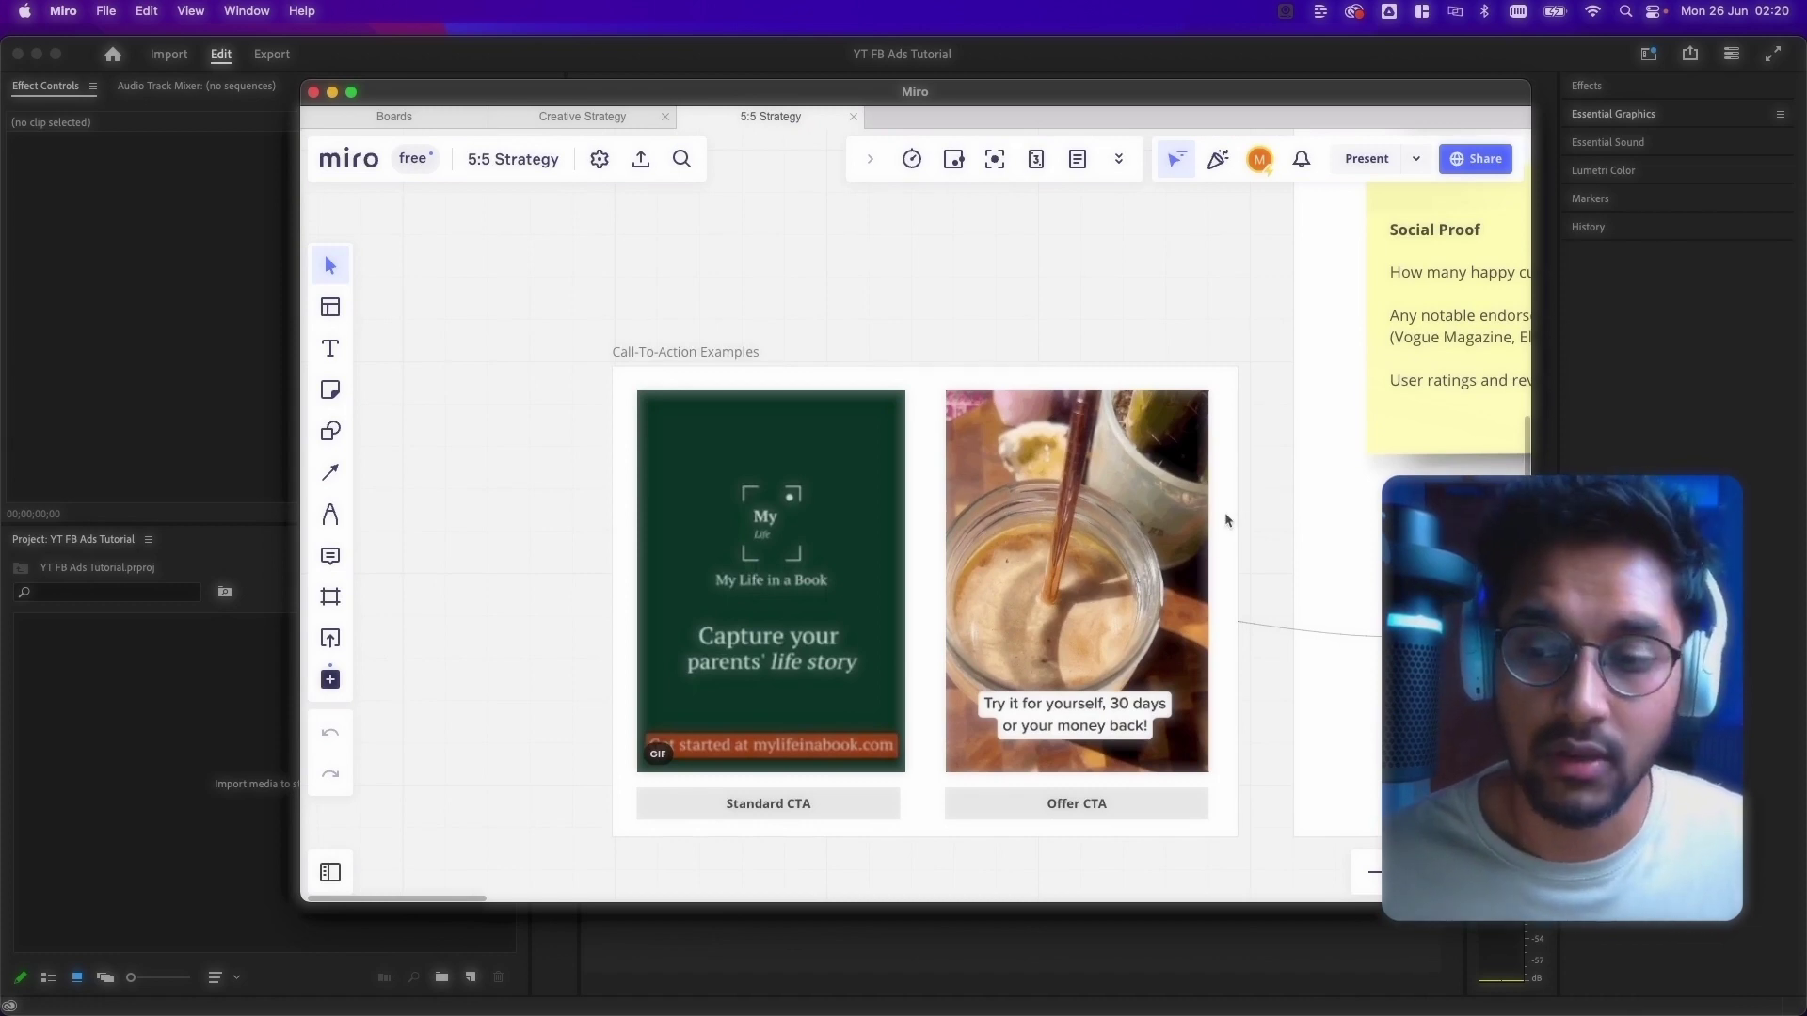
{"action": "scroll", "coordinate": [1226, 520], "scroll_direction": "down", "scroll_amount": 5}
{"action": "scroll", "coordinate": [1319, 513], "scroll_direction": "up", "scroll_amount": 4}
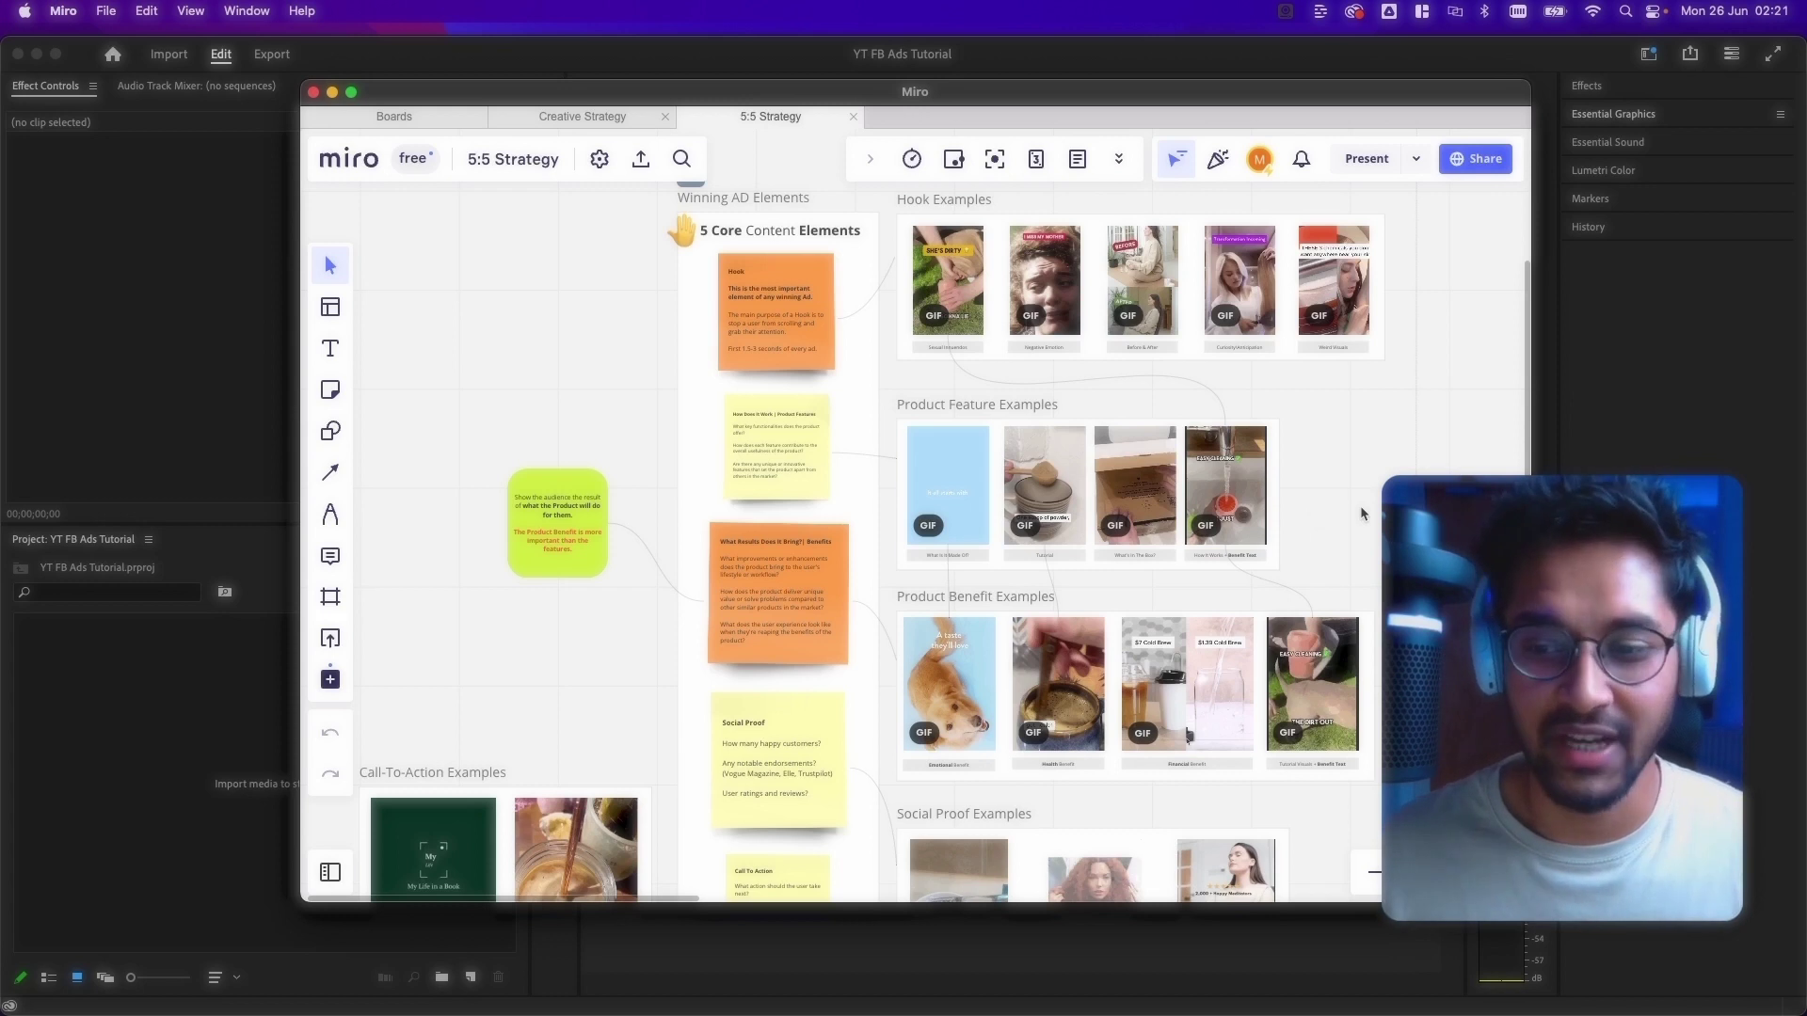
{"action": "scroll", "coordinate": [1004, 508], "scroll_direction": "down", "scroll_amount": 5}
{"action": "left_click_drag", "start_coordinate": [1004, 508], "coordinate": [799, 537]}
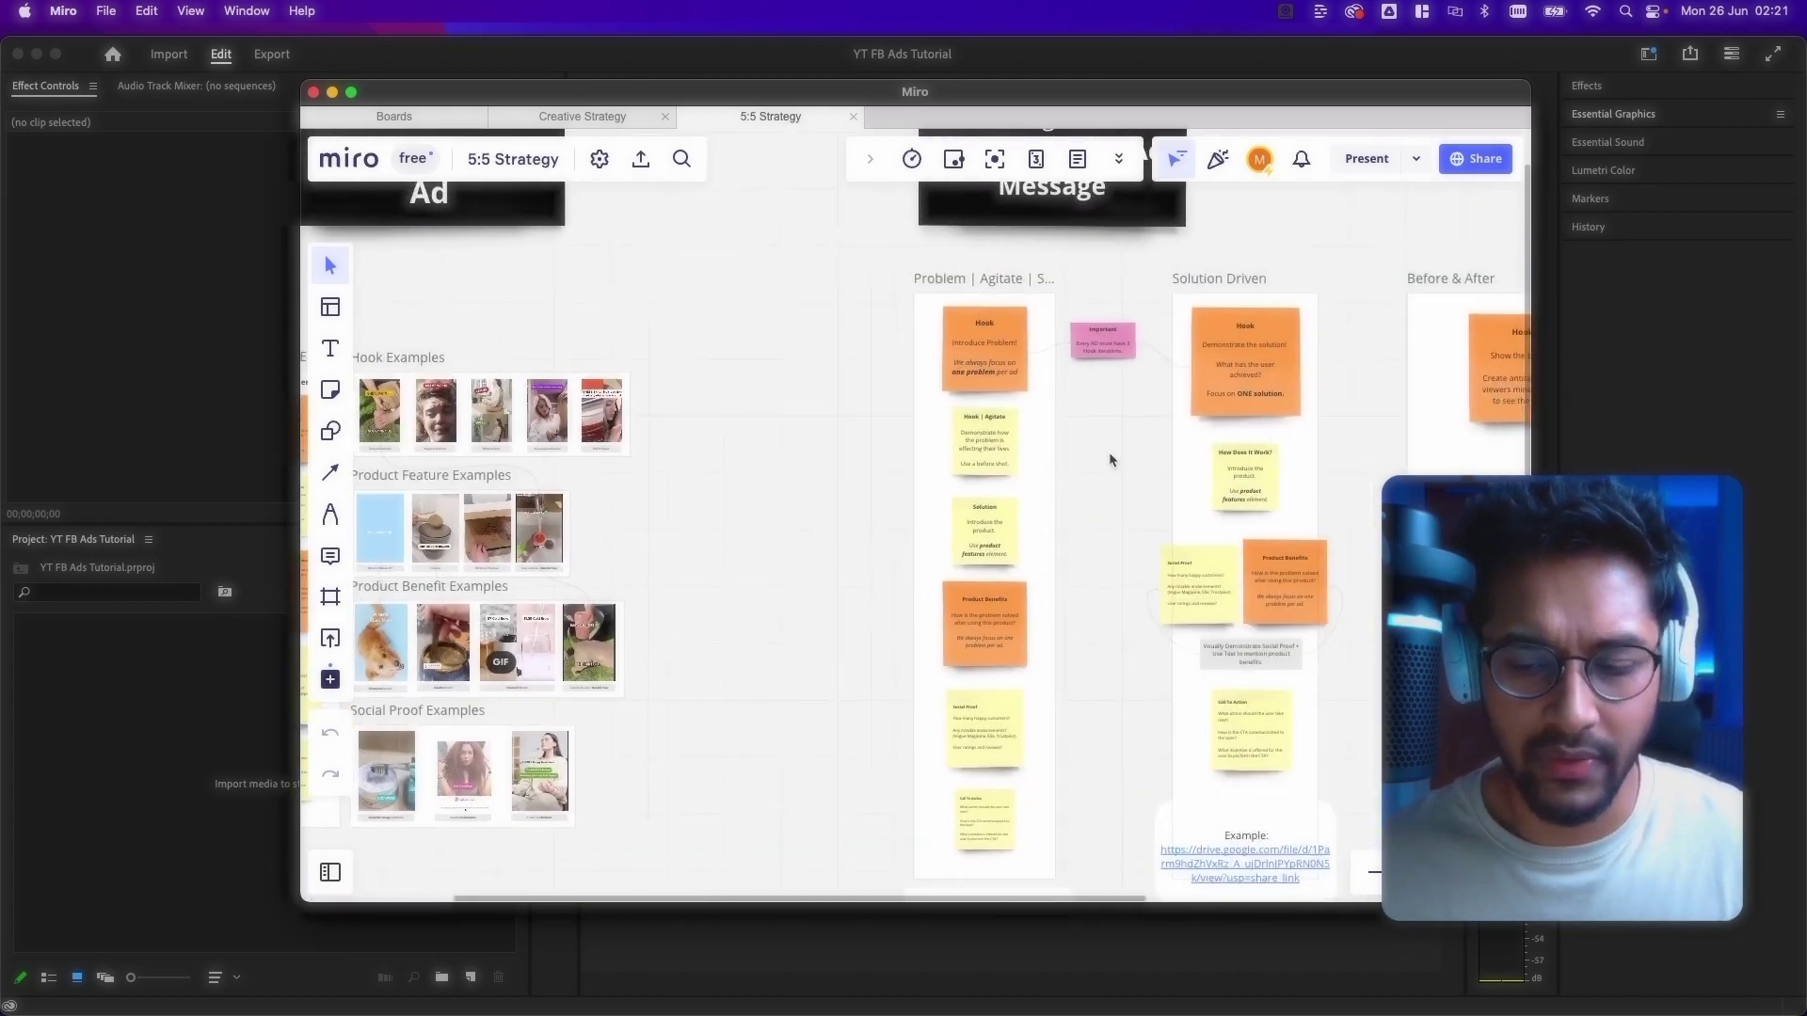
{"action": "left_click_drag", "start_coordinate": [1110, 460], "coordinate": [1000, 497]}
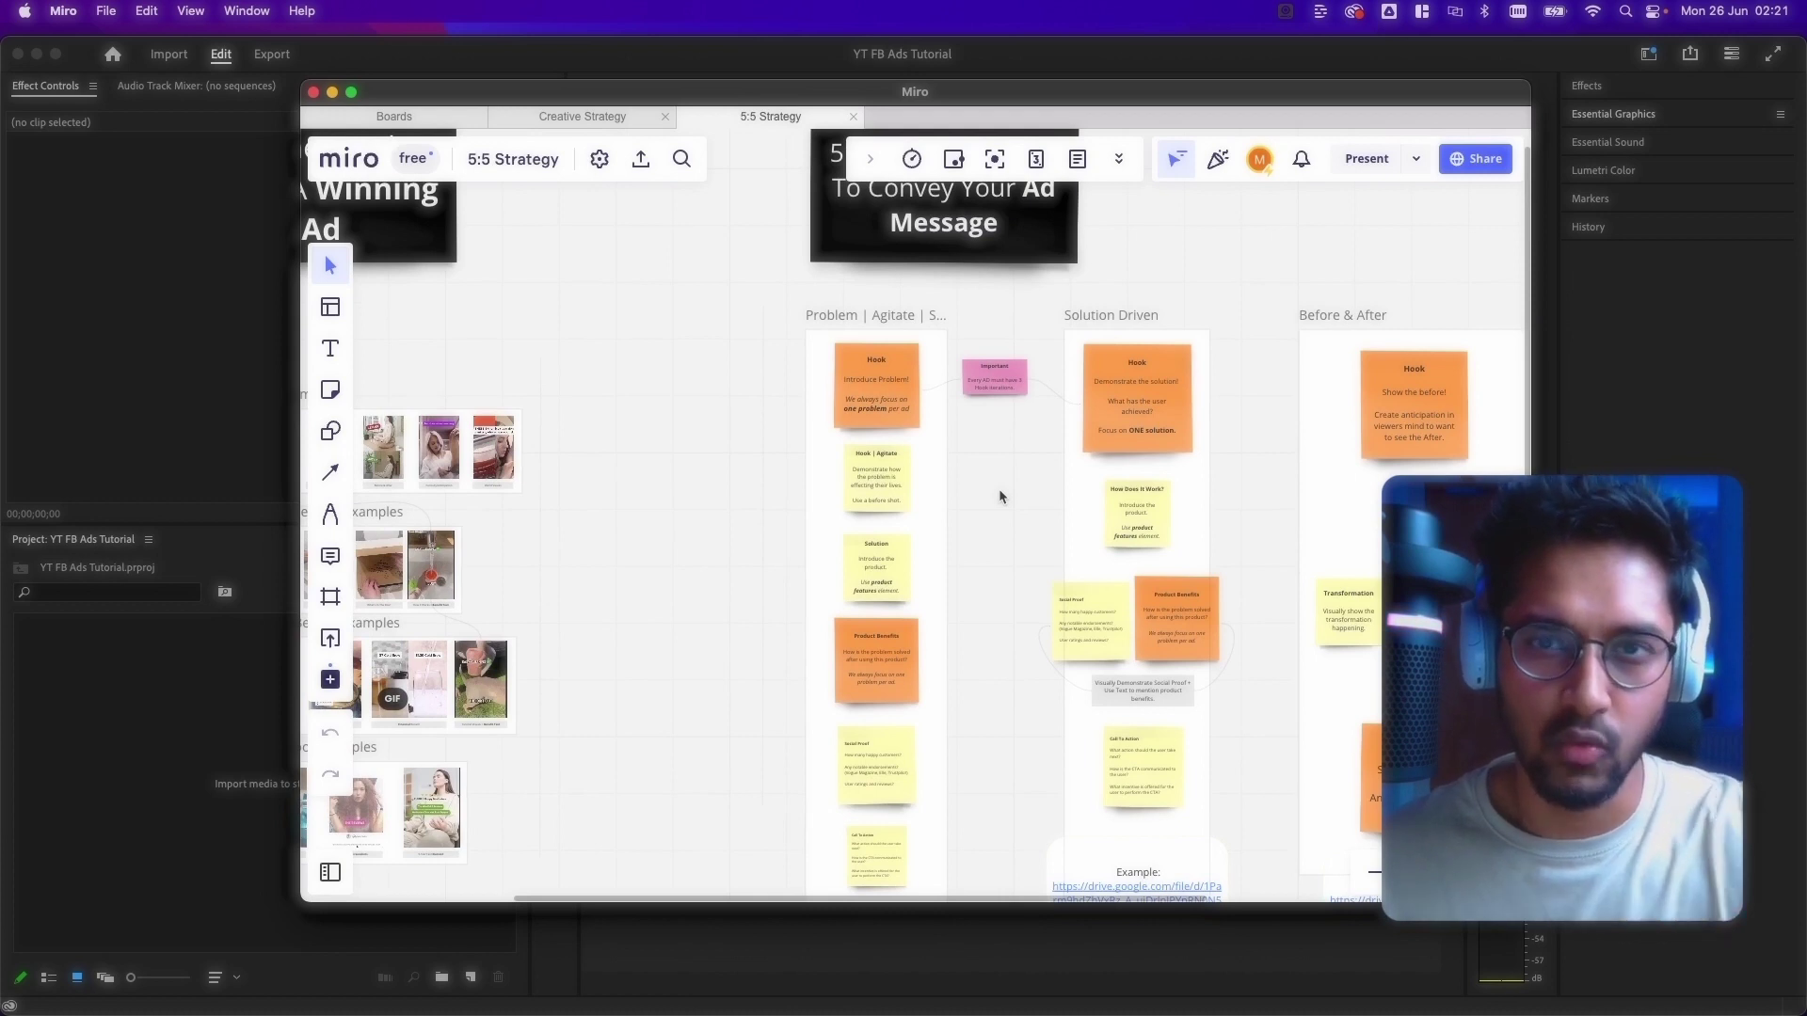
{"action": "scroll", "coordinate": [1014, 473], "scroll_direction": "right", "scroll_amount": 5}
{"action": "scroll", "coordinate": [1014, 472], "scroll_direction": "up", "scroll_amount": 3}
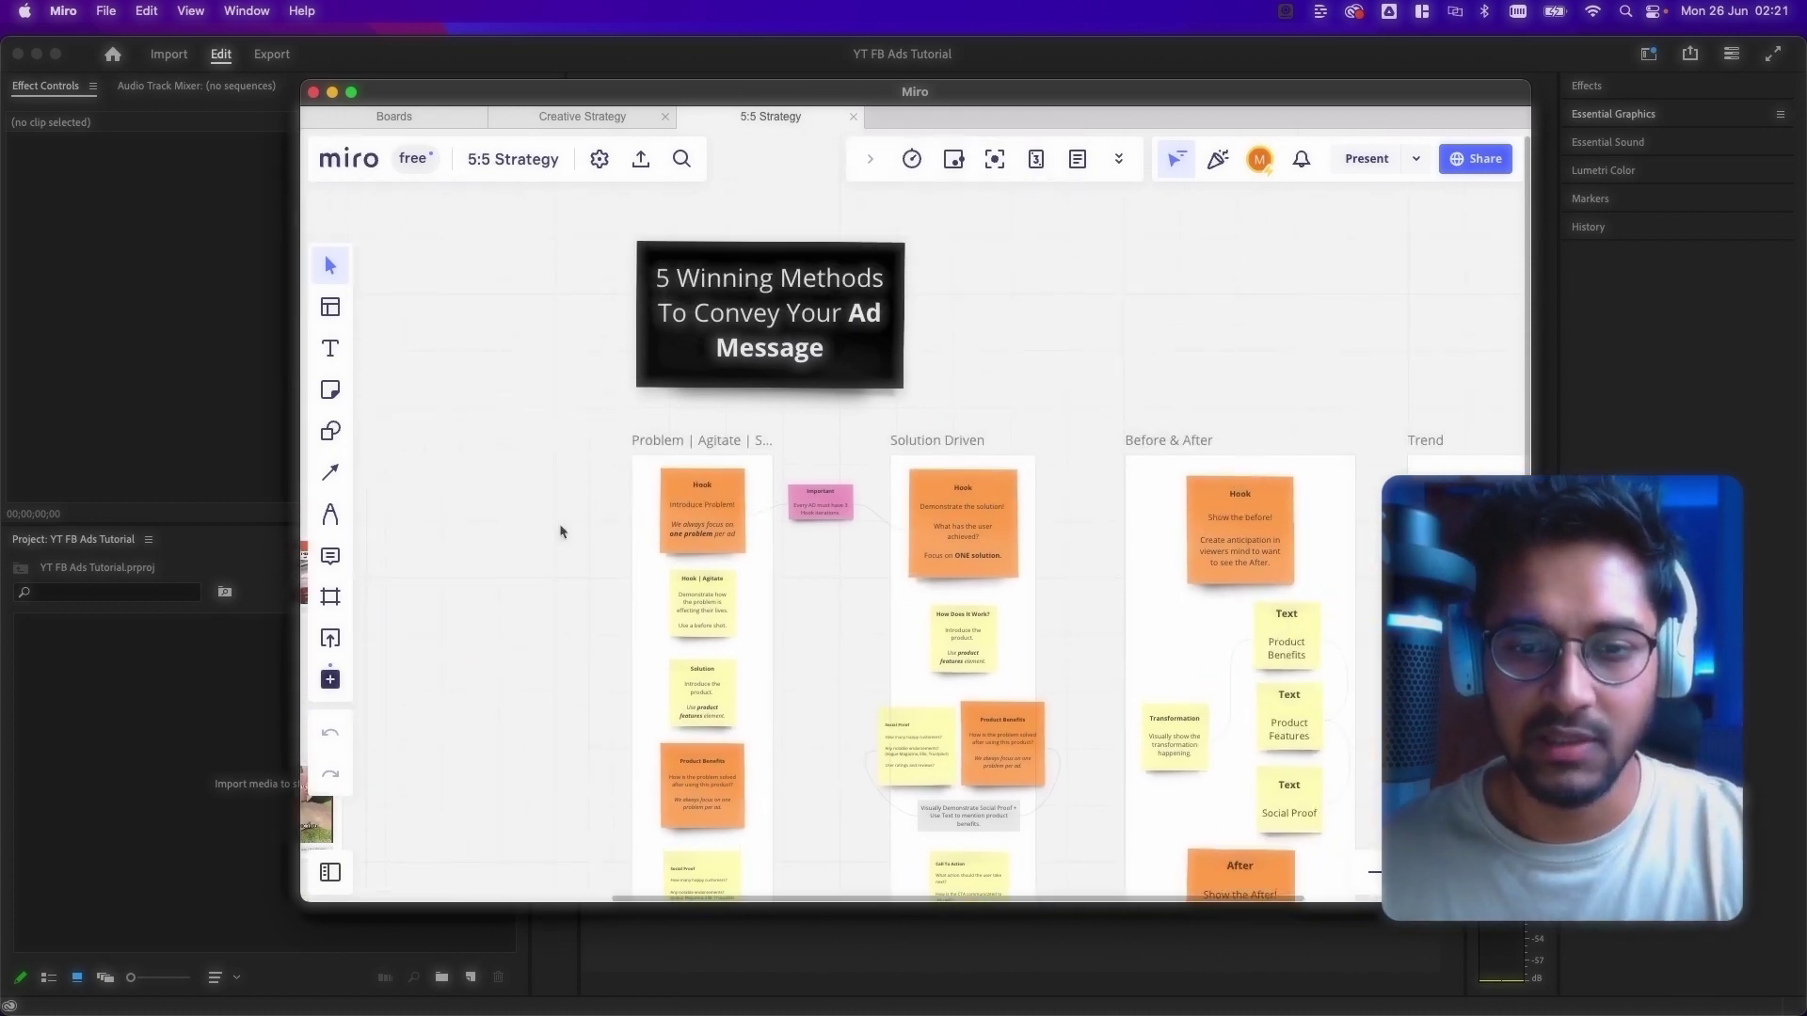
{"action": "scroll", "coordinate": [669, 425], "scroll_direction": "left", "scroll_amount": 5}
{"action": "scroll", "coordinate": [669, 425], "scroll_direction": "down", "scroll_amount": 1}
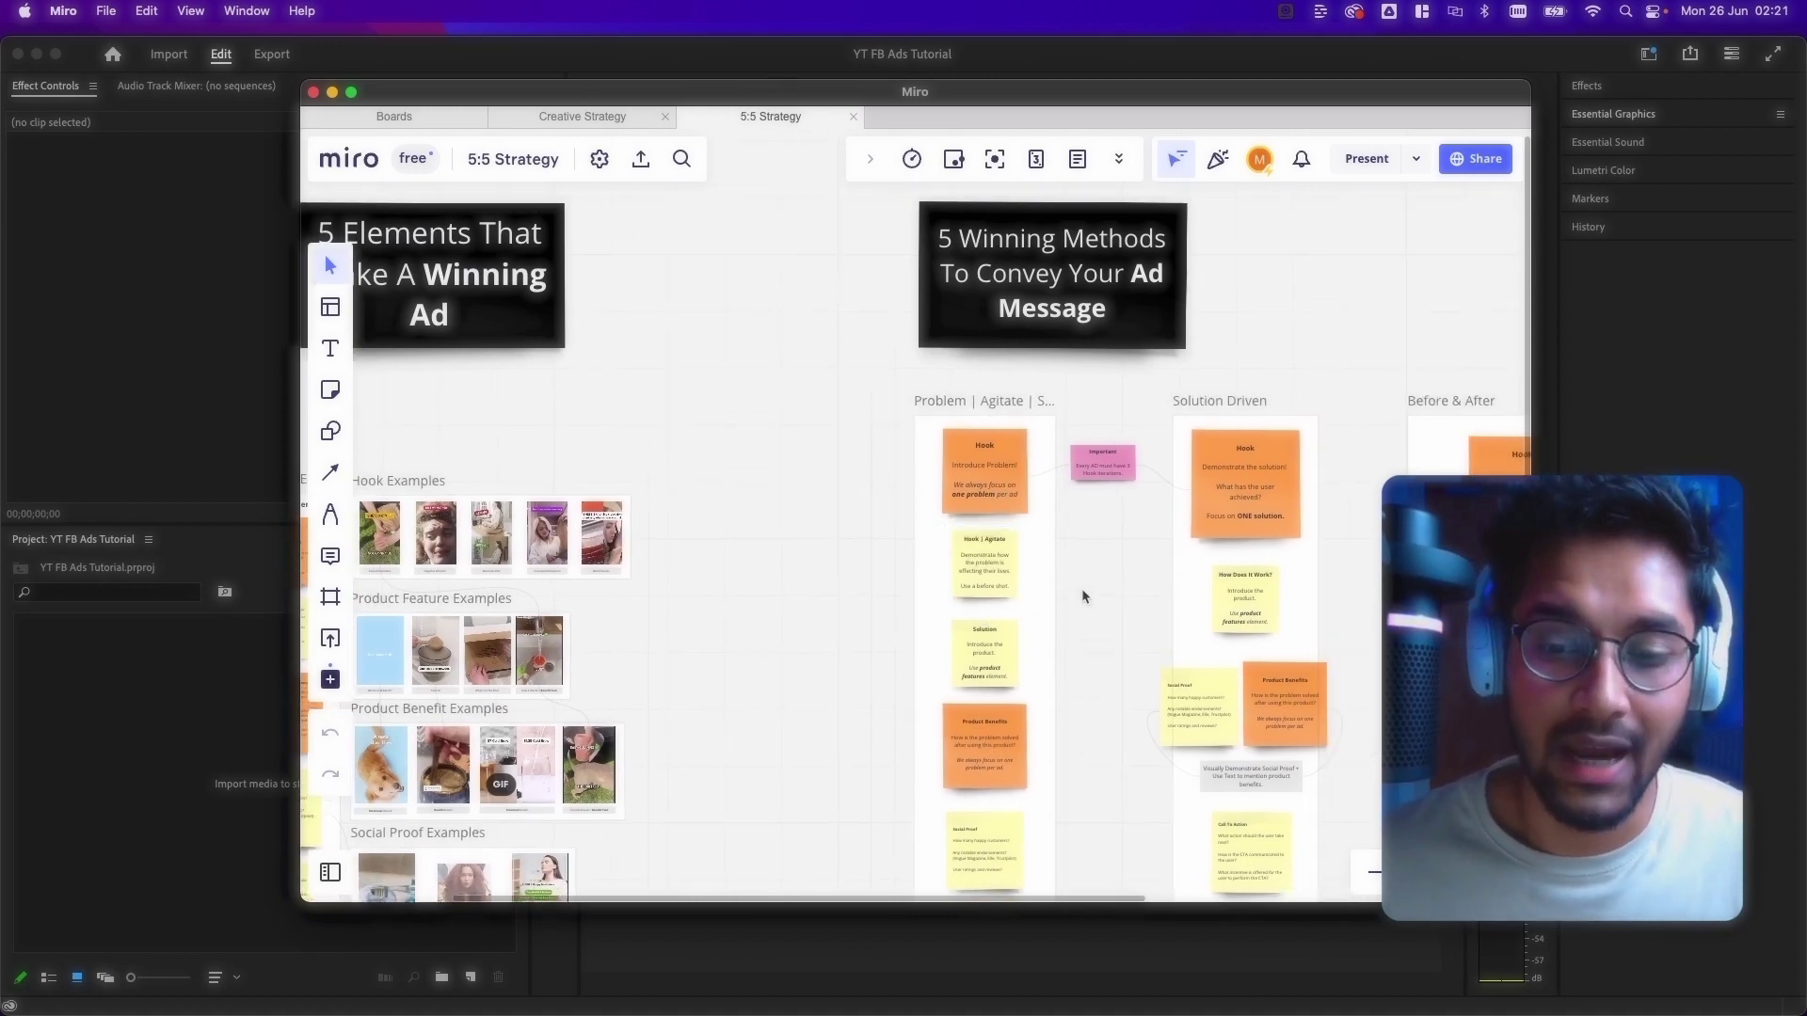
{"action": "scroll", "coordinate": [1082, 591], "scroll_direction": "down", "scroll_amount": 2}
{"action": "scroll", "coordinate": [1068, 593], "scroll_direction": "up", "scroll_amount": 1}
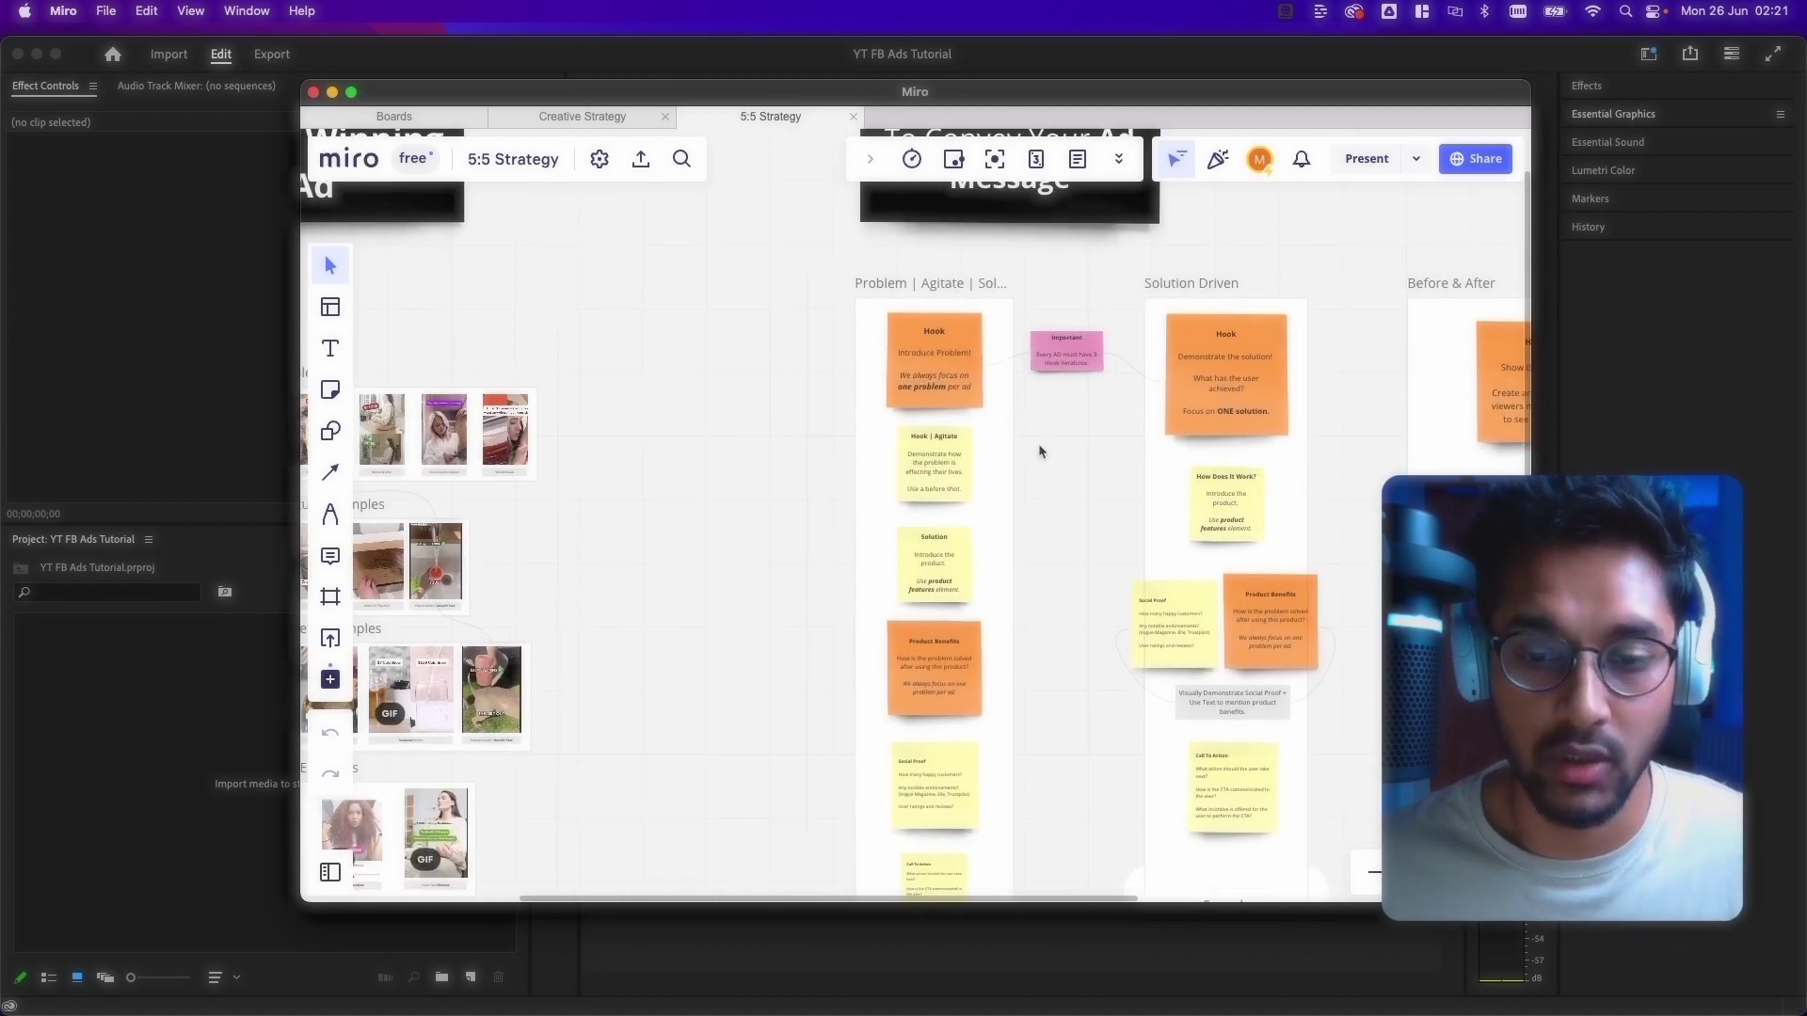
{"action": "scroll", "coordinate": [1039, 452], "scroll_direction": "down", "scroll_amount": 3}
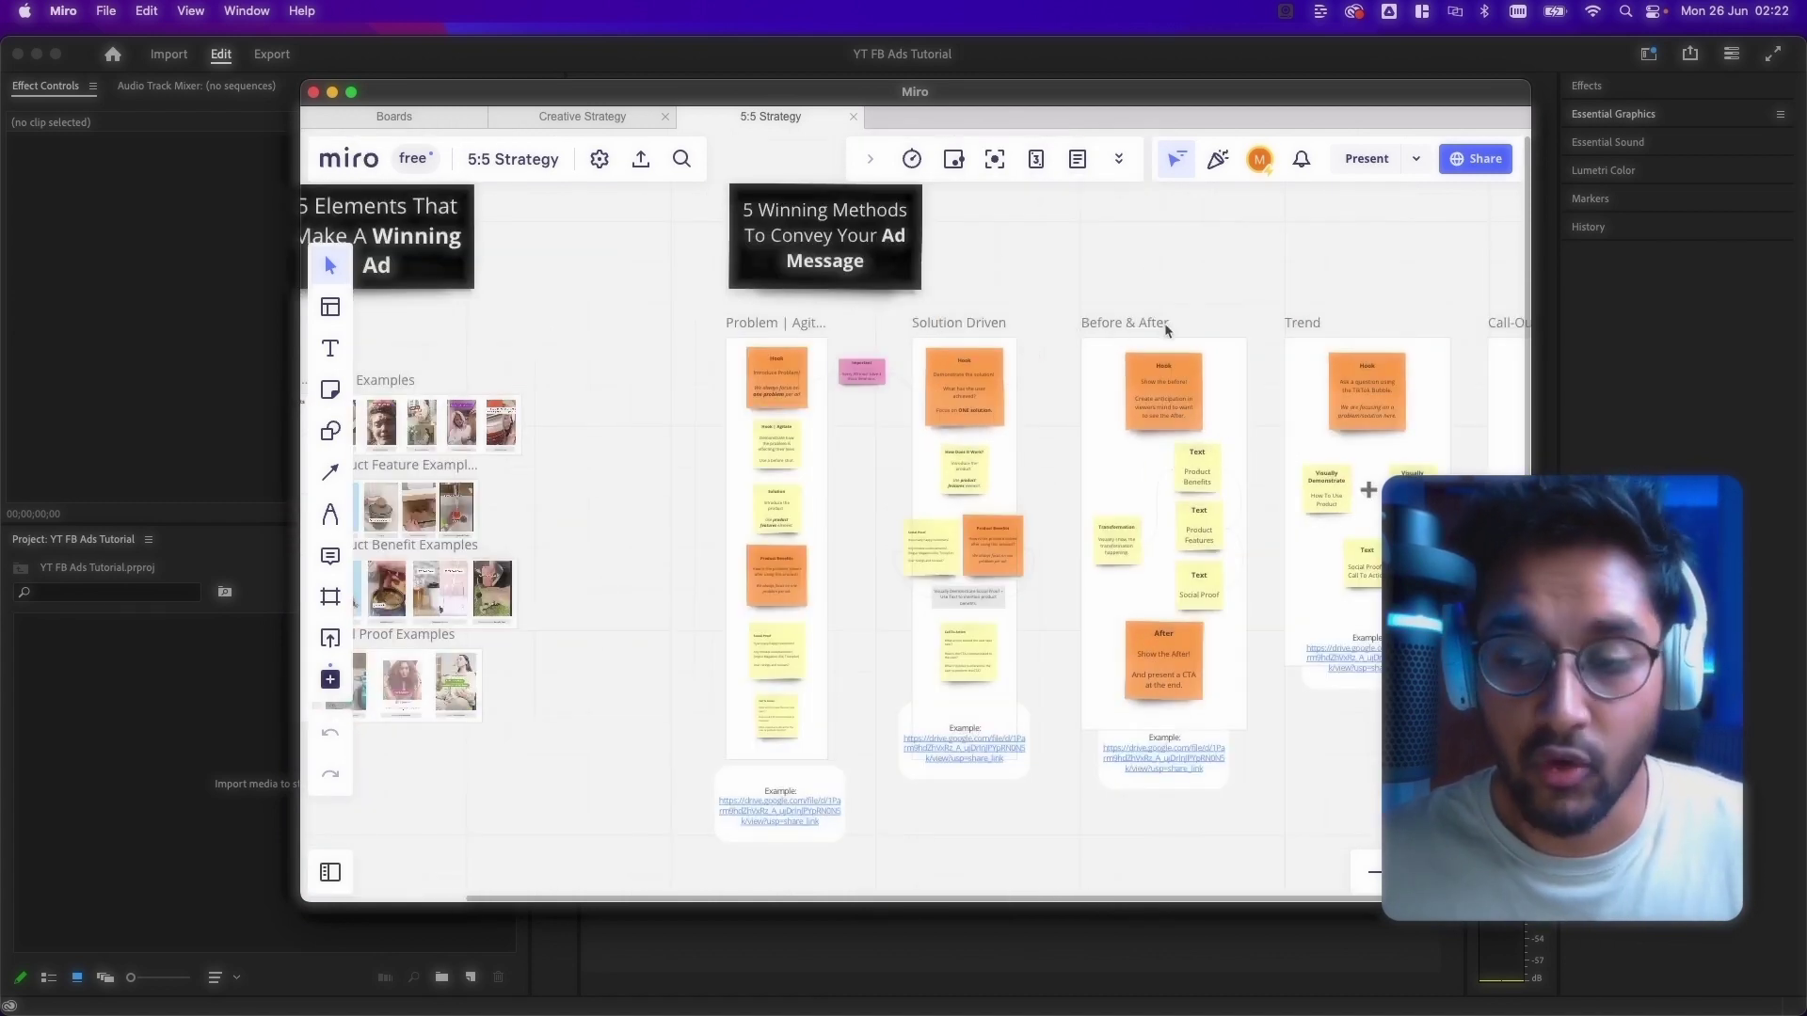
{"action": "scroll", "coordinate": [1262, 399], "scroll_direction": "right", "scroll_amount": 5}
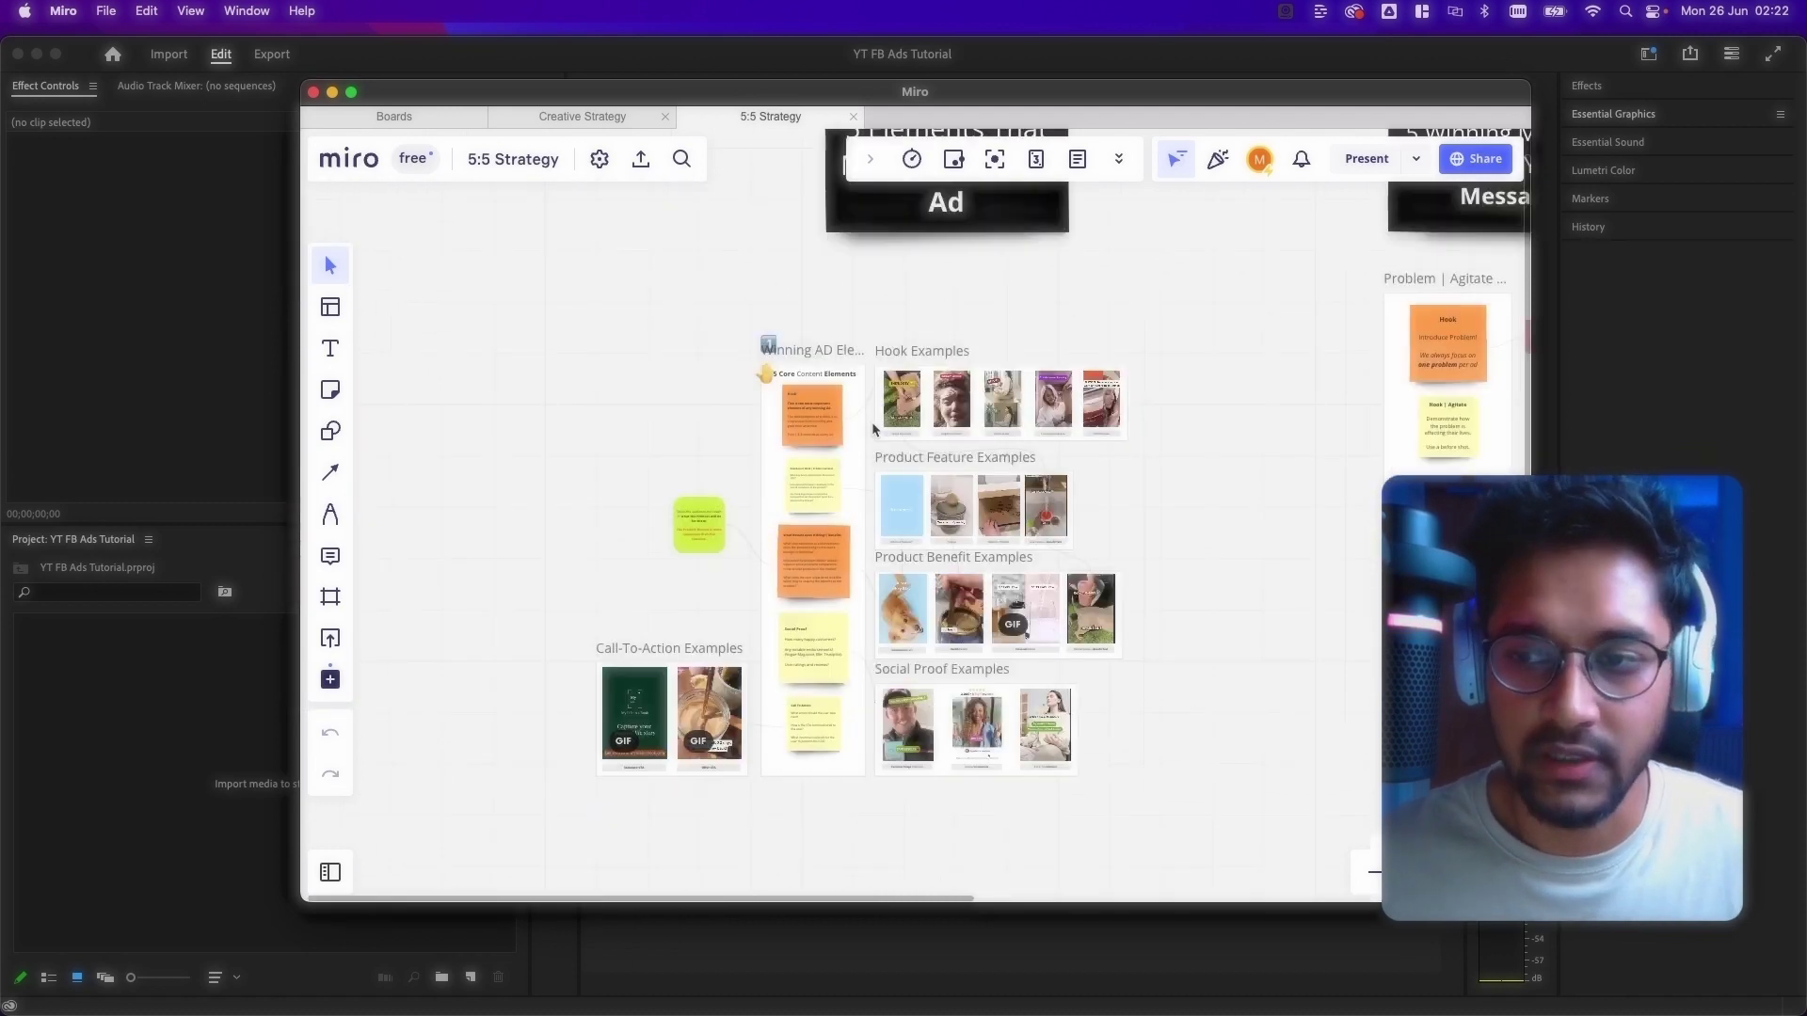
{"action": "scroll", "coordinate": [849, 450], "scroll_direction": "up", "scroll_amount": 5}
{"action": "scroll", "coordinate": [853, 454], "scroll_direction": "up", "scroll_amount": 3}
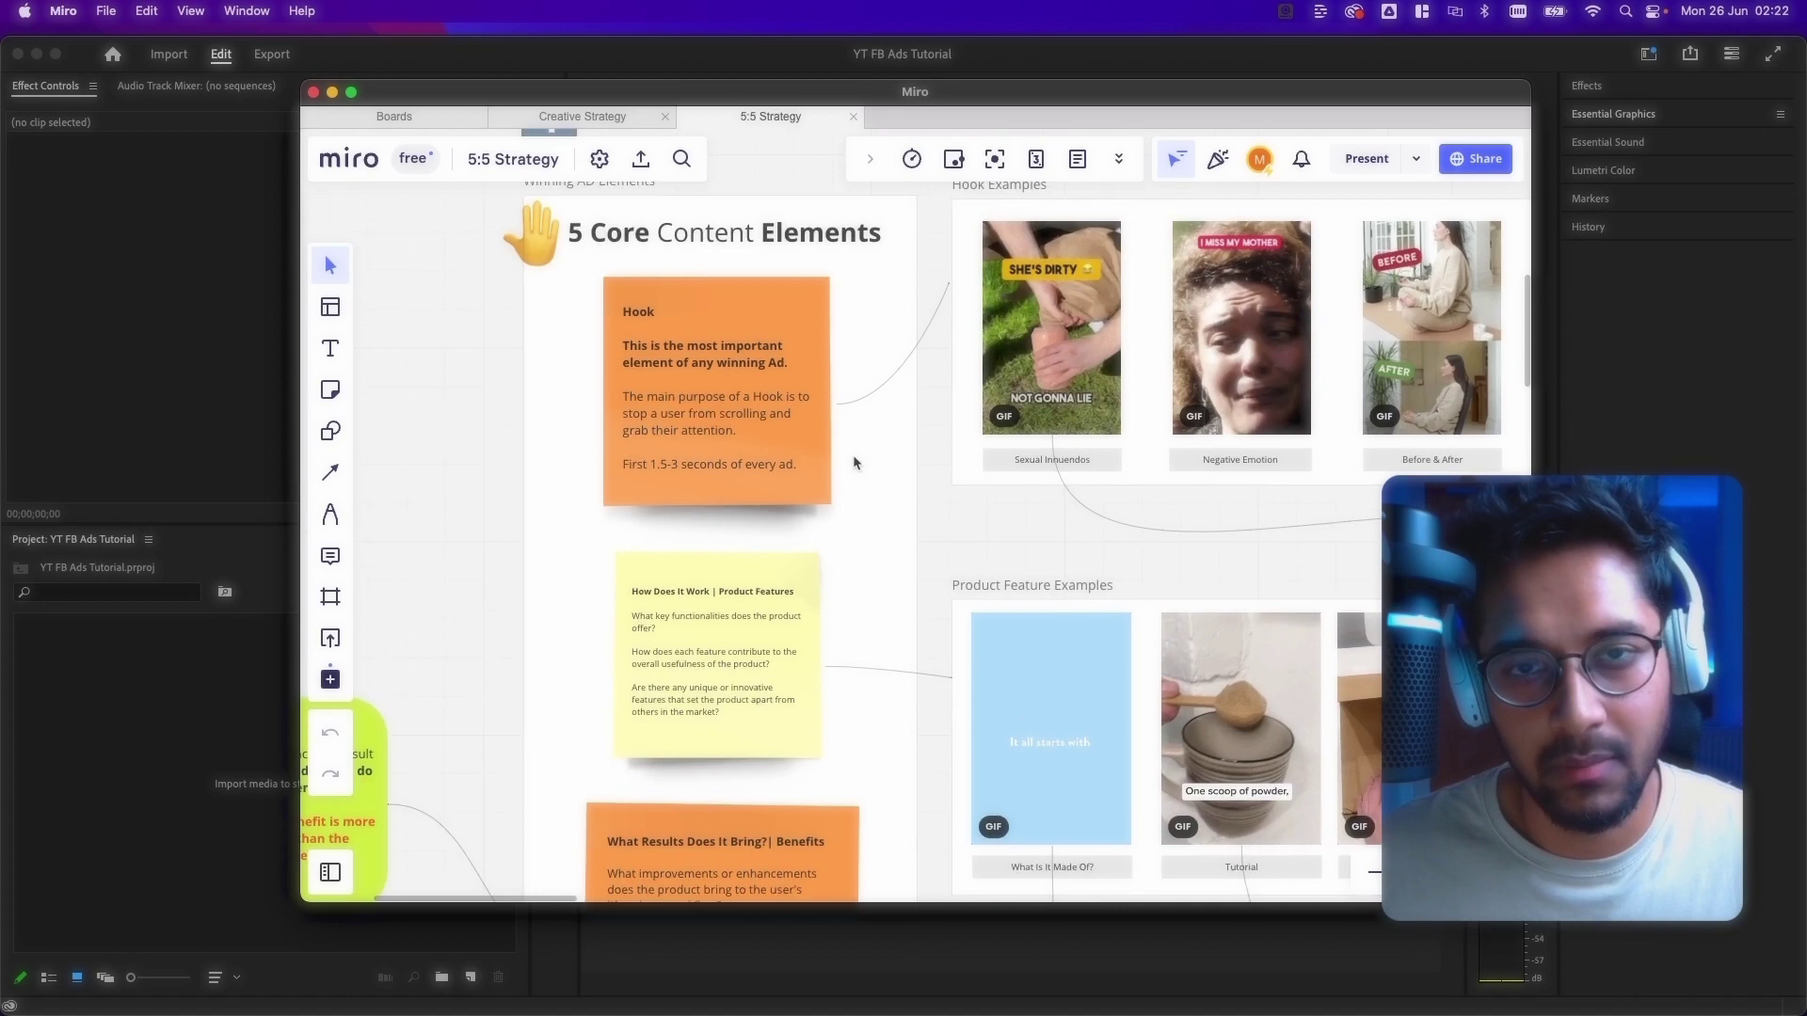
{"action": "scroll", "coordinate": [914, 581], "scroll_direction": "down", "scroll_amount": 10}
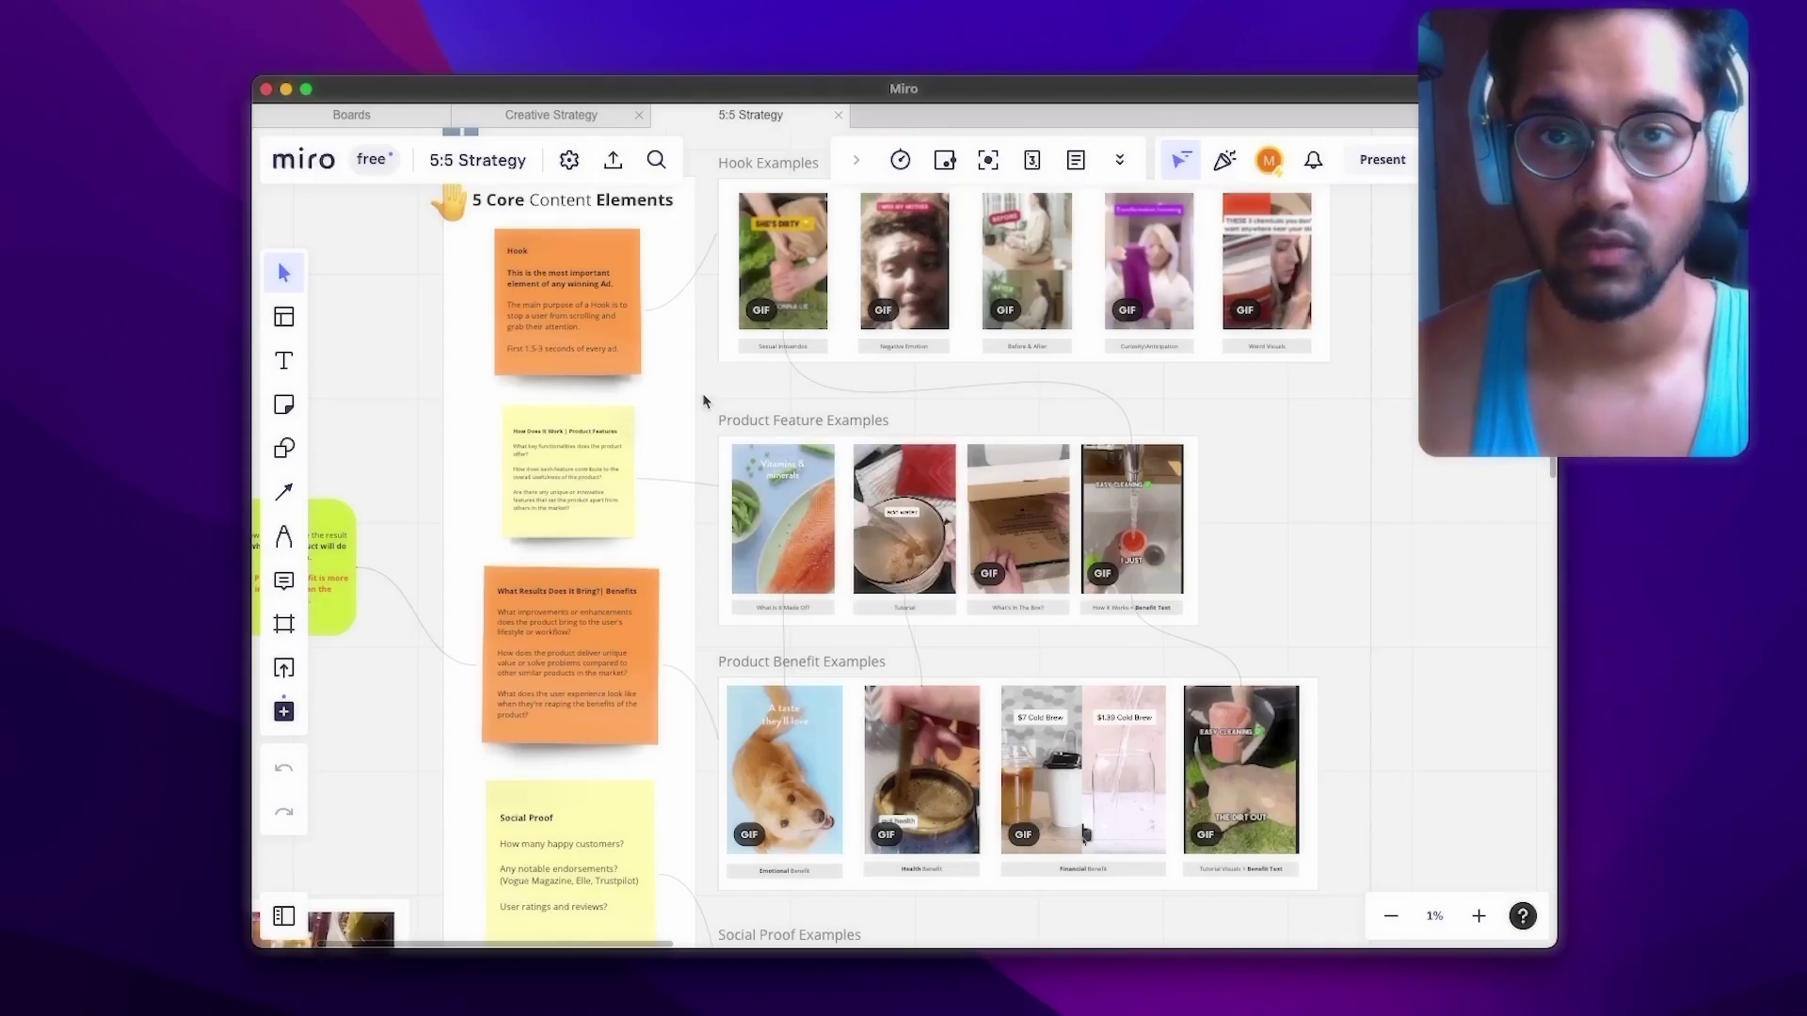
{"action": "scroll", "coordinate": [704, 402], "scroll_direction": "up", "scroll_amount": 5}
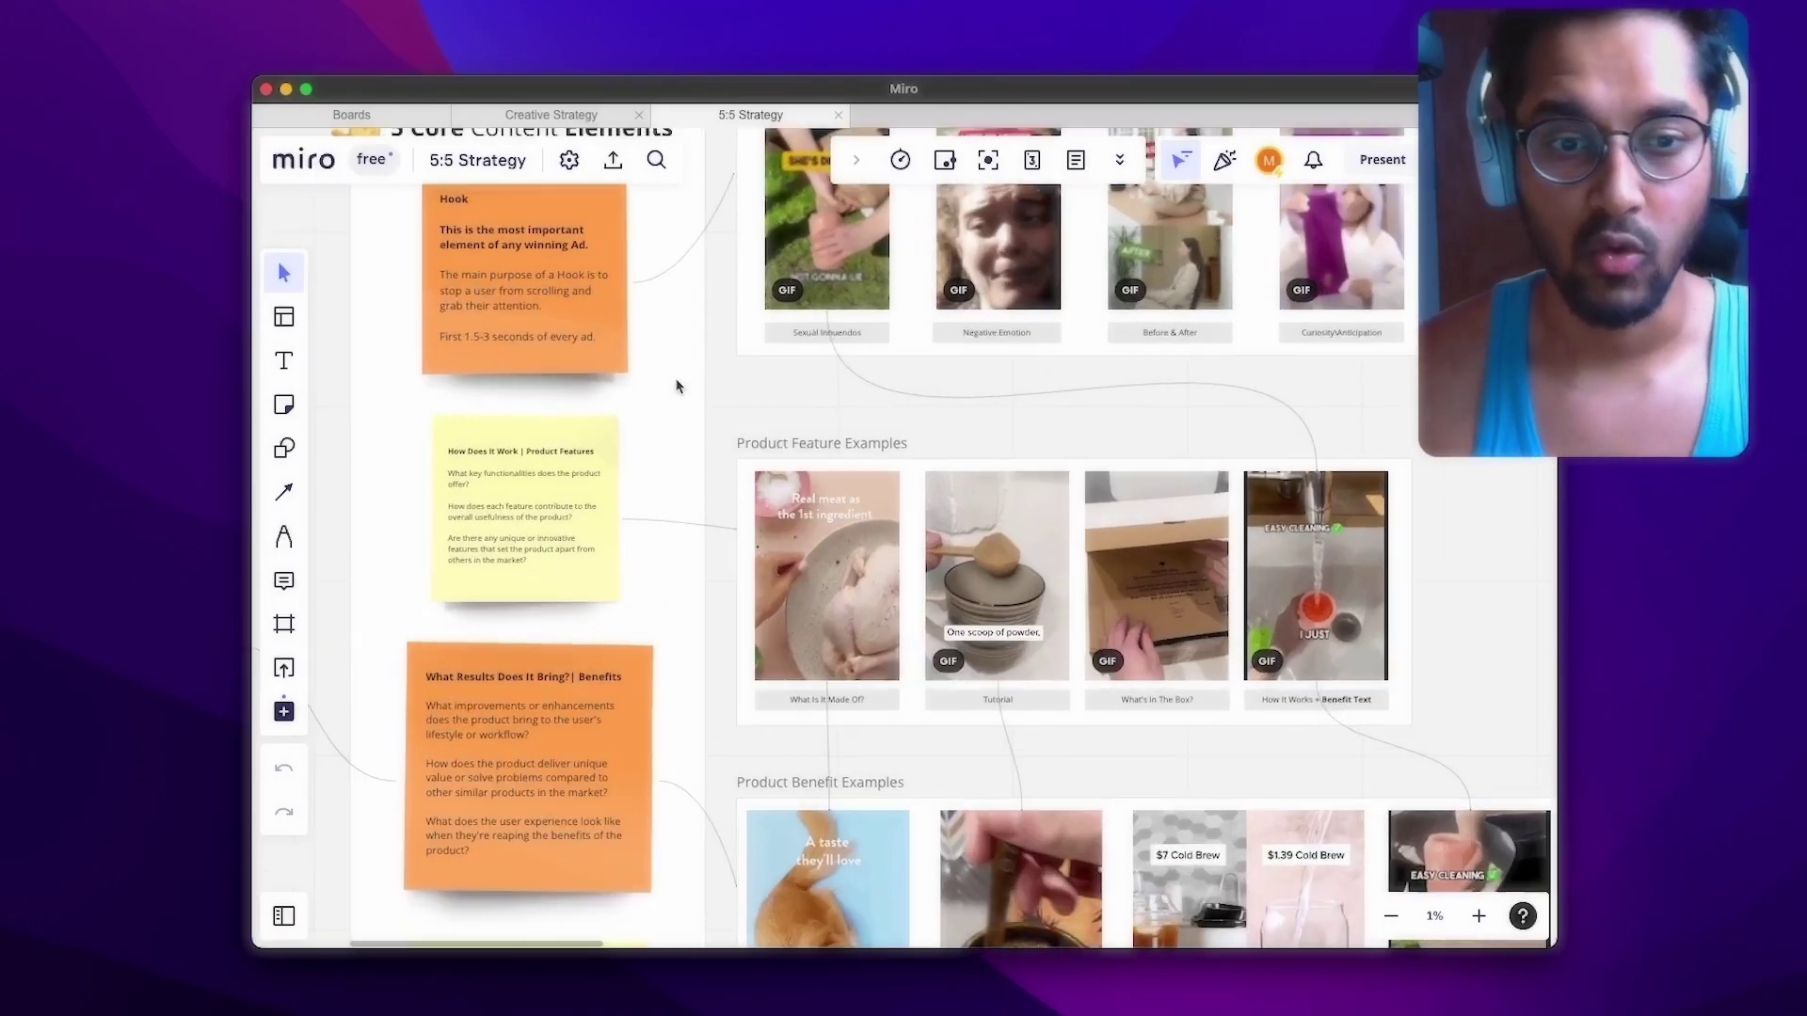
{"action": "scroll", "coordinate": [793, 497], "scroll_direction": "down", "scroll_amount": 2}
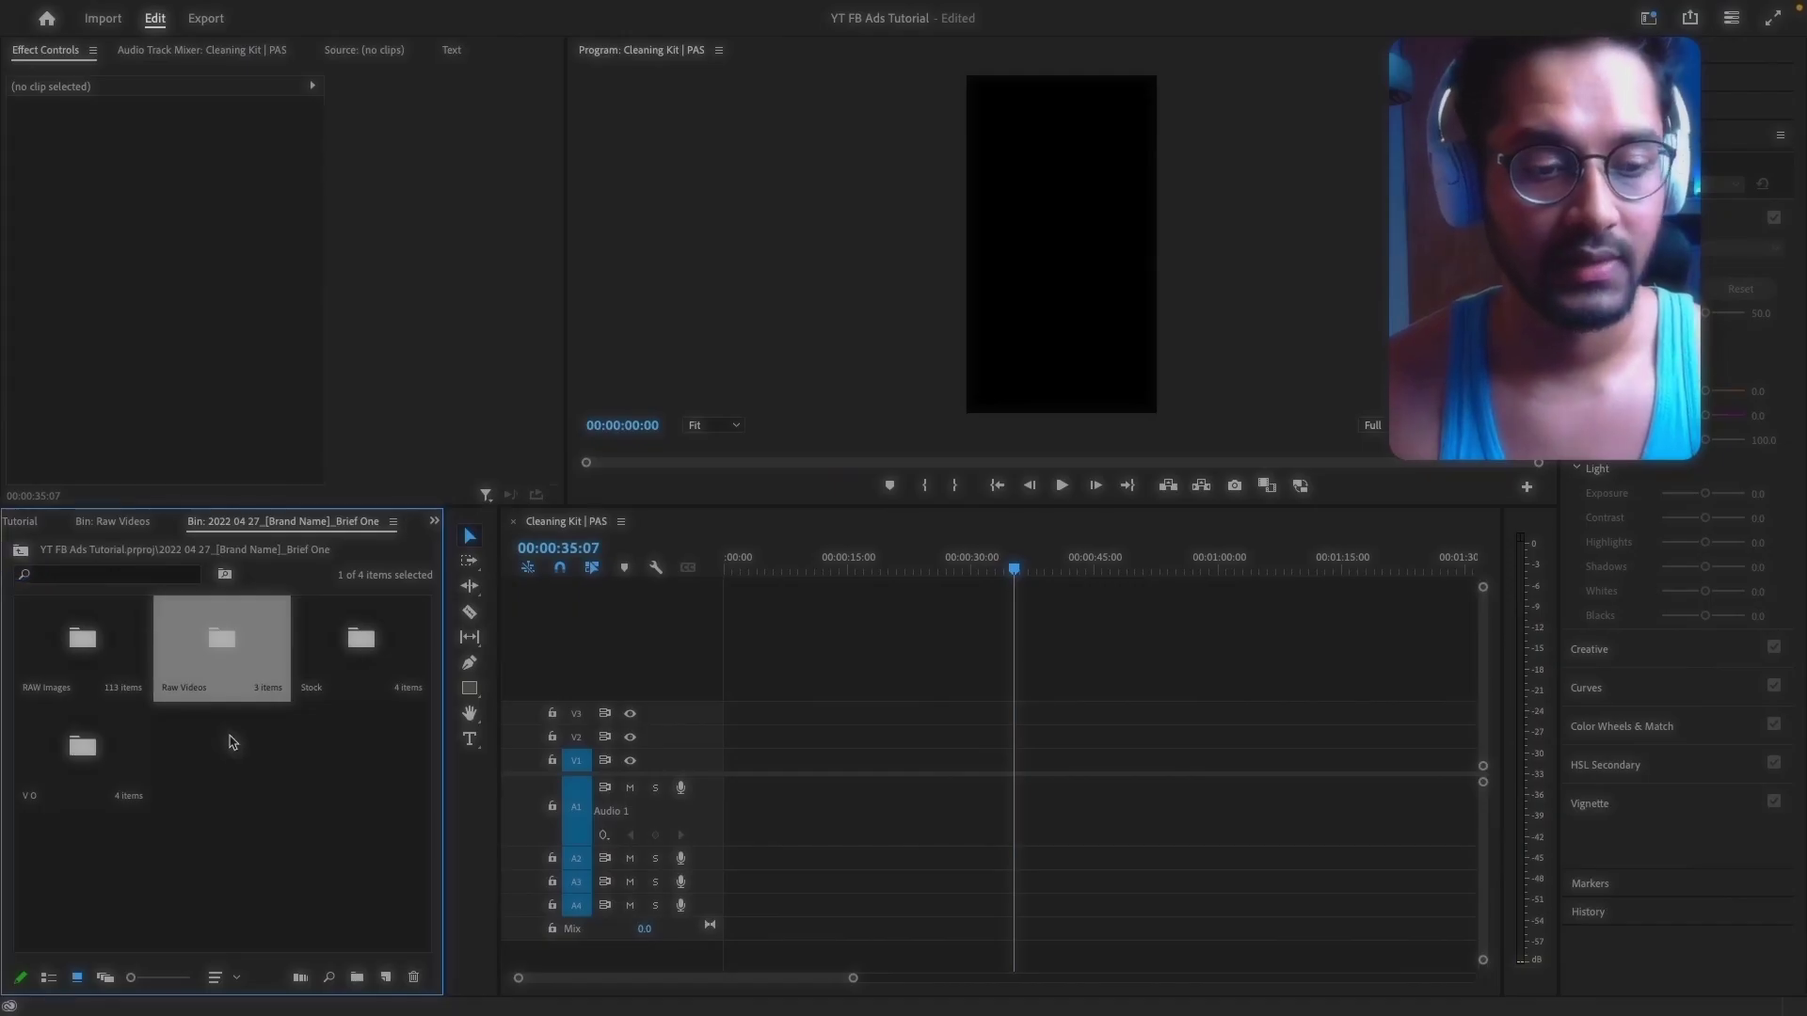
Step: Open the Raw Videos bin and its Hooks folder, then return to the Raw Videos bin
{"action": "double_click", "coordinate": [226, 659]}
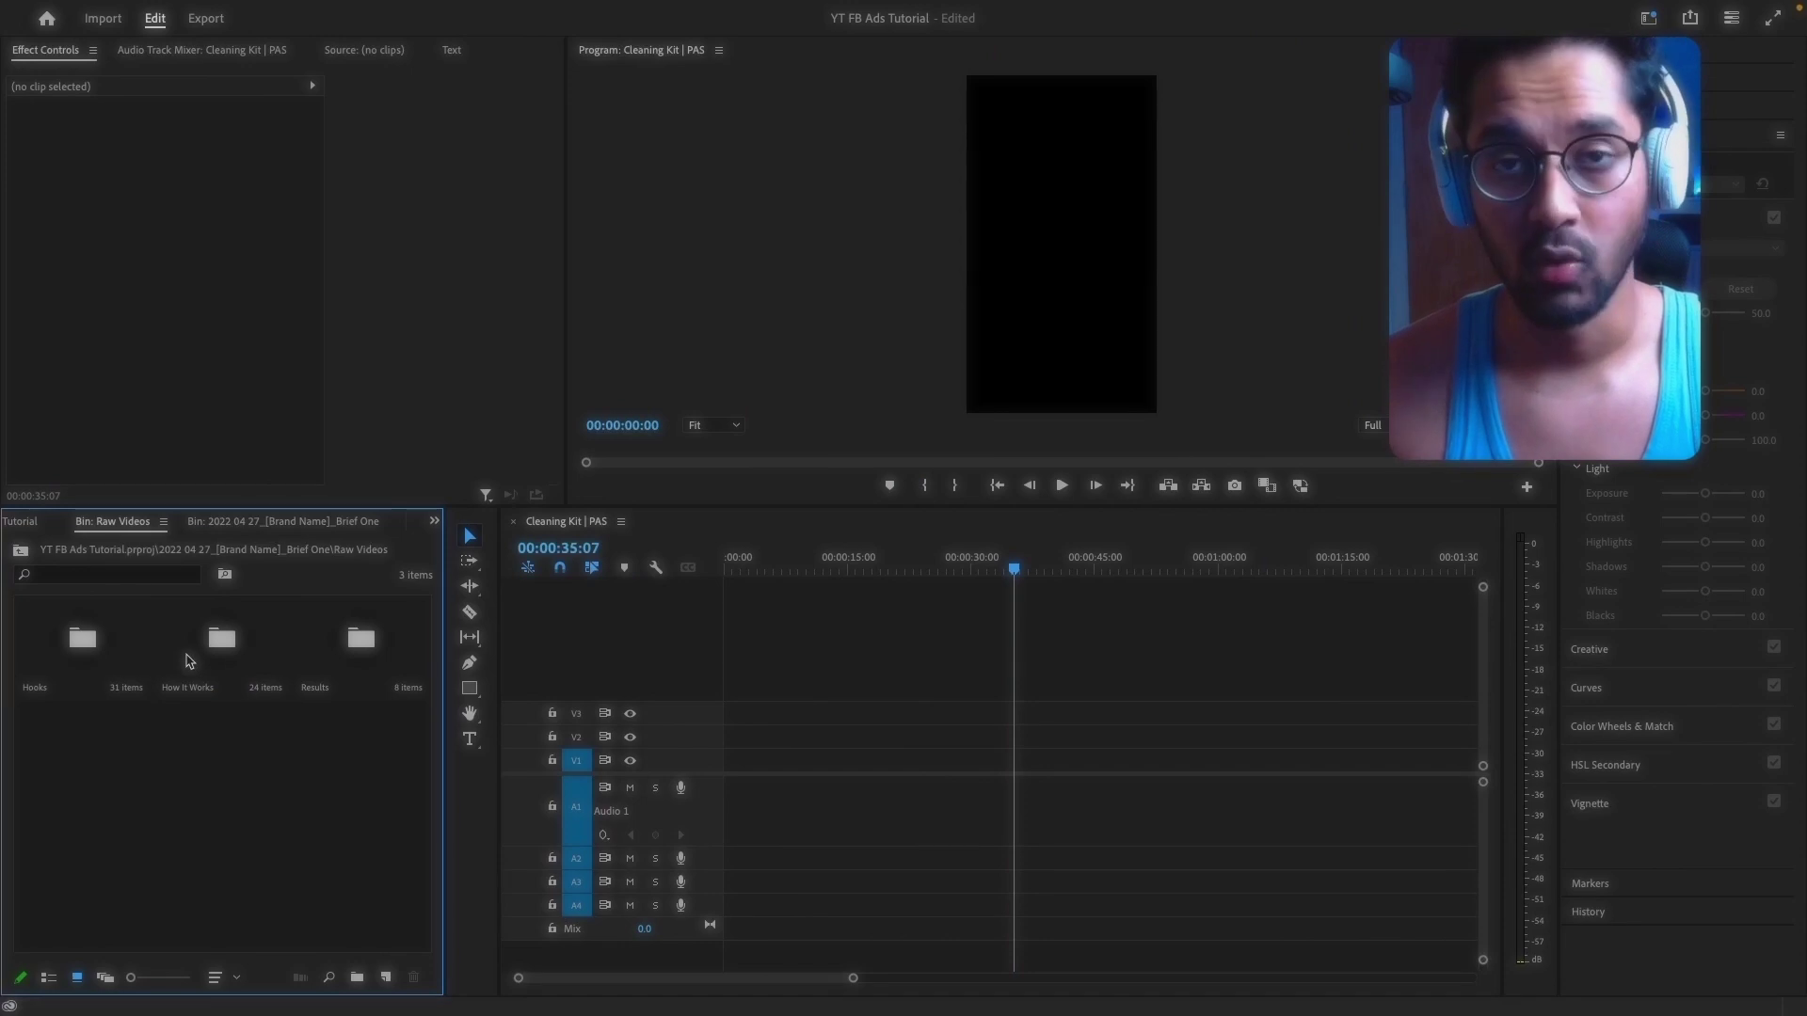
{"action": "double_click", "coordinate": [83, 640]}
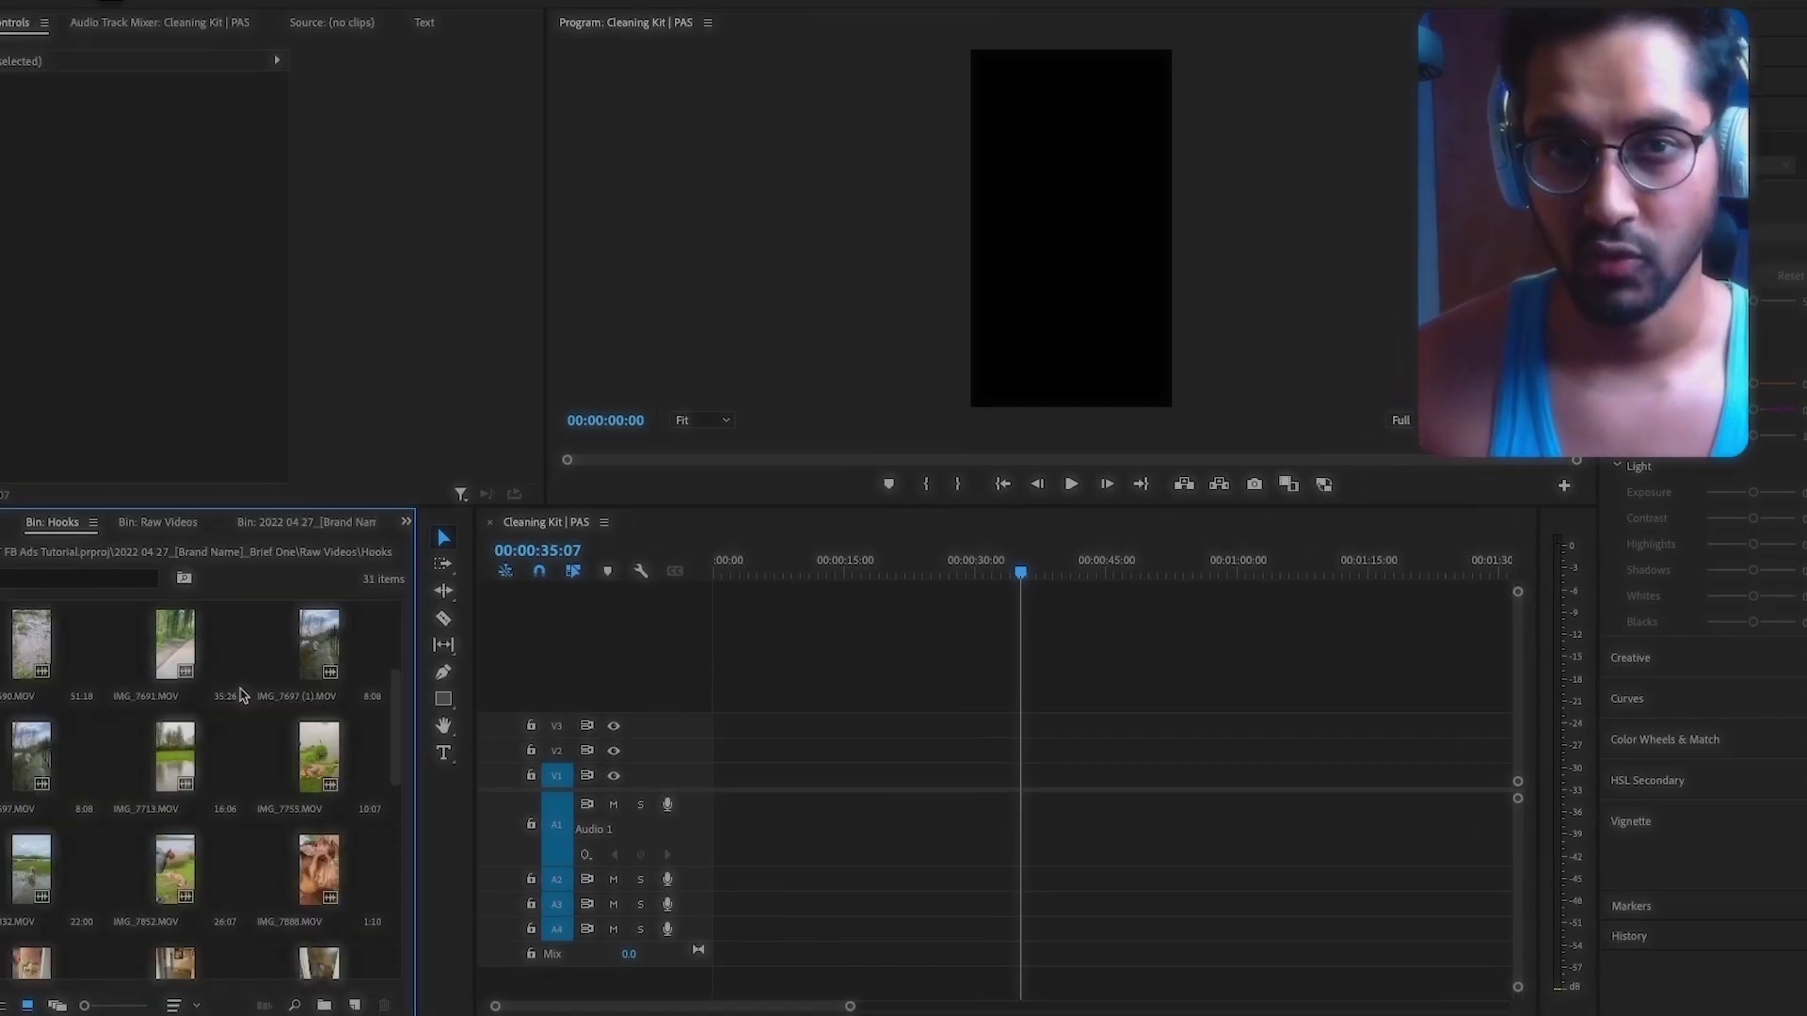
{"action": "left_click", "coordinate": [158, 522]}
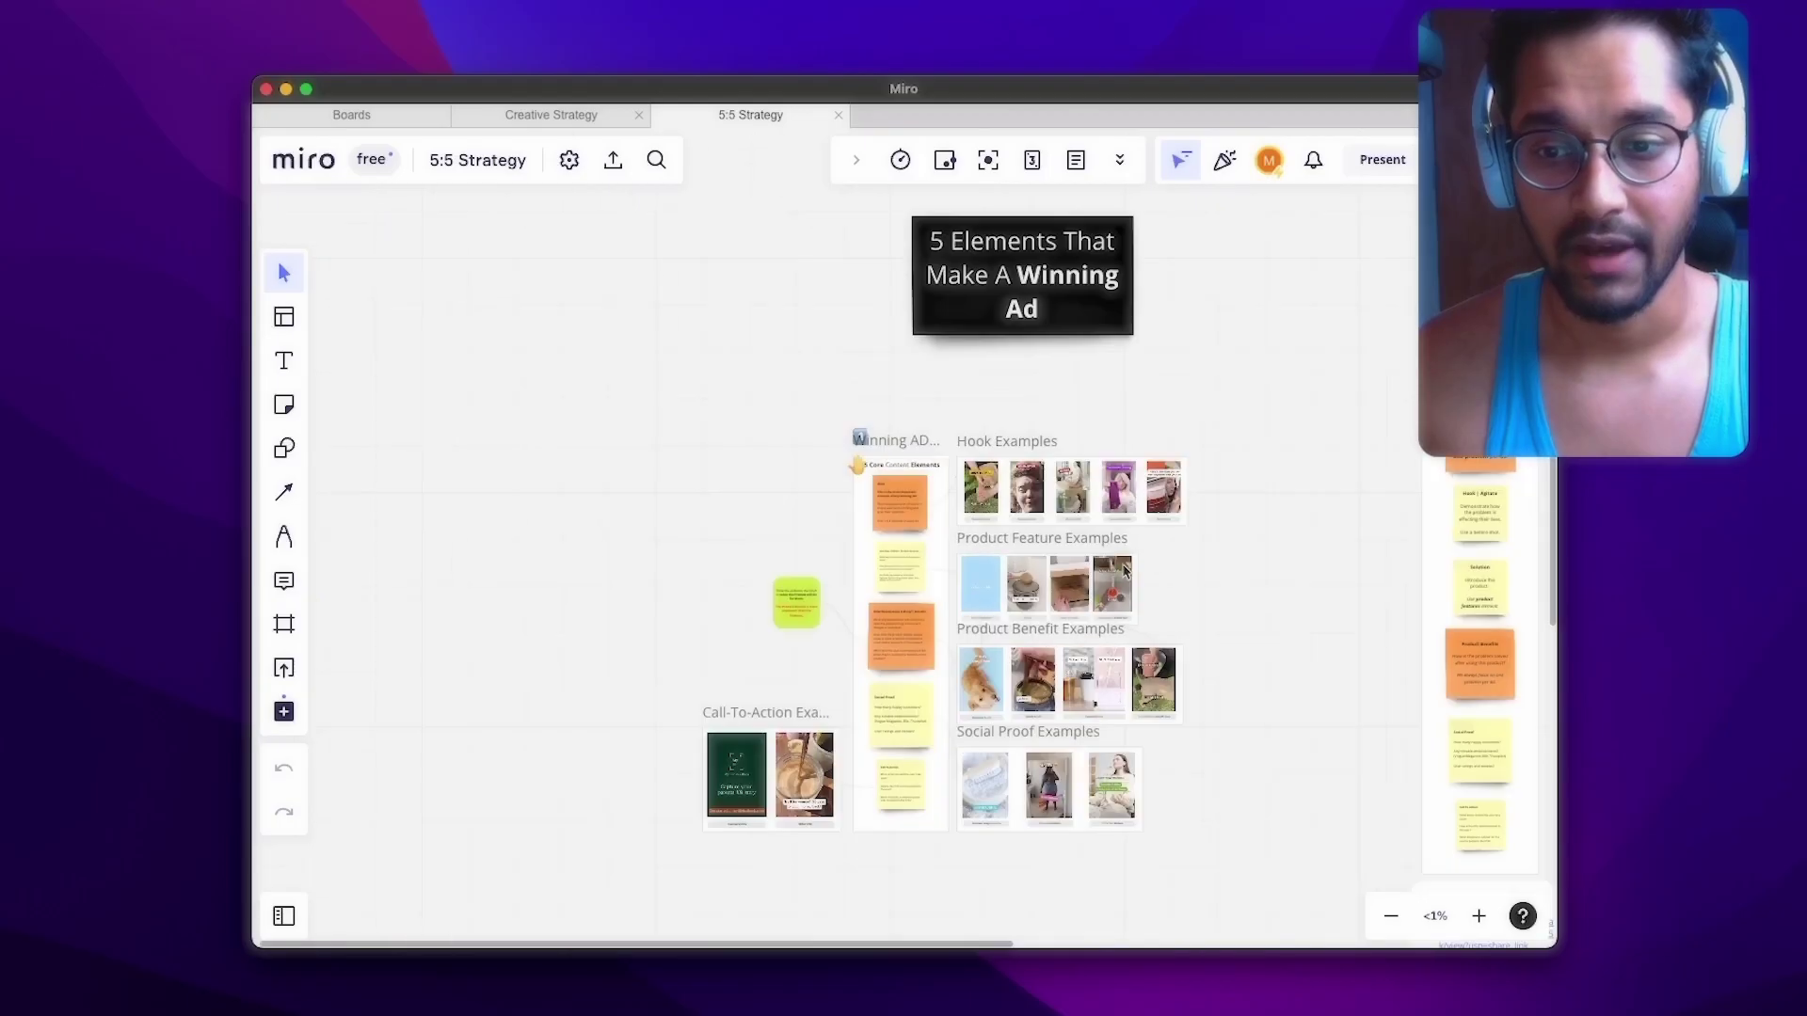
{"action": "scroll", "coordinate": [706, 633], "scroll_direction": "up", "scroll_amount": 3}
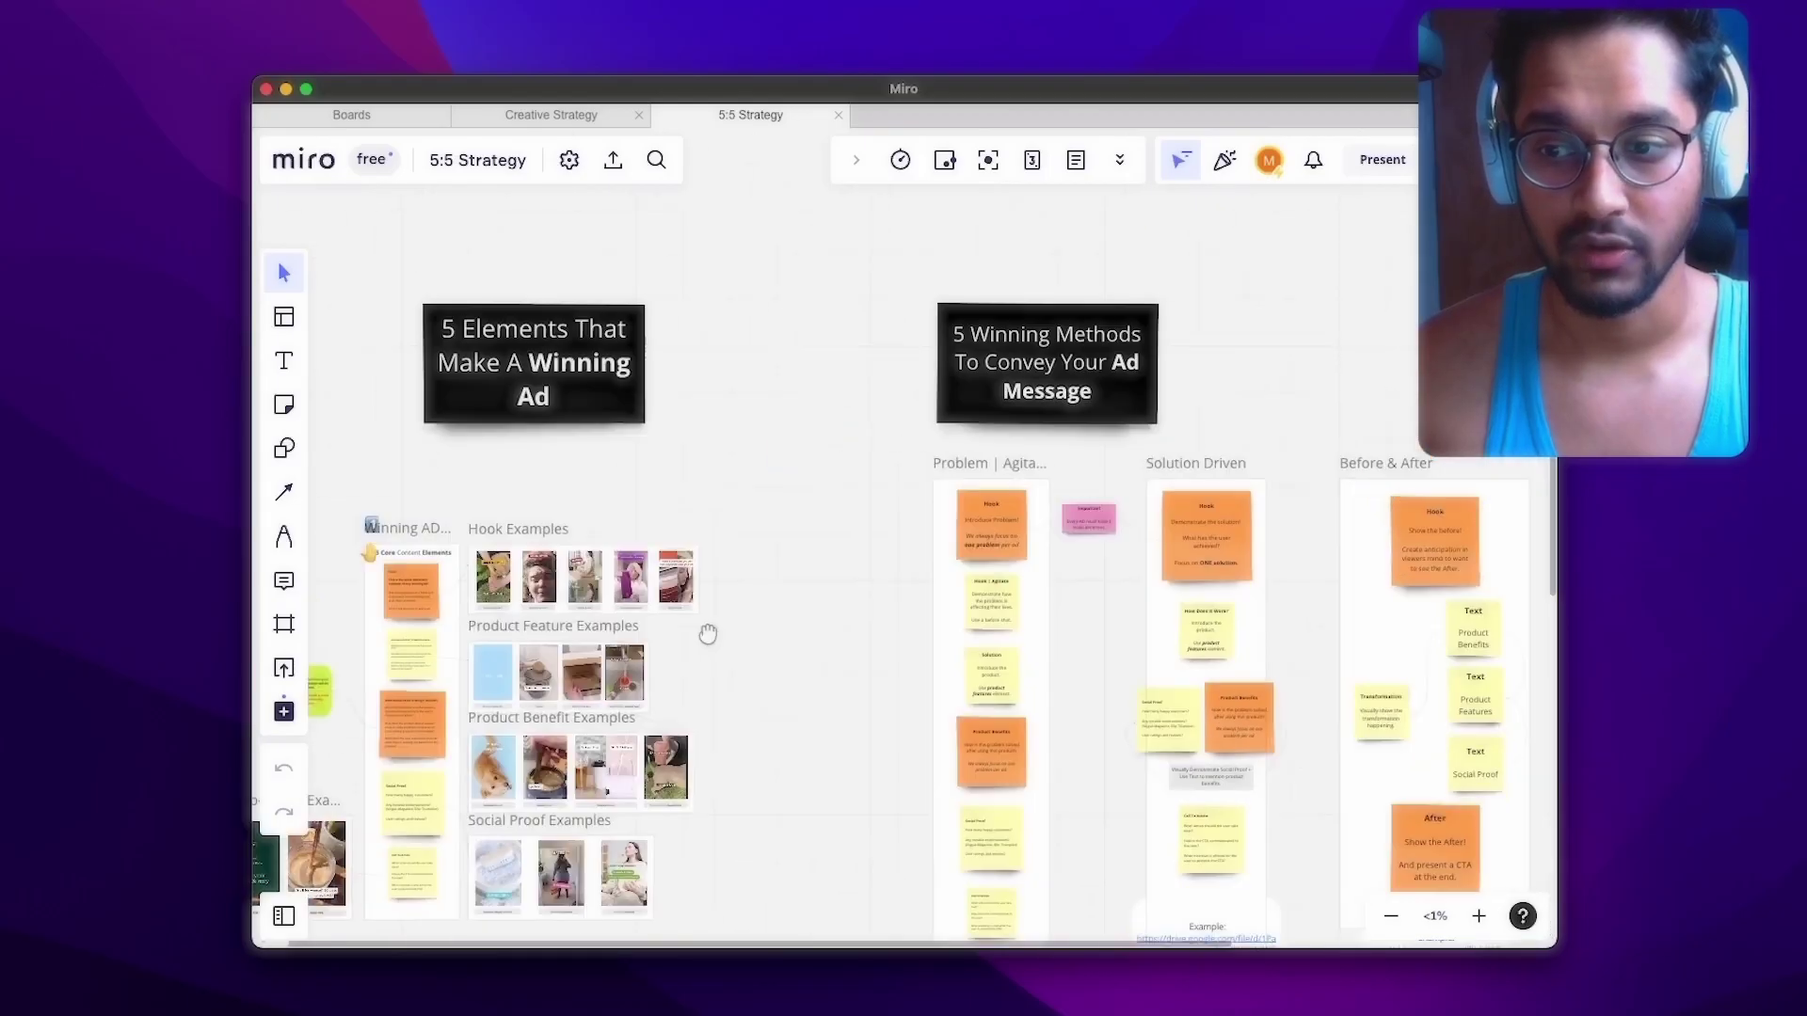
{"action": "scroll", "coordinate": [536, 605], "scroll_direction": "right", "scroll_amount": 5}
{"action": "scroll", "coordinate": [722, 581], "scroll_direction": "up", "scroll_amount": 3}
{"action": "scroll", "coordinate": [721, 581], "scroll_direction": "right", "scroll_amount": 5}
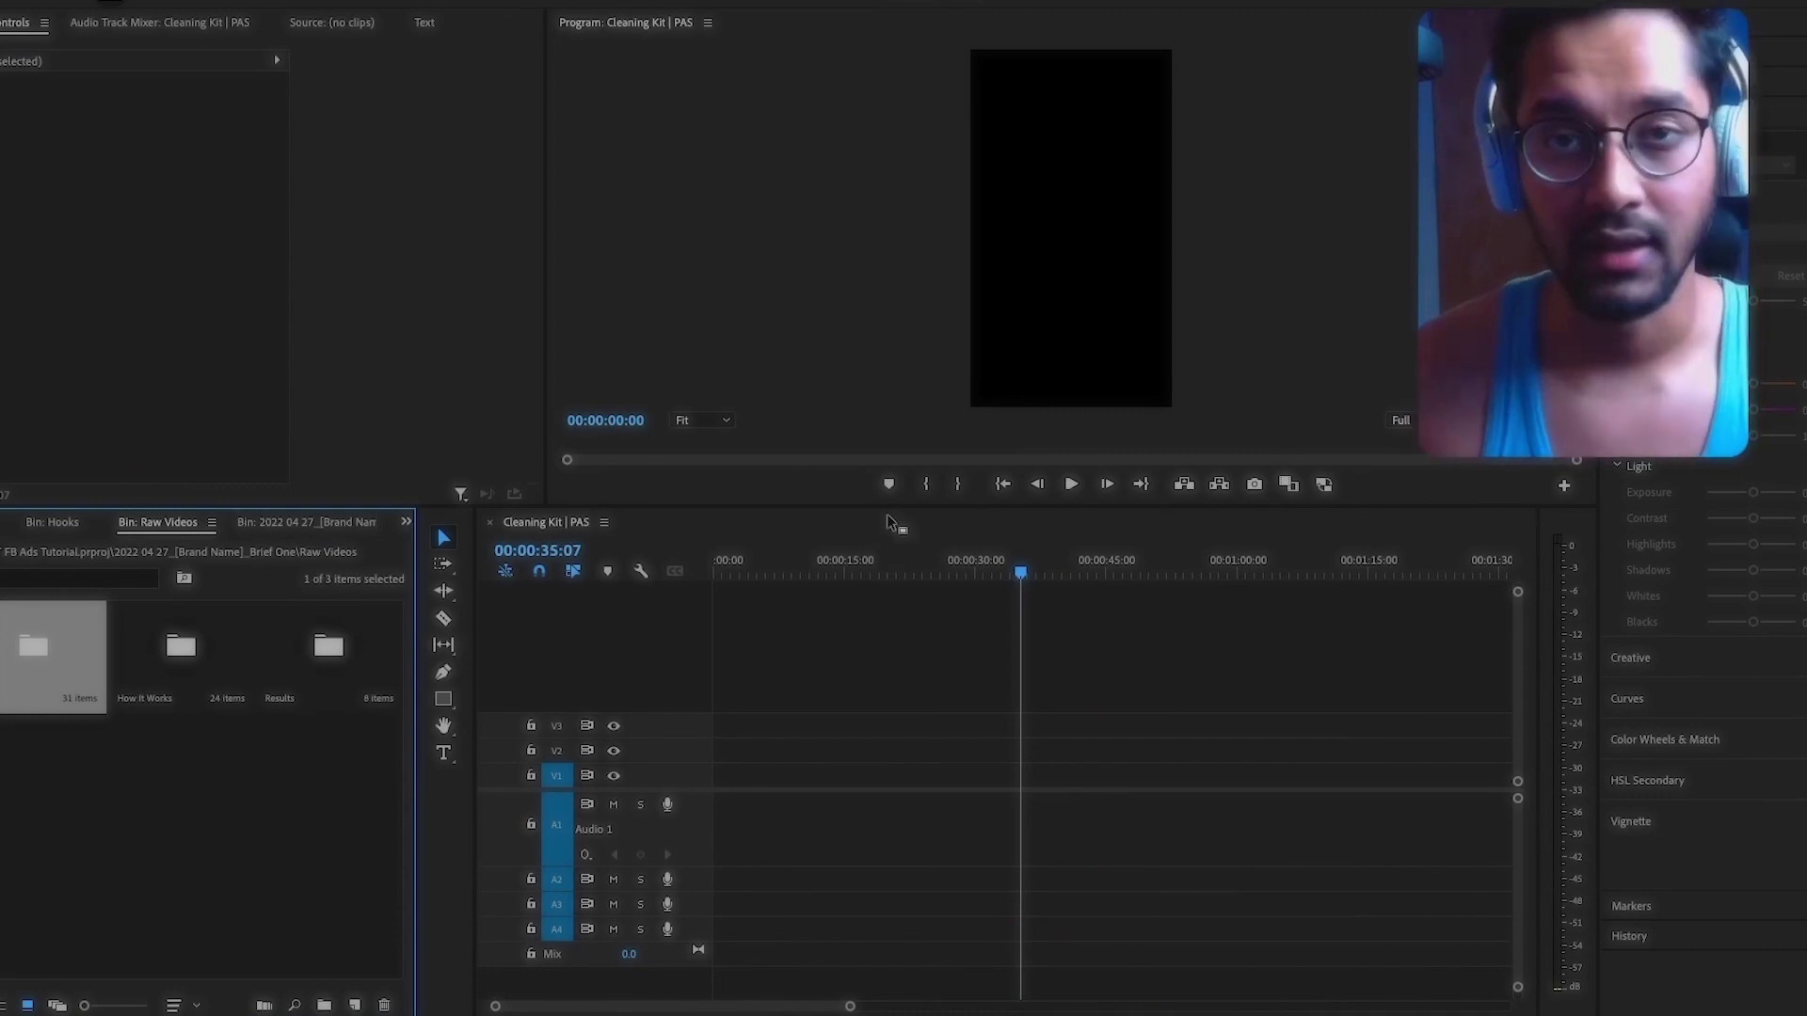
Step: Place Nested Sequence 01 at 00:00 on track A1, play it, and open the Hooks bin
{"action": "left_click_drag", "start_coordinate": [892, 524], "coordinate": [941, 704]}
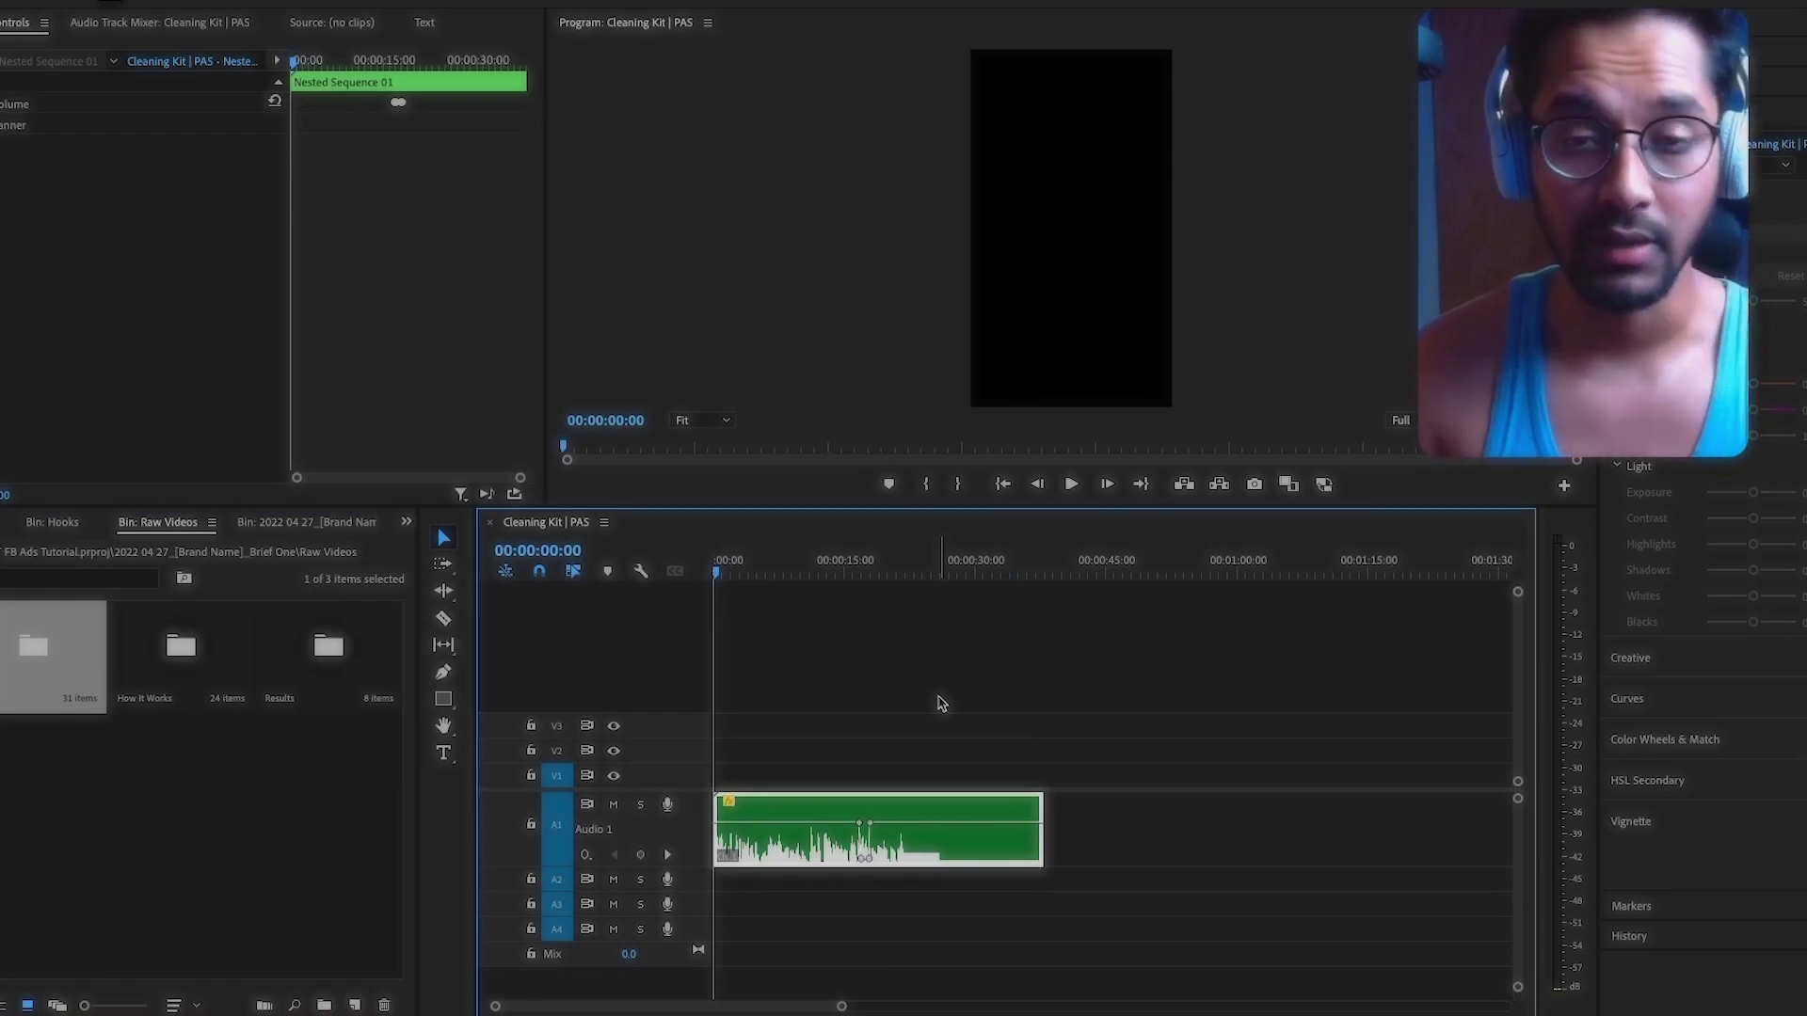
{"action": "key", "text": "space"}
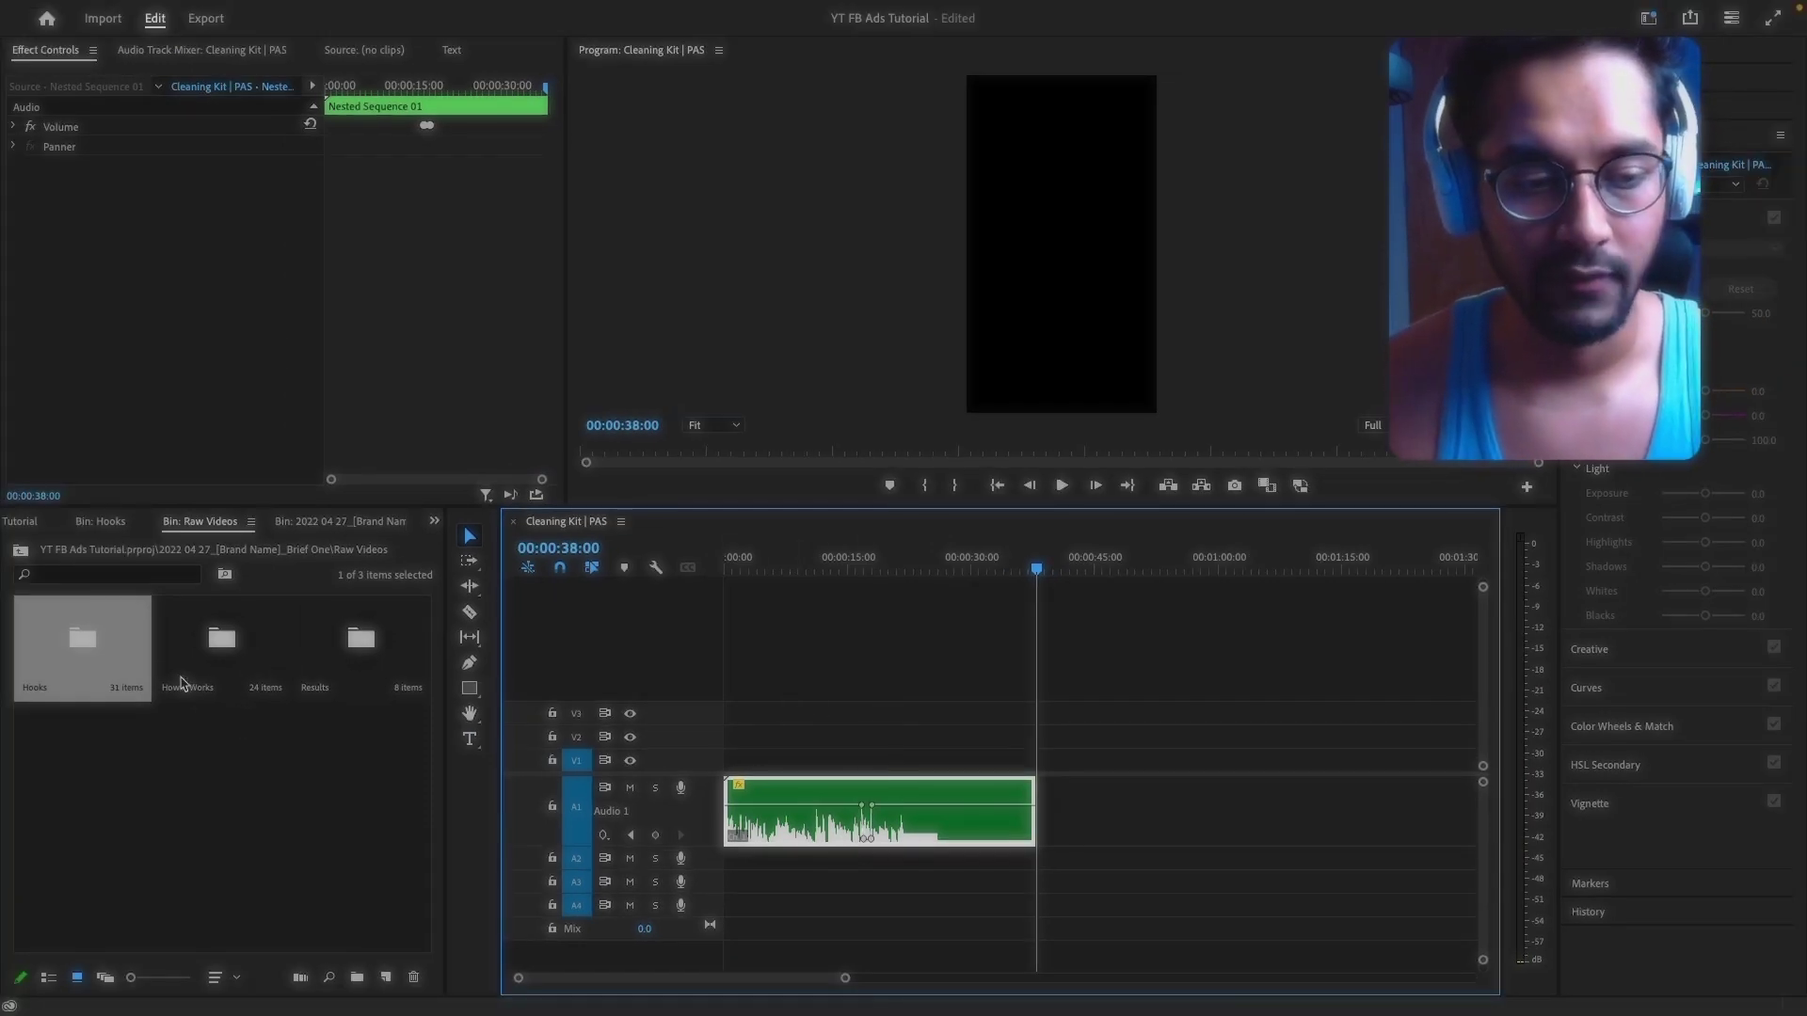
{"action": "double_click", "coordinate": [107, 655]}
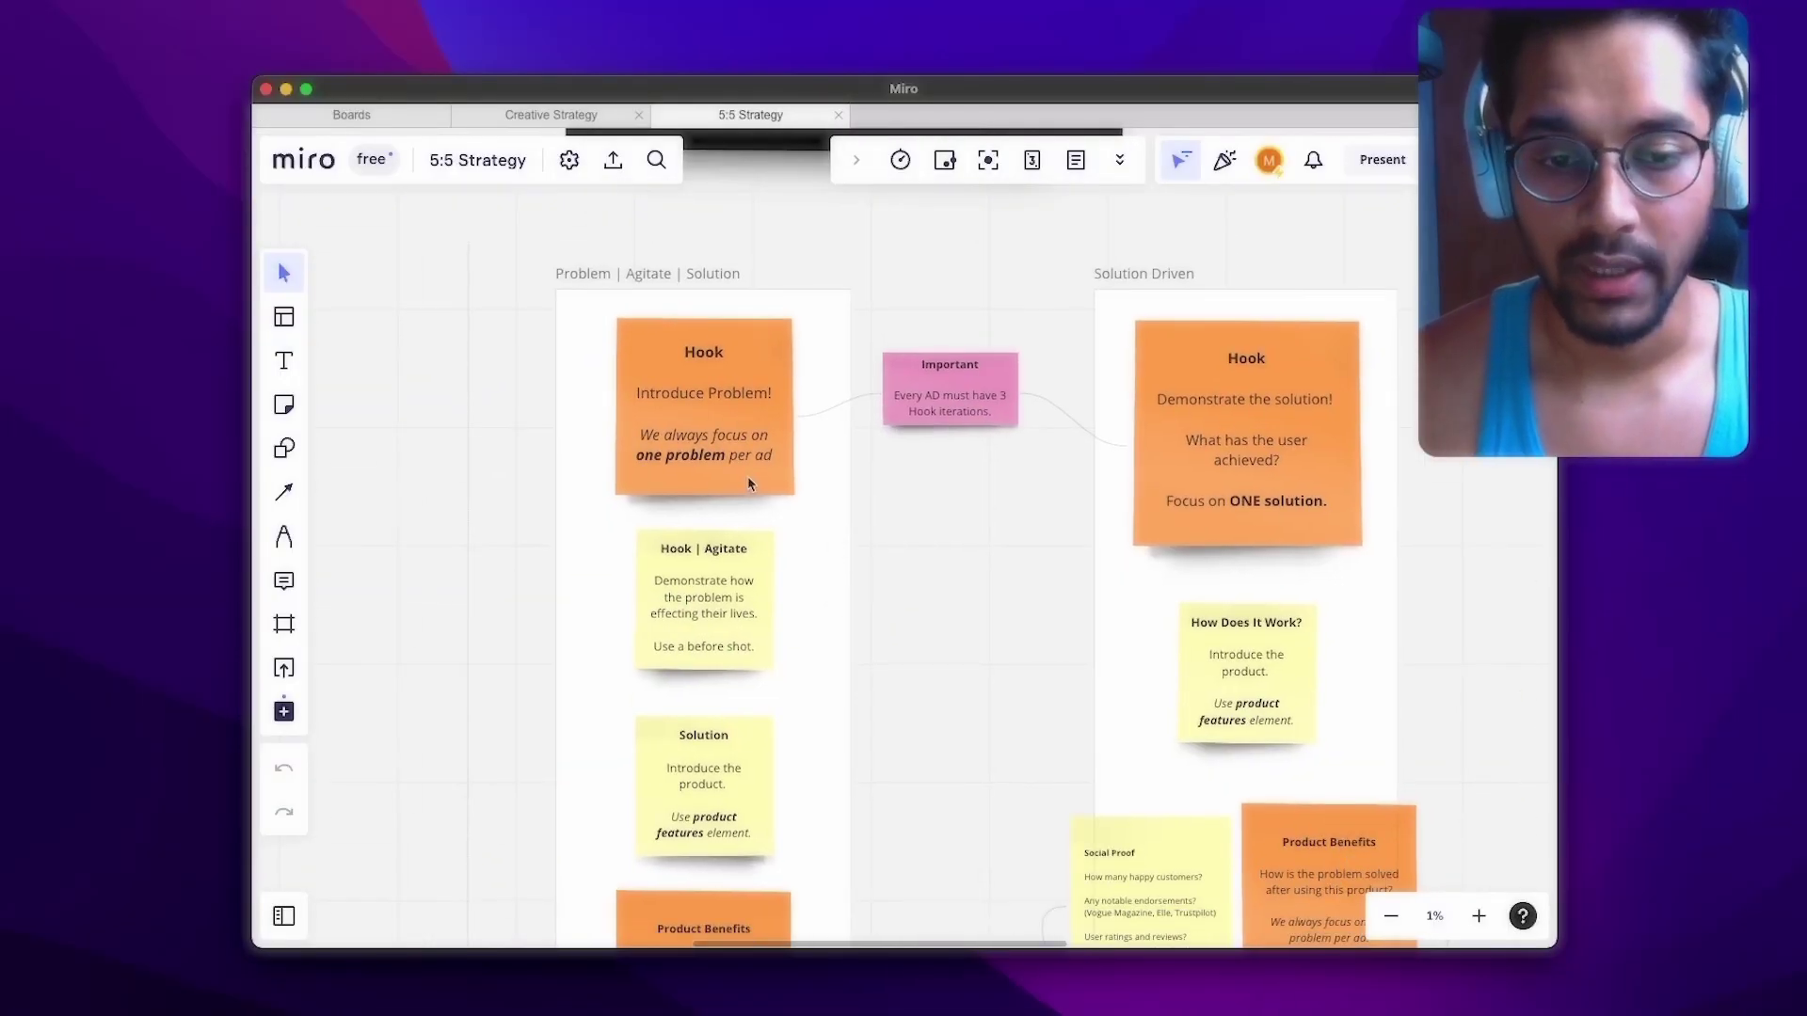
{"action": "scroll", "coordinate": [746, 573], "scroll_direction": "left", "scroll_amount": 5}
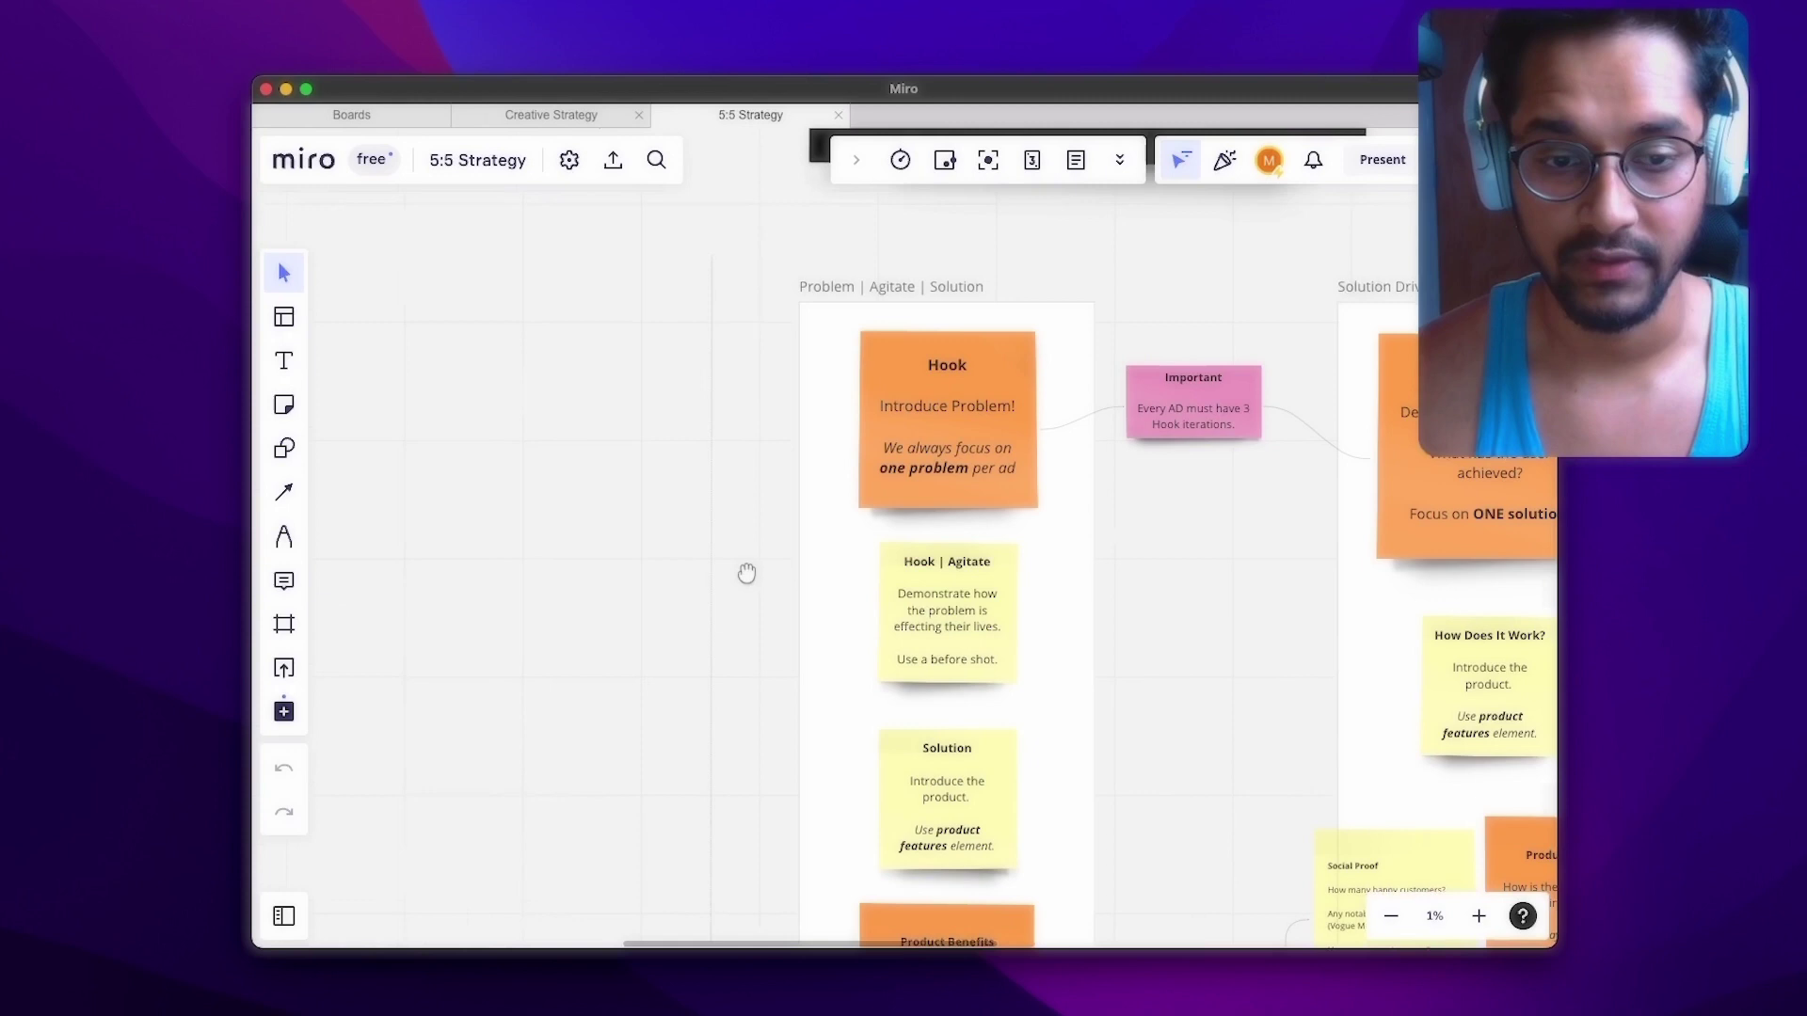
{"action": "scroll", "coordinate": [520, 569], "scroll_direction": "down", "scroll_amount": 10}
{"action": "scroll", "coordinate": [772, 634], "scroll_direction": "up", "scroll_amount": 5}
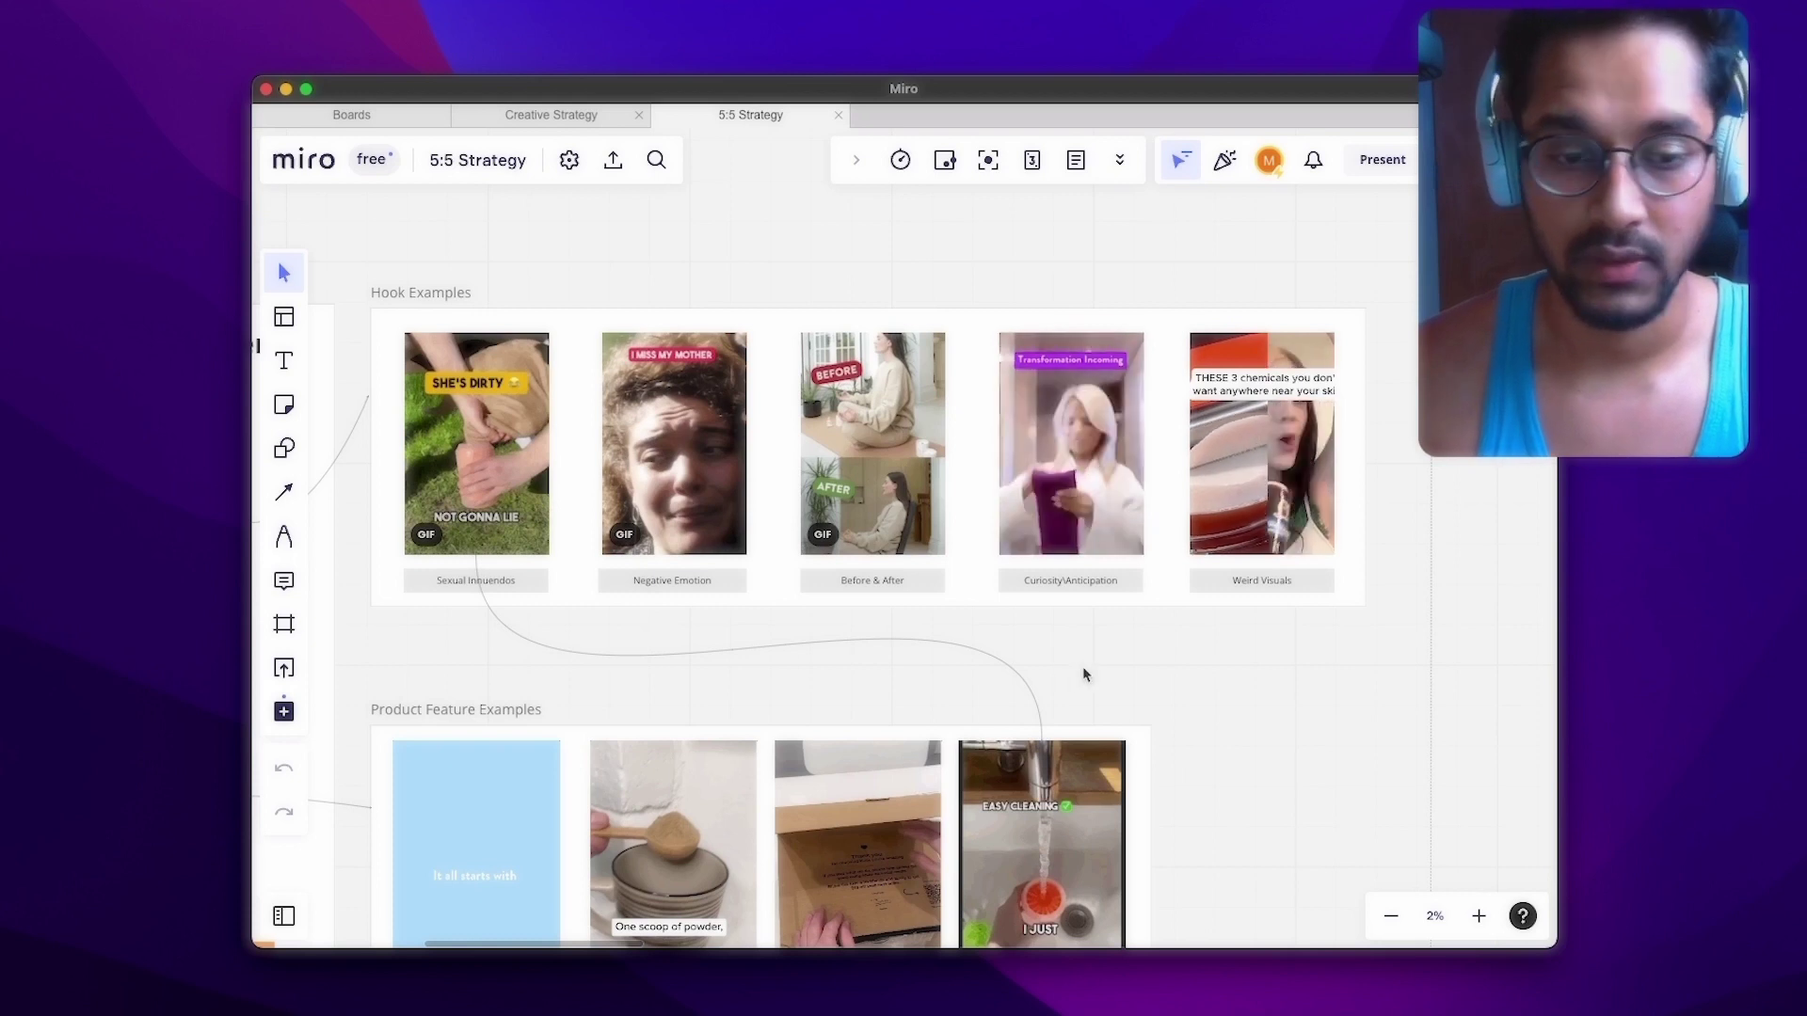
{"action": "scroll", "coordinate": [446, 557], "scroll_direction": "up", "scroll_amount": 3}
{"action": "scroll", "coordinate": [636, 366], "scroll_direction": "up", "scroll_amount": 2}
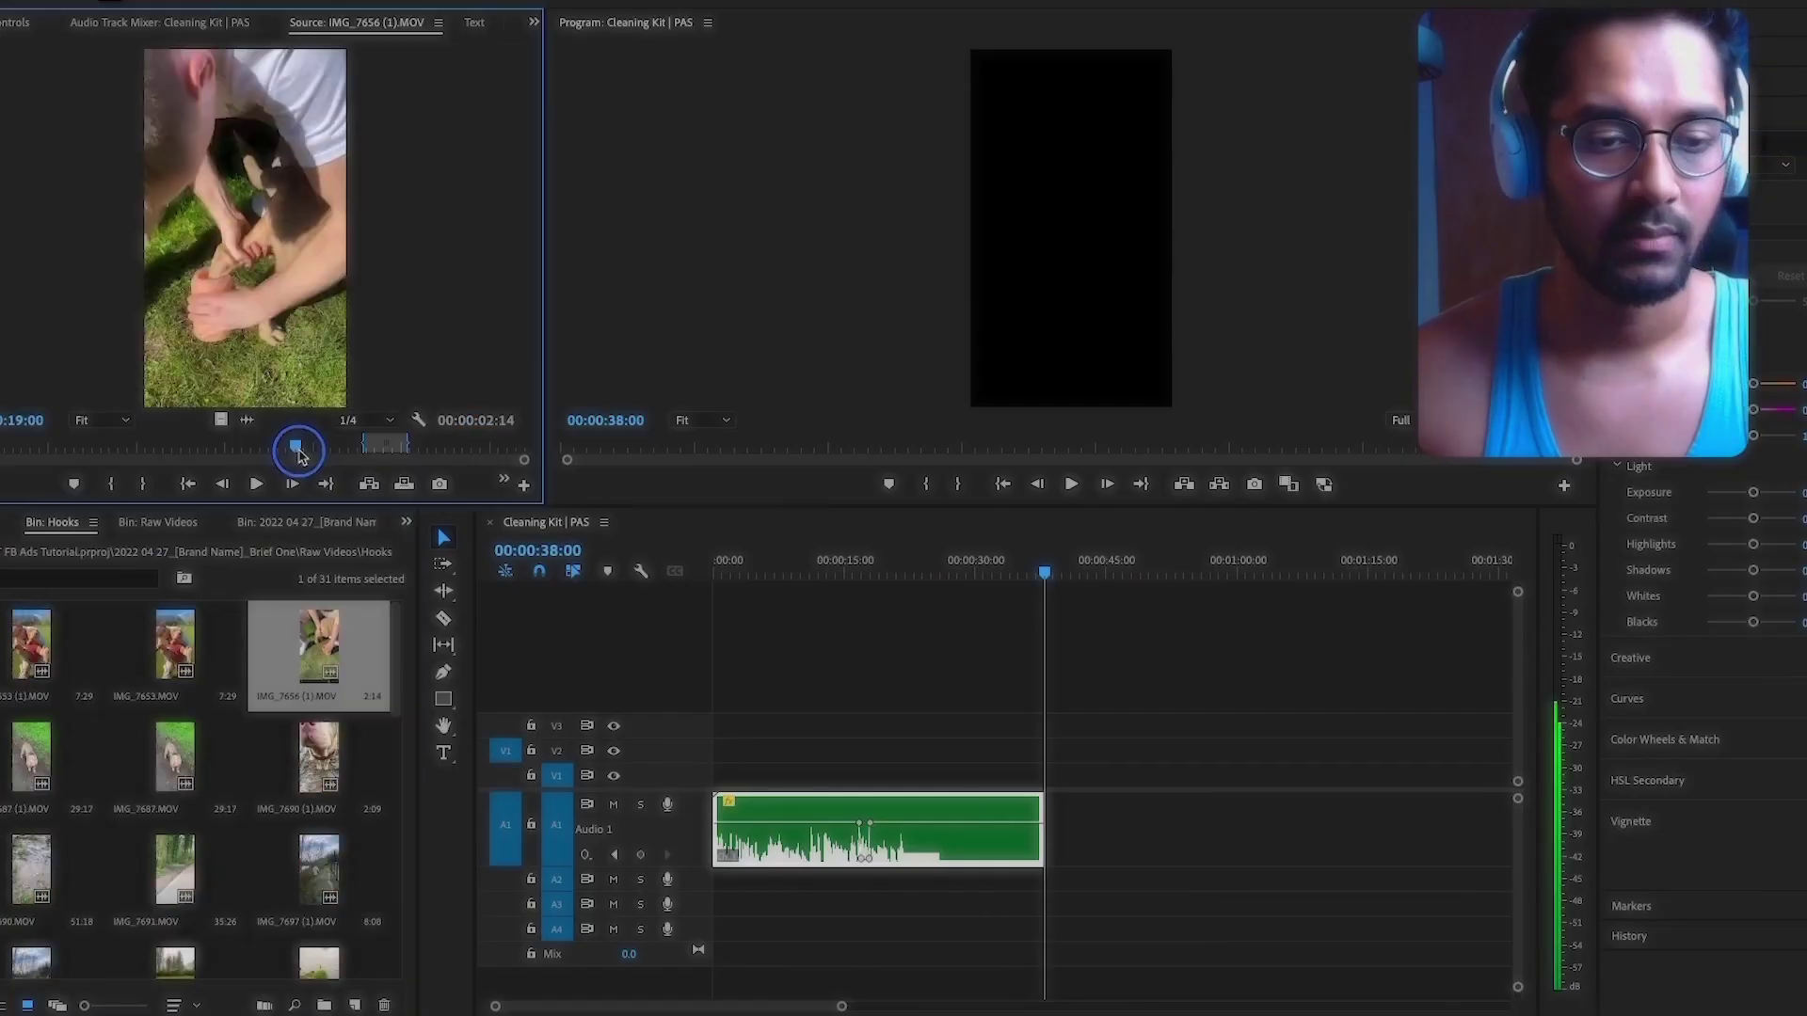
Step: Mark a 1:07 range of IMG_7656 (1).MOV and drop its video only at the start of V1
{"action": "left_click_drag", "start_coordinate": [320, 457], "coordinate": [89, 456]}
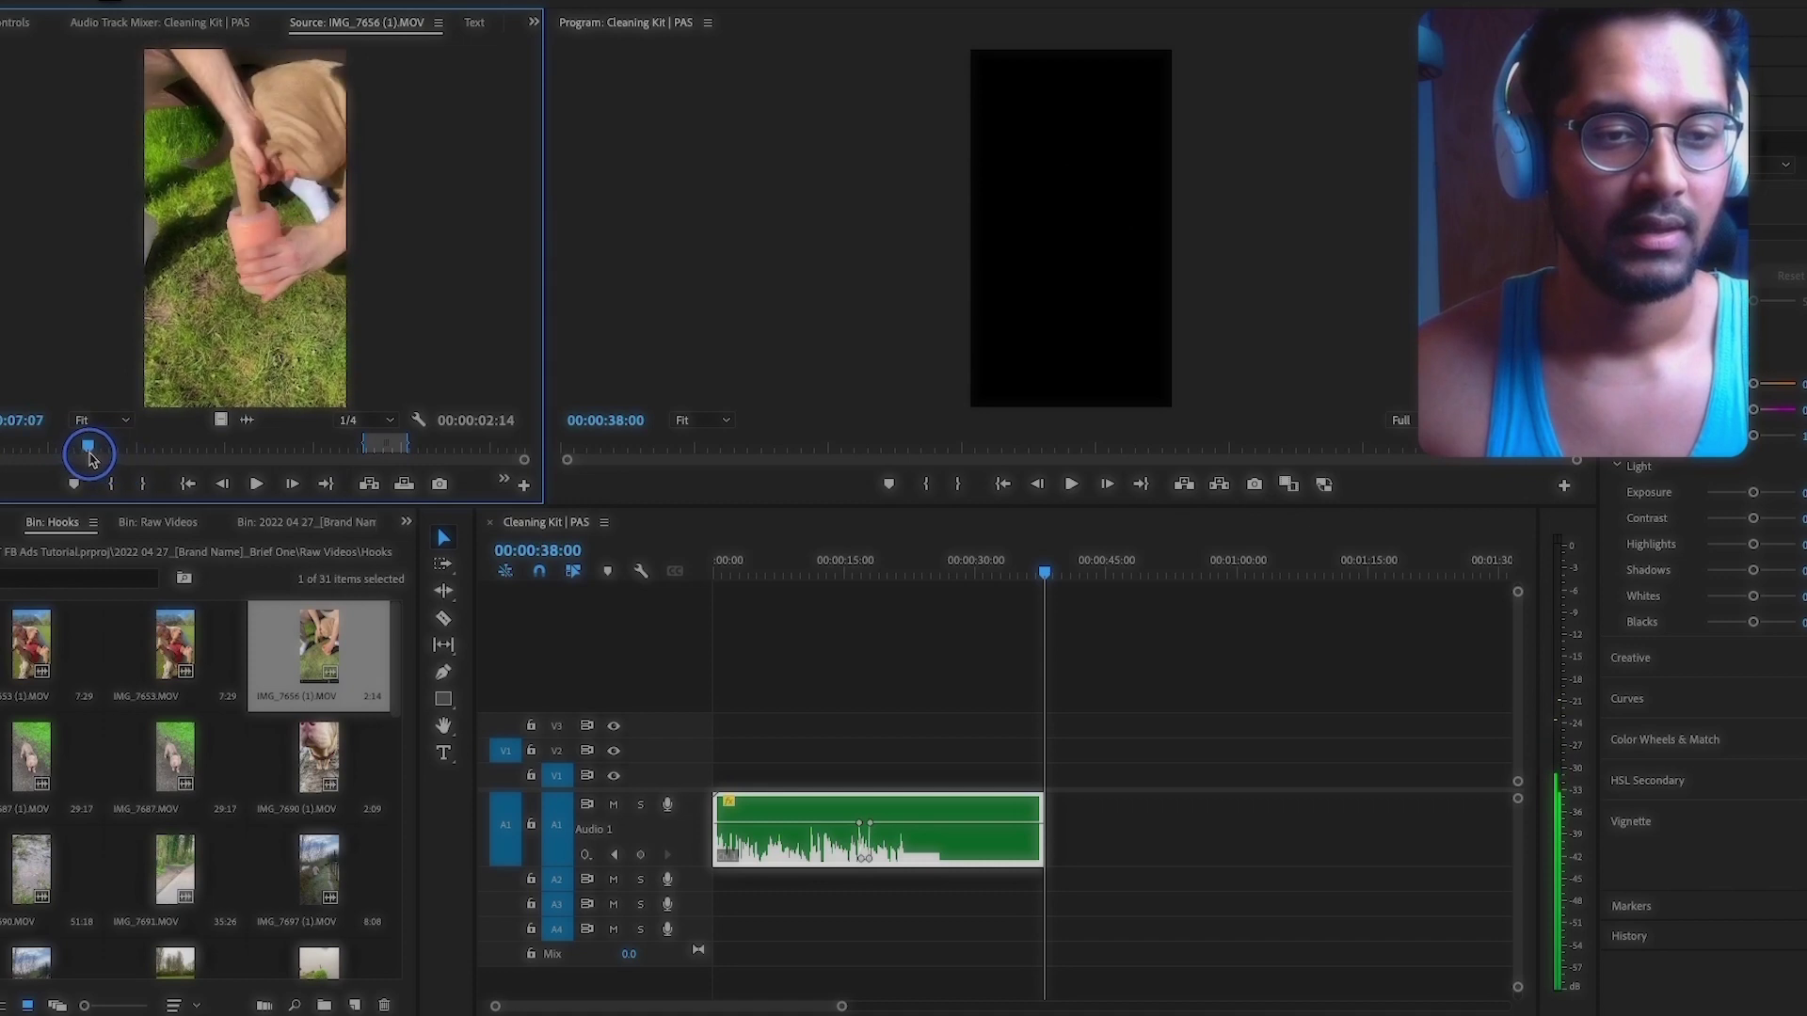
{"action": "key", "text": "i"}
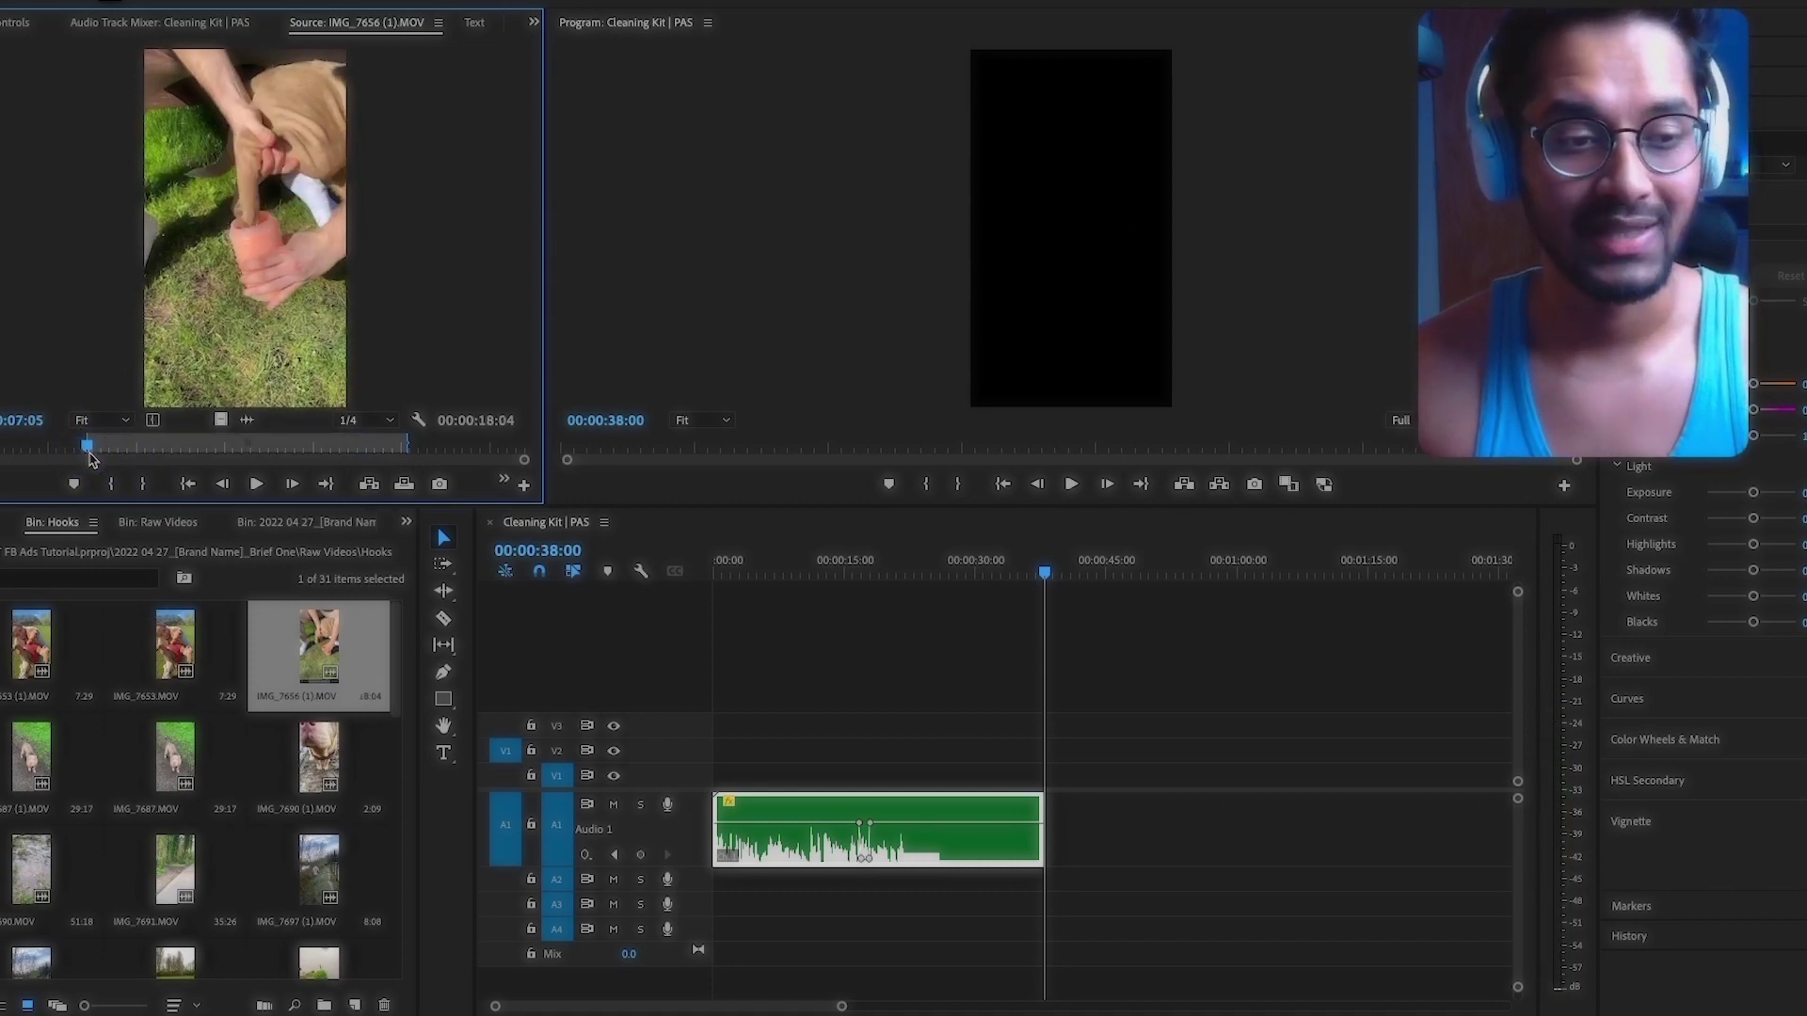
{"action": "left_click_drag", "start_coordinate": [89, 455], "coordinate": [111, 454]}
{"action": "key", "text": "o"}
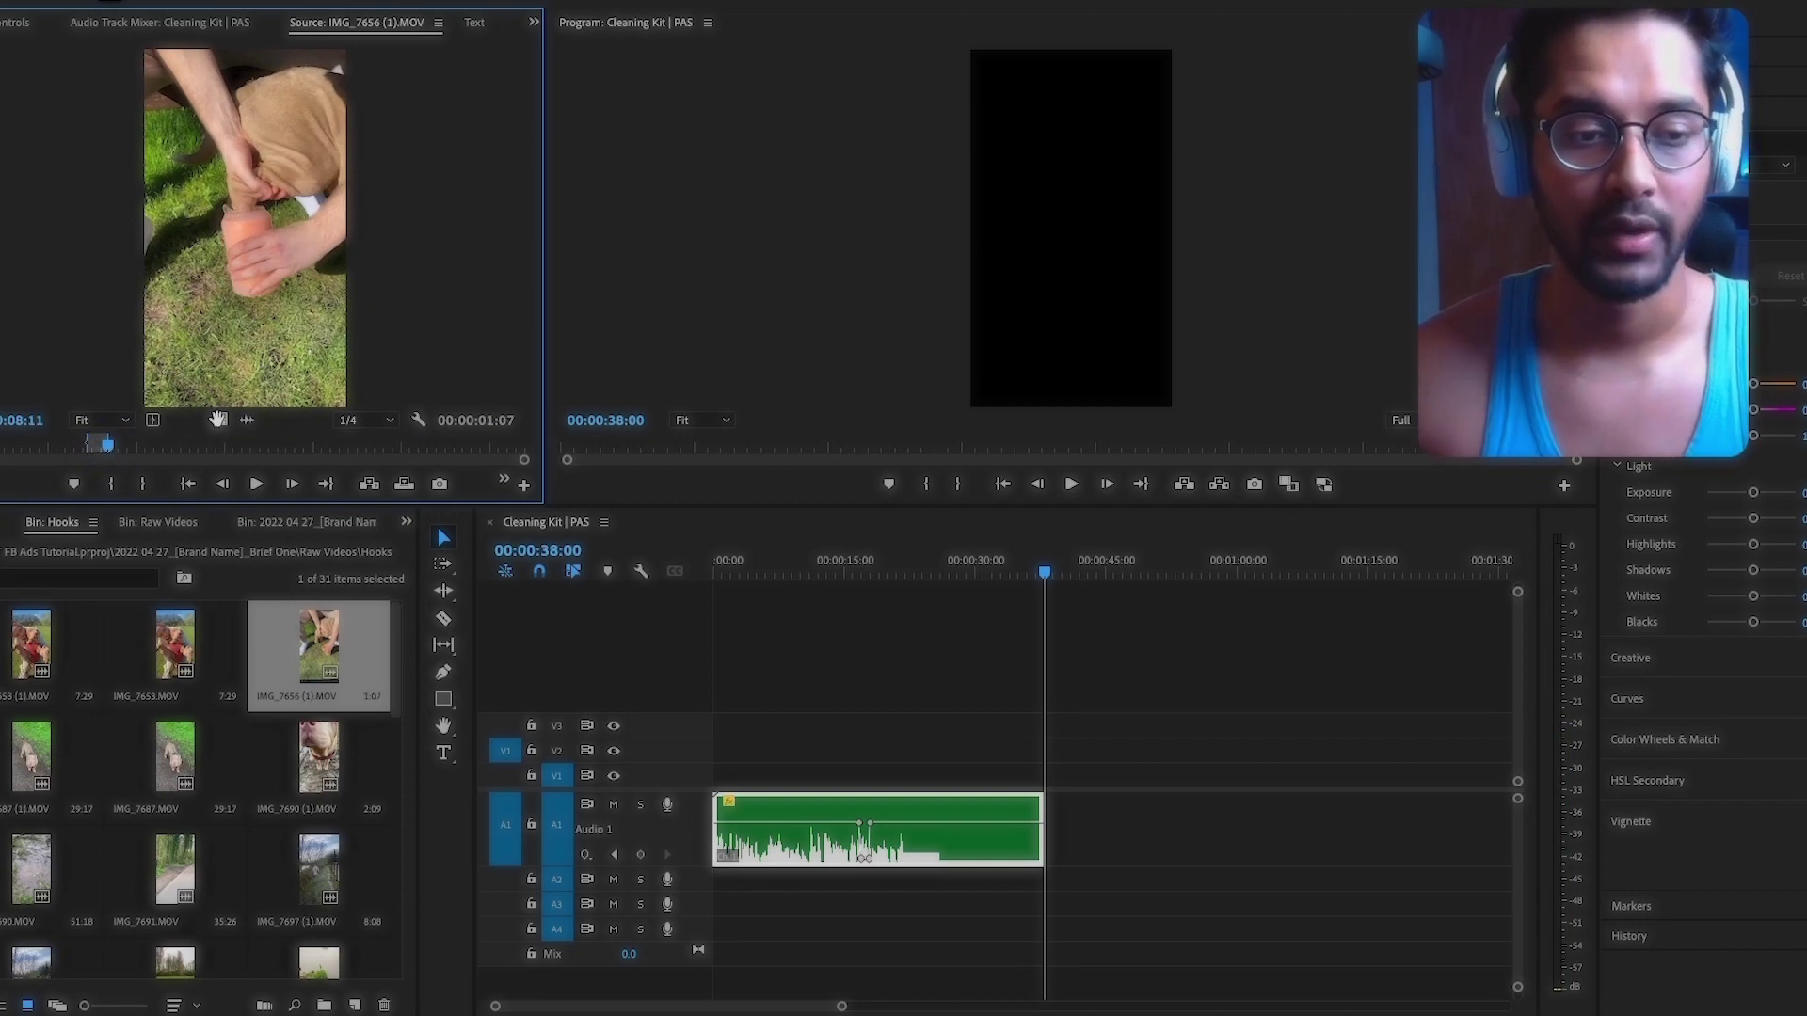
{"action": "left_click_drag", "start_coordinate": [217, 419], "coordinate": [688, 779]}
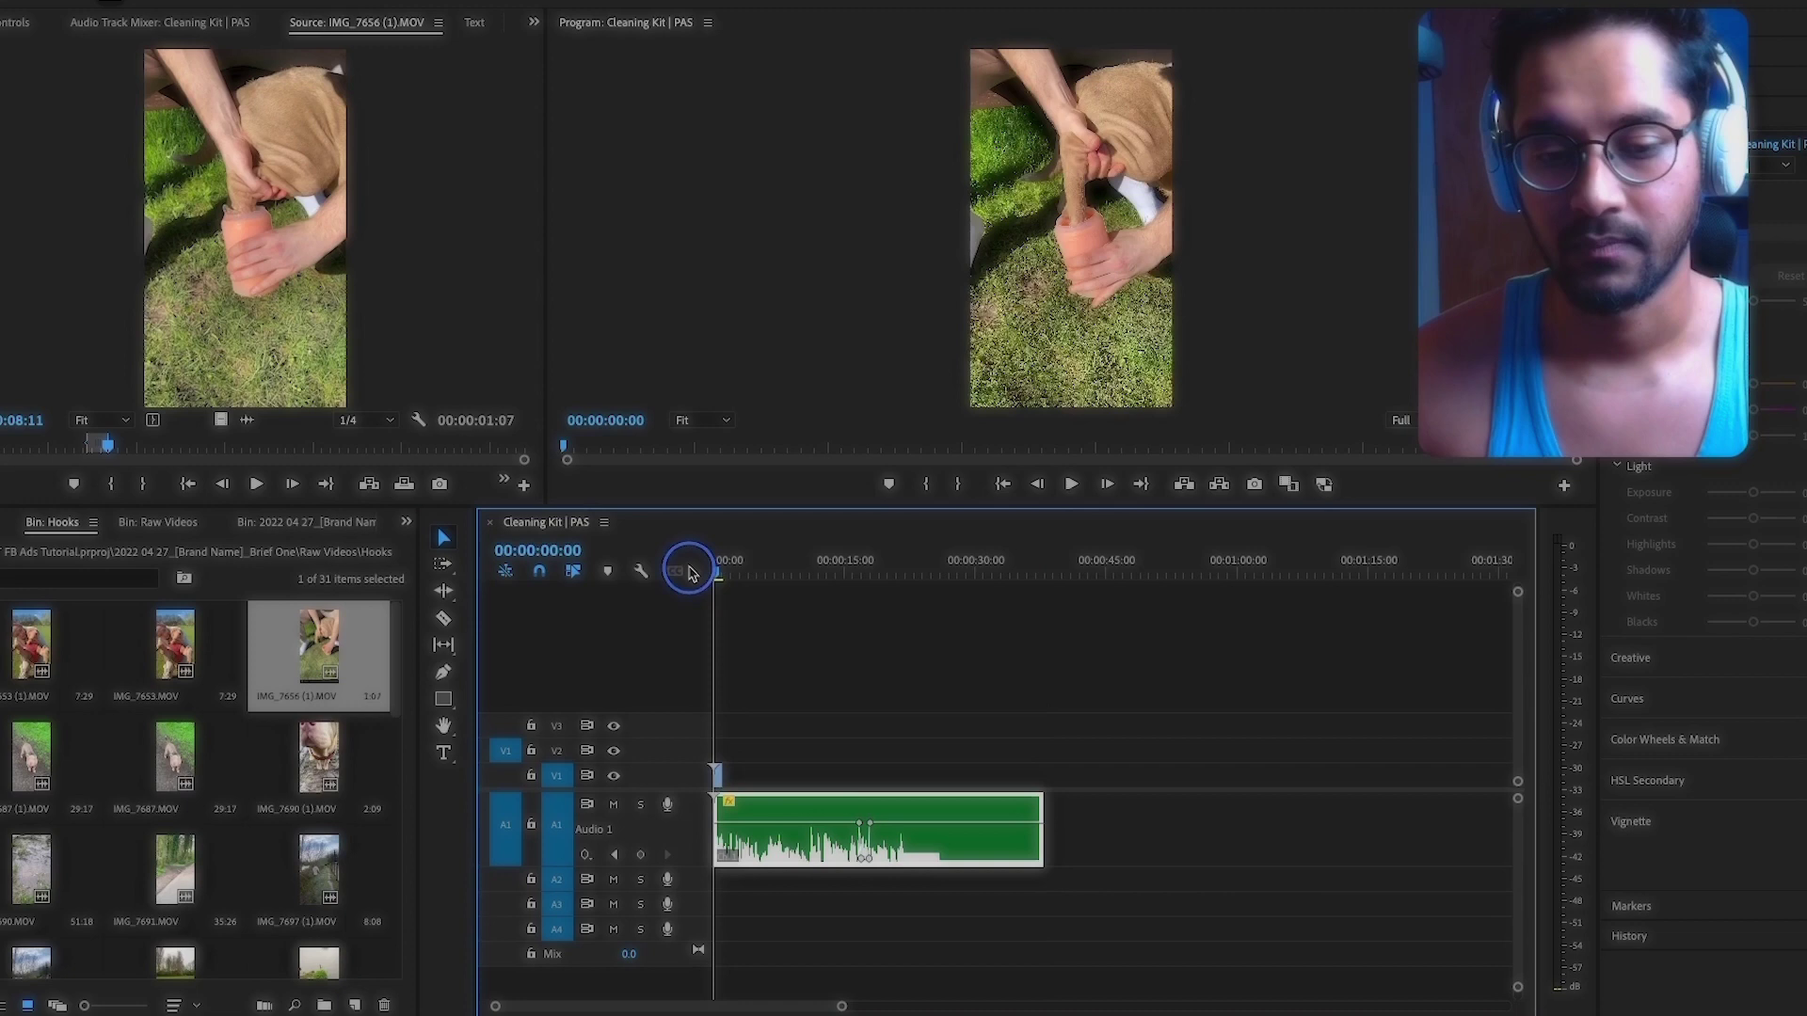
{"action": "key", "text": "space"}
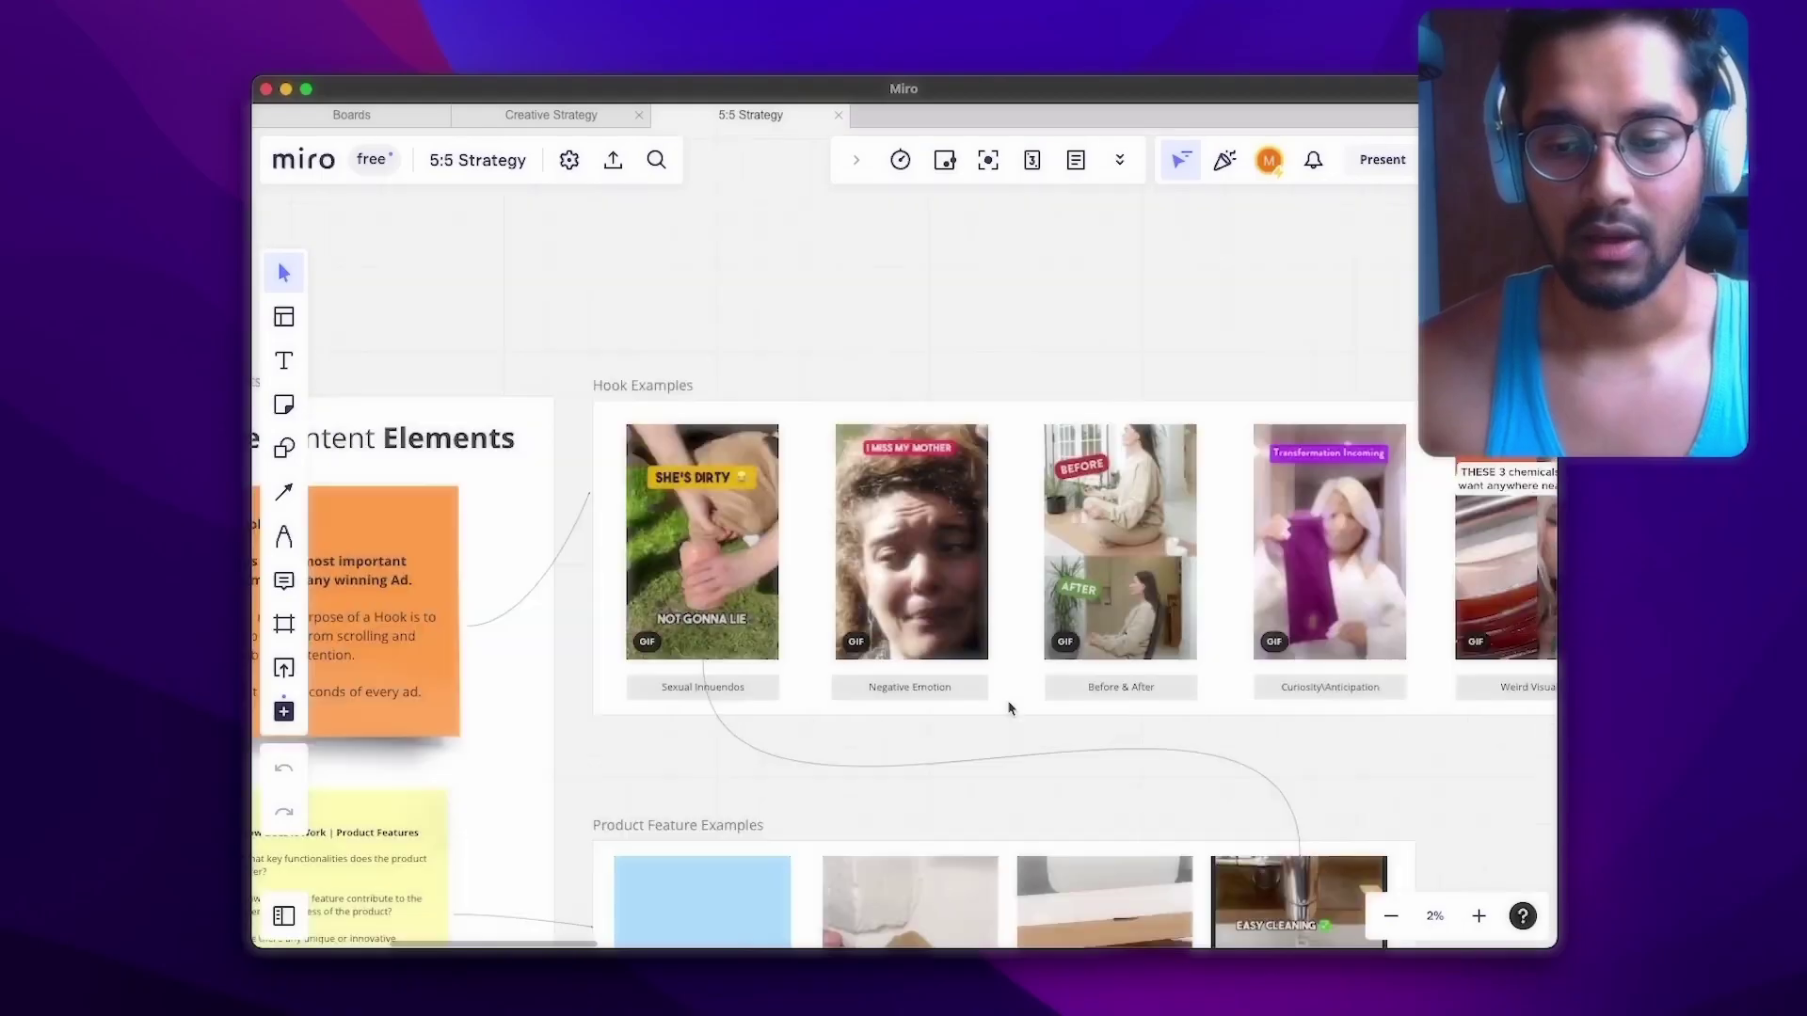
{"action": "scroll", "coordinate": [1003, 734], "scroll_direction": "down", "scroll_amount": 5}
{"action": "scroll", "coordinate": [1101, 577], "scroll_direction": "up", "scroll_amount": 5}
{"action": "scroll", "coordinate": [498, 473], "scroll_direction": "right", "scroll_amount": 3}
{"action": "scroll", "coordinate": [750, 596], "scroll_direction": "up", "scroll_amount": 5}
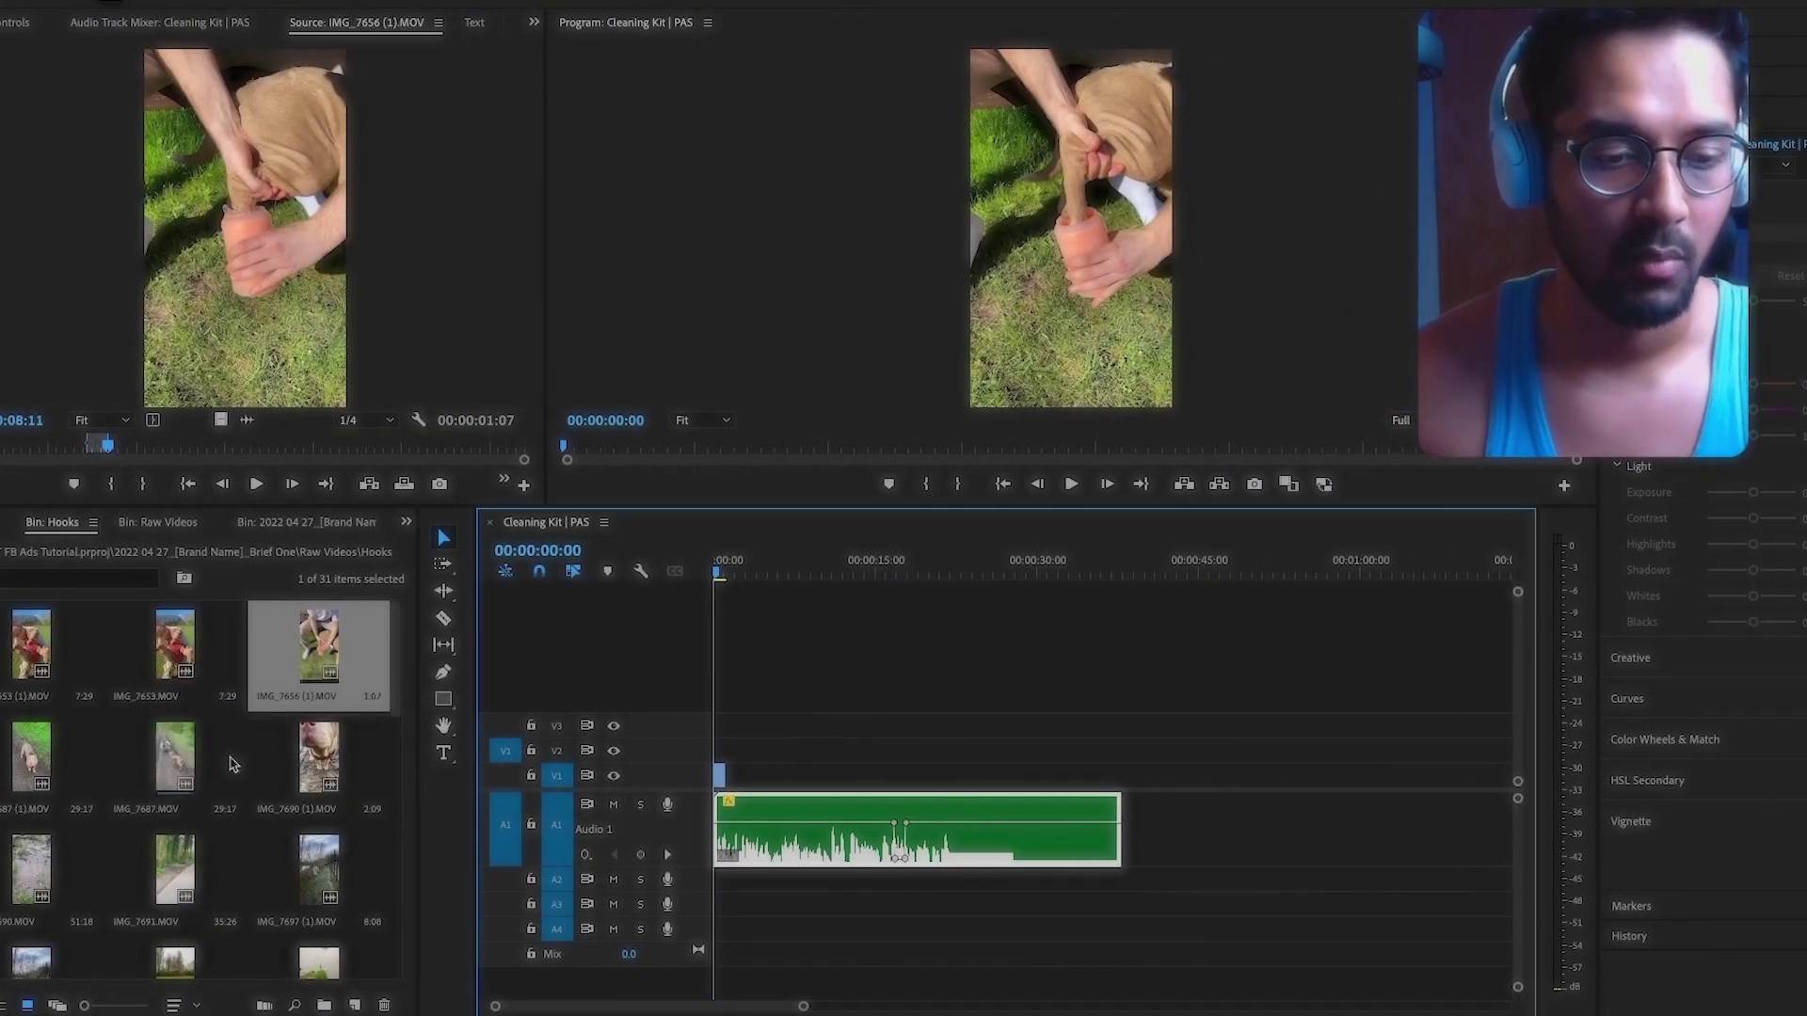
Step: Load IMG_7690 (1).MOV and scrub to the frame of the red-harnessed dog standing in mud
{"action": "double_click", "coordinate": [318, 758]}
{"action": "left_click", "coordinate": [260, 446]}
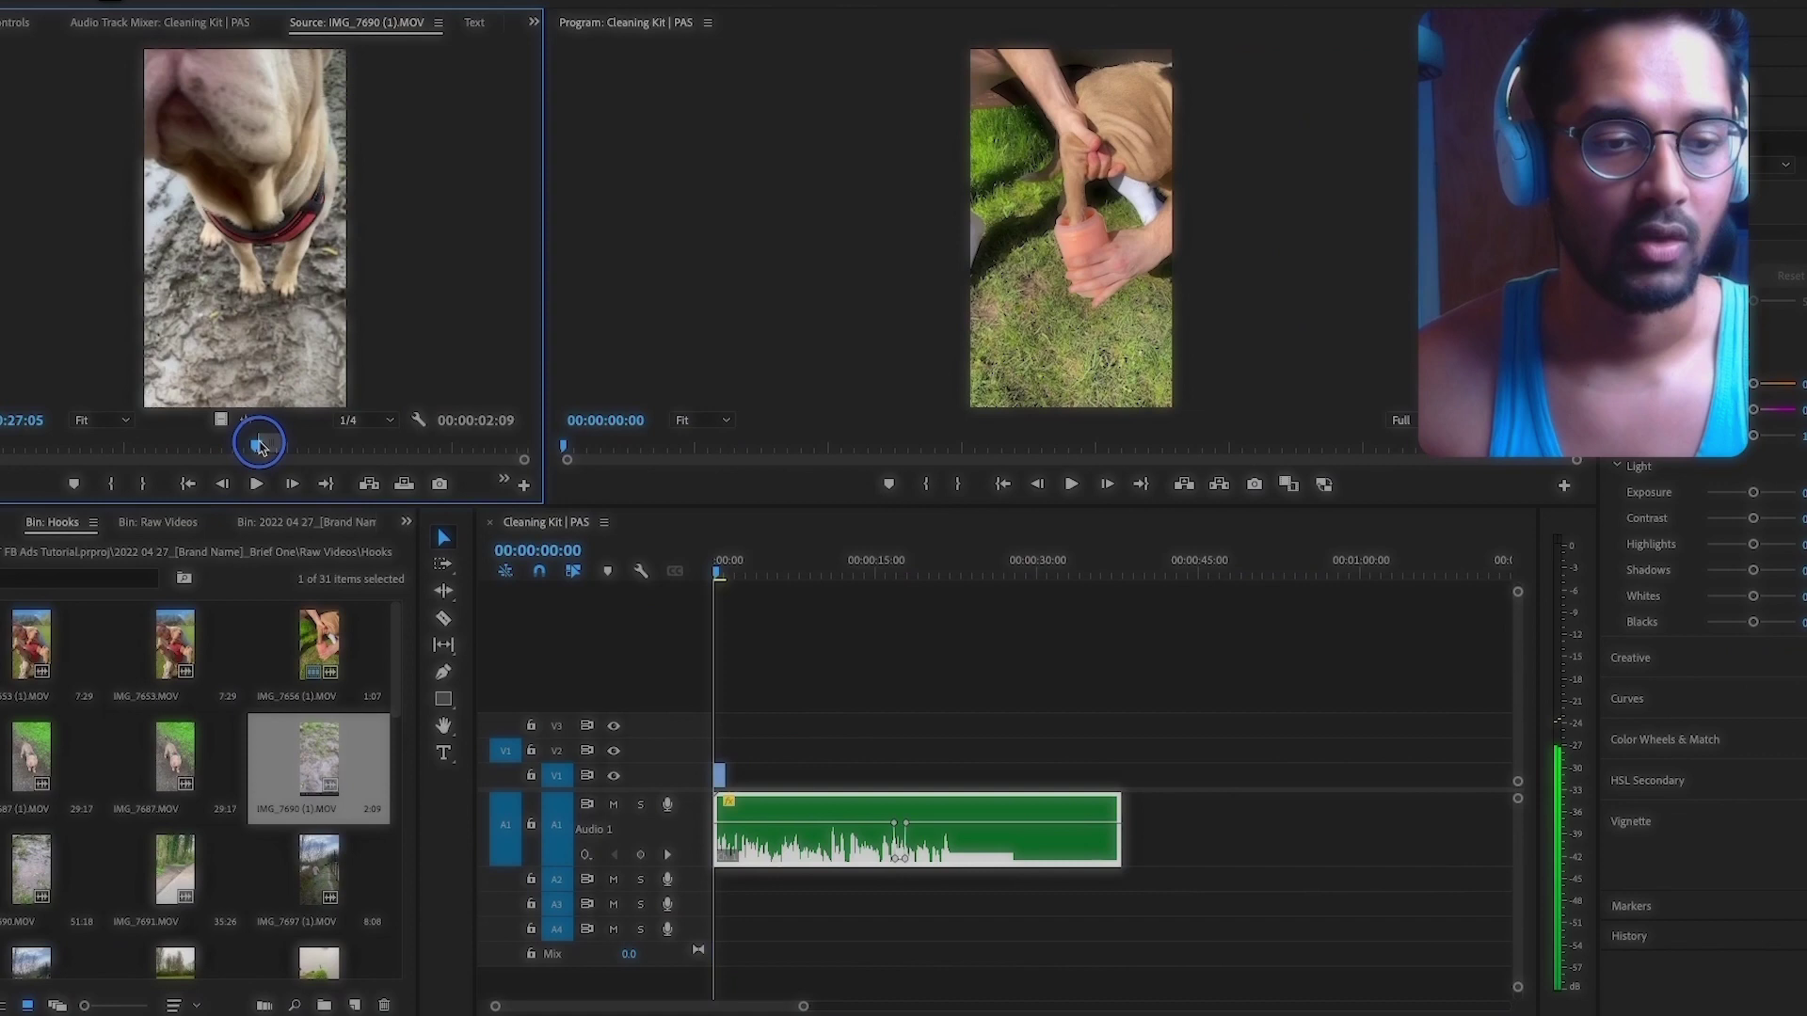
{"action": "left_click_drag", "start_coordinate": [260, 446], "coordinate": [734, 767]}
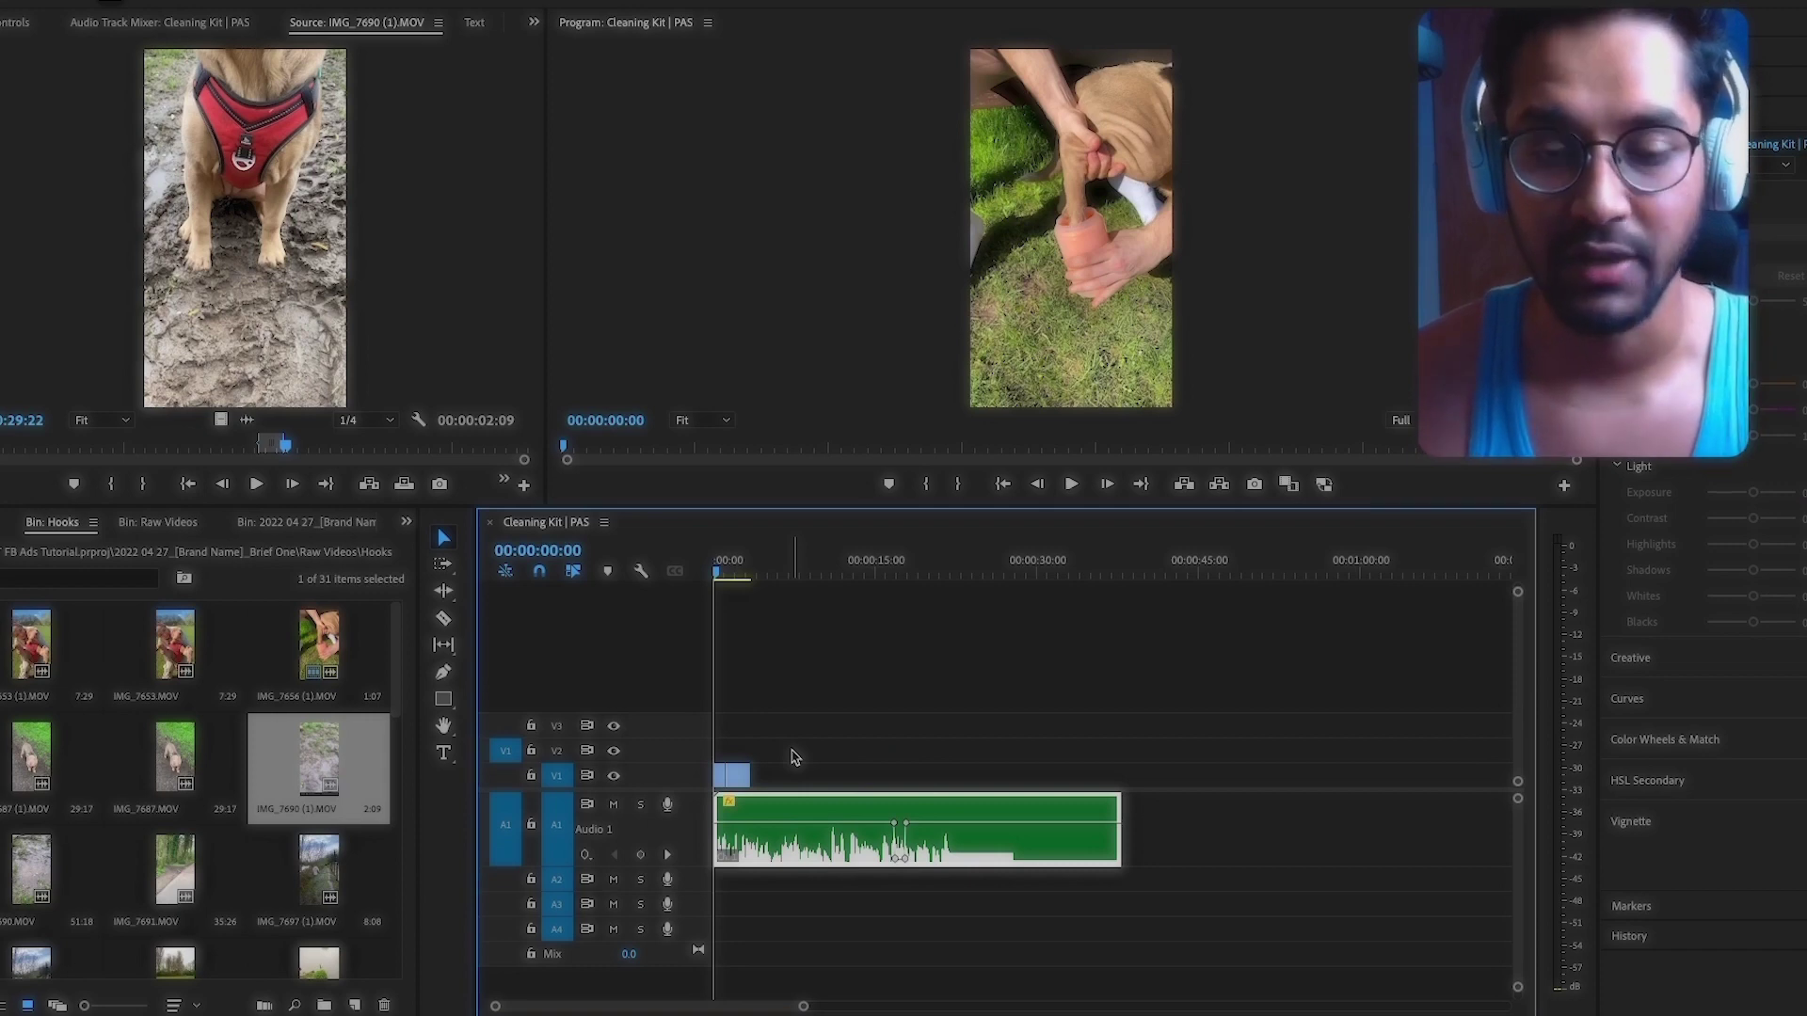
{"action": "key", "text": "space"}
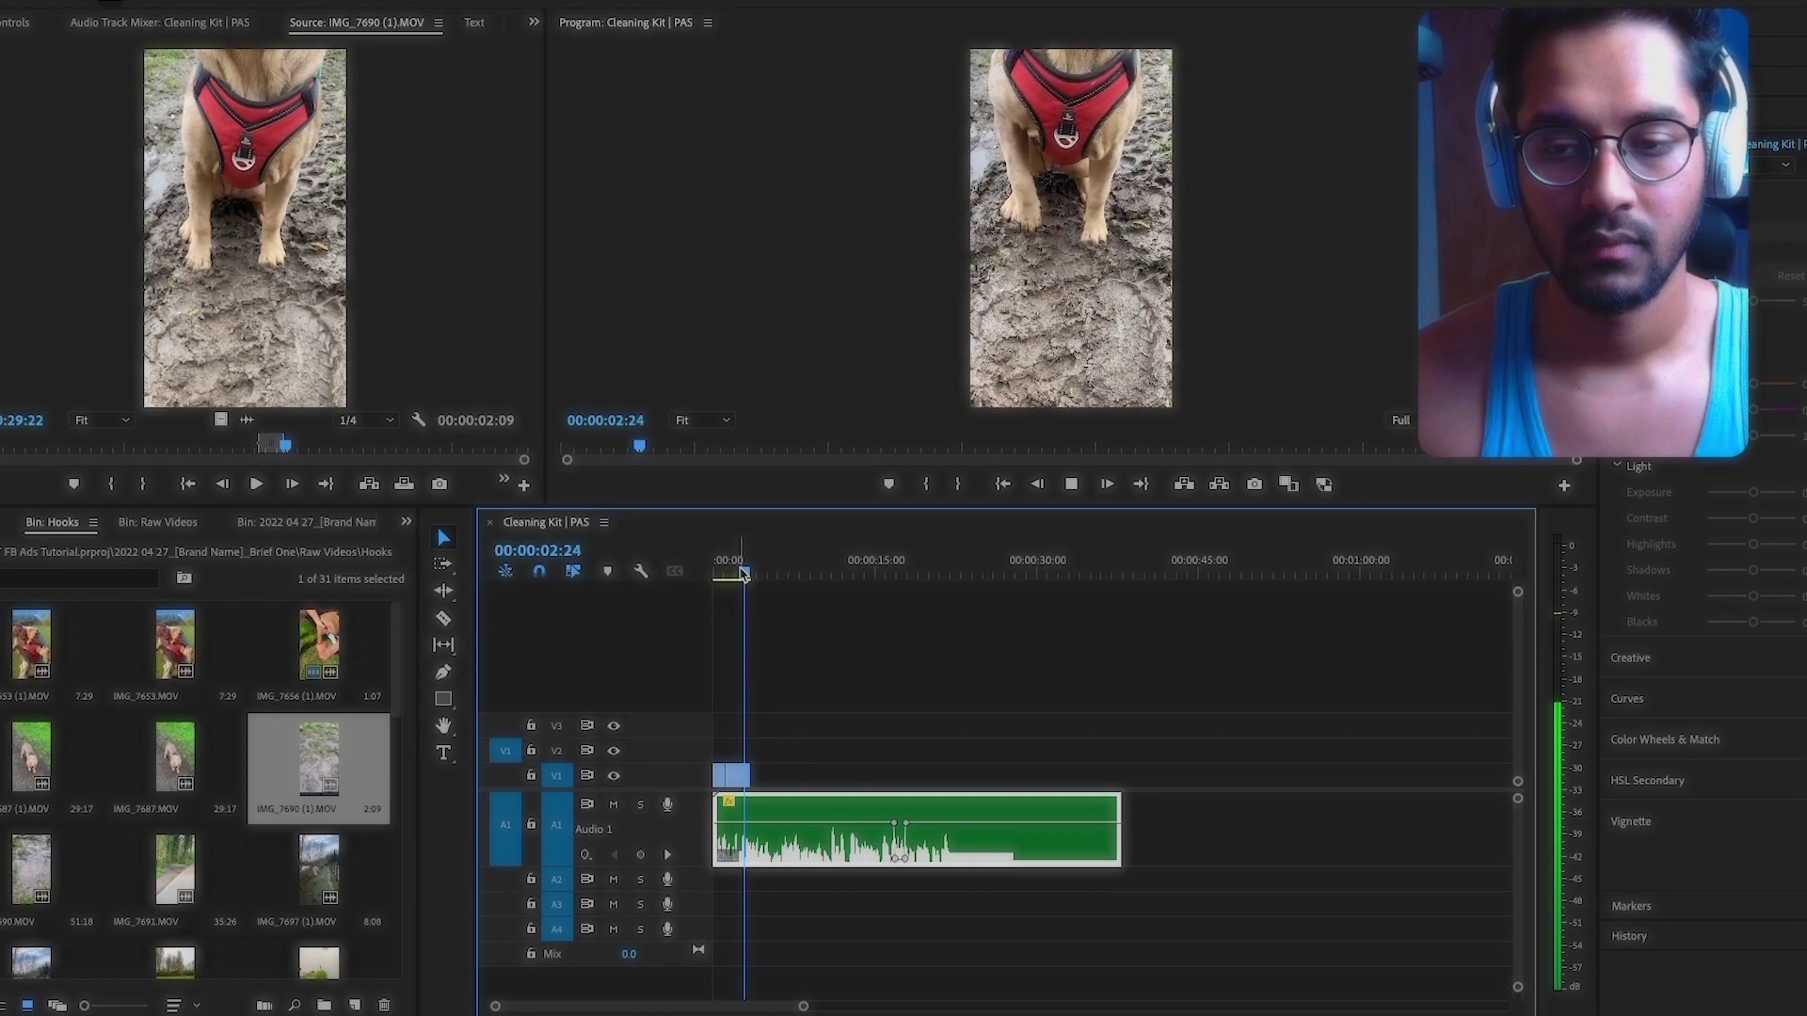
{"action": "key", "text": "space"}
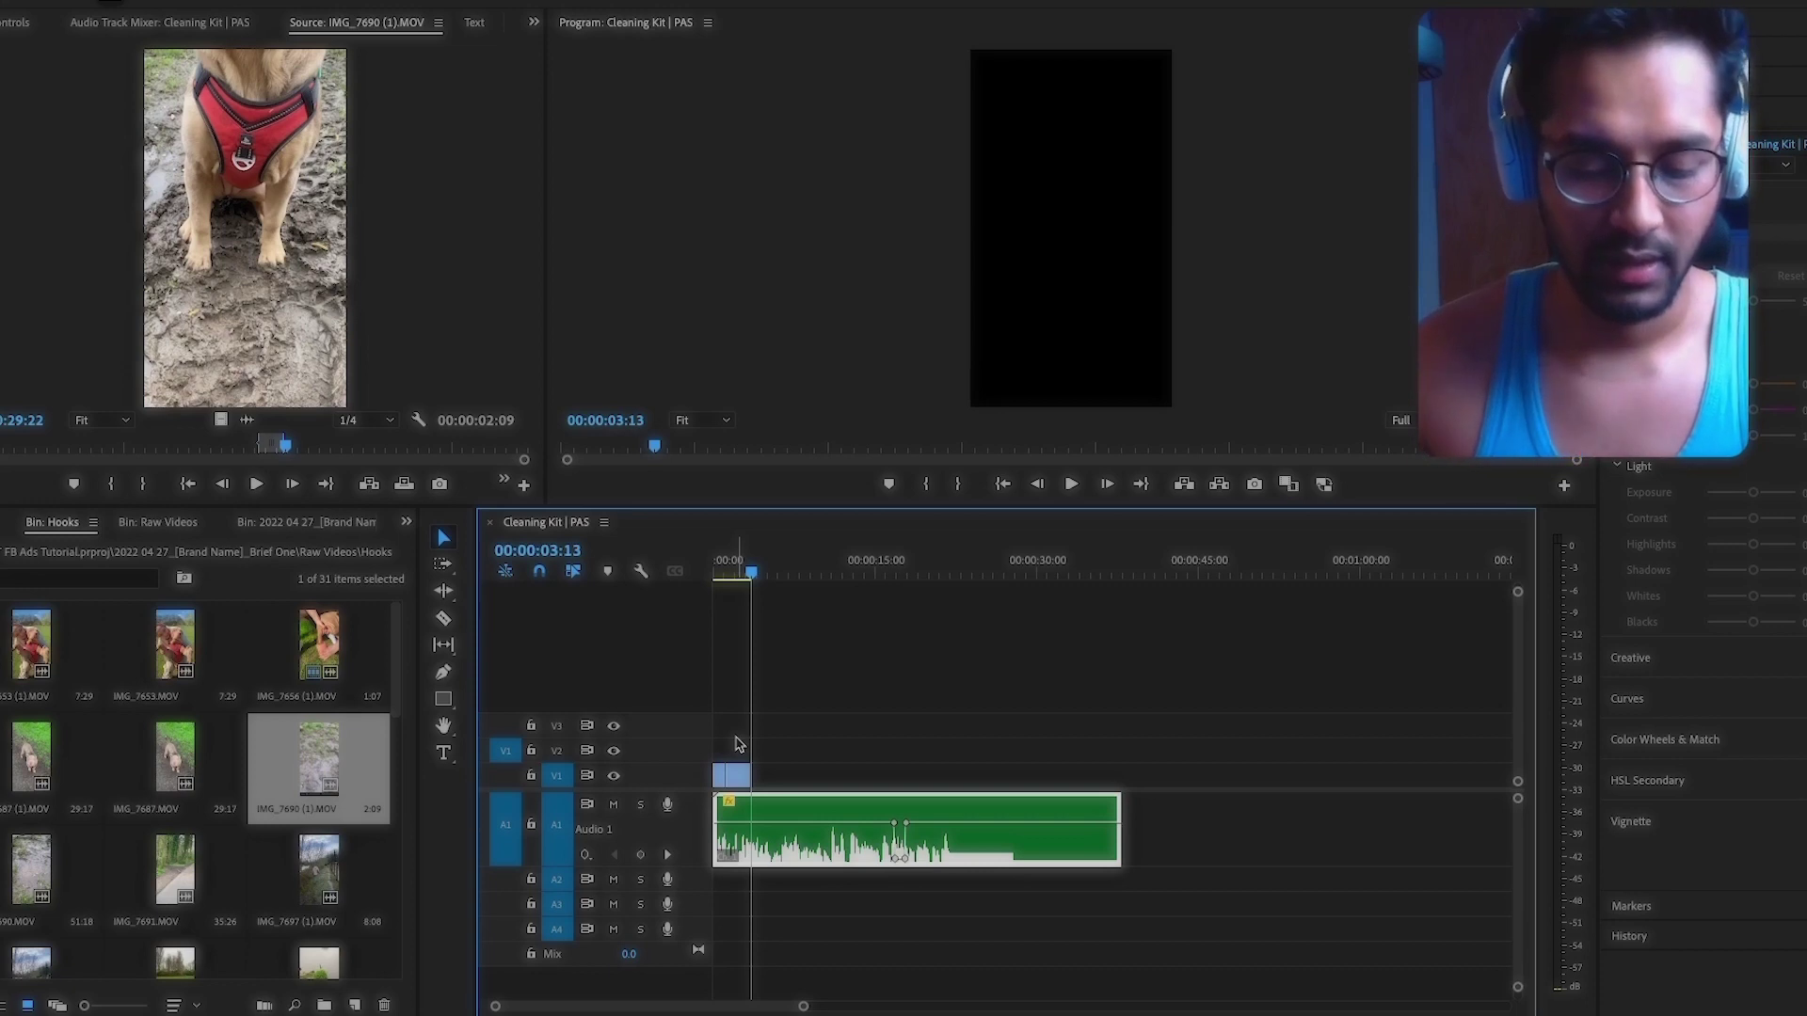
Step: Undo to restore the full run of jump-cut clips on V1, scrub them, and mute track A1
{"action": "key", "text": "ctrl+z"}
{"action": "left_click", "coordinate": [724, 571]}
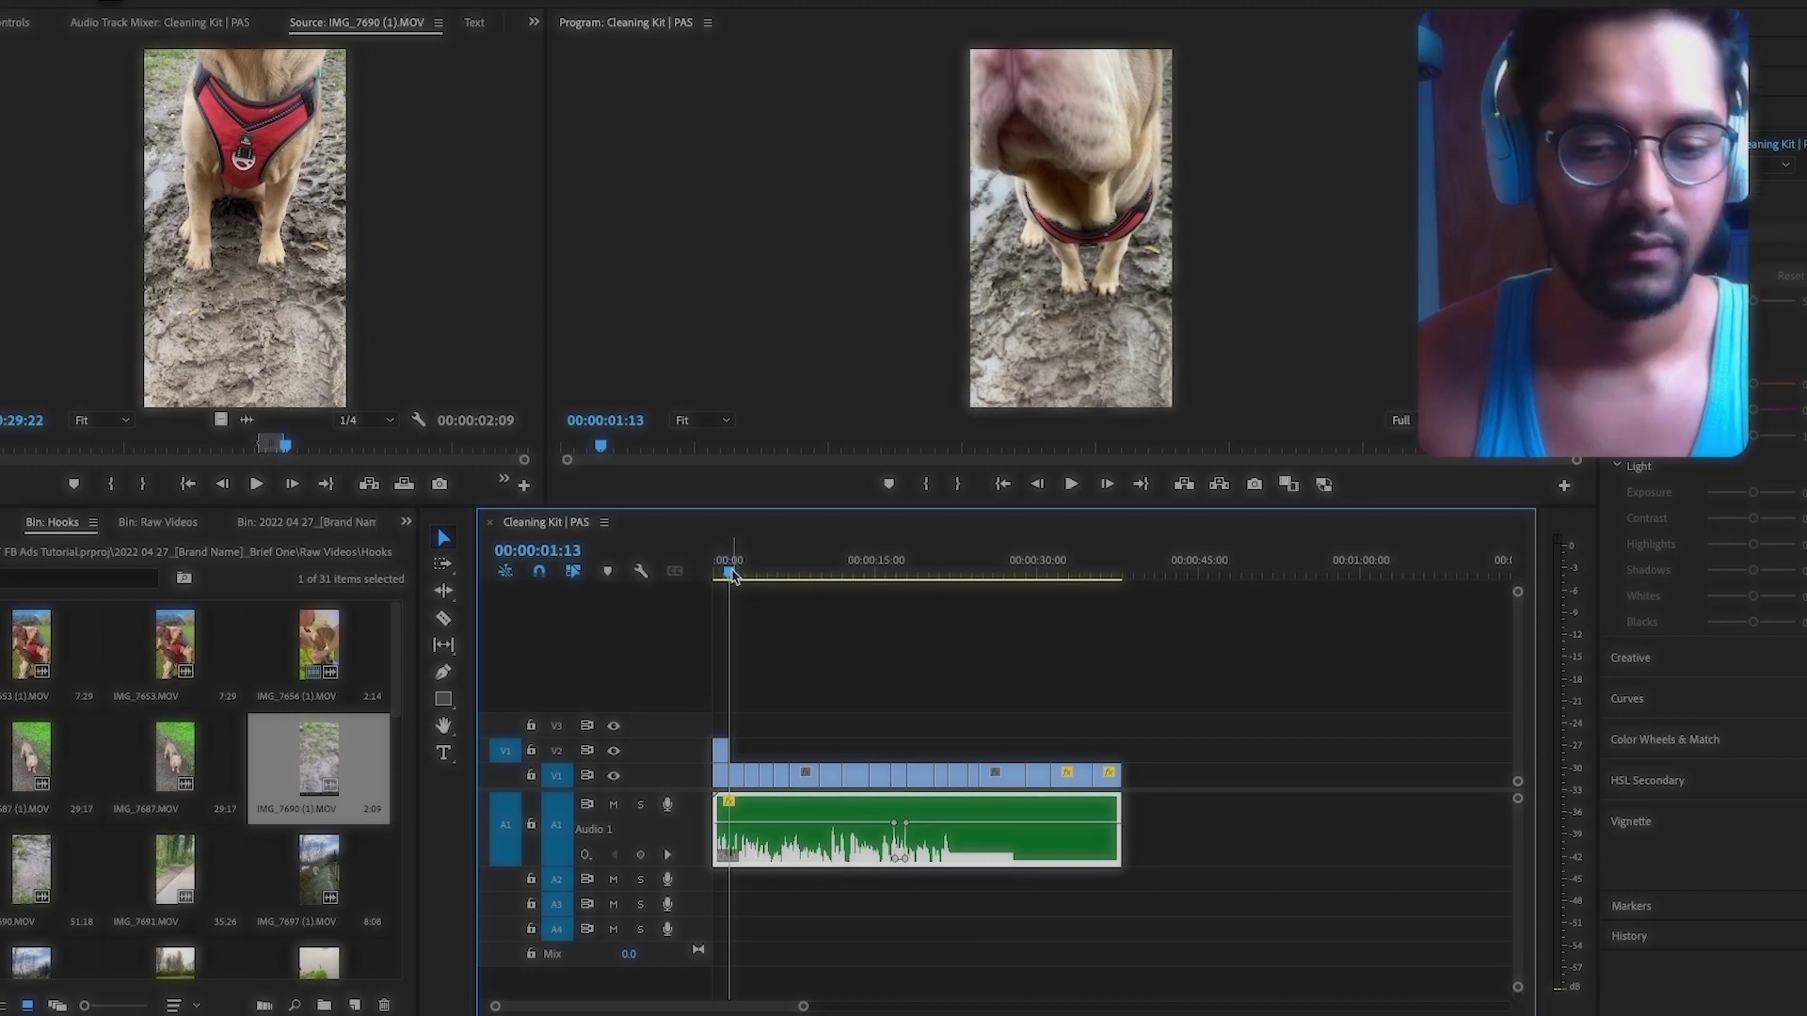
{"action": "left_click_drag", "start_coordinate": [731, 576], "coordinate": [805, 576]}
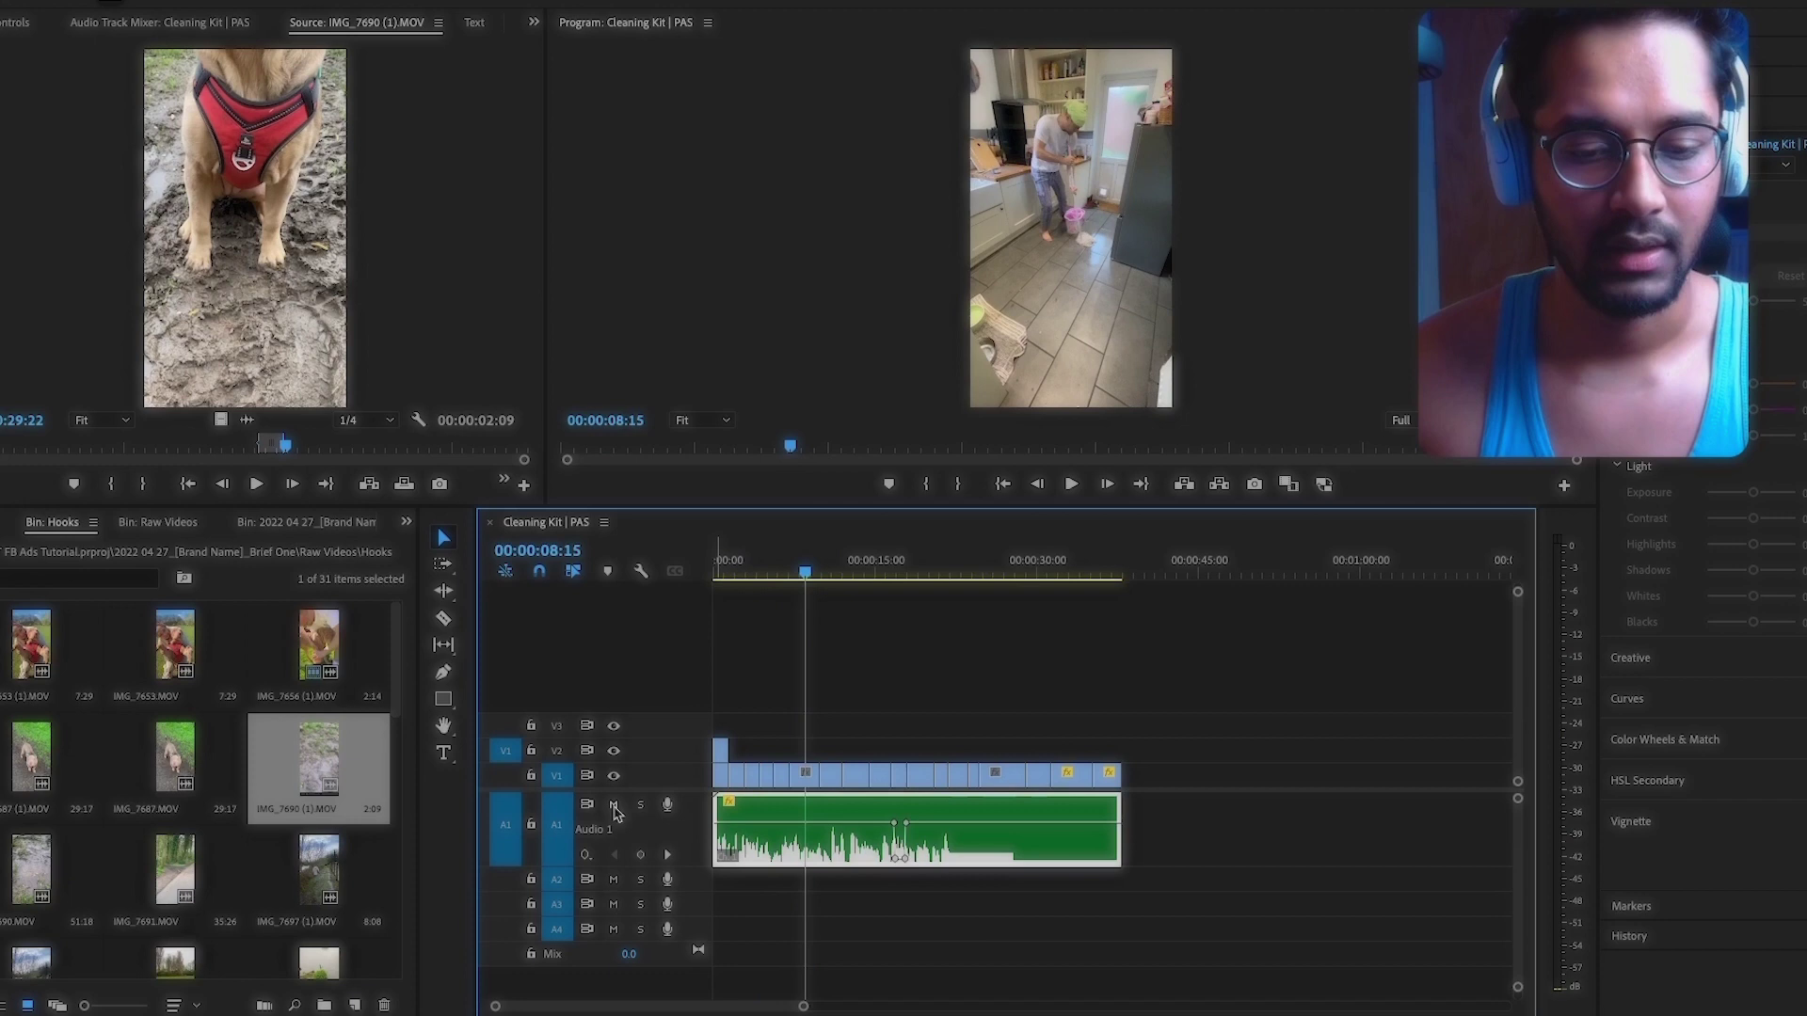
{"action": "left_click", "coordinate": [612, 804]}
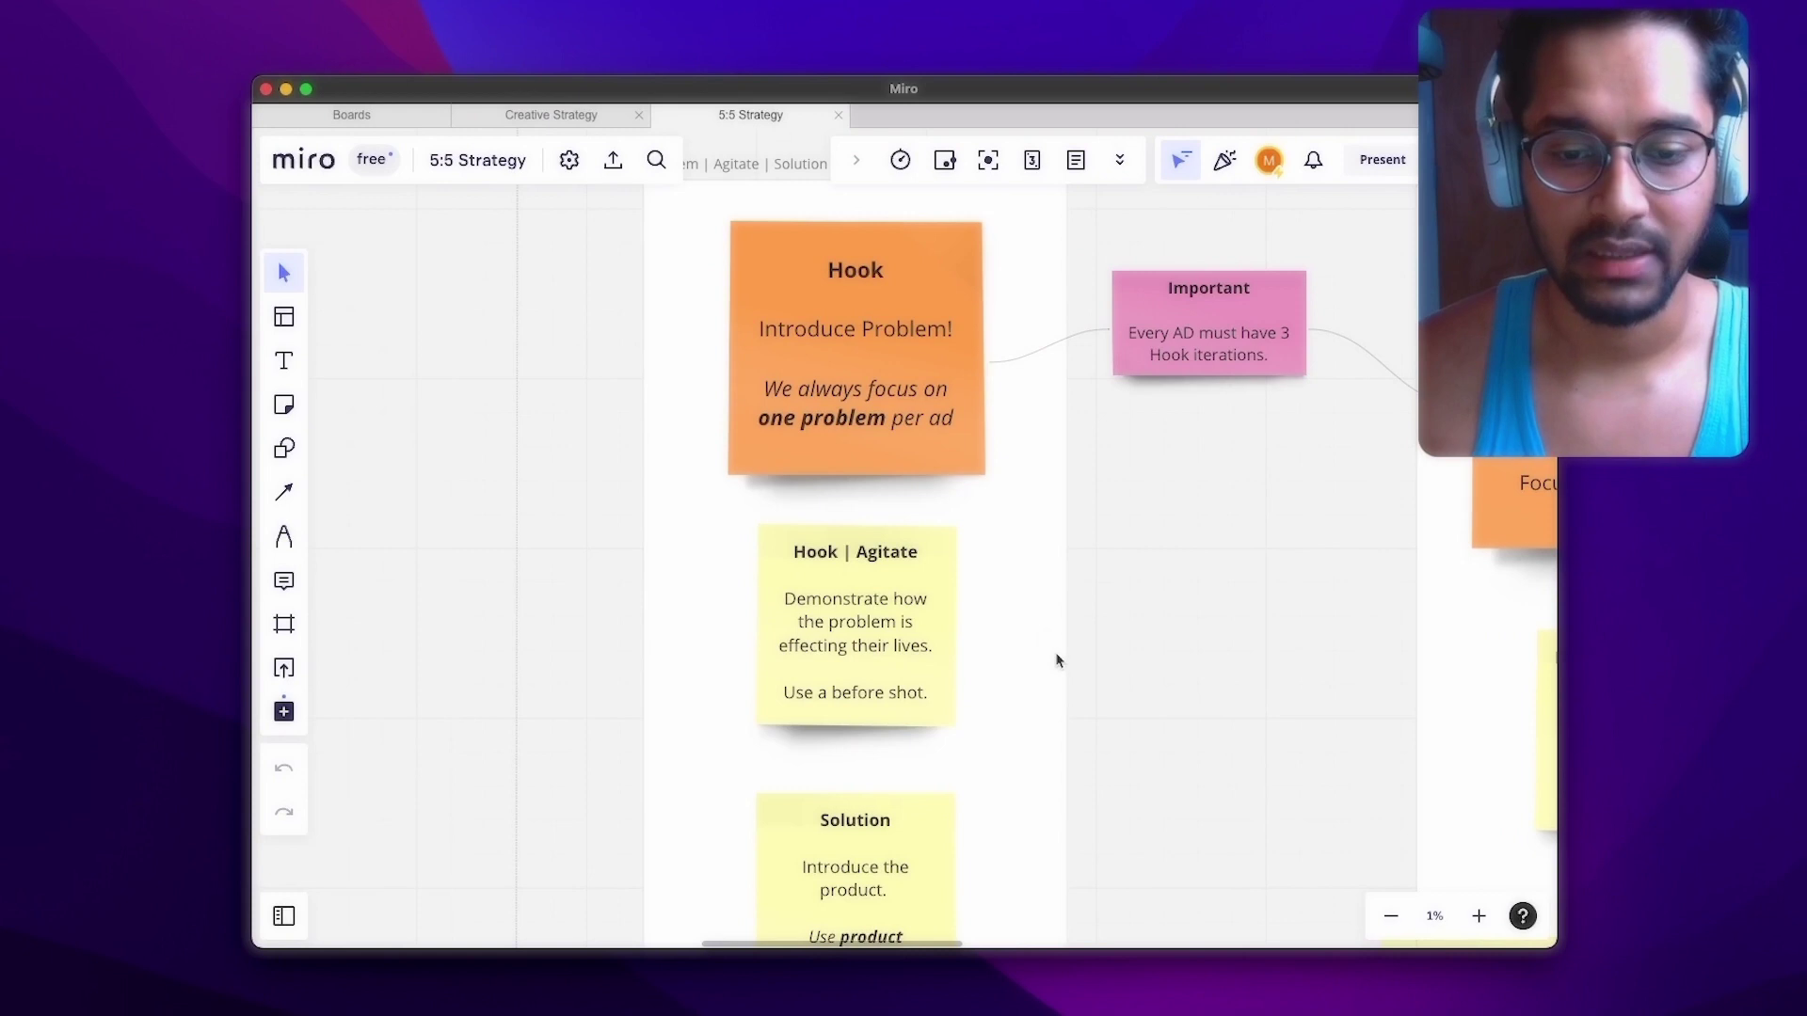
Step: View Miro's Problem | Agitate | Solution column, then scrub the sequence's opening clips from the start
{"action": "scroll", "coordinate": [1052, 621], "scroll_direction": "down", "scroll_amount": 2}
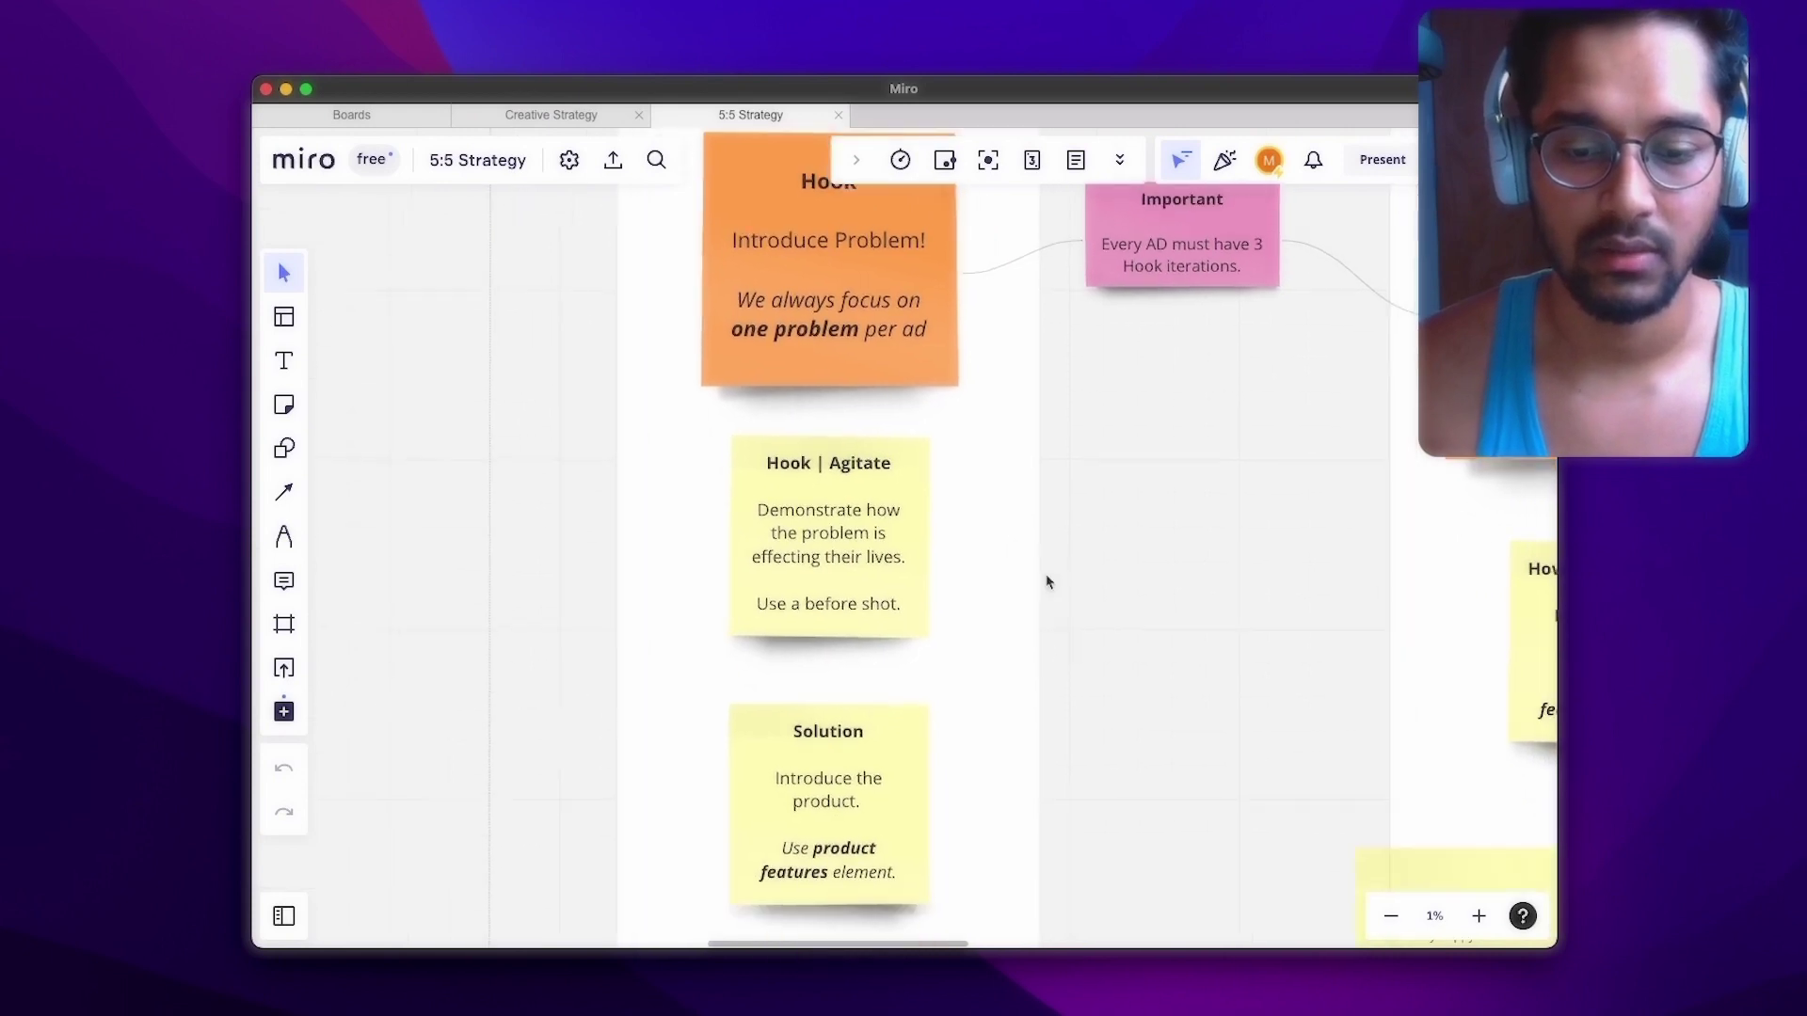
{"action": "scroll", "coordinate": [1047, 582], "scroll_direction": "down", "scroll_amount": 3}
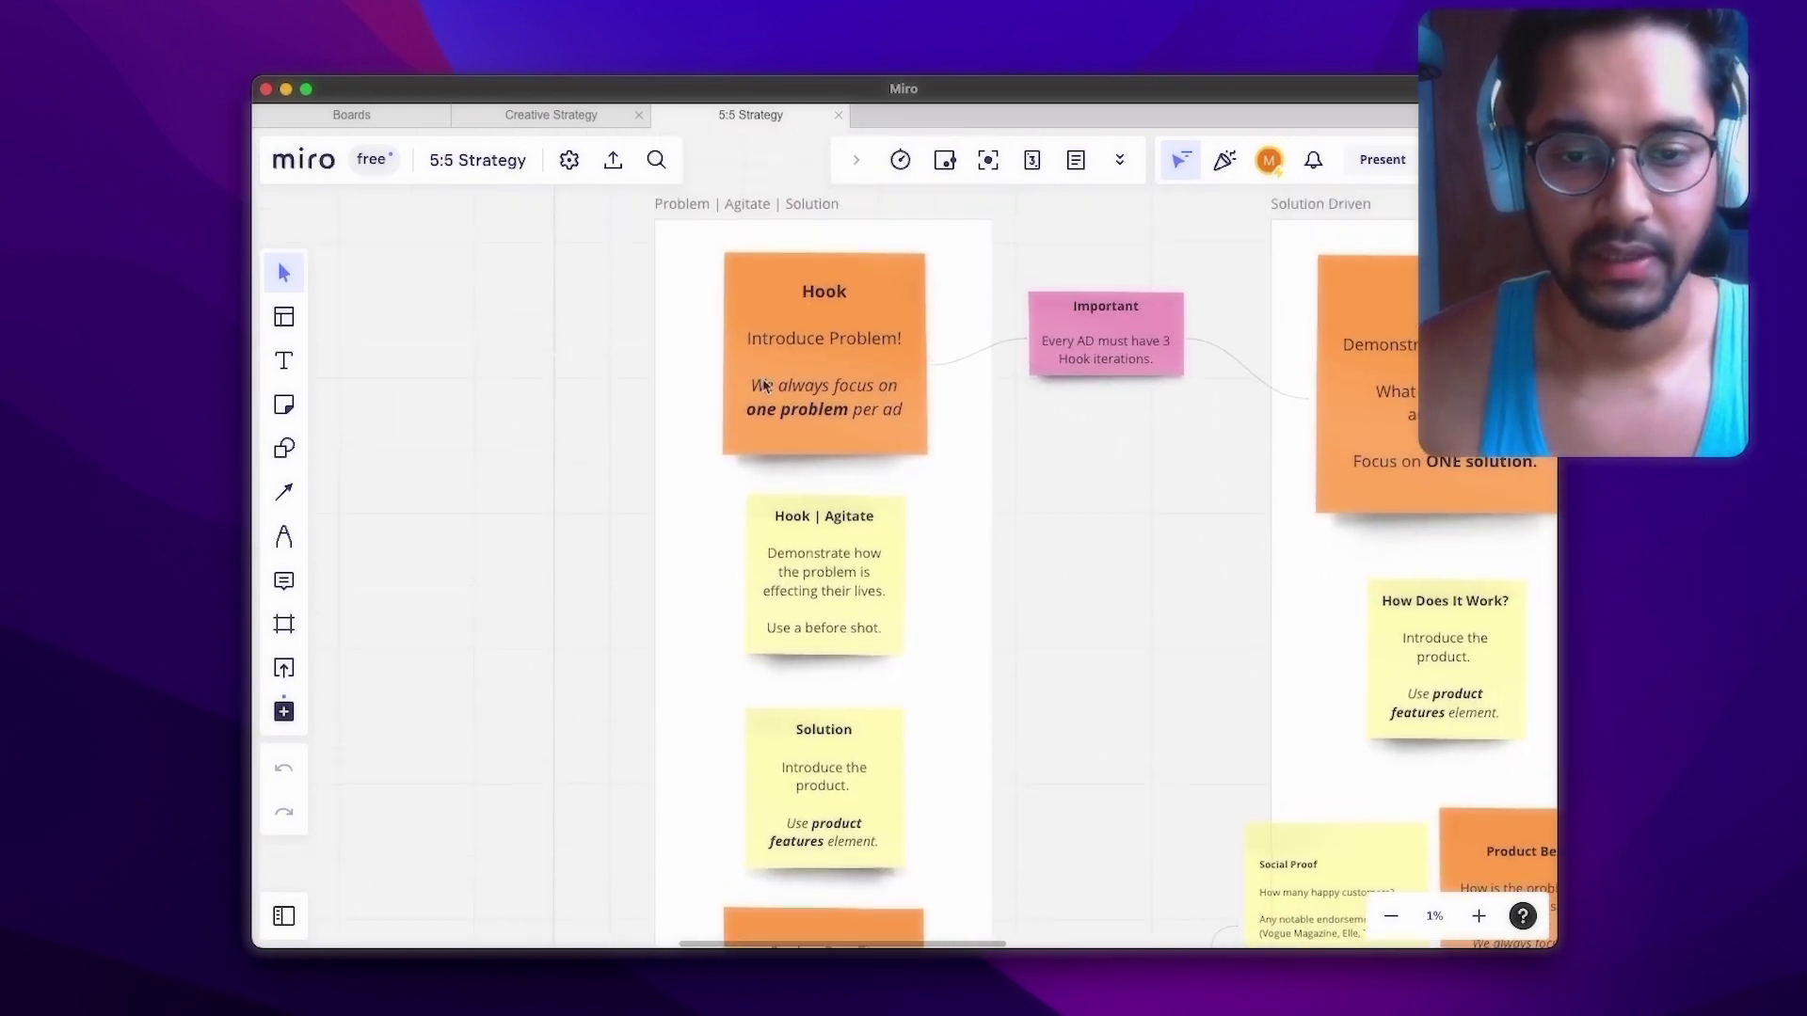
{"action": "scroll", "coordinate": [908, 613], "scroll_direction": "down", "scroll_amount": 1}
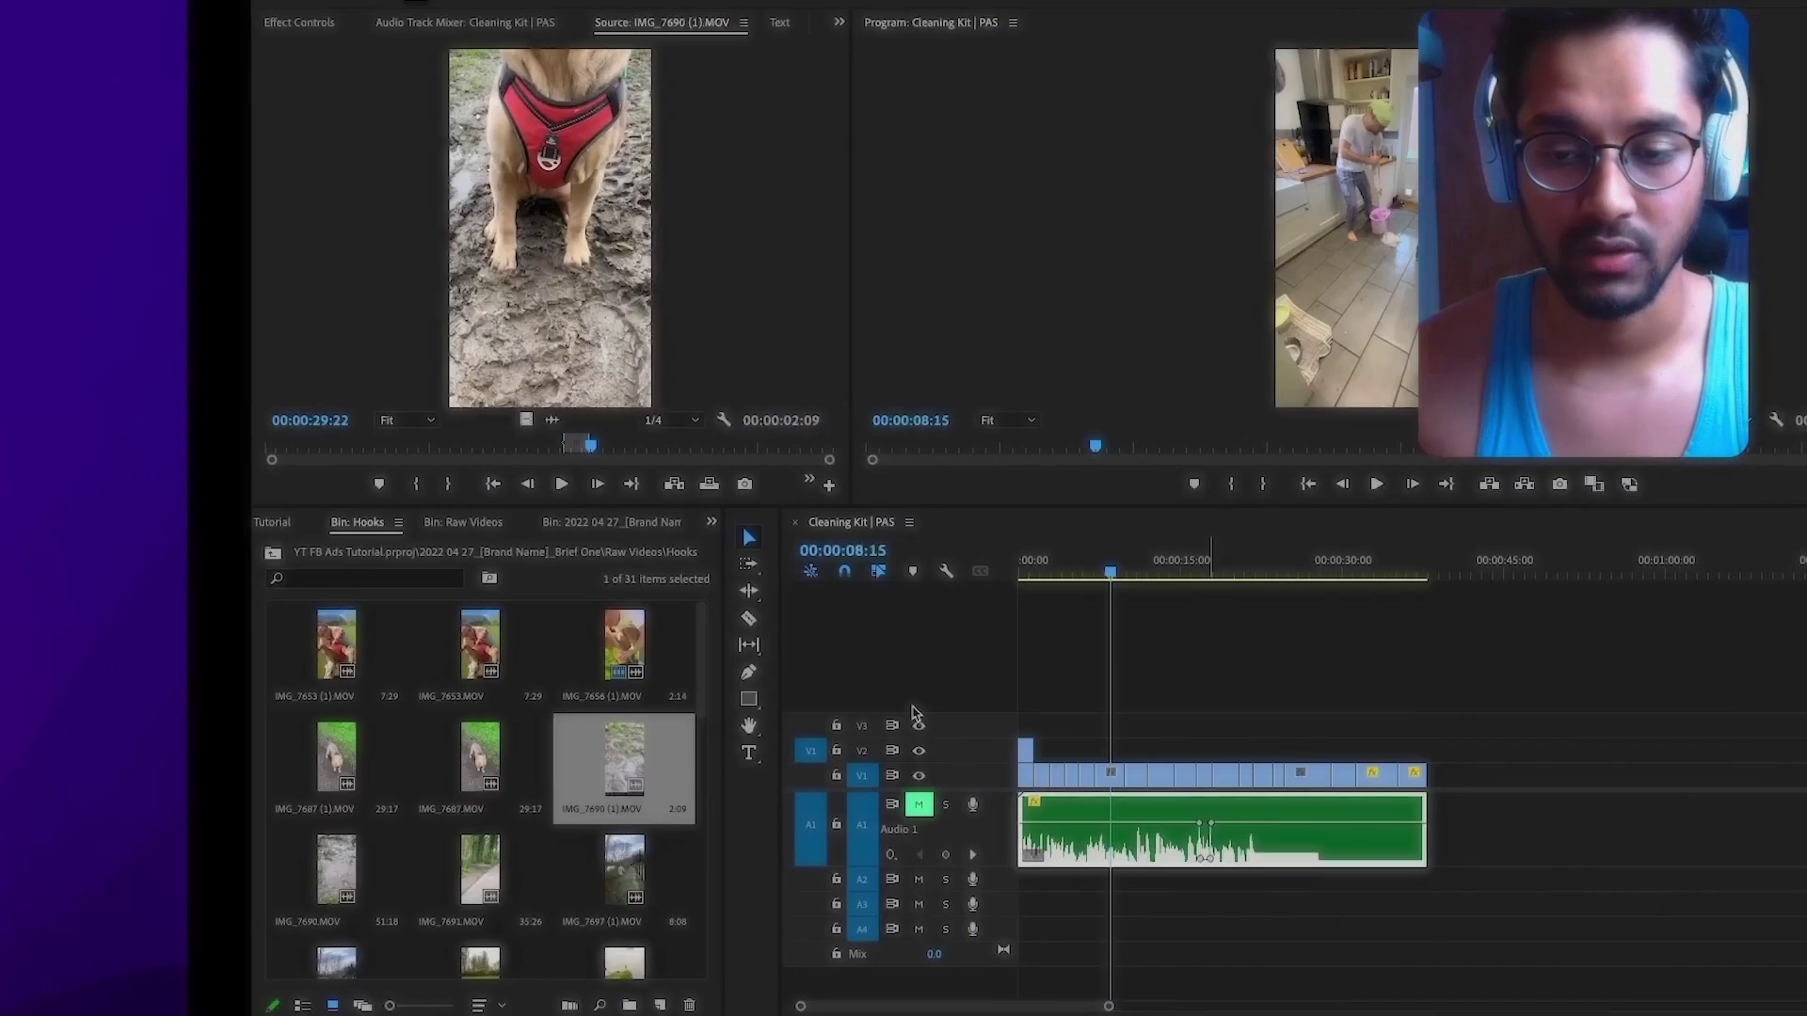
{"action": "left_click", "coordinate": [730, 574]}
{"action": "left_click_drag", "start_coordinate": [731, 576], "coordinate": [777, 580]}
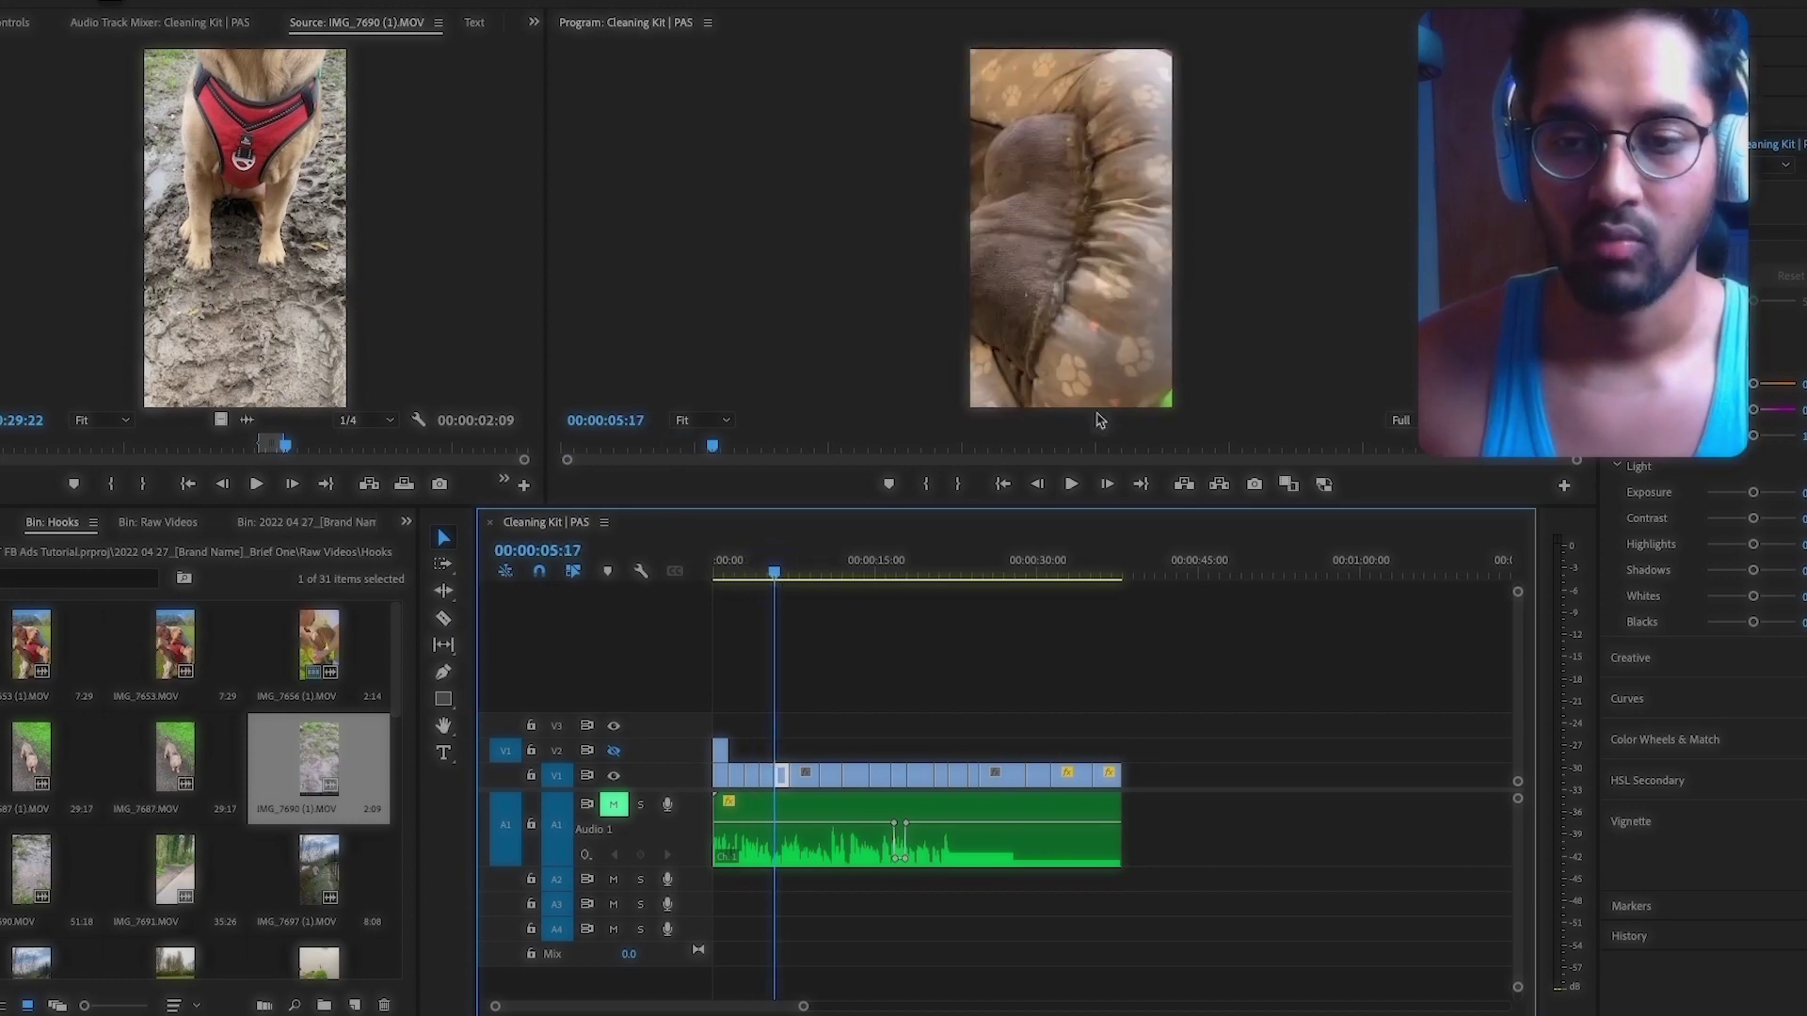
{"action": "key", "text": "space"}
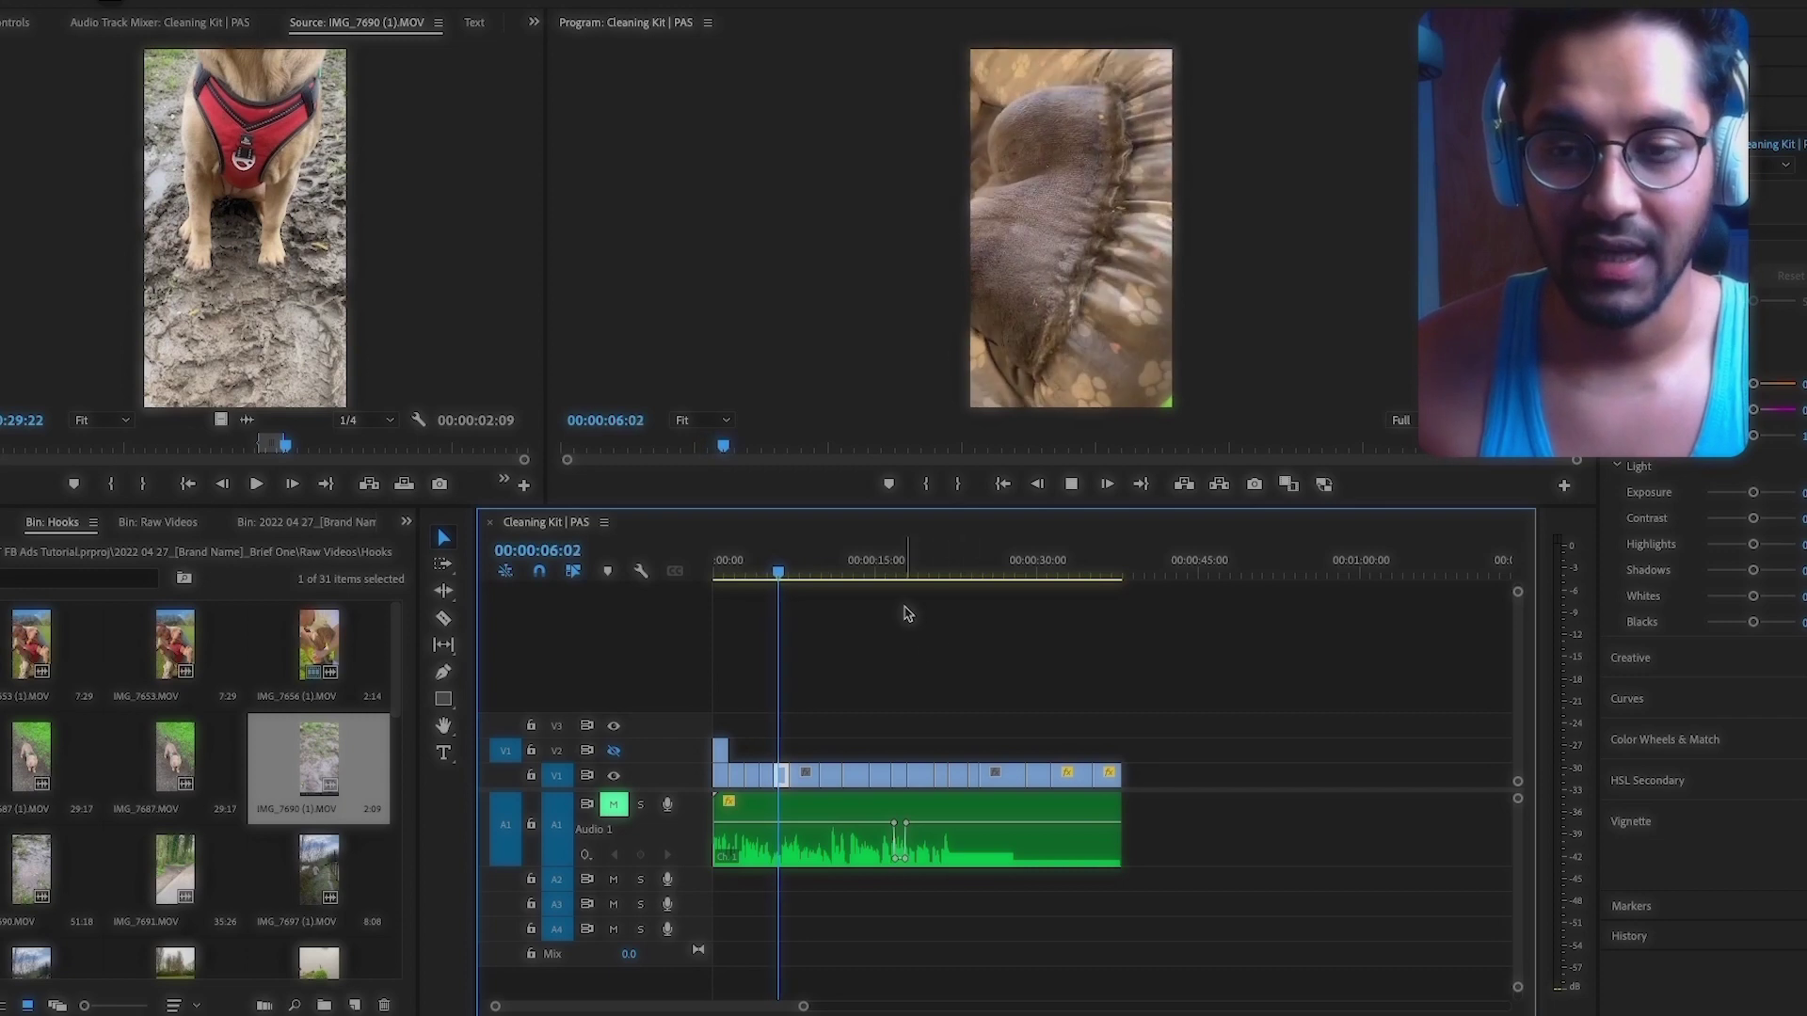
{"action": "key", "text": "space"}
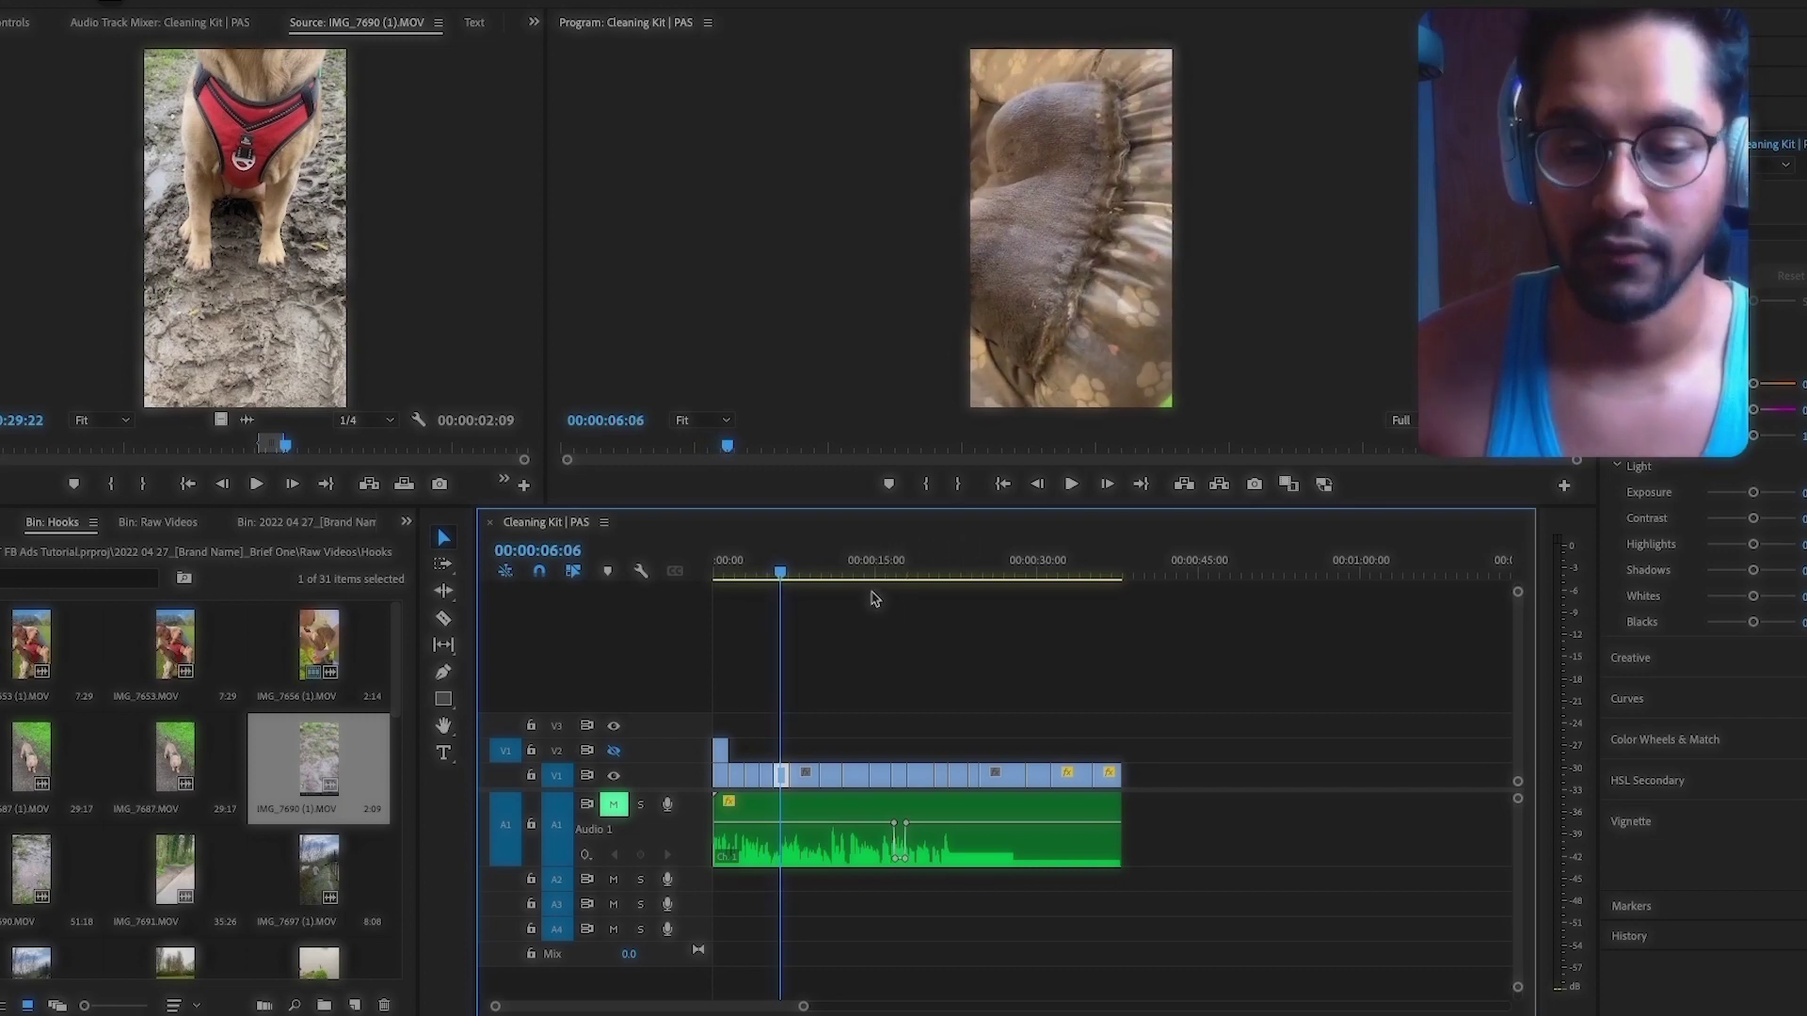
{"action": "left_click", "coordinate": [793, 572]}
{"action": "left_click_drag", "start_coordinate": [793, 572], "coordinate": [837, 576]}
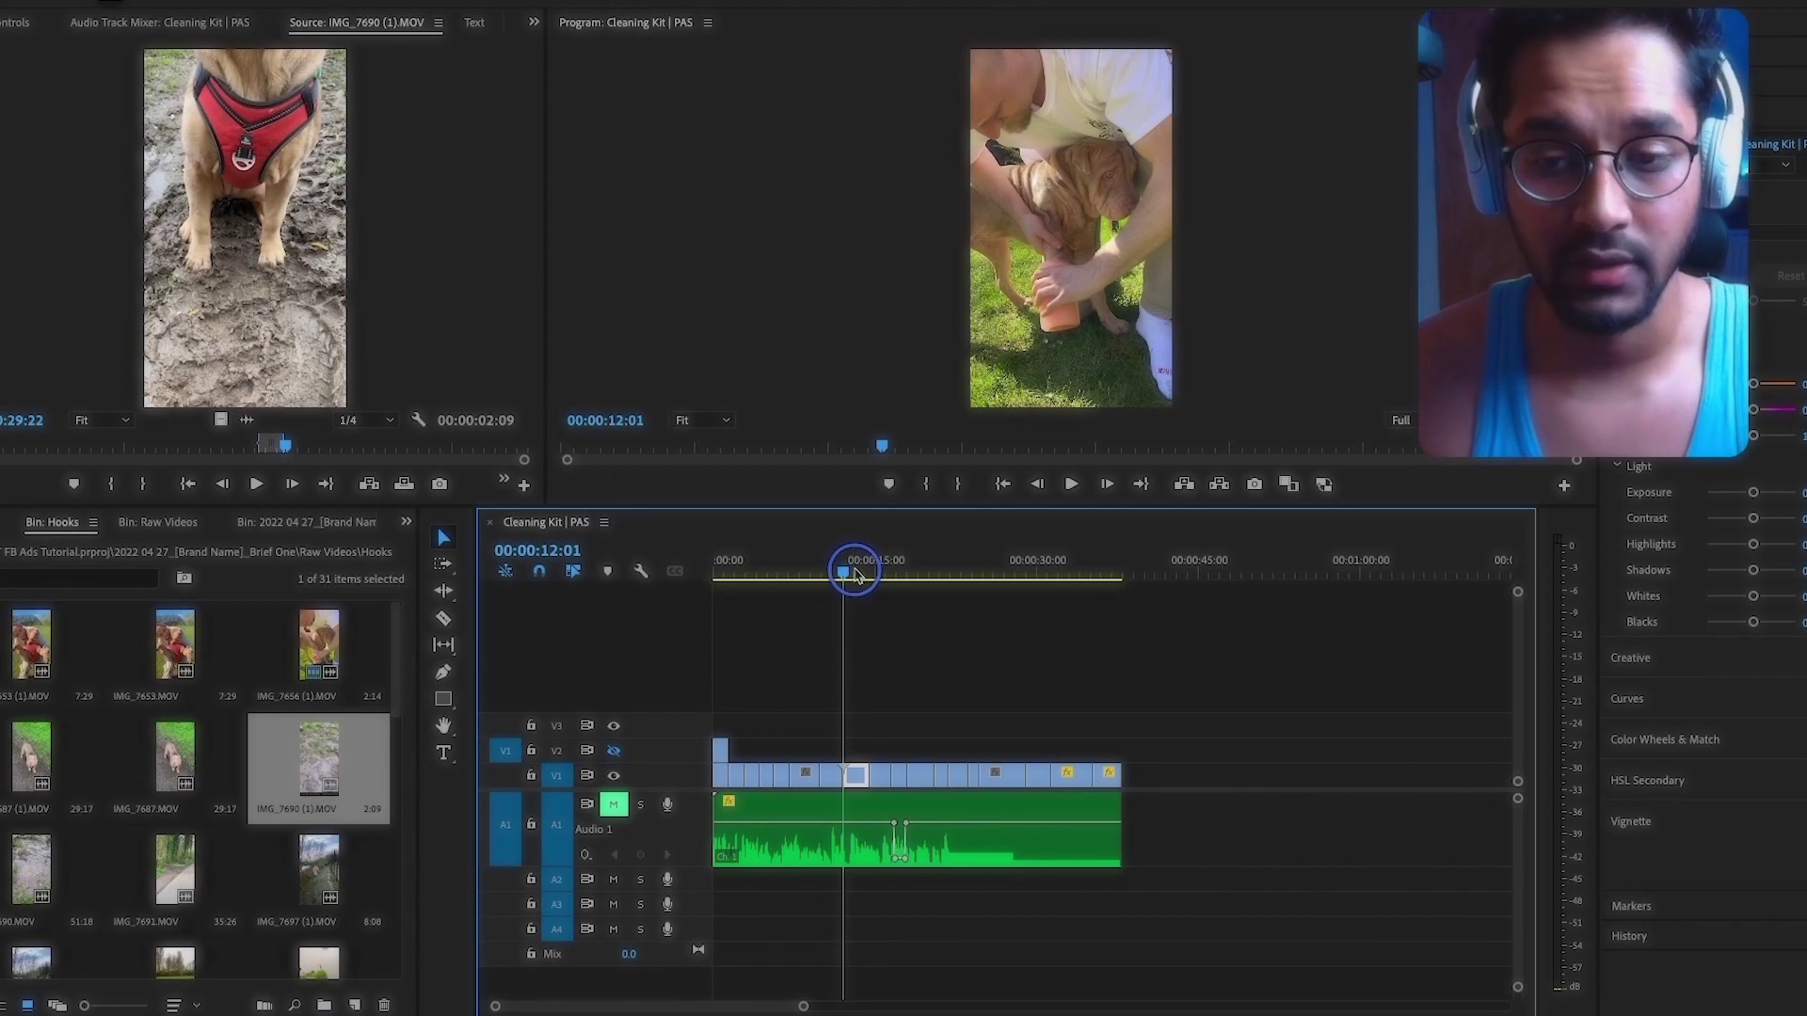
{"action": "left_click_drag", "start_coordinate": [854, 574], "coordinate": [923, 576]}
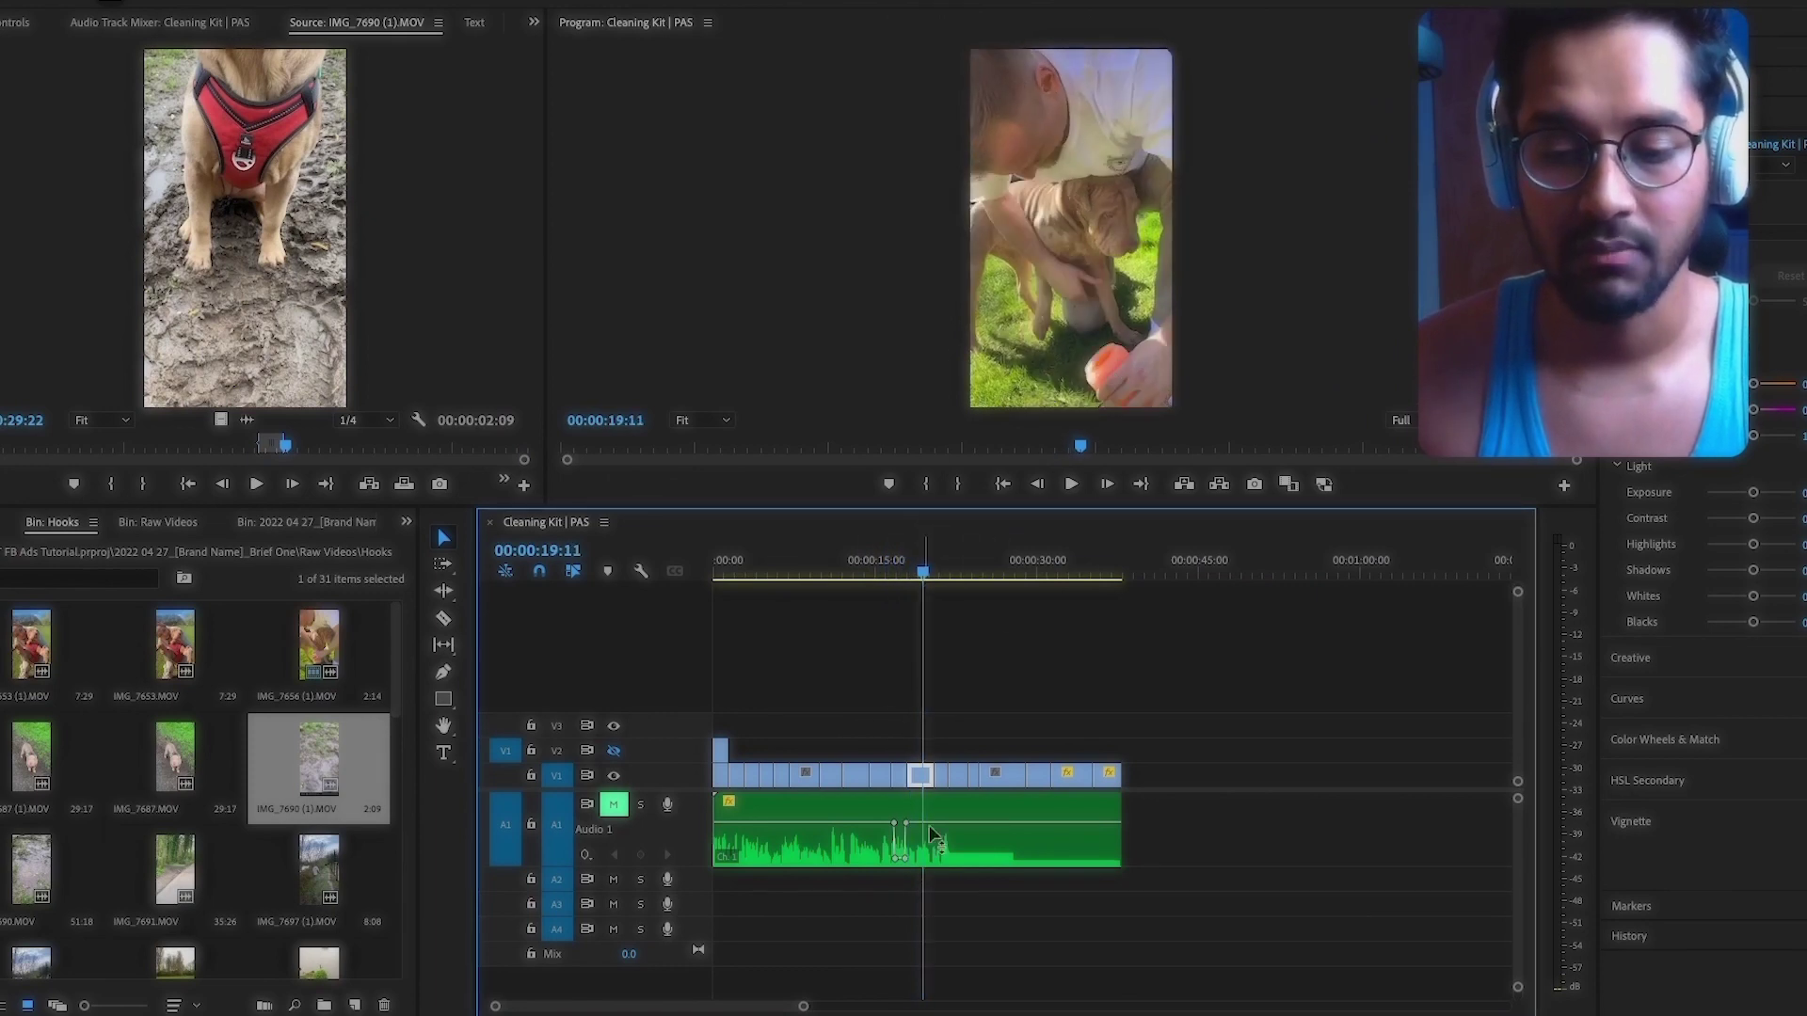
{"action": "left_click", "coordinate": [614, 805]}
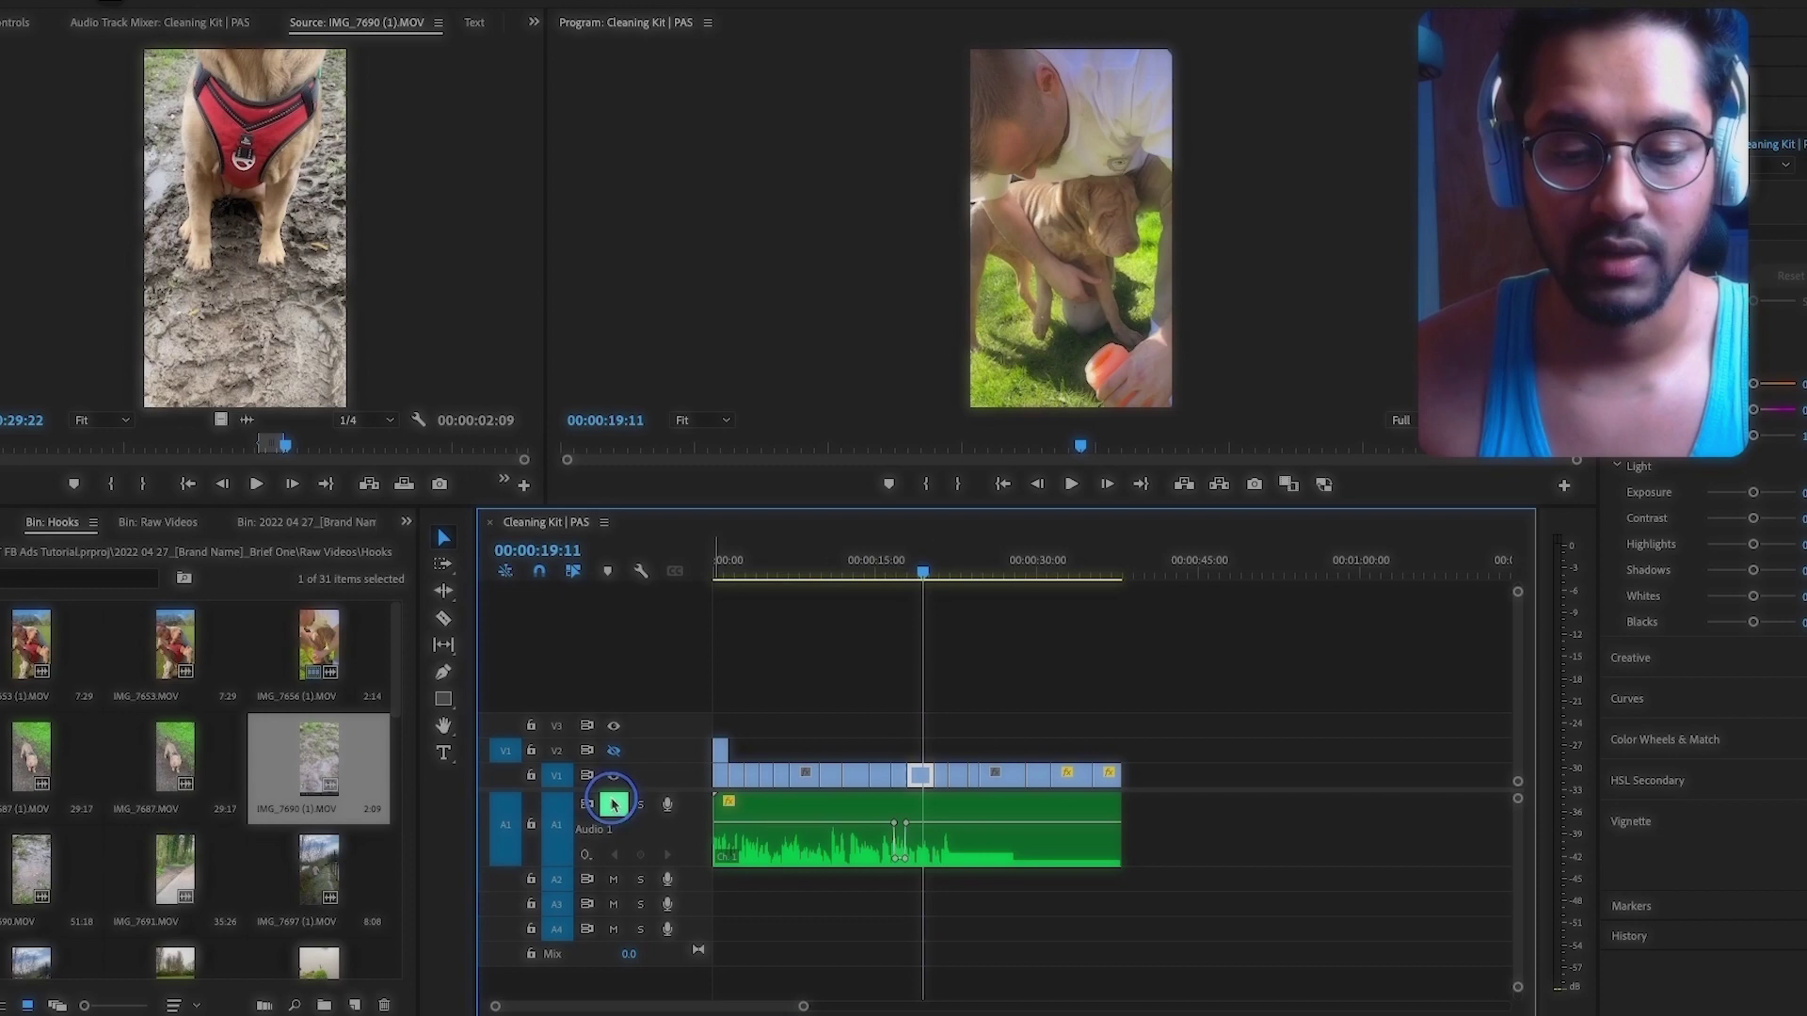
{"action": "left_click", "coordinate": [896, 565]}
{"action": "key", "text": "space"}
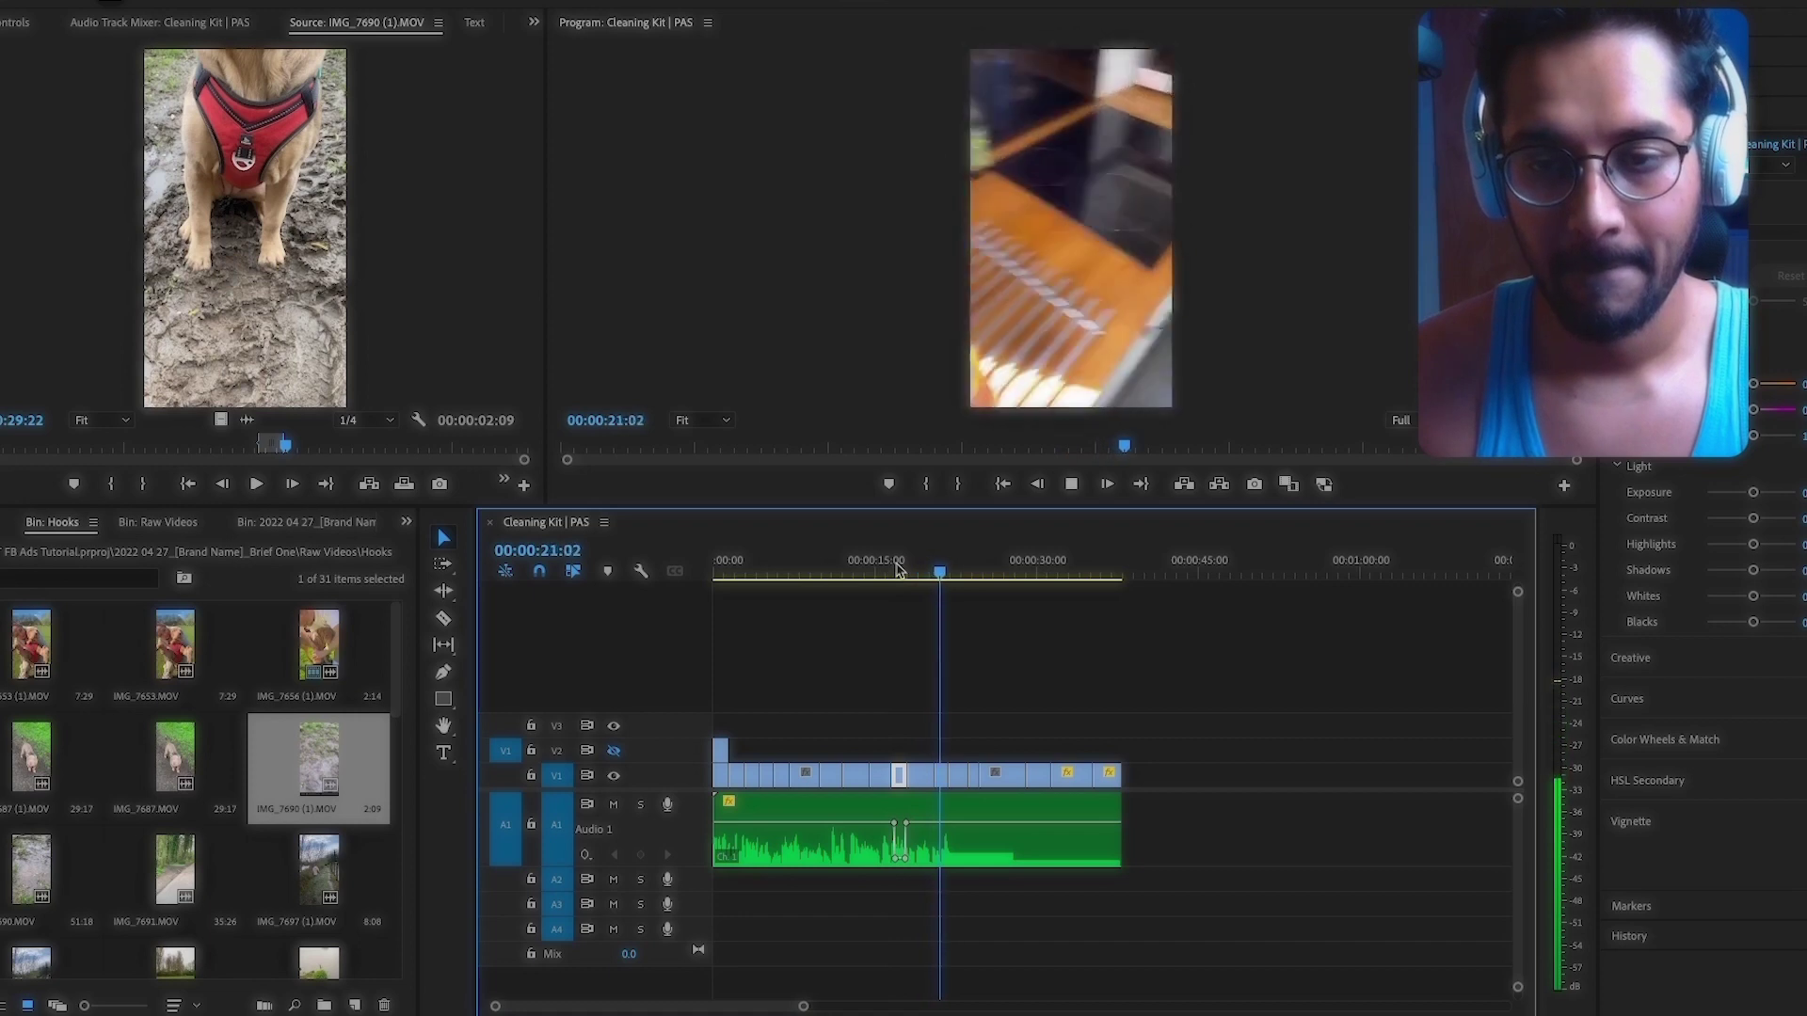
{"action": "key", "text": "space"}
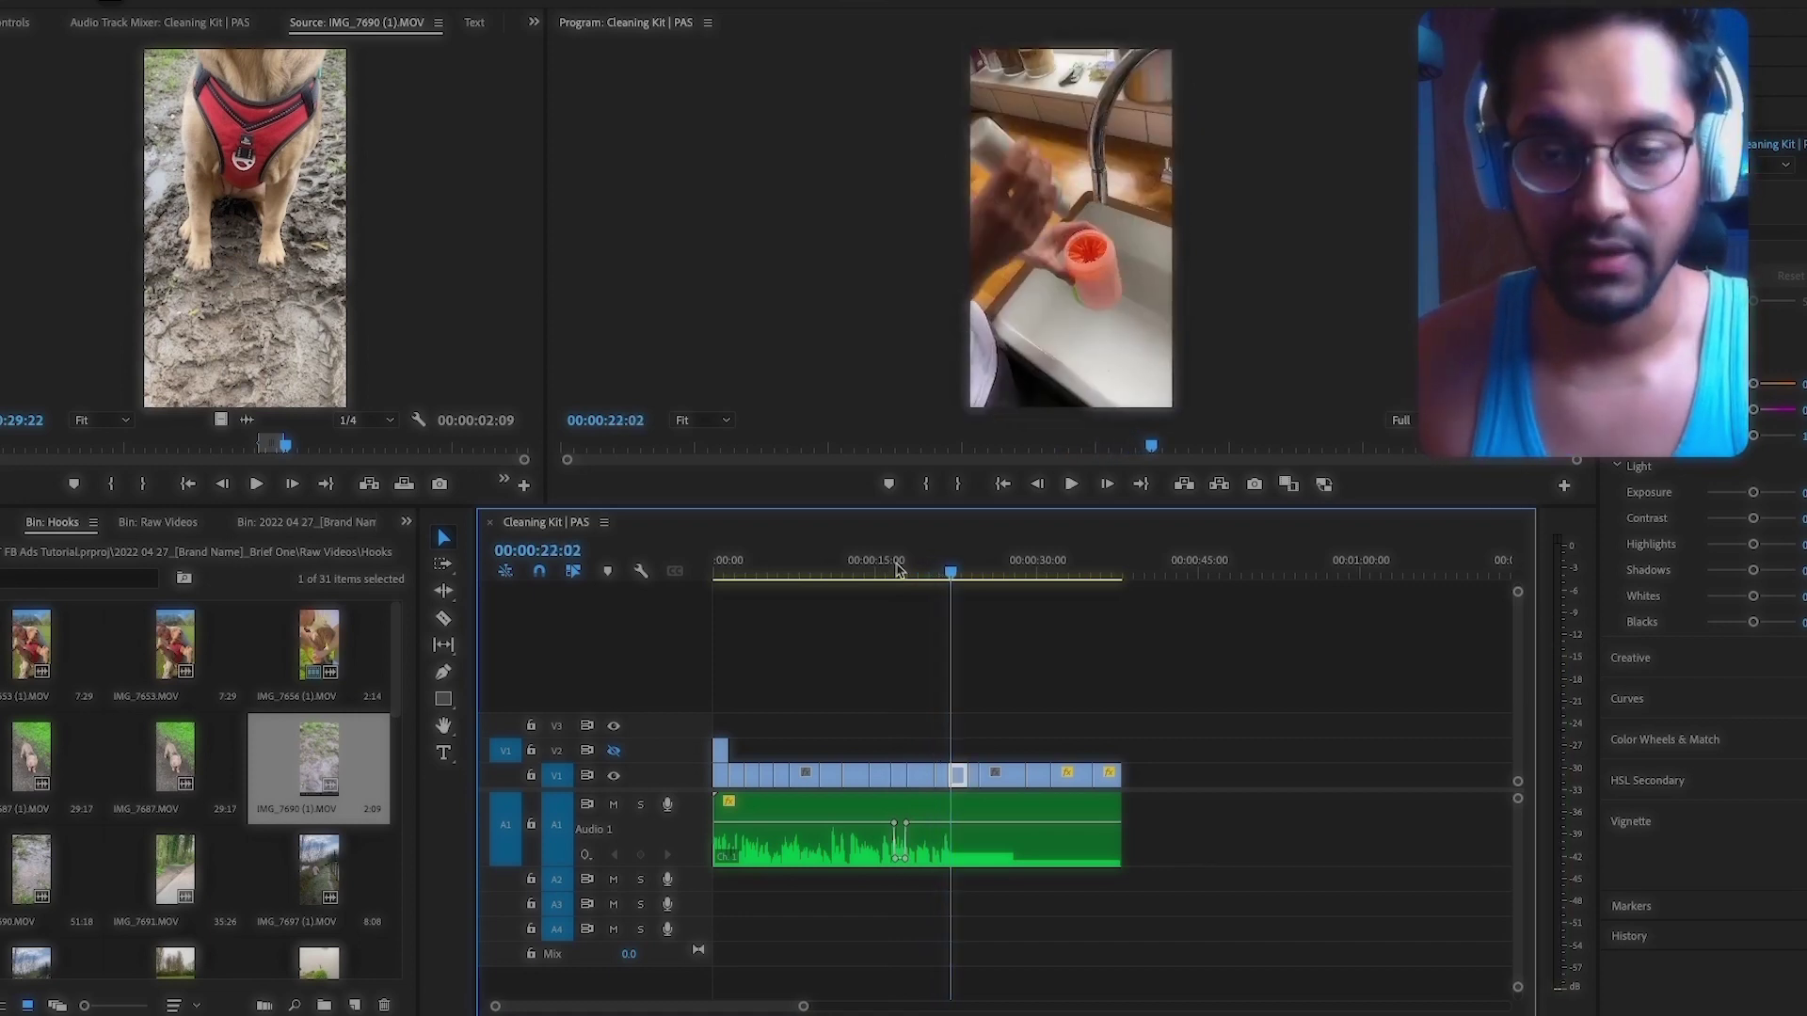
{"action": "left_click_drag", "start_coordinate": [951, 571], "coordinate": [981, 571]}
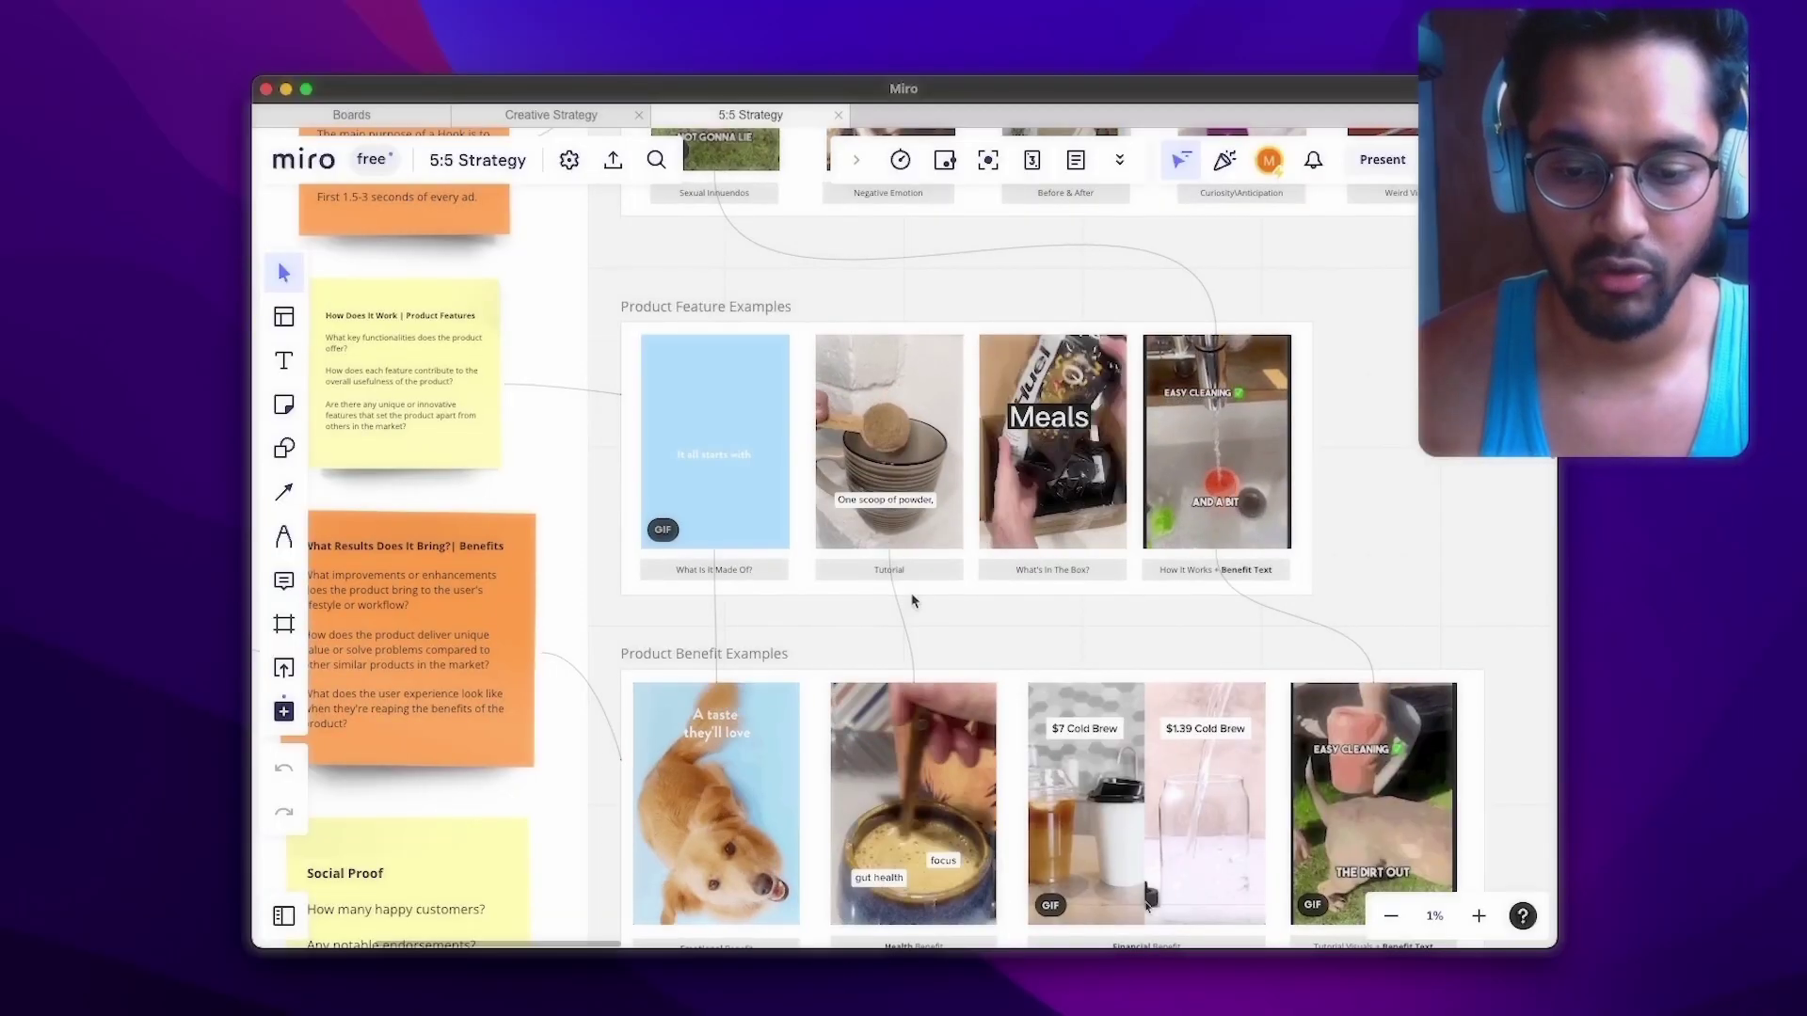
{"action": "scroll", "coordinate": [889, 478], "scroll_direction": "down", "scroll_amount": 1}
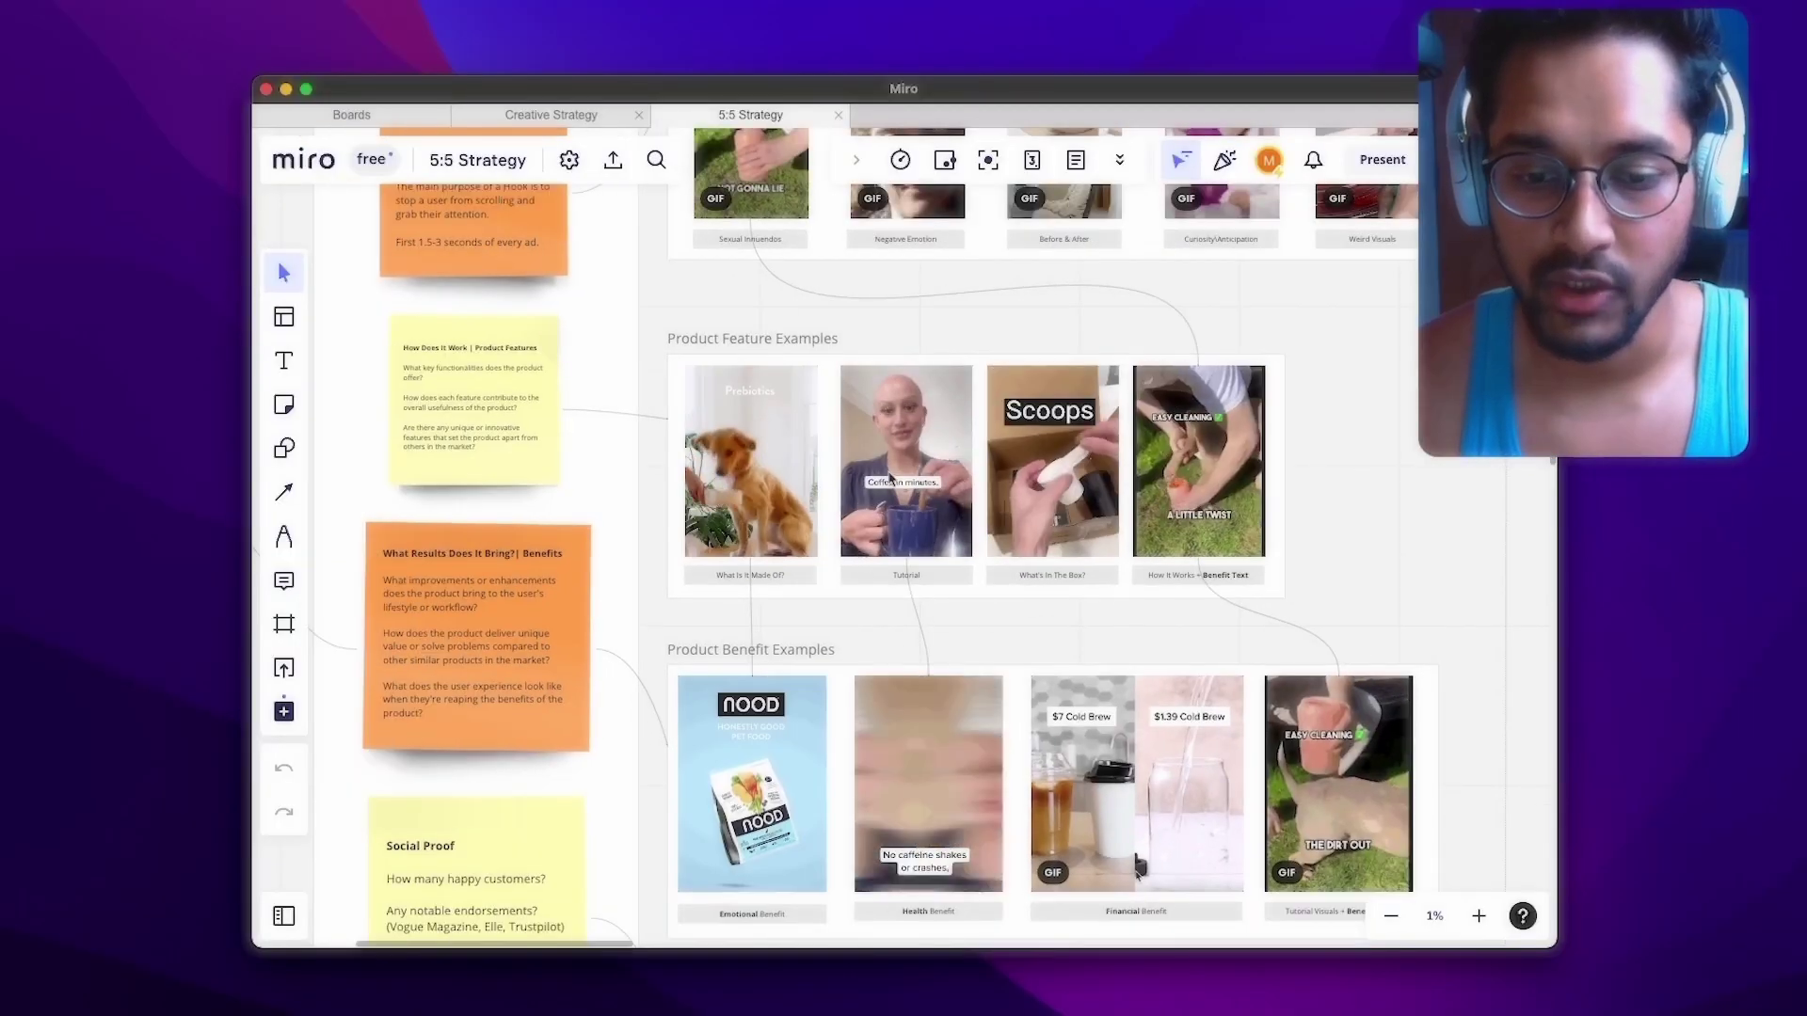
{"action": "scroll", "coordinate": [889, 478], "scroll_direction": "down", "scroll_amount": 3}
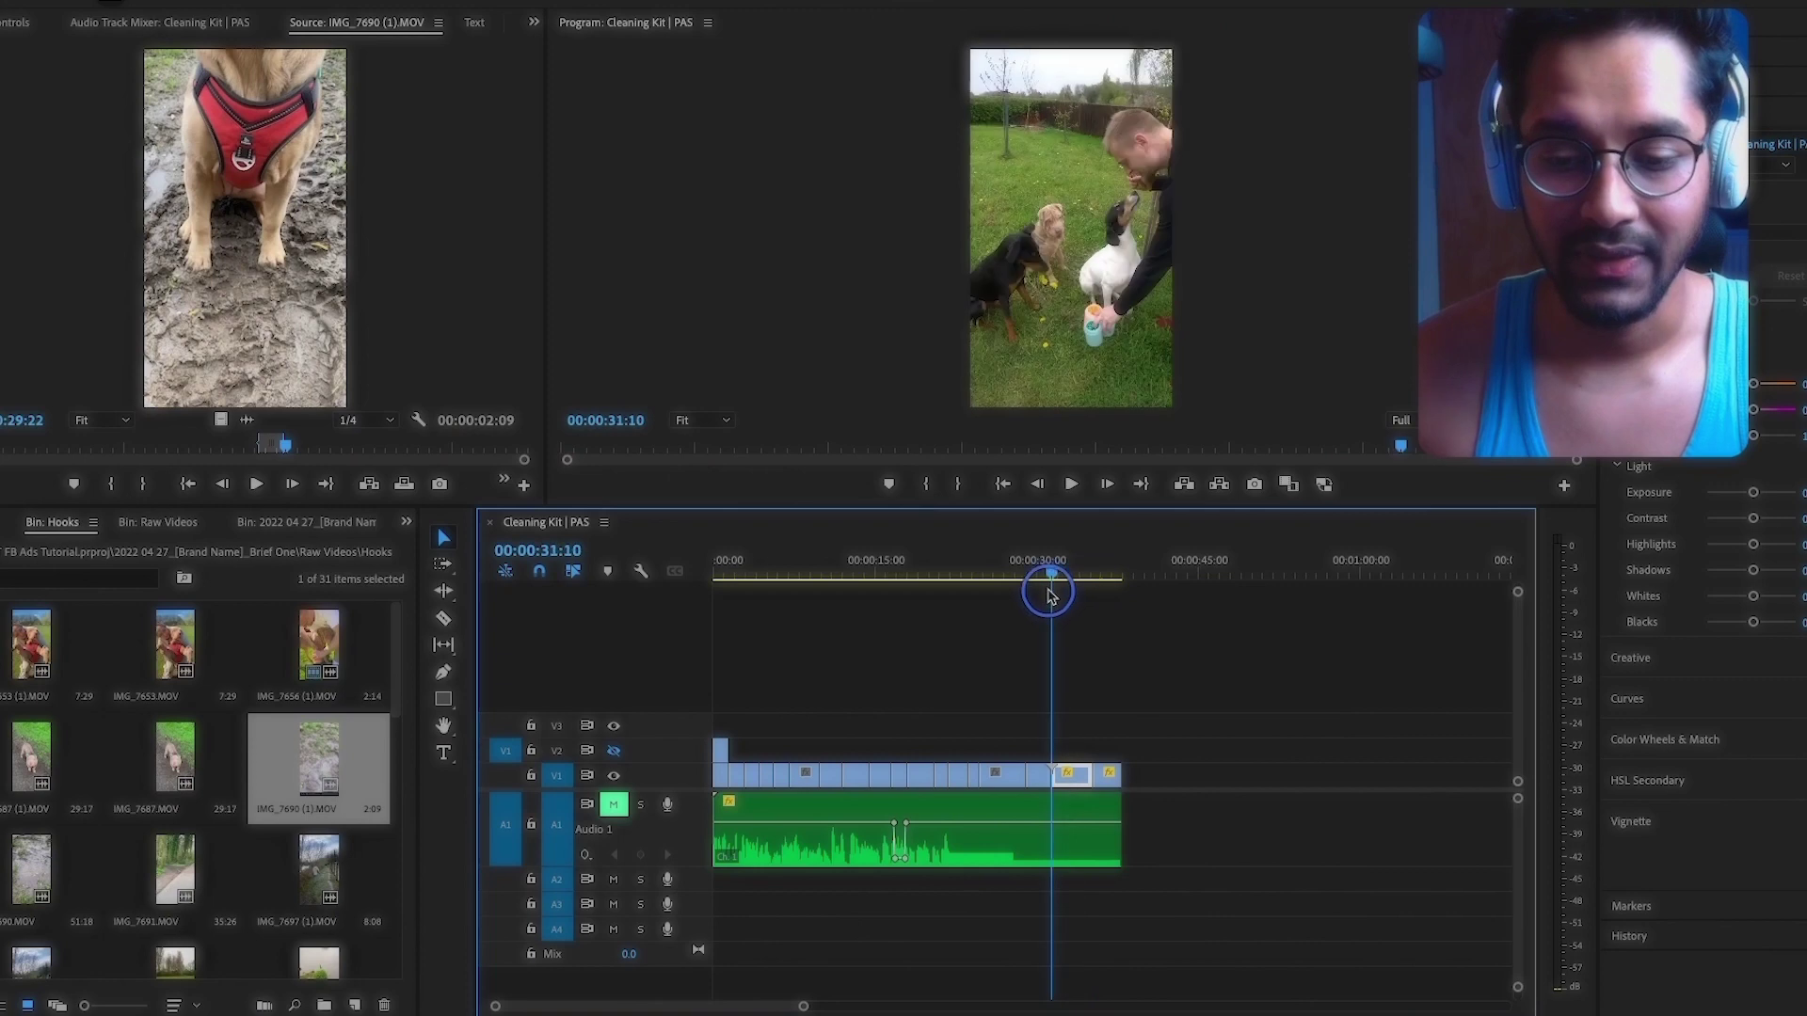
{"action": "left_click_drag", "start_coordinate": [1048, 593], "coordinate": [1117, 596]}
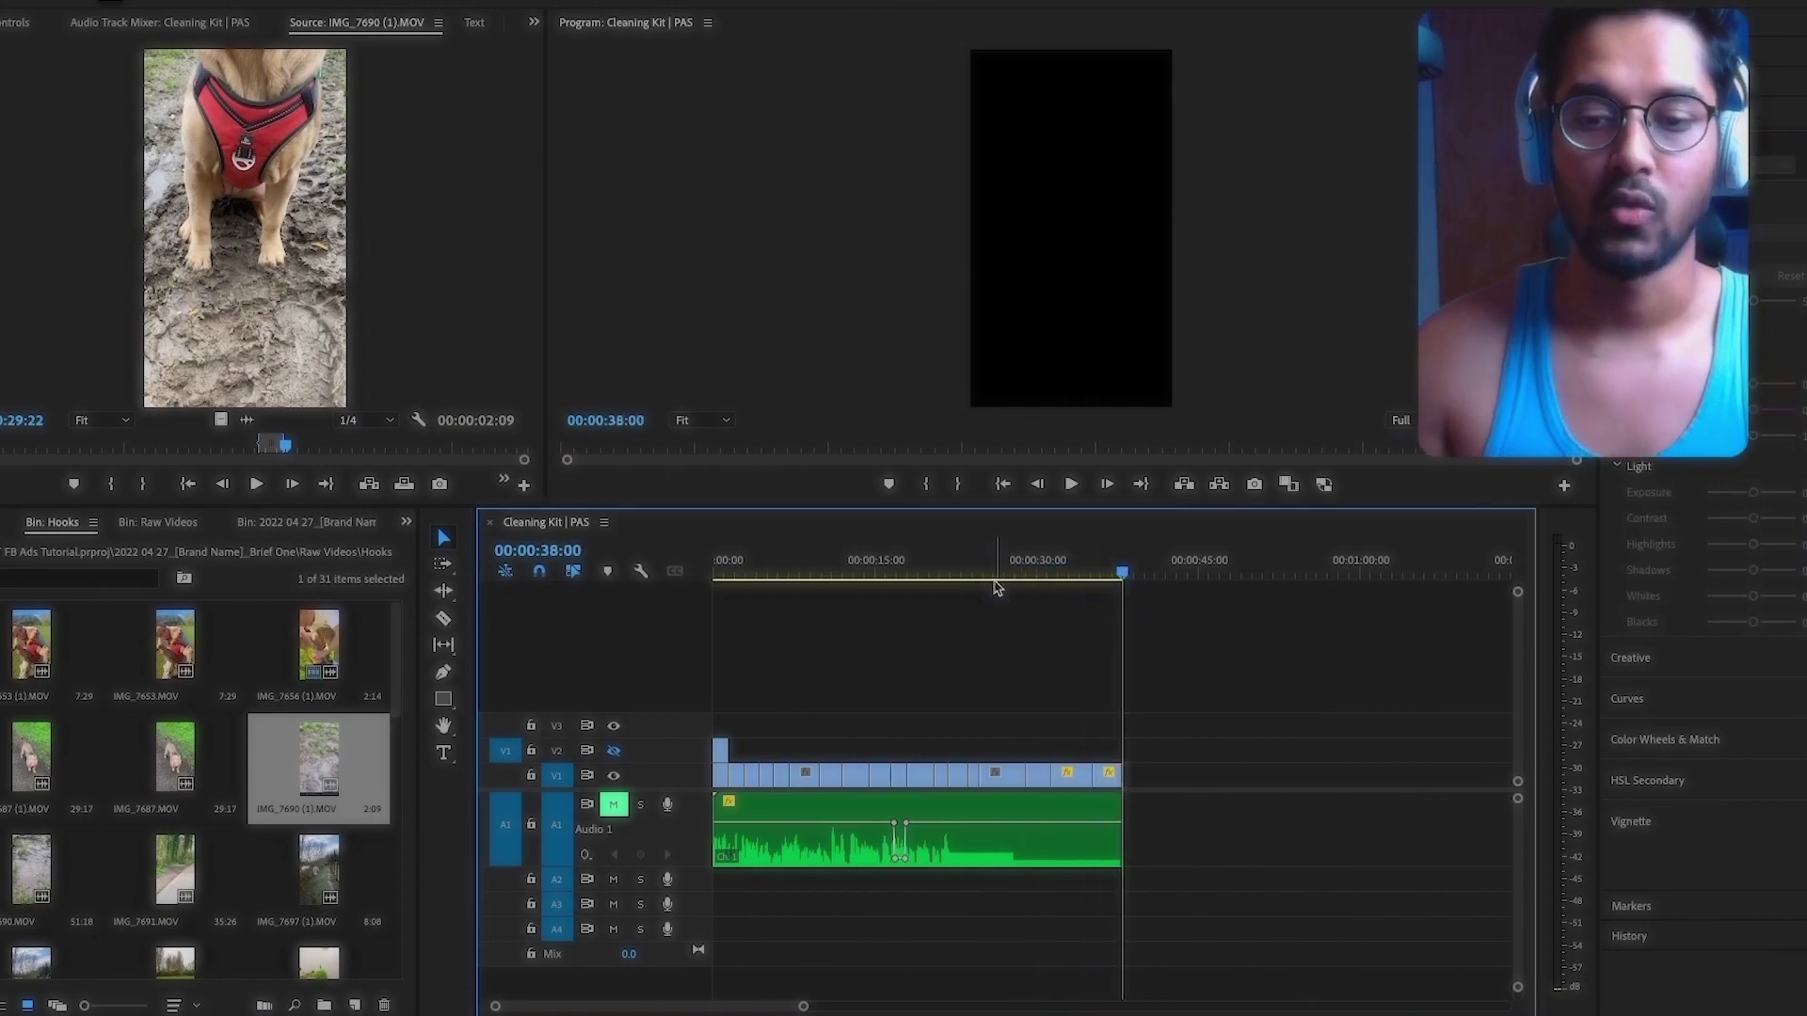
{"action": "left_click", "coordinate": [950, 572]}
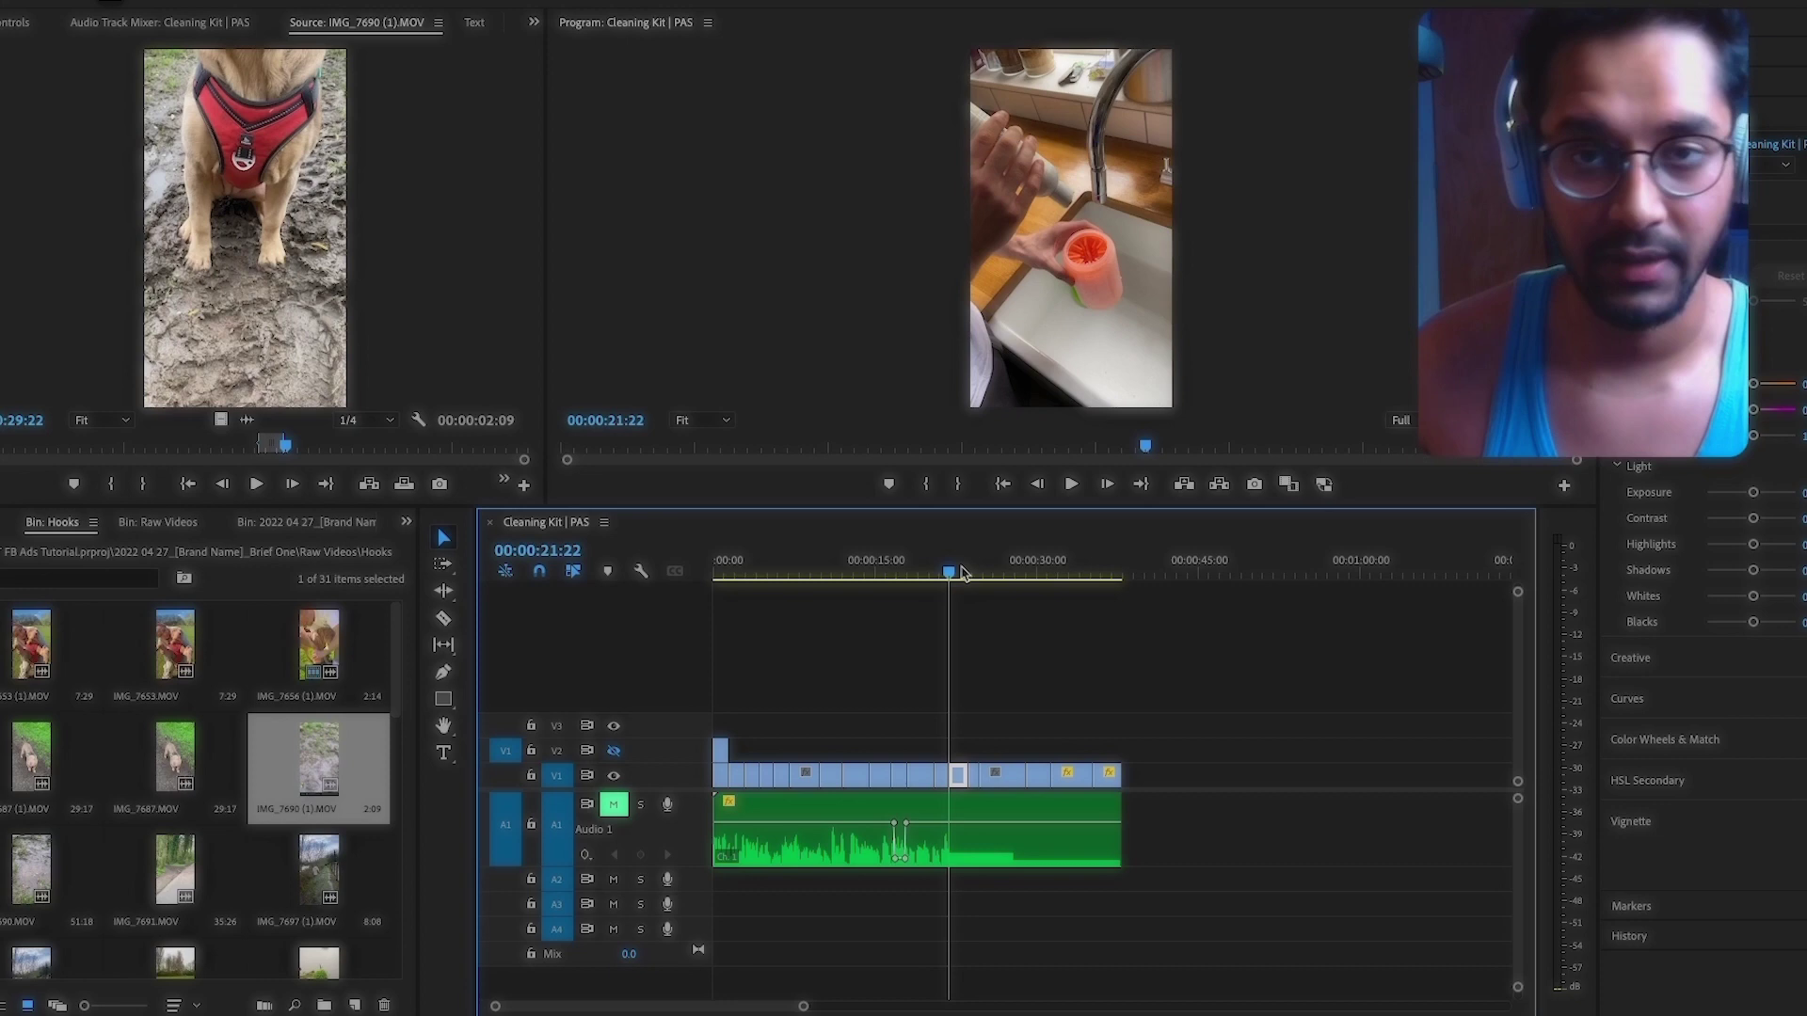
{"action": "left_click_drag", "start_coordinate": [960, 572], "coordinate": [701, 576]}
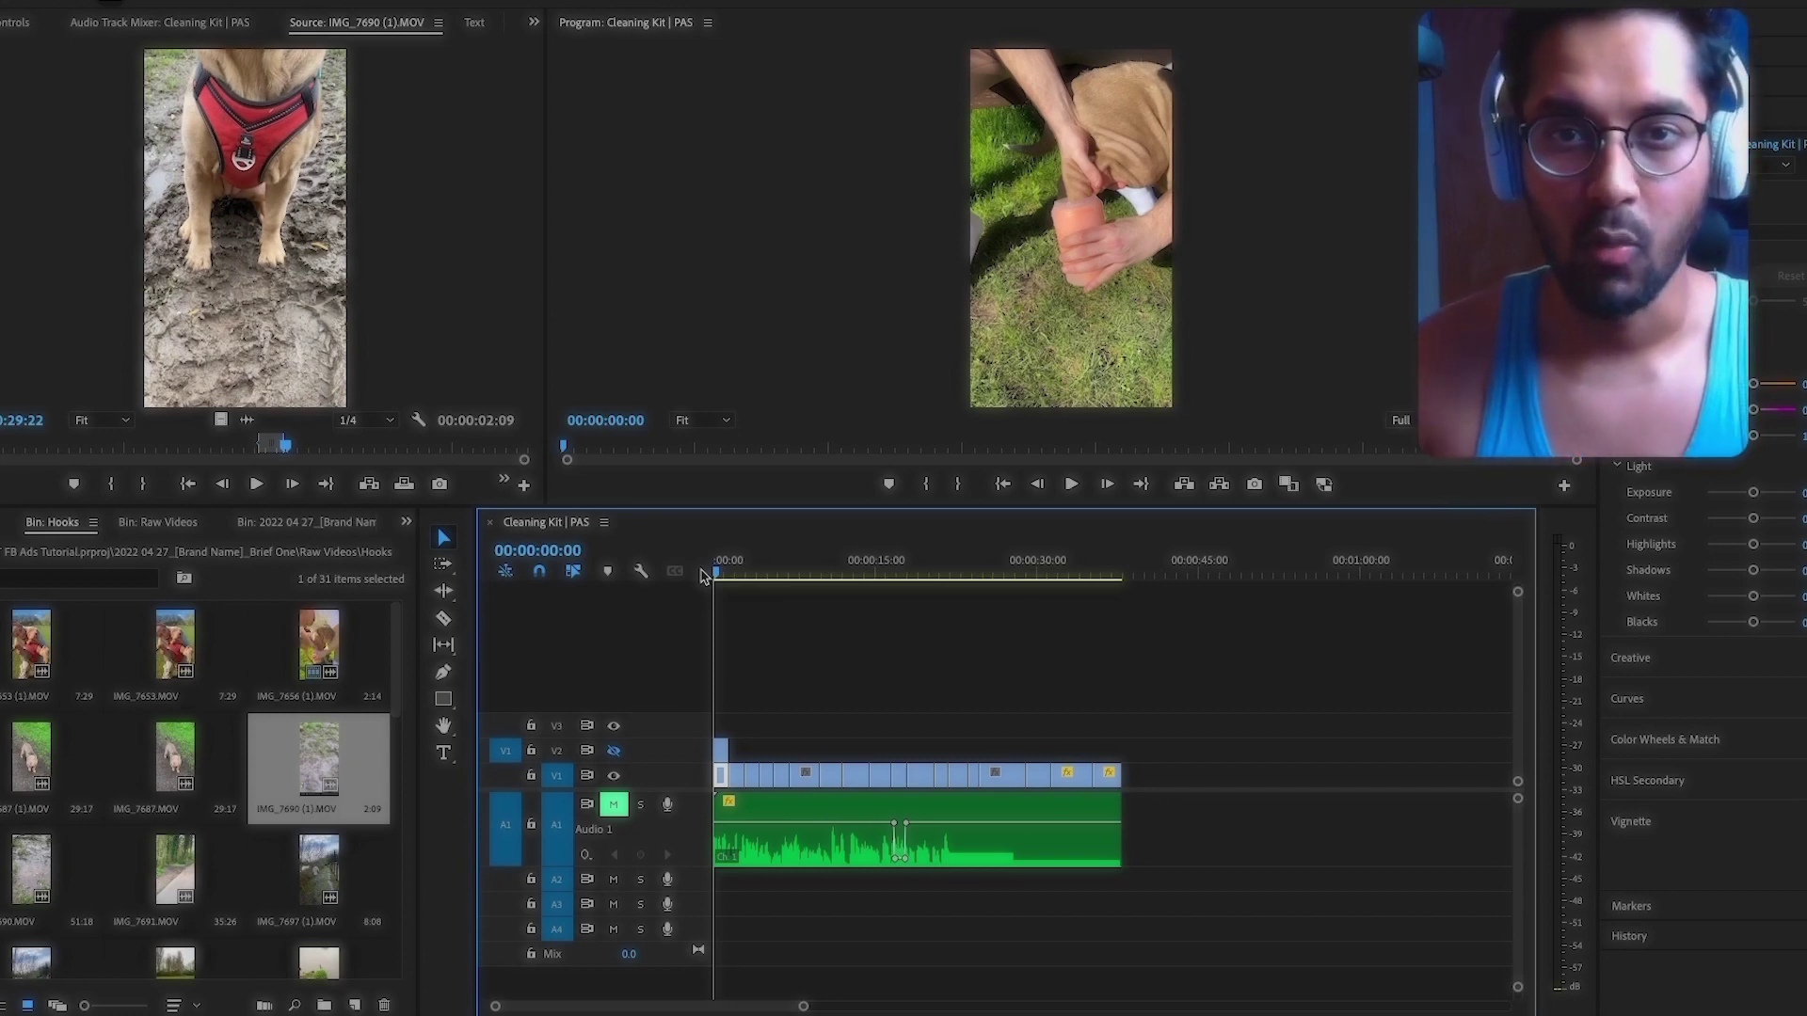
{"action": "mouse_move", "coordinate": [704, 573]}
{"action": "left_mouse_down"}
{"action": "mouse_move", "coordinate": [1105, 573]}
{"action": "mouse_move", "coordinate": [686, 568]}
{"action": "left_mouse_up"}
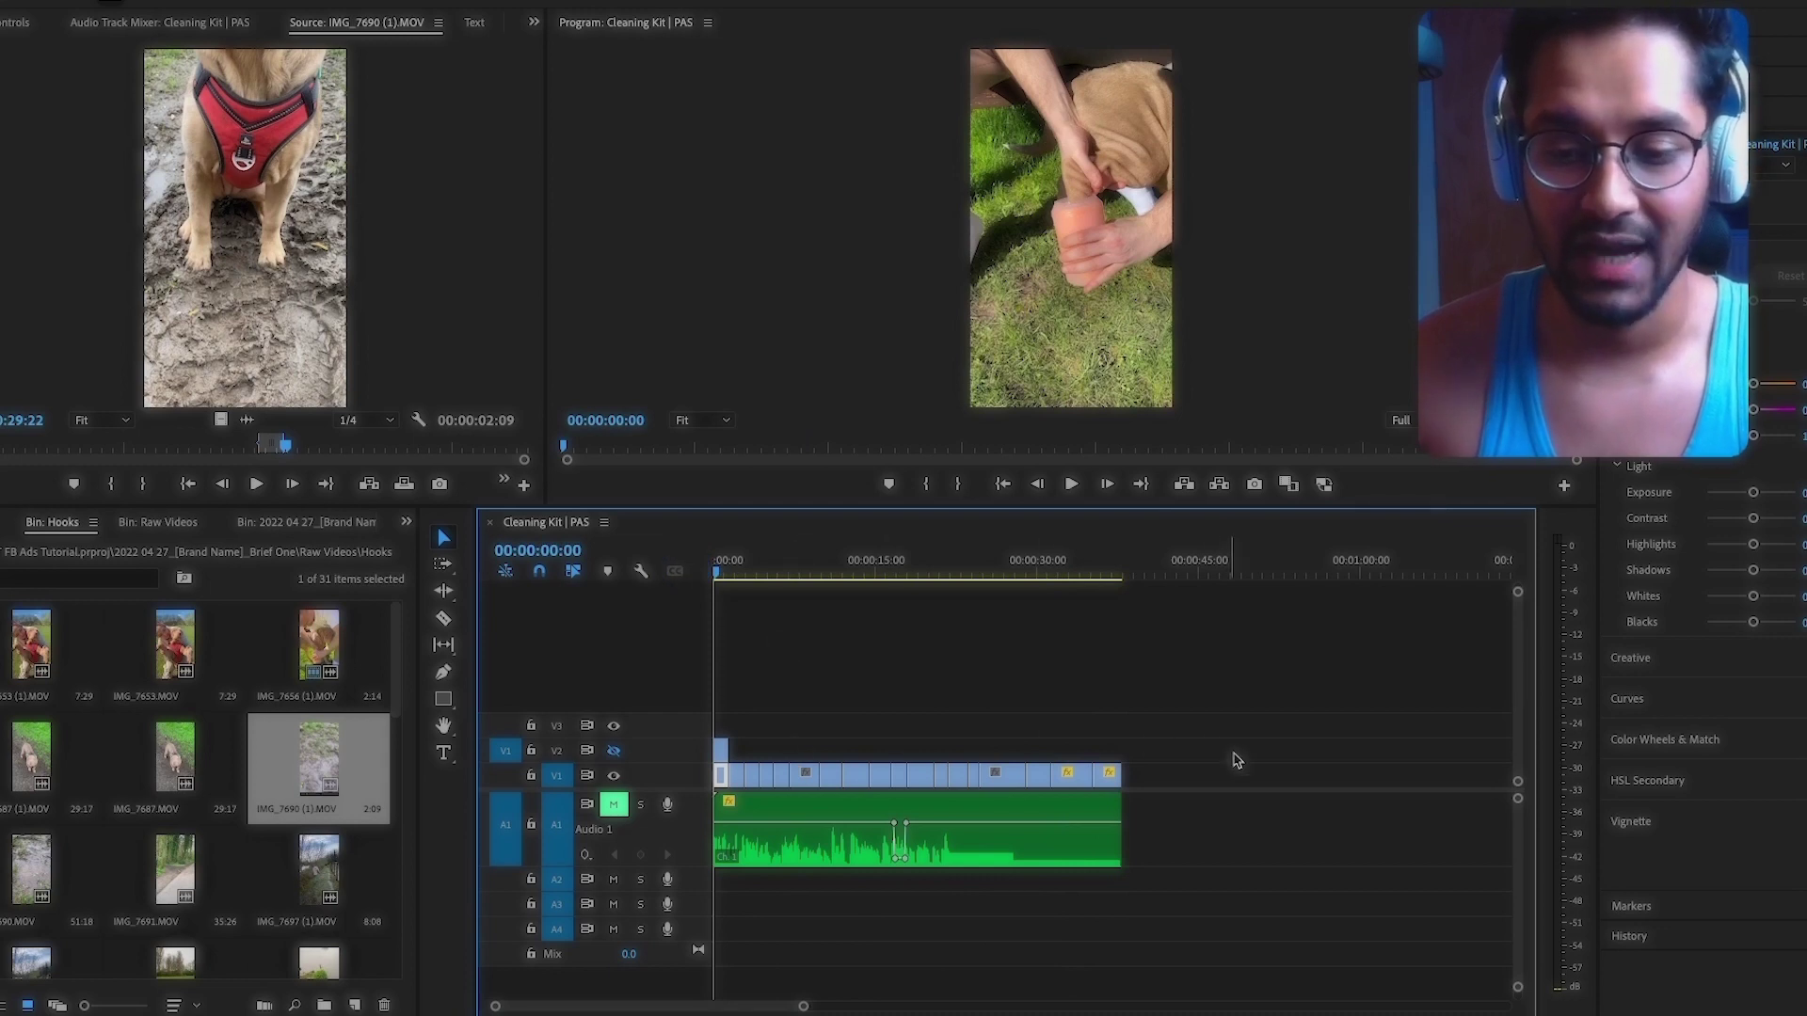
Step: Duplicate the edit after itself, zoom out, and put the playhead at the second copy's start
{"action": "key", "text": "ctrl+z"}
{"action": "key", "text": "End"}
{"action": "key", "text": "minus"}
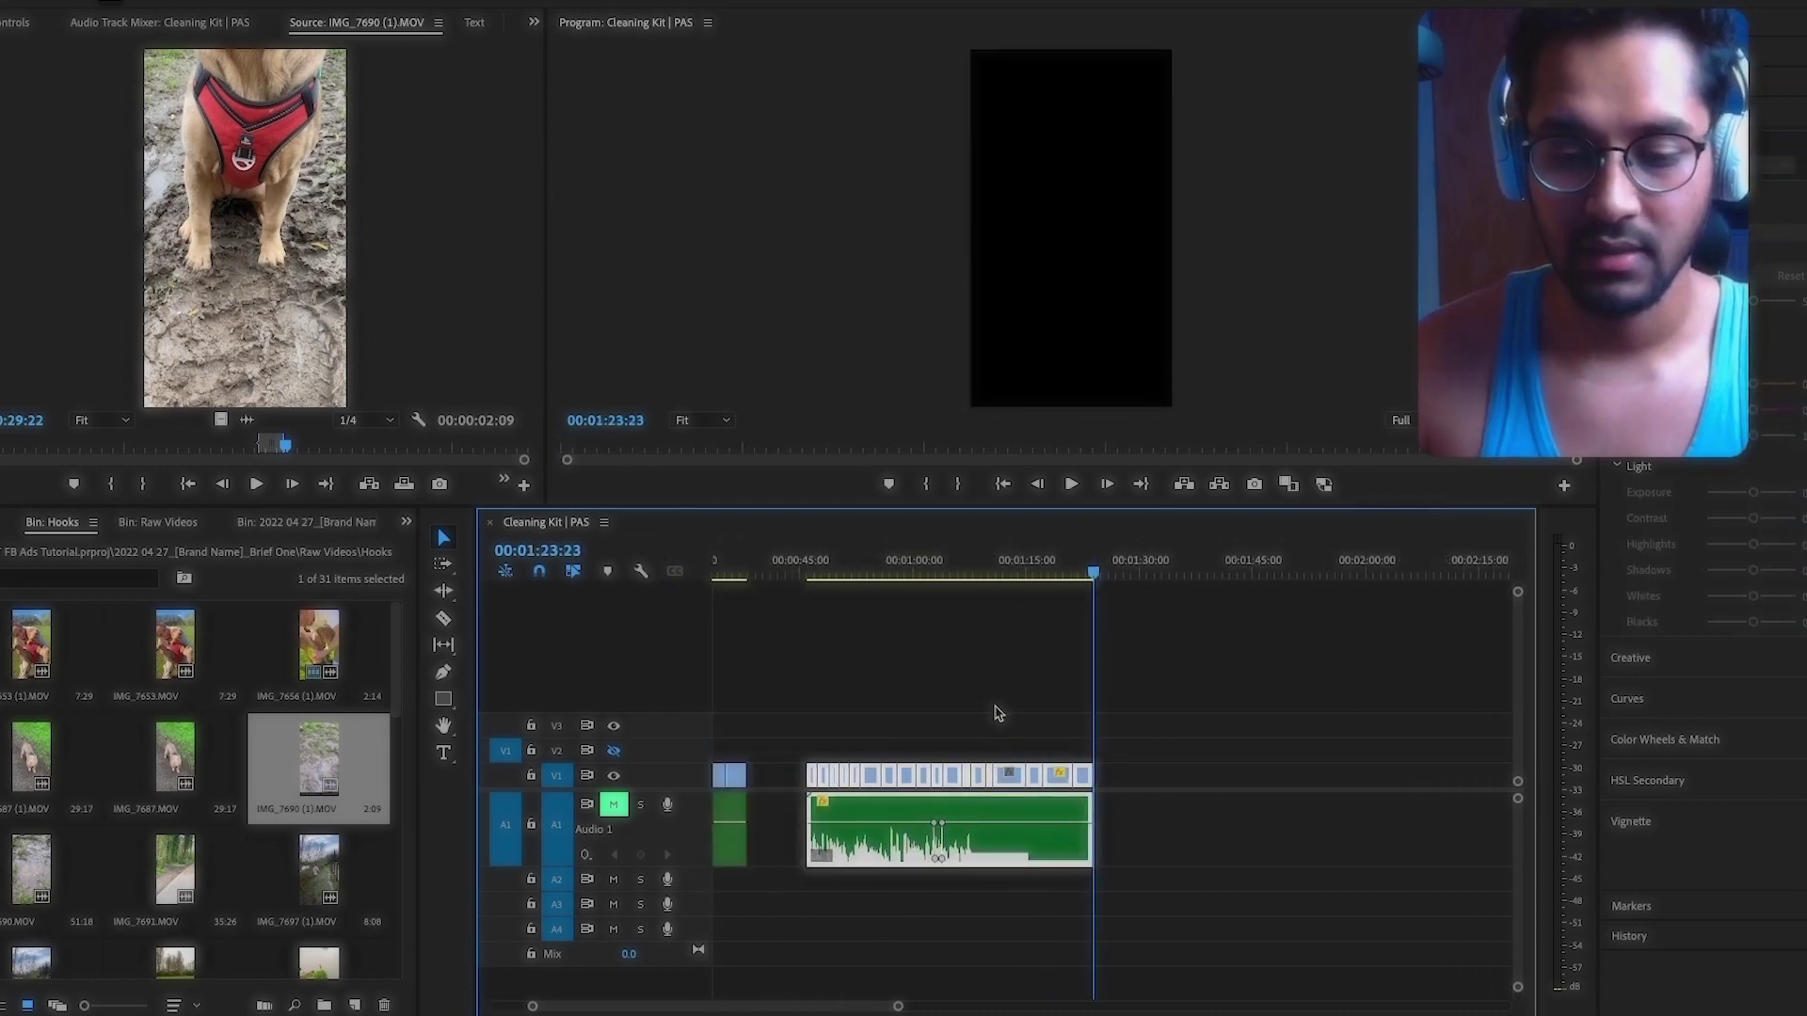
{"action": "scroll", "coordinate": [992, 714], "scroll_direction": "up", "scroll_amount": 5}
{"action": "left_click", "coordinate": [1059, 570]}
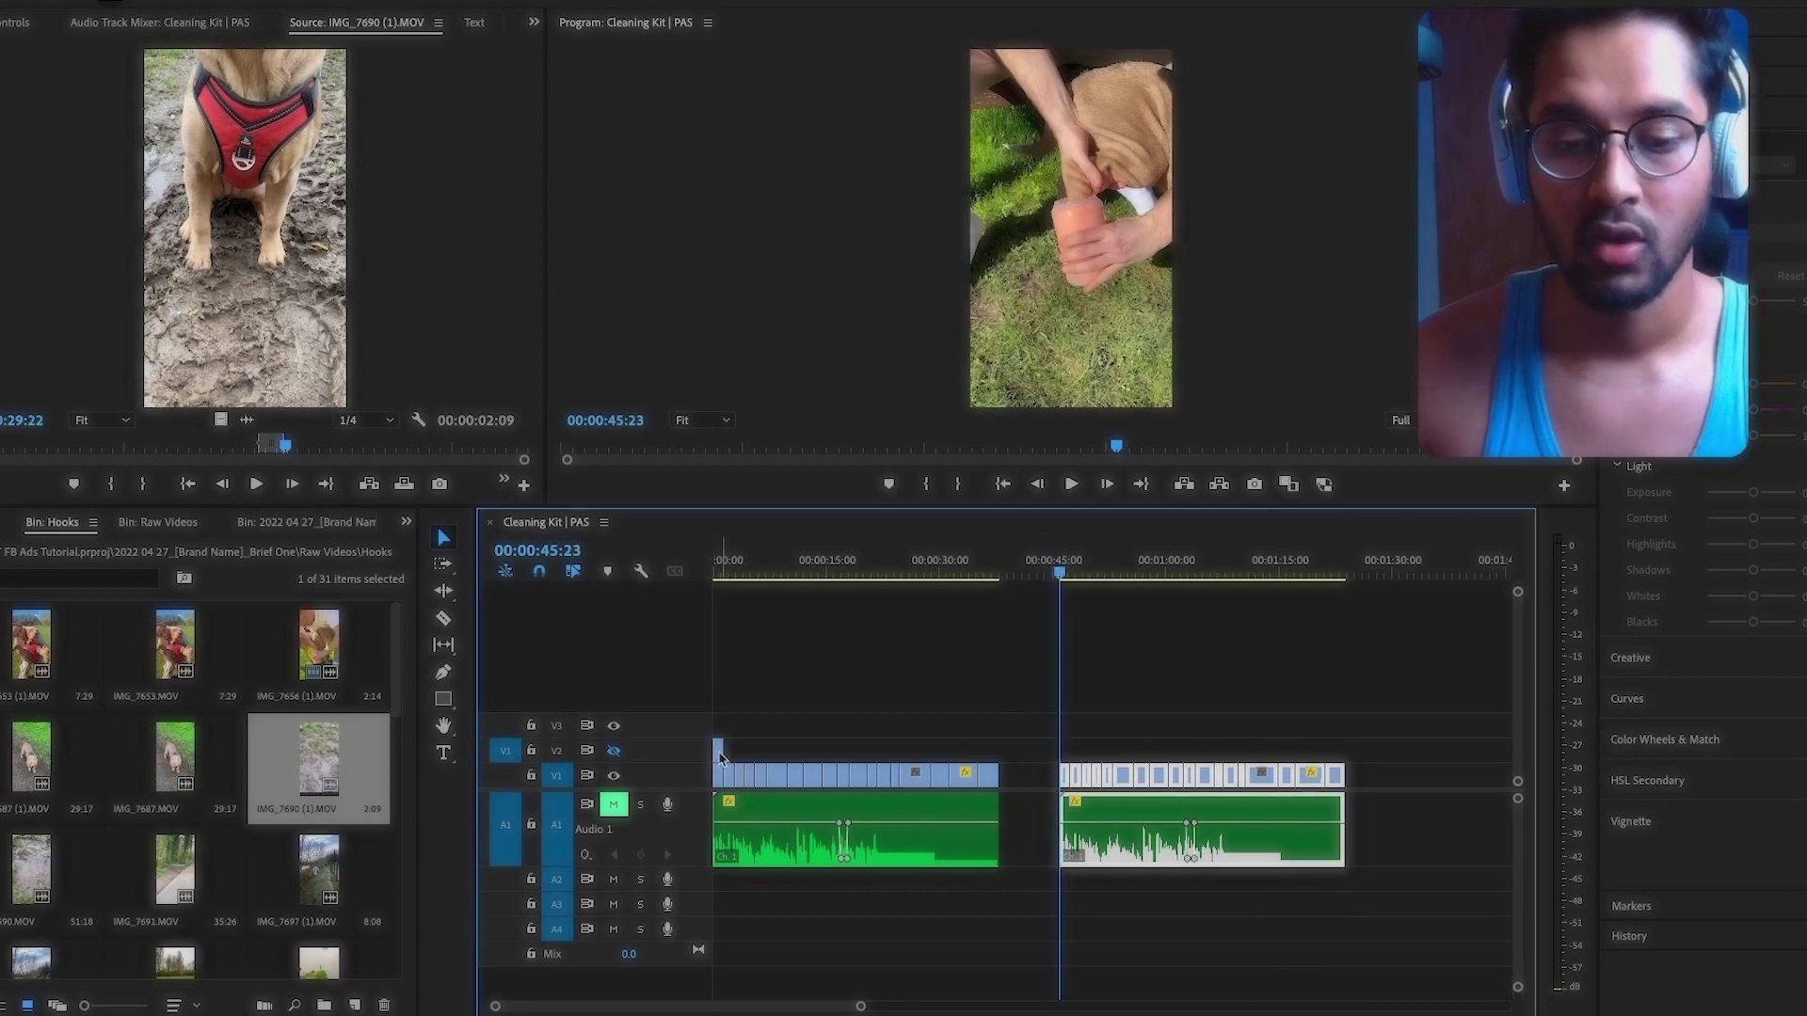
Step: Place the short V2 overlay at 00:00:45:23, toggle V2 visibility, and preview both sections
{"action": "left_click_drag", "start_coordinate": [720, 758], "coordinate": [1064, 750]}
{"action": "left_click", "coordinate": [616, 753]}
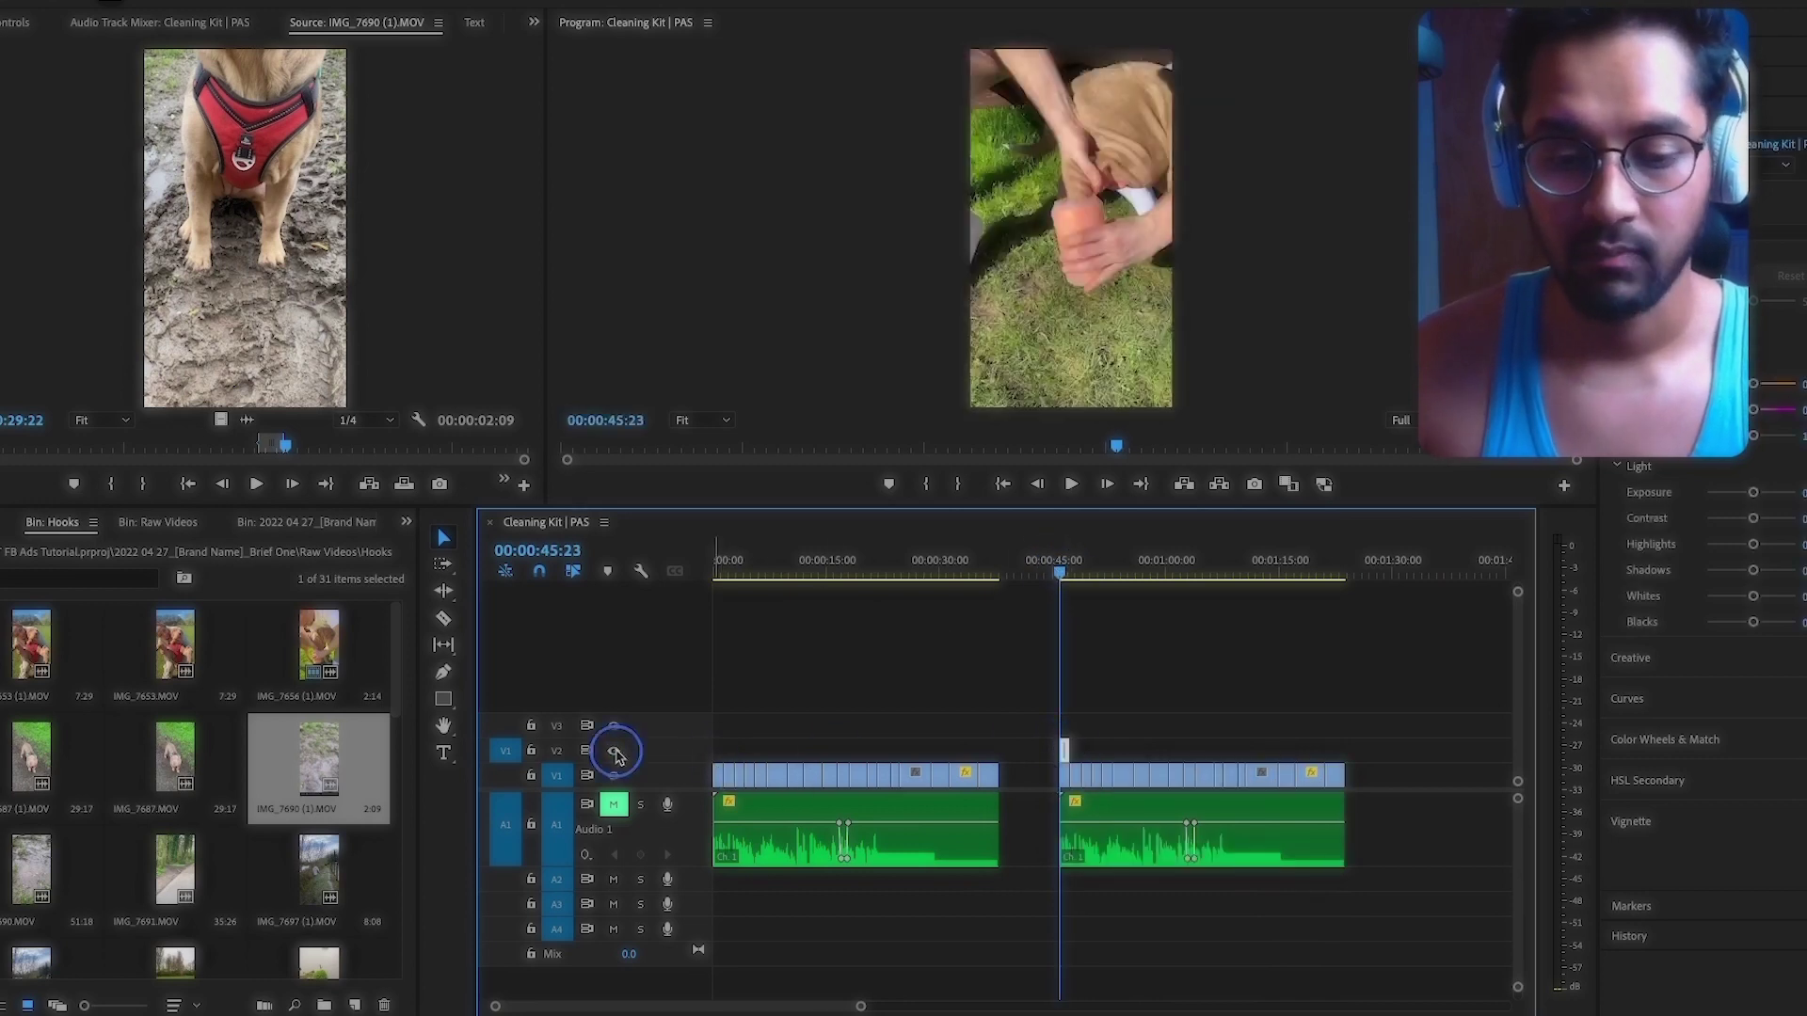
{"action": "left_click", "coordinate": [717, 569]}
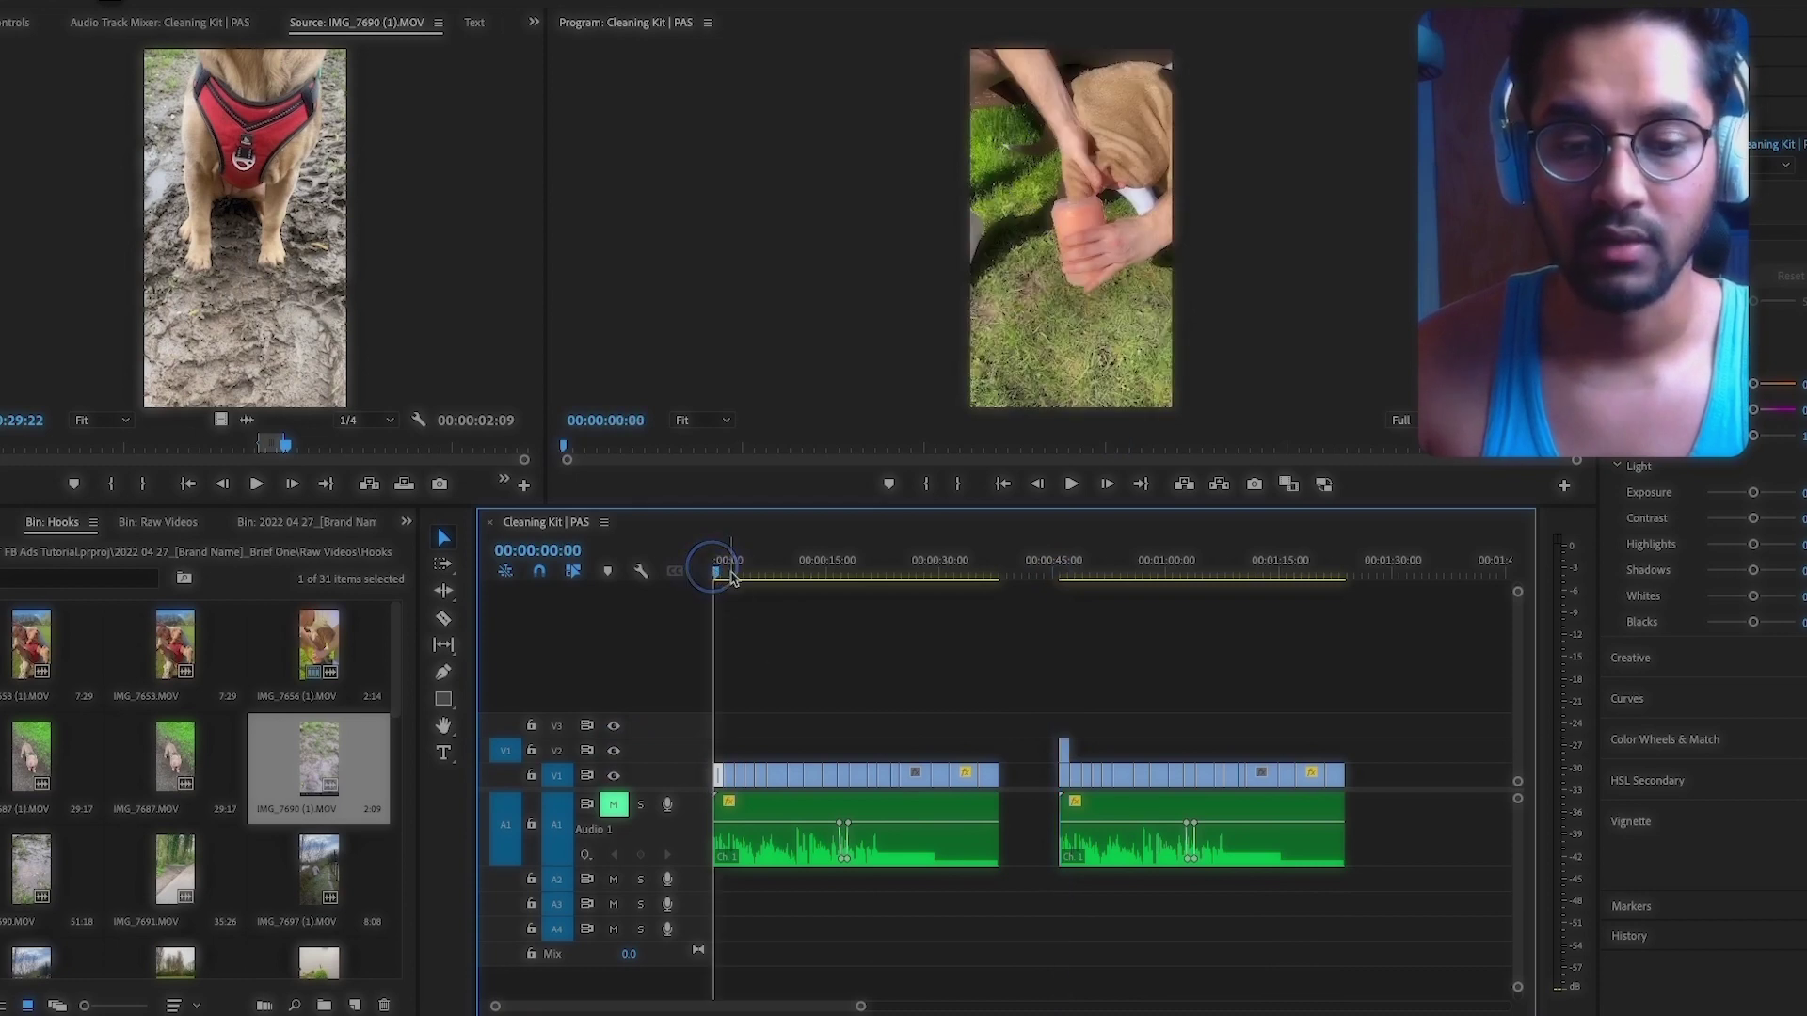
{"action": "left_click", "coordinate": [724, 570]}
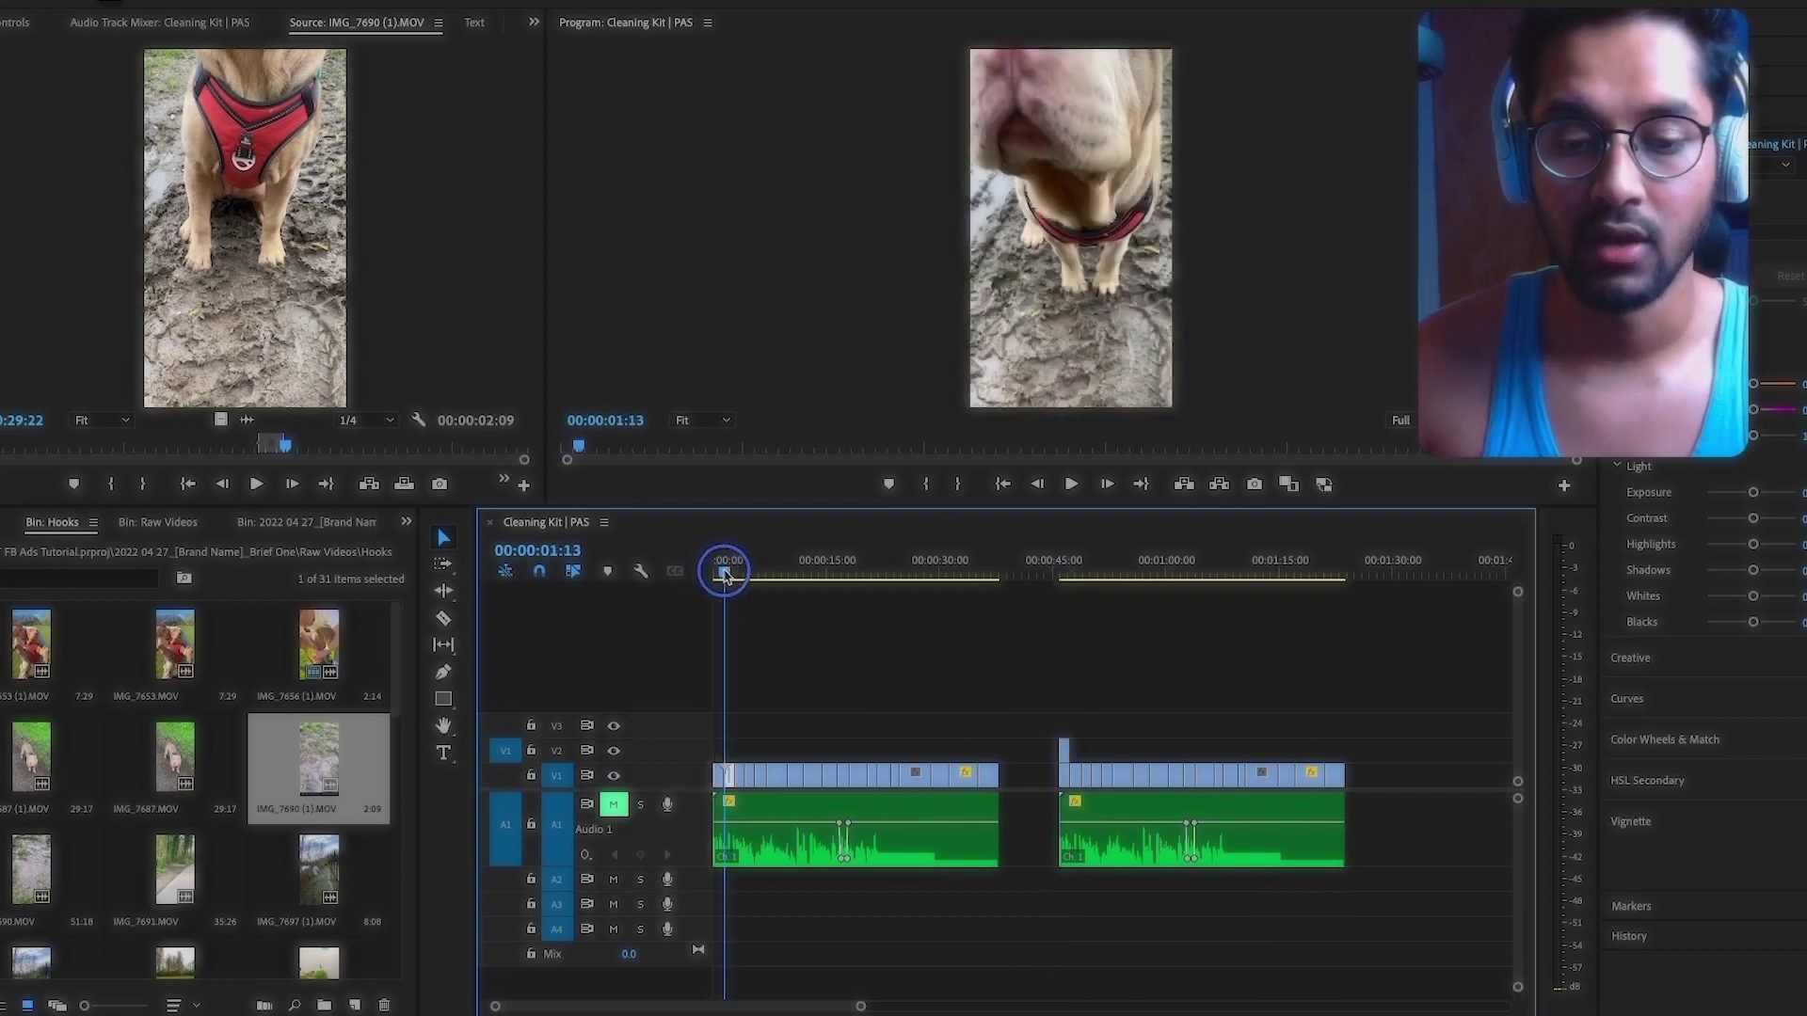
{"action": "left_click", "coordinate": [1055, 571]}
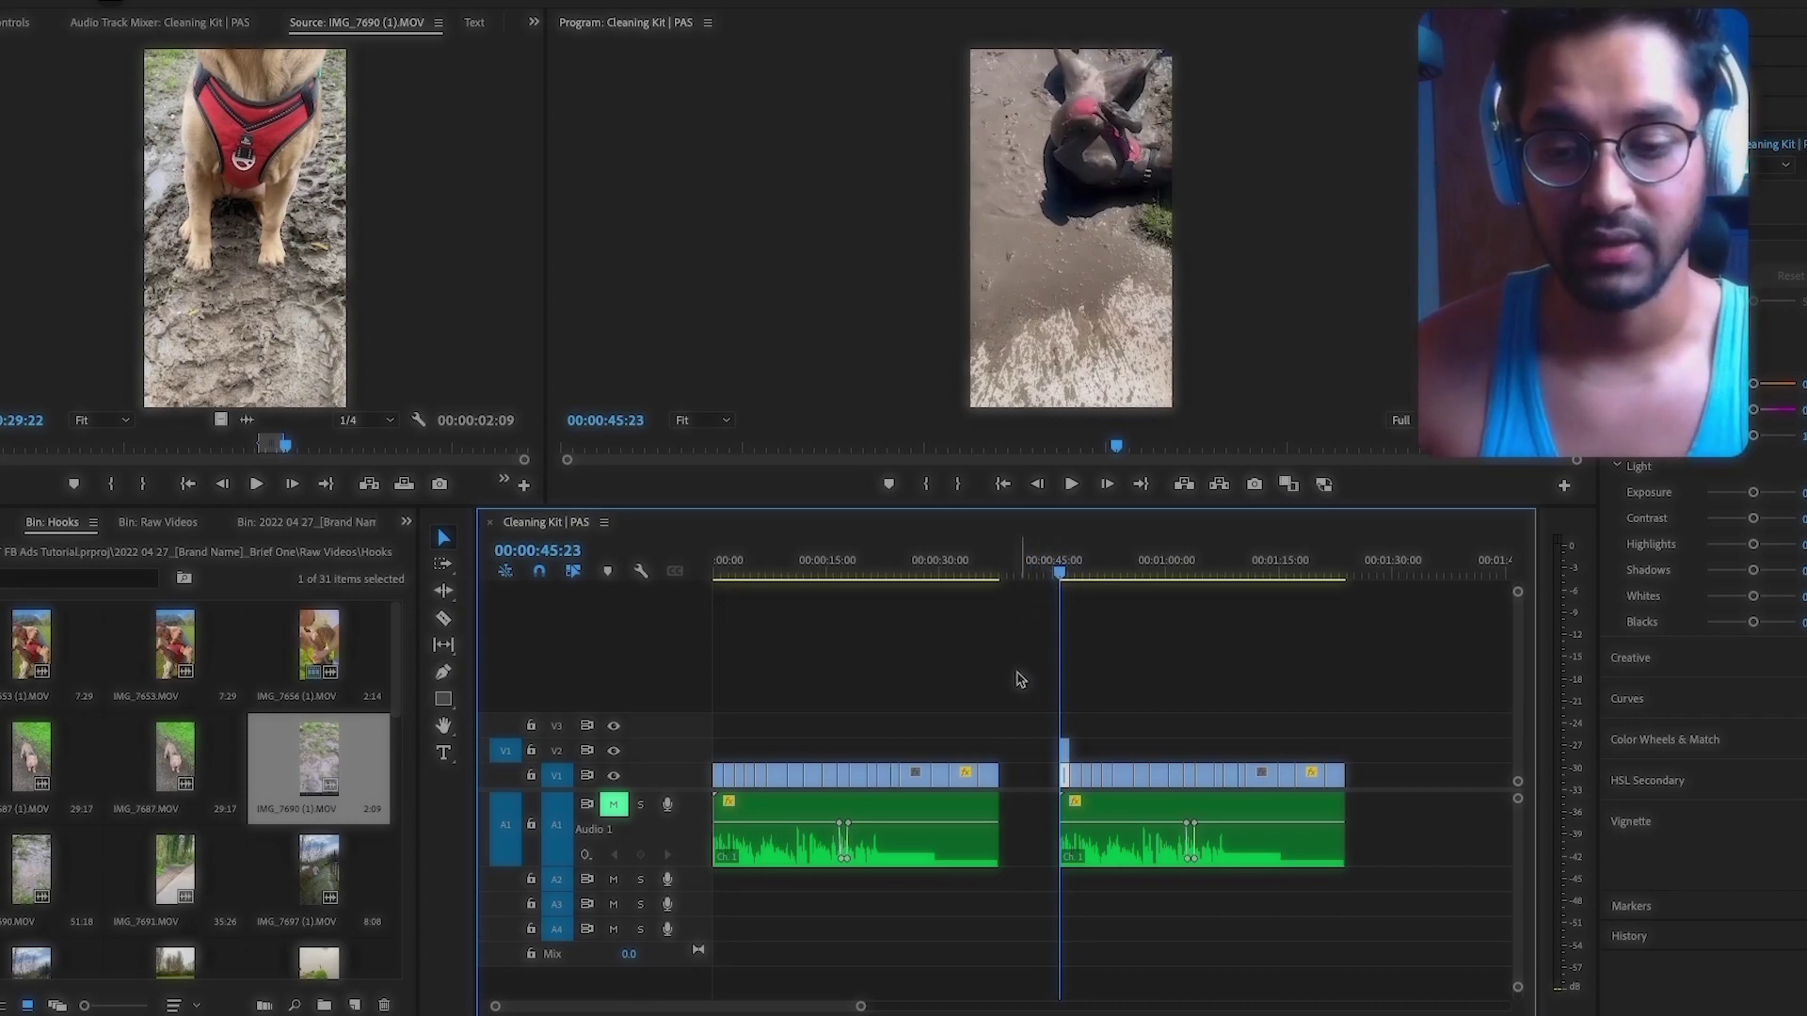
{"action": "left_click", "coordinate": [980, 571]}
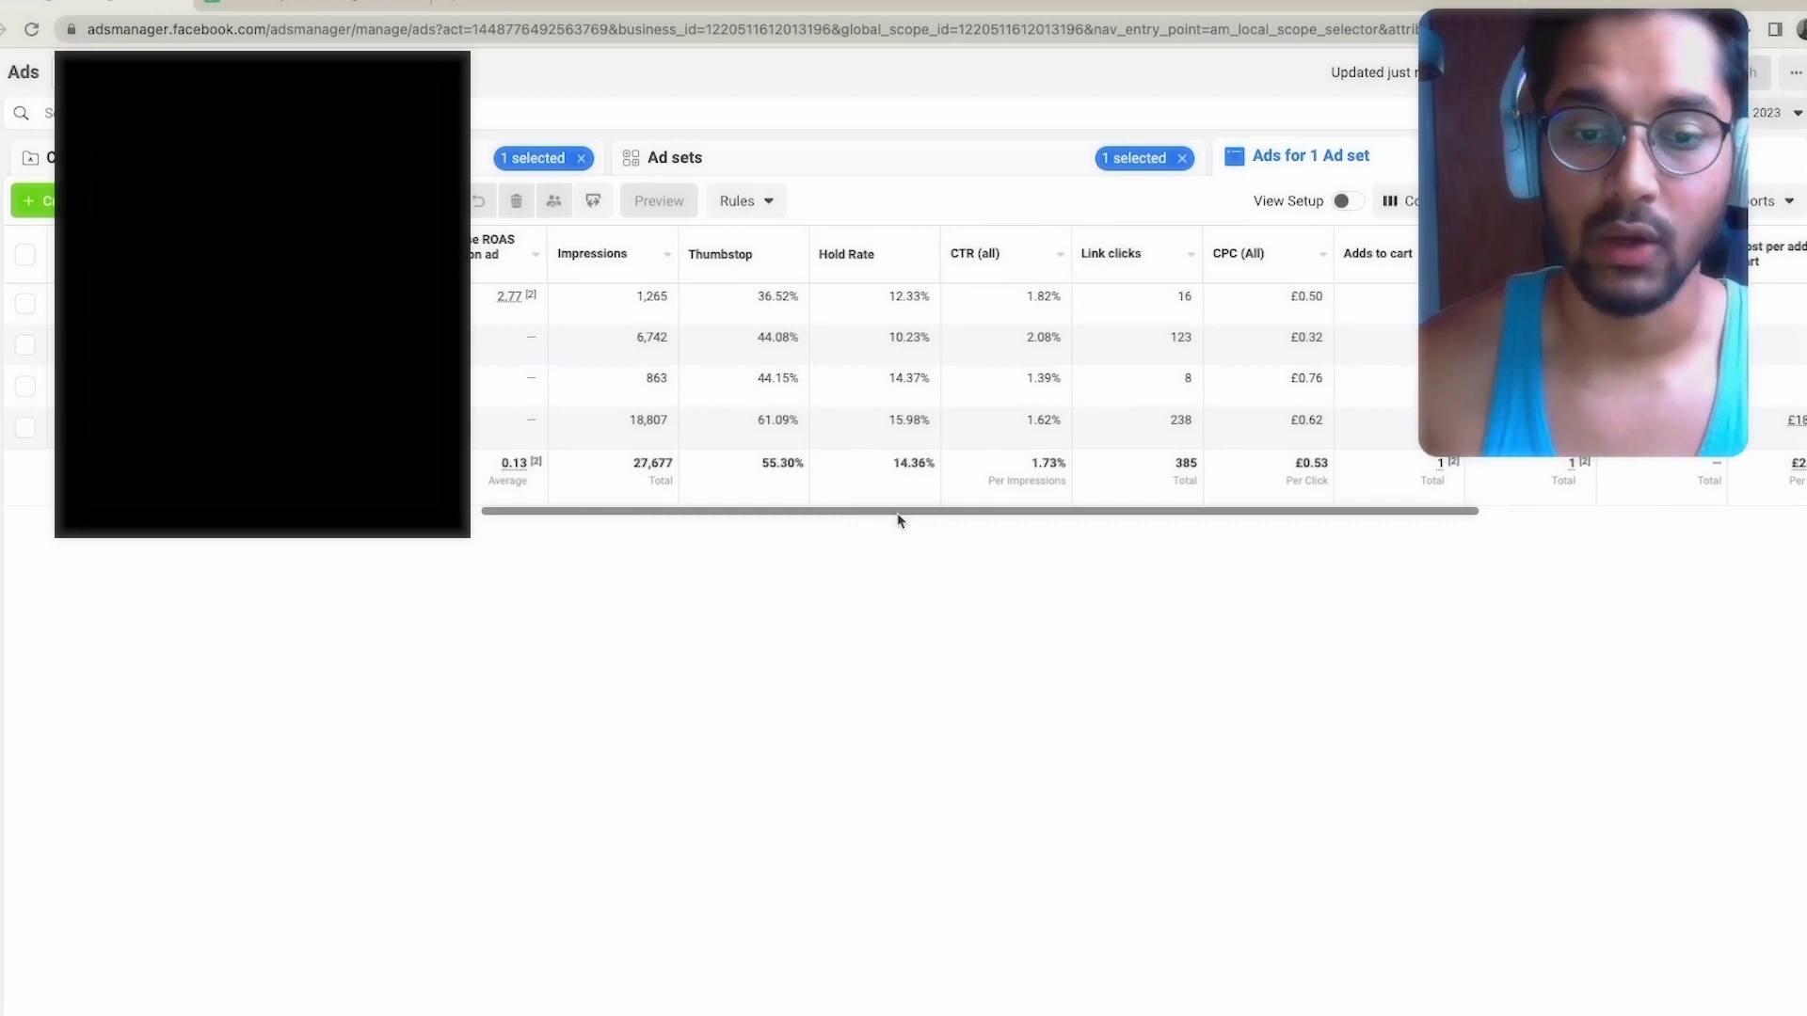
Step: Highlight the 61.09% Thumbstop rate and the first ad's metrics row to compare them
{"action": "double_click", "coordinate": [759, 420]}
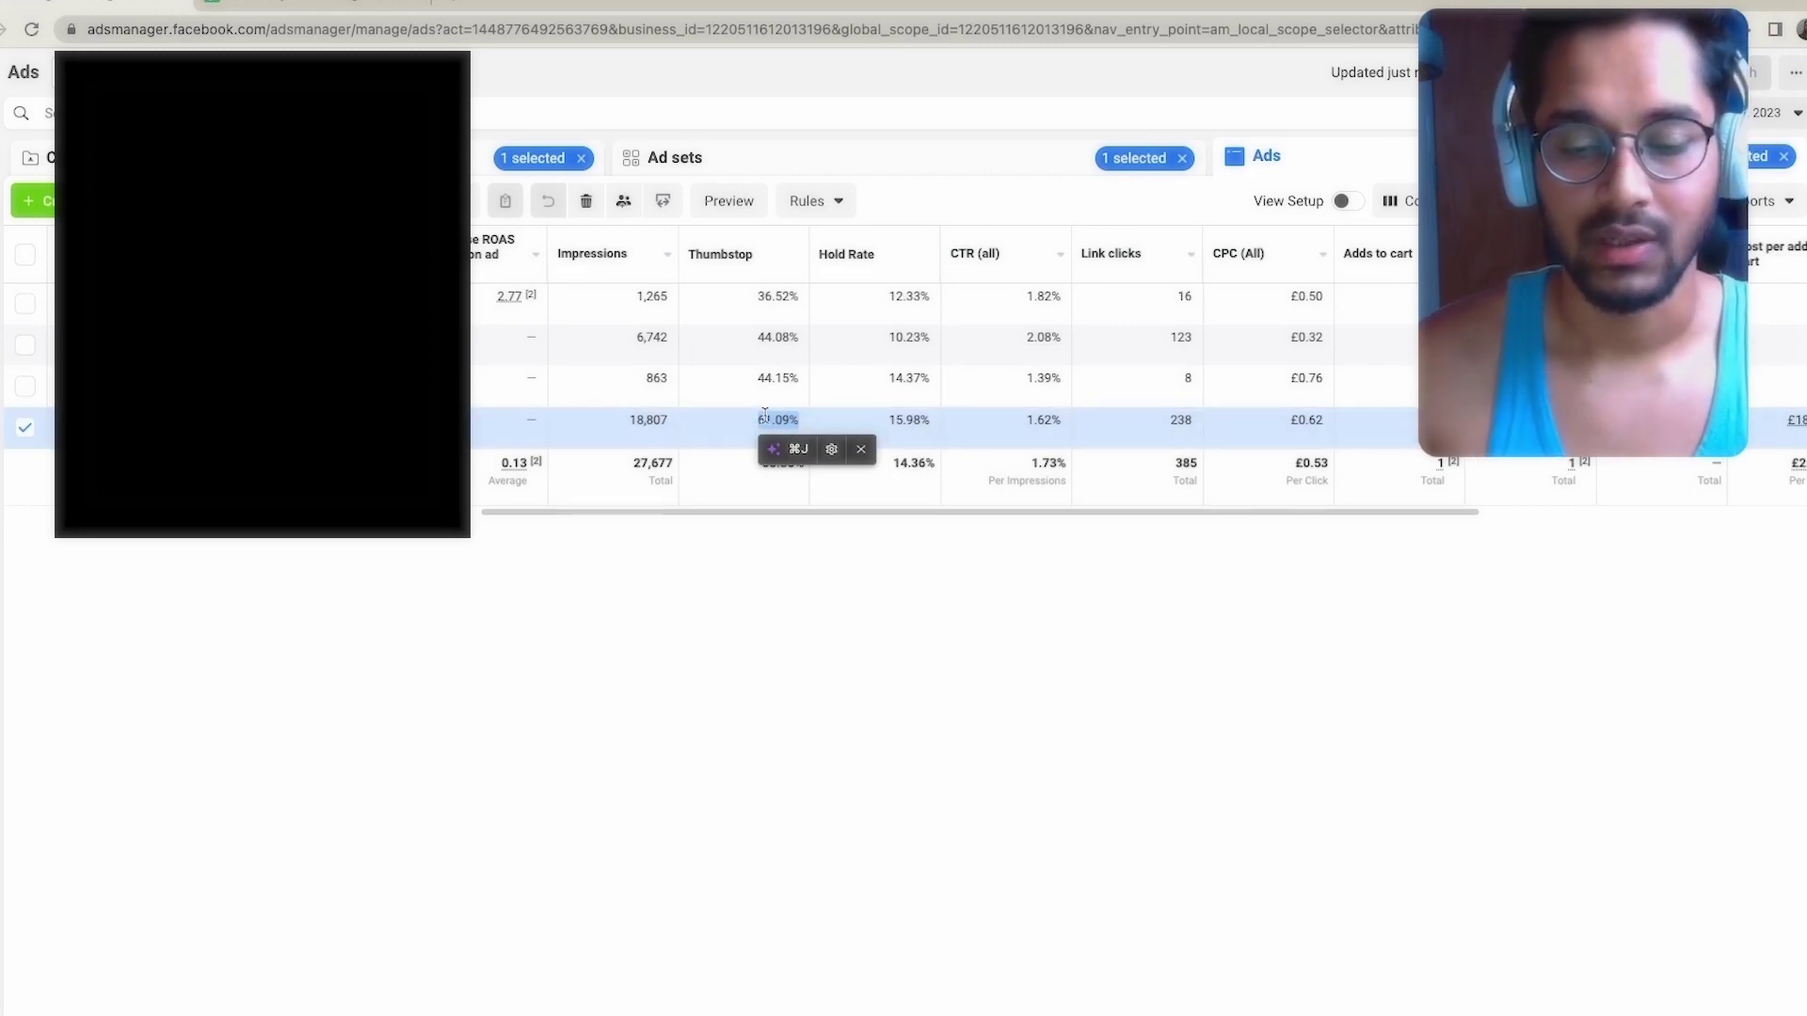
{"action": "left_click_drag", "start_coordinate": [763, 300], "coordinate": [1315, 291]}
{"action": "left_click", "coordinate": [758, 298]}
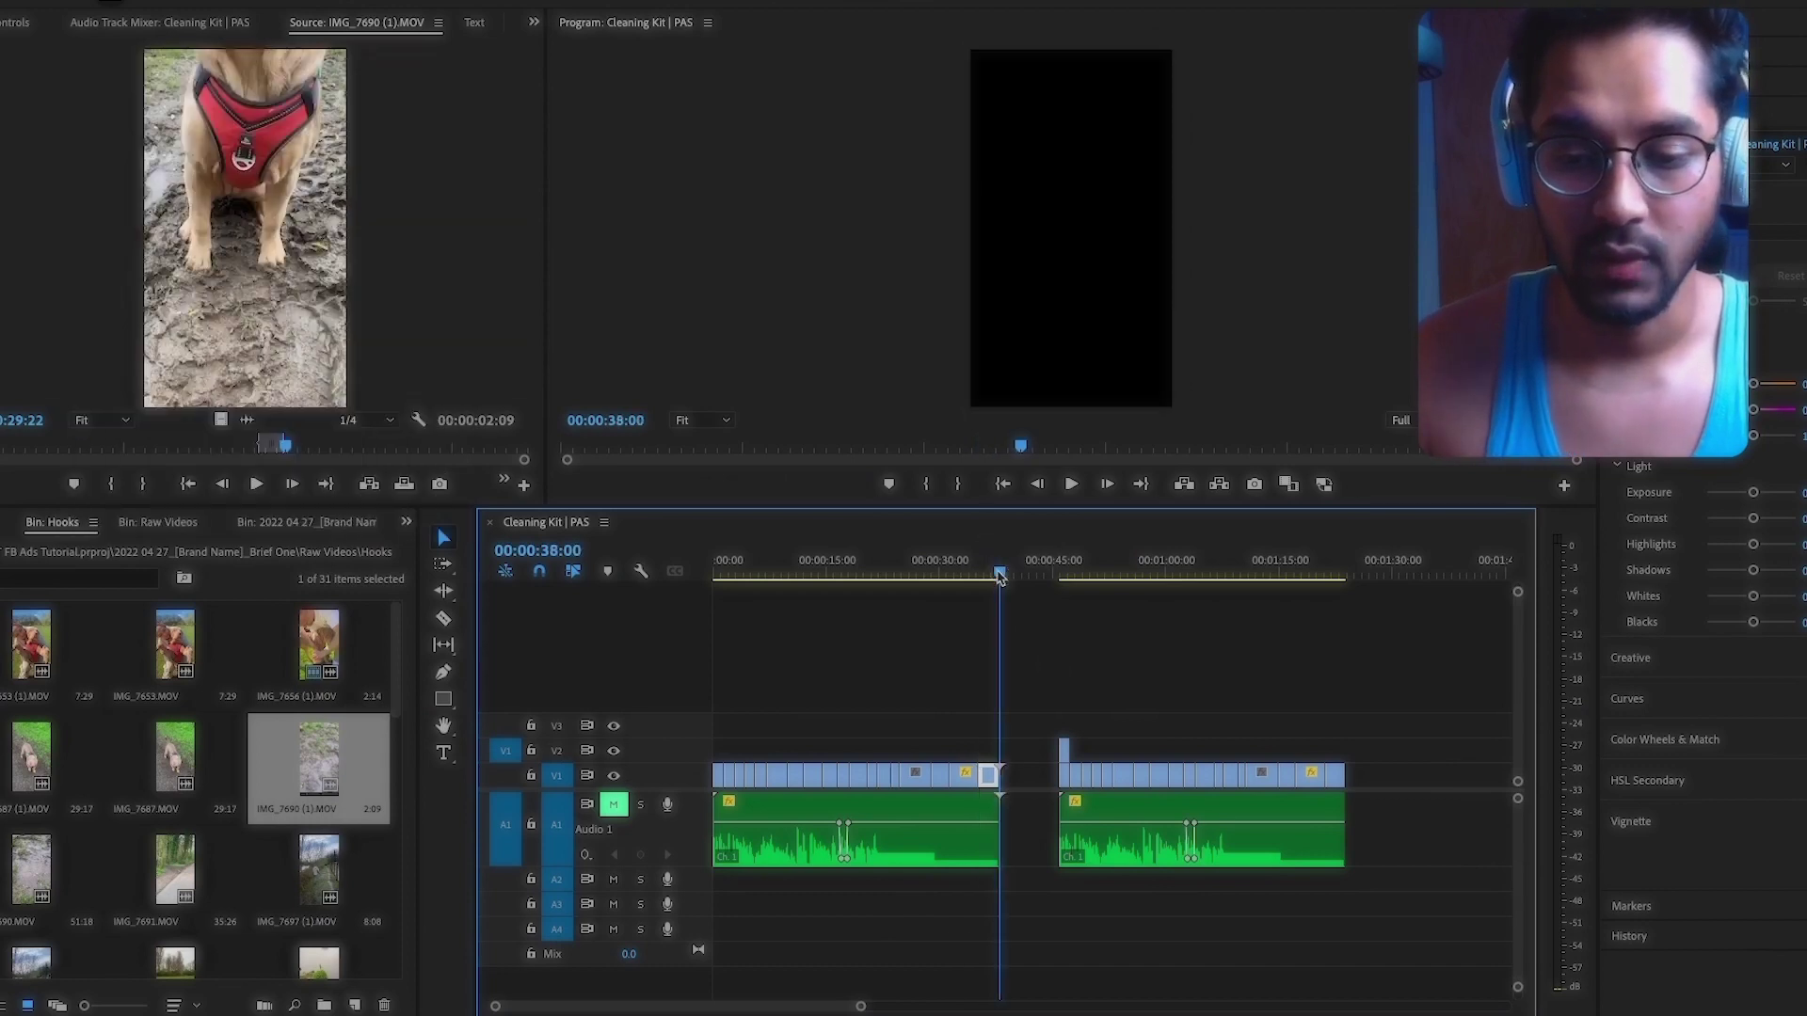
{"action": "left_click", "coordinate": [1000, 569]}
{"action": "left_click", "coordinate": [837, 569]}
{"action": "left_click", "coordinate": [720, 569]}
{"action": "left_click", "coordinate": [1000, 570]}
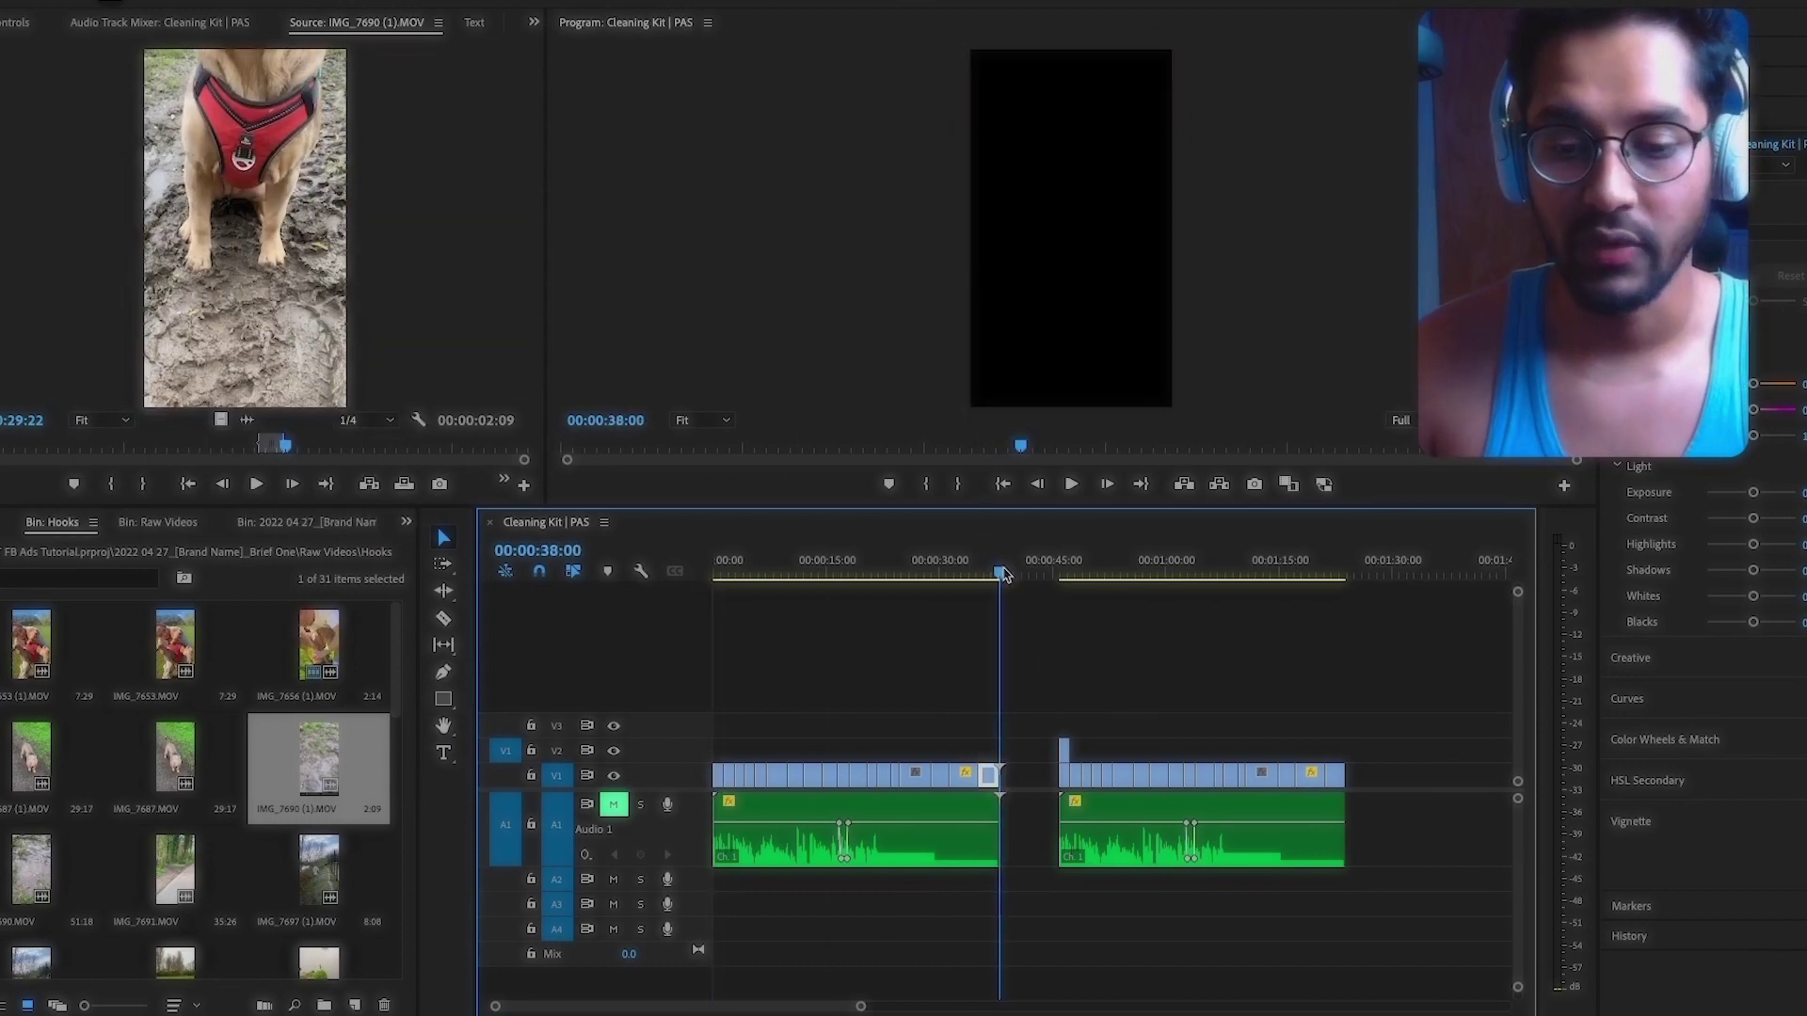
{"action": "key", "text": "super+m"}
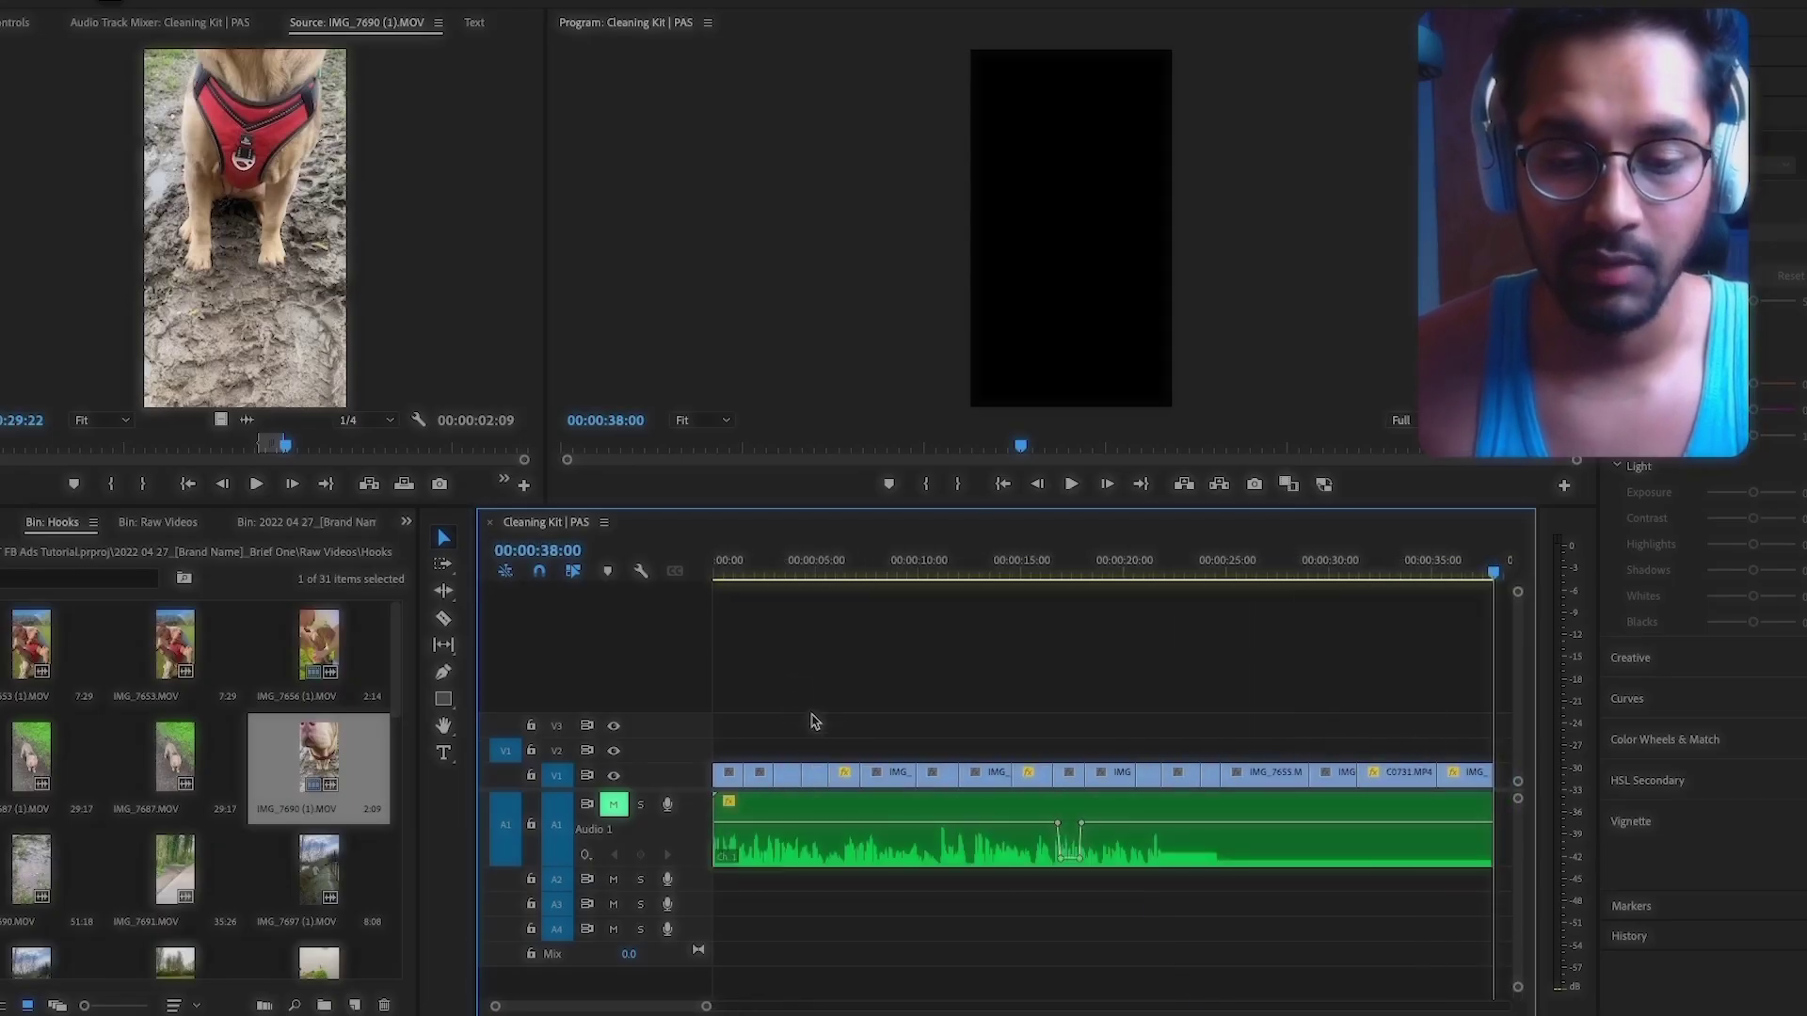
{"action": "mouse_move", "coordinate": [783, 572]}
{"action": "left_mouse_down"}
{"action": "mouse_move", "coordinate": [721, 565]}
{"action": "mouse_move", "coordinate": [763, 576]}
{"action": "left_mouse_up"}
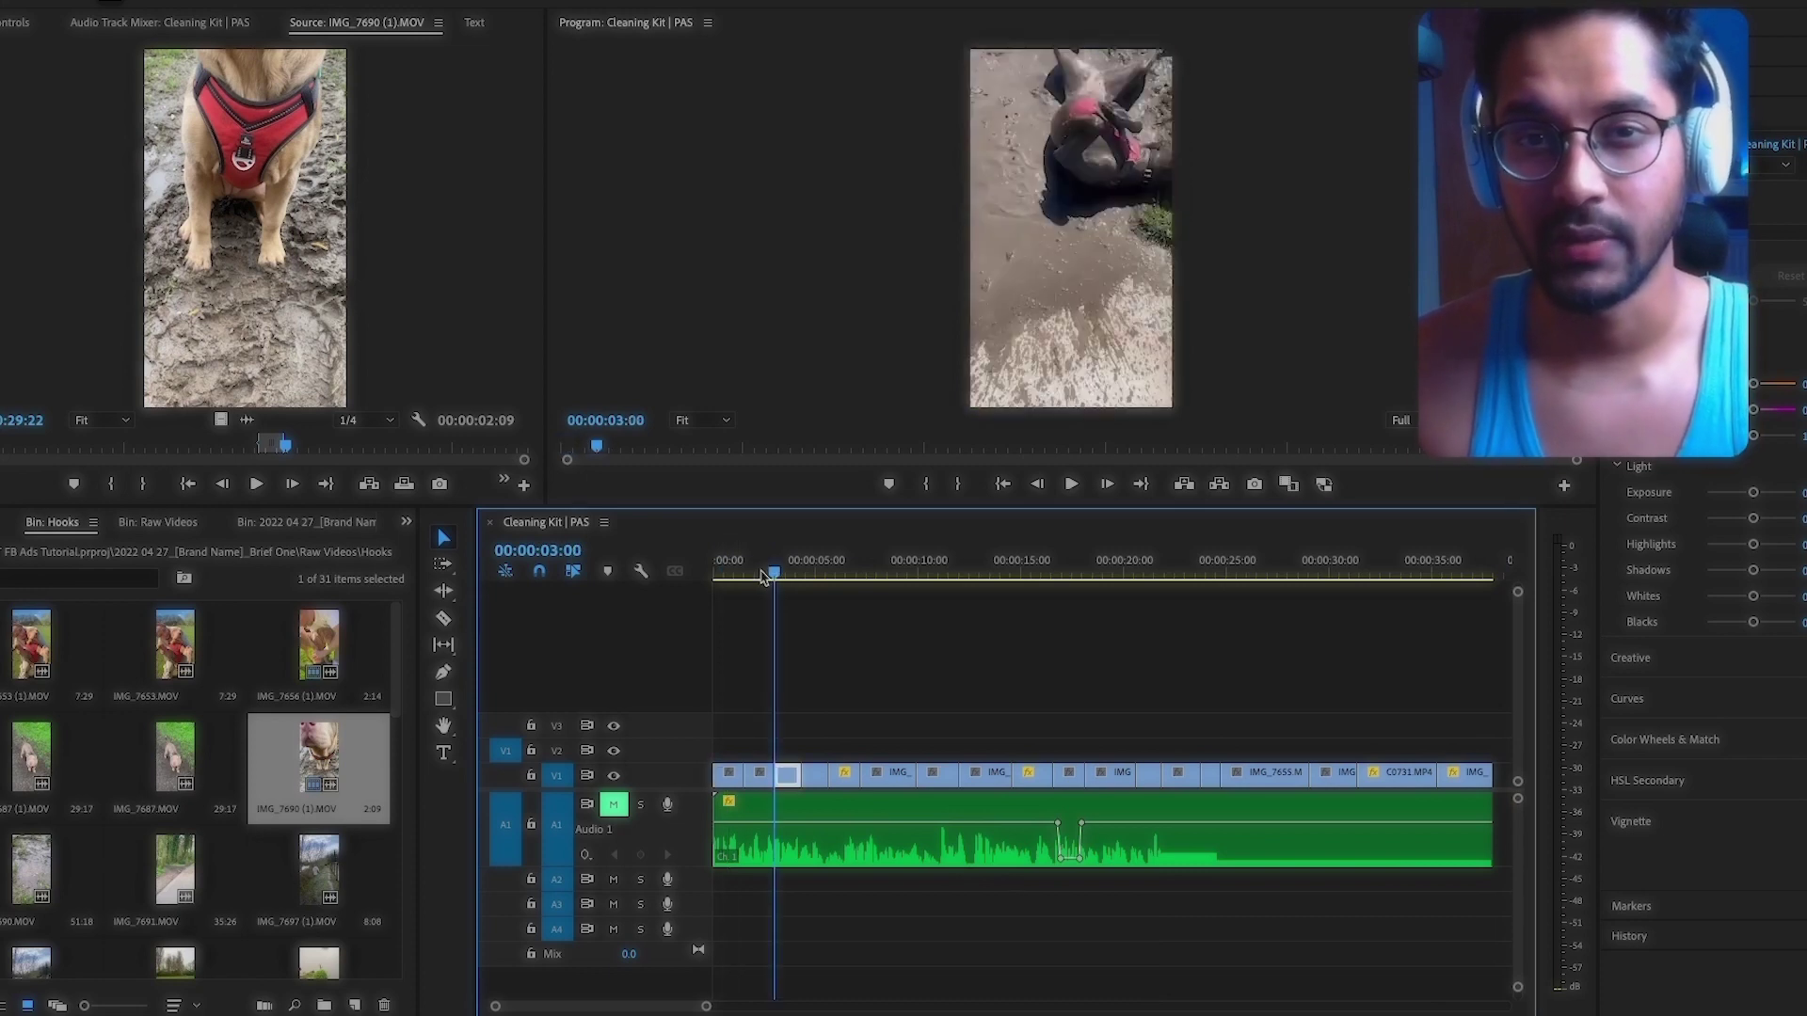
{"action": "left_click_drag", "start_coordinate": [765, 576], "coordinate": [827, 575]}
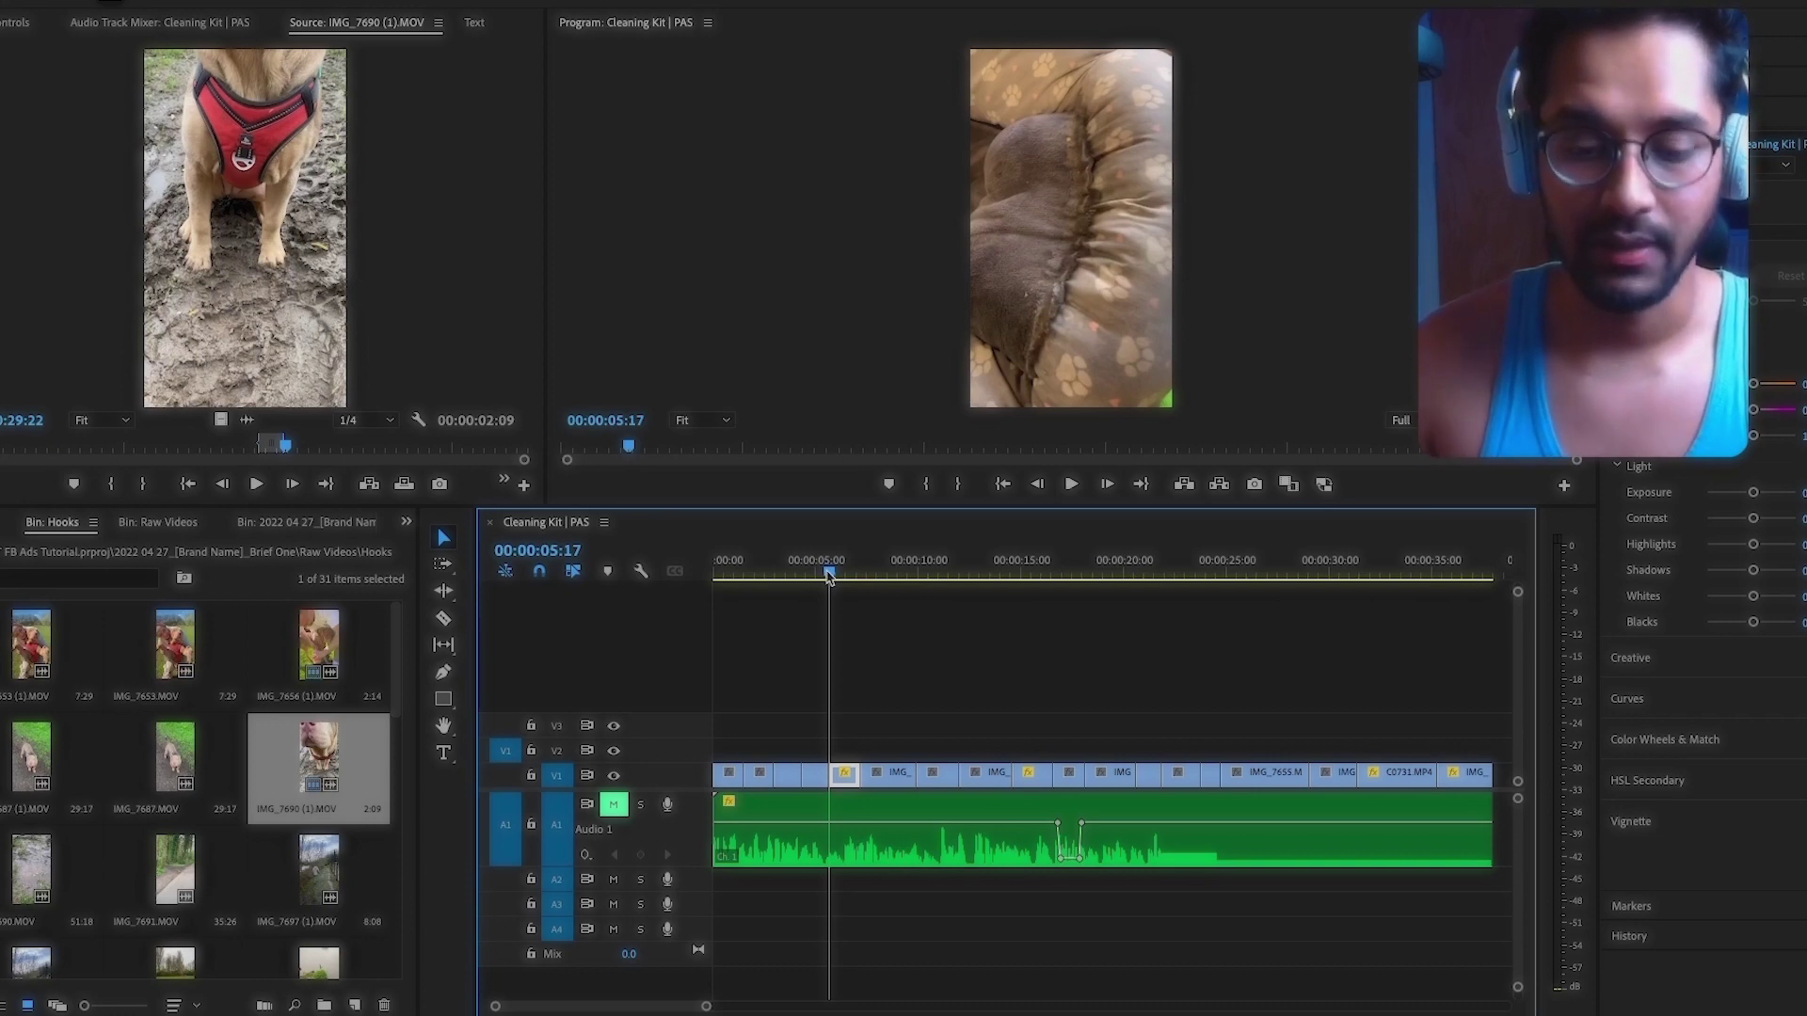
{"action": "left_click_drag", "start_coordinate": [829, 576], "coordinate": [915, 578]}
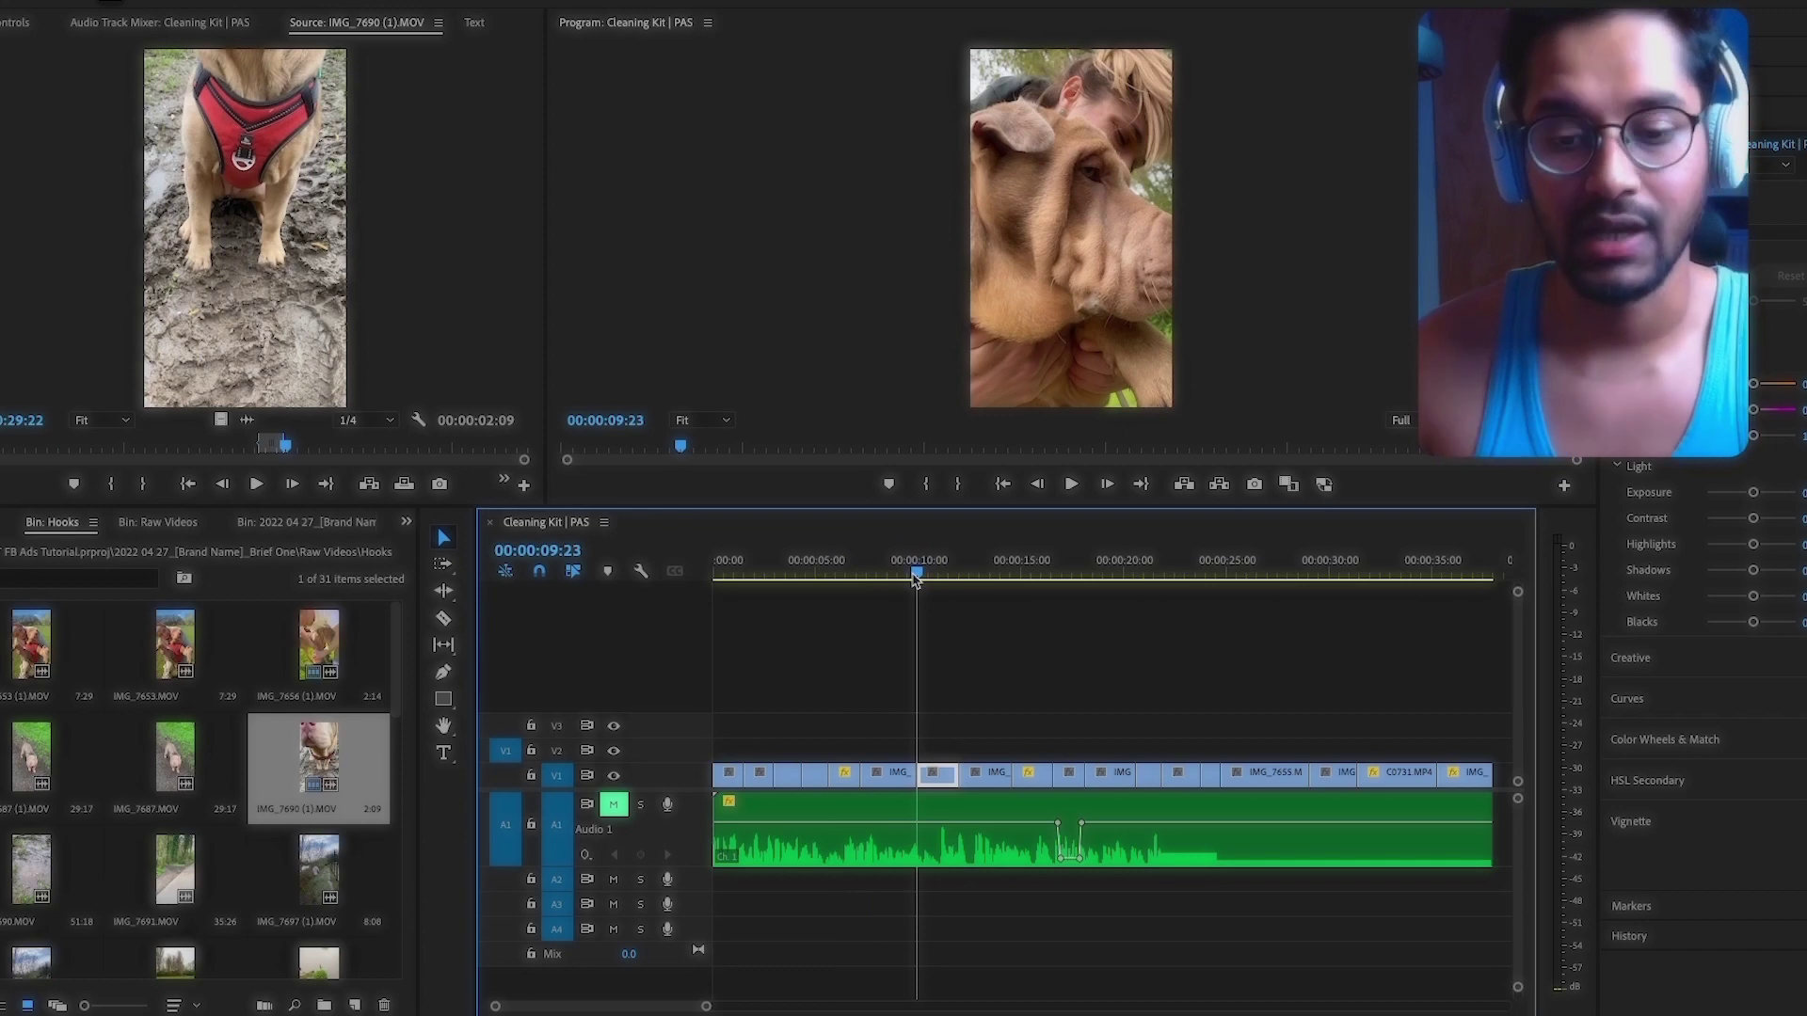
{"action": "left_click_drag", "start_coordinate": [914, 578], "coordinate": [889, 577]}
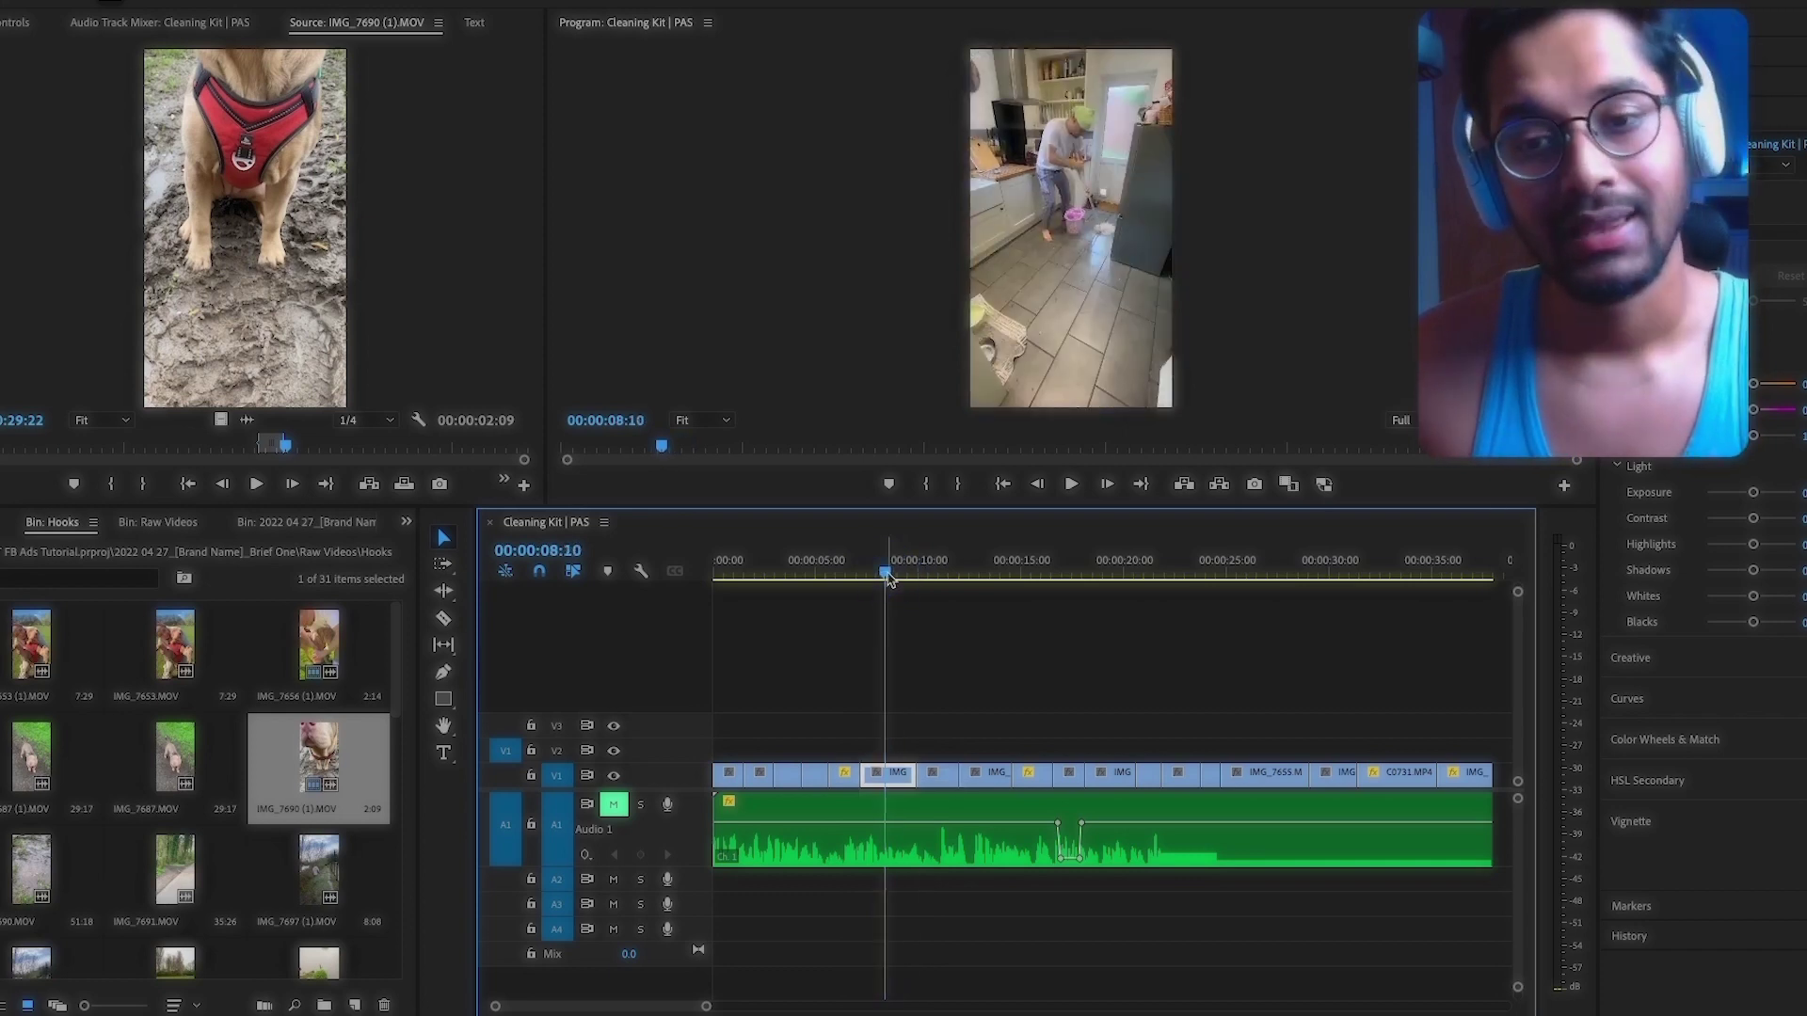
{"action": "left_click", "coordinate": [1012, 569]}
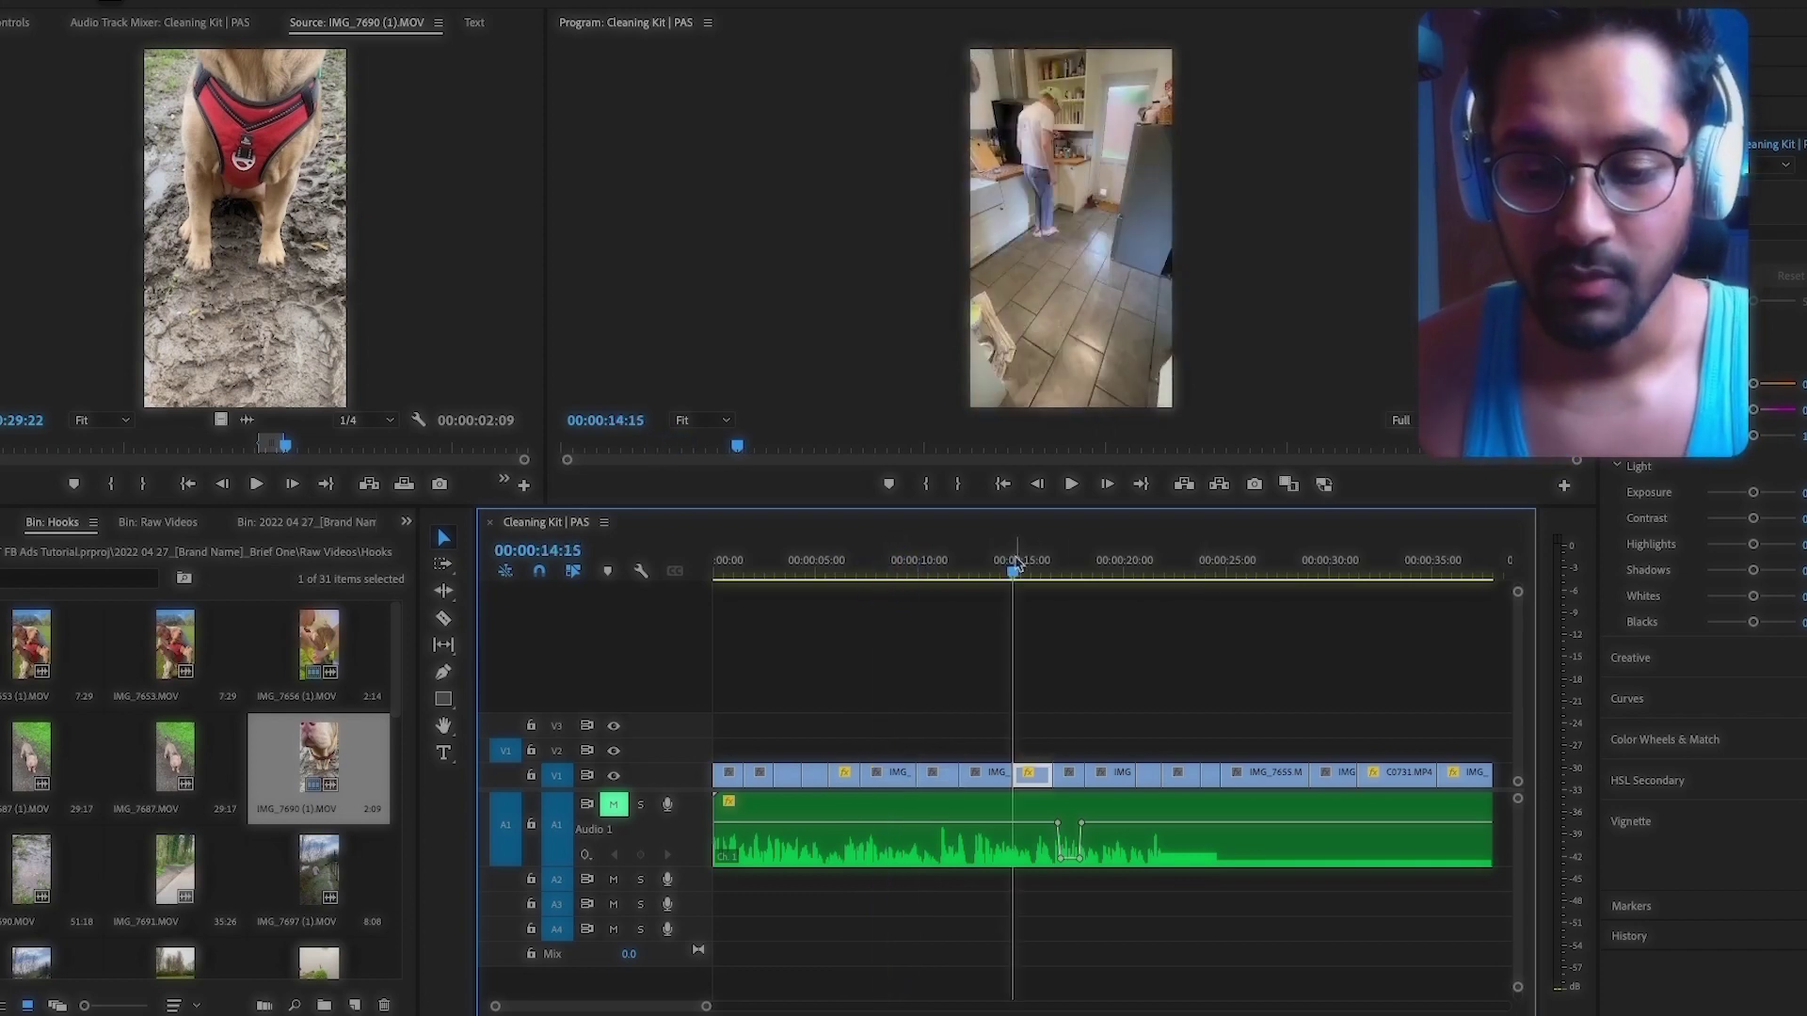
{"action": "key", "text": "space"}
{"action": "key", "text": "space"}
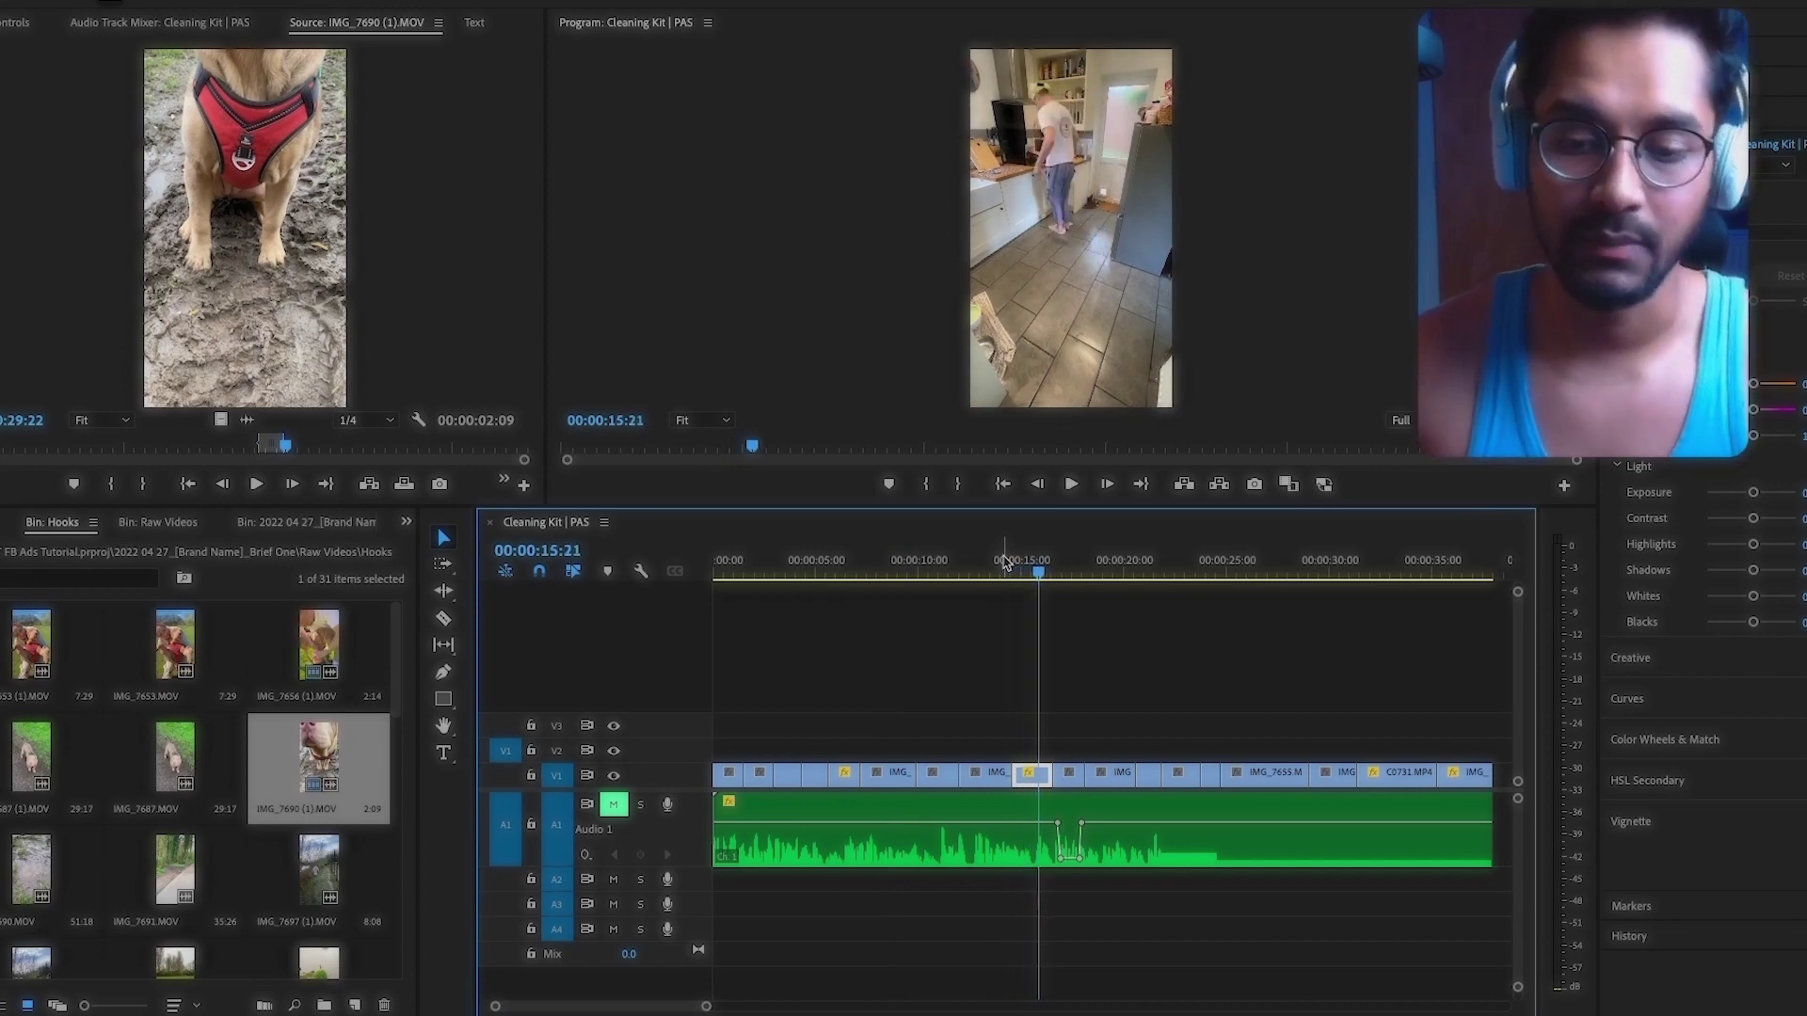
Step: Confirm IMG_8168.MOV's Speed/Duration stays at 600% speed on V1
{"action": "right_click", "coordinate": [1039, 775]}
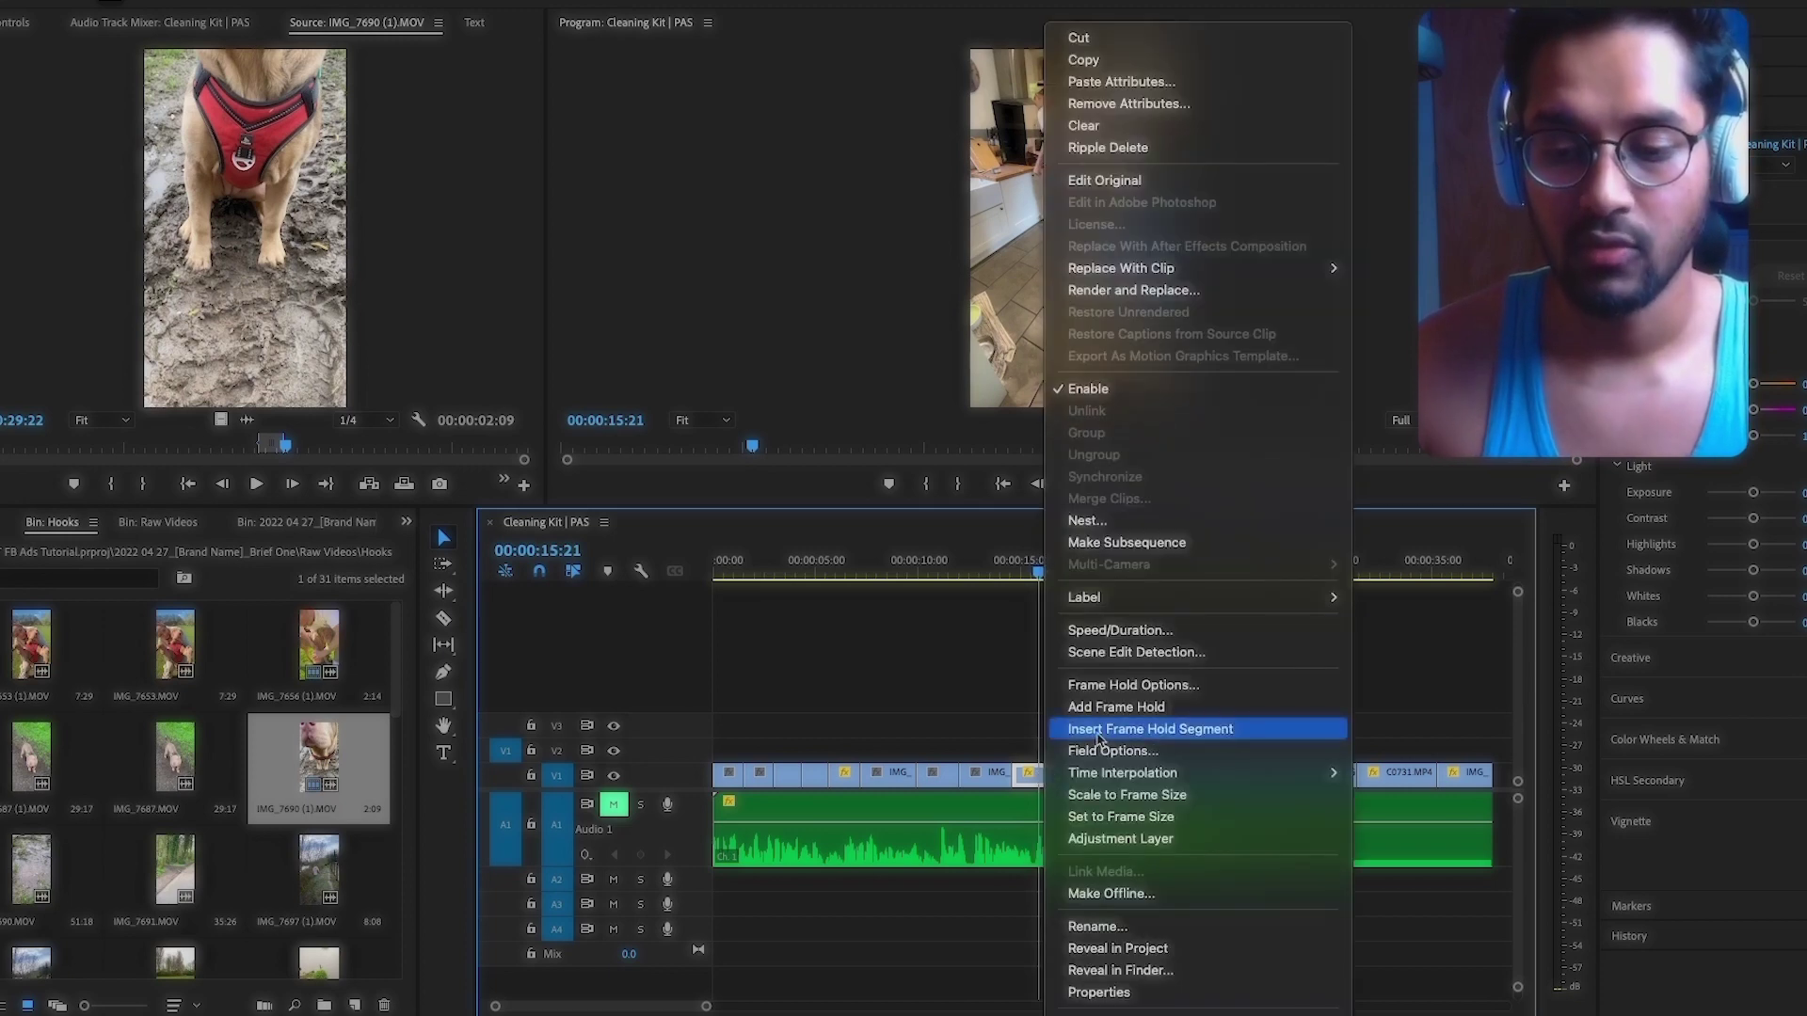
{"action": "left_click", "coordinate": [1120, 632]}
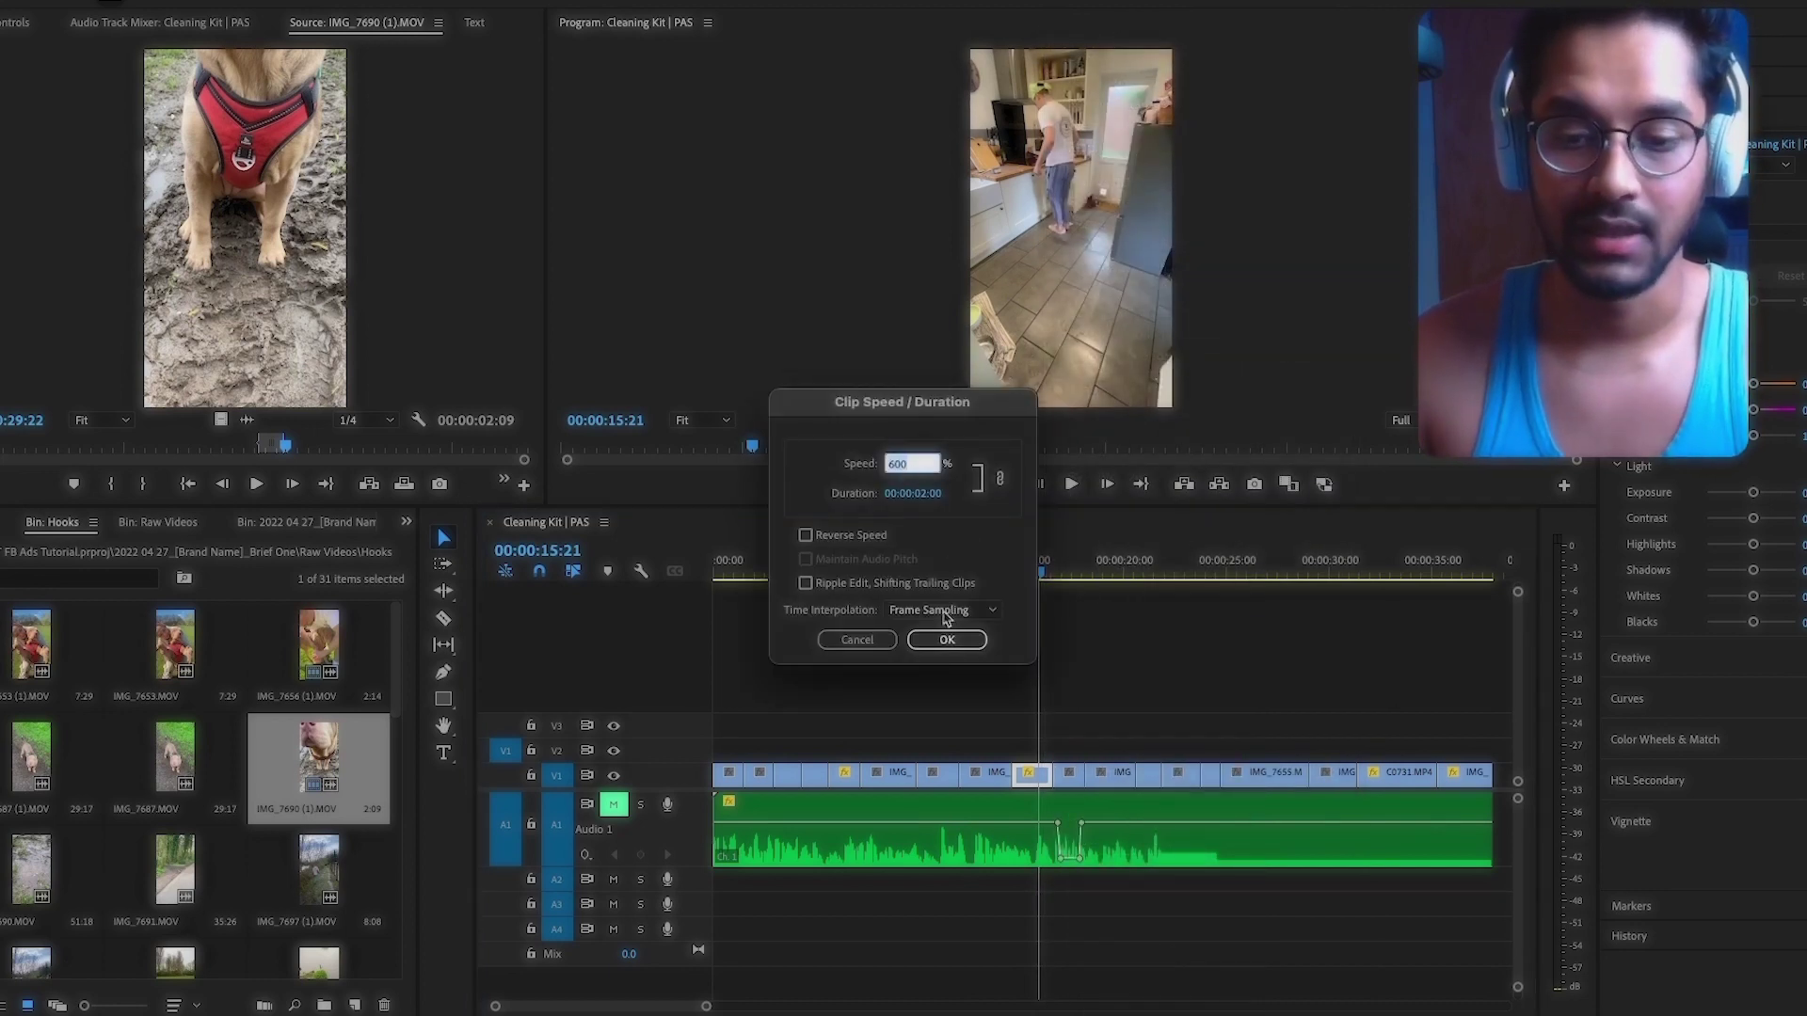
{"action": "left_click", "coordinate": [947, 642]}
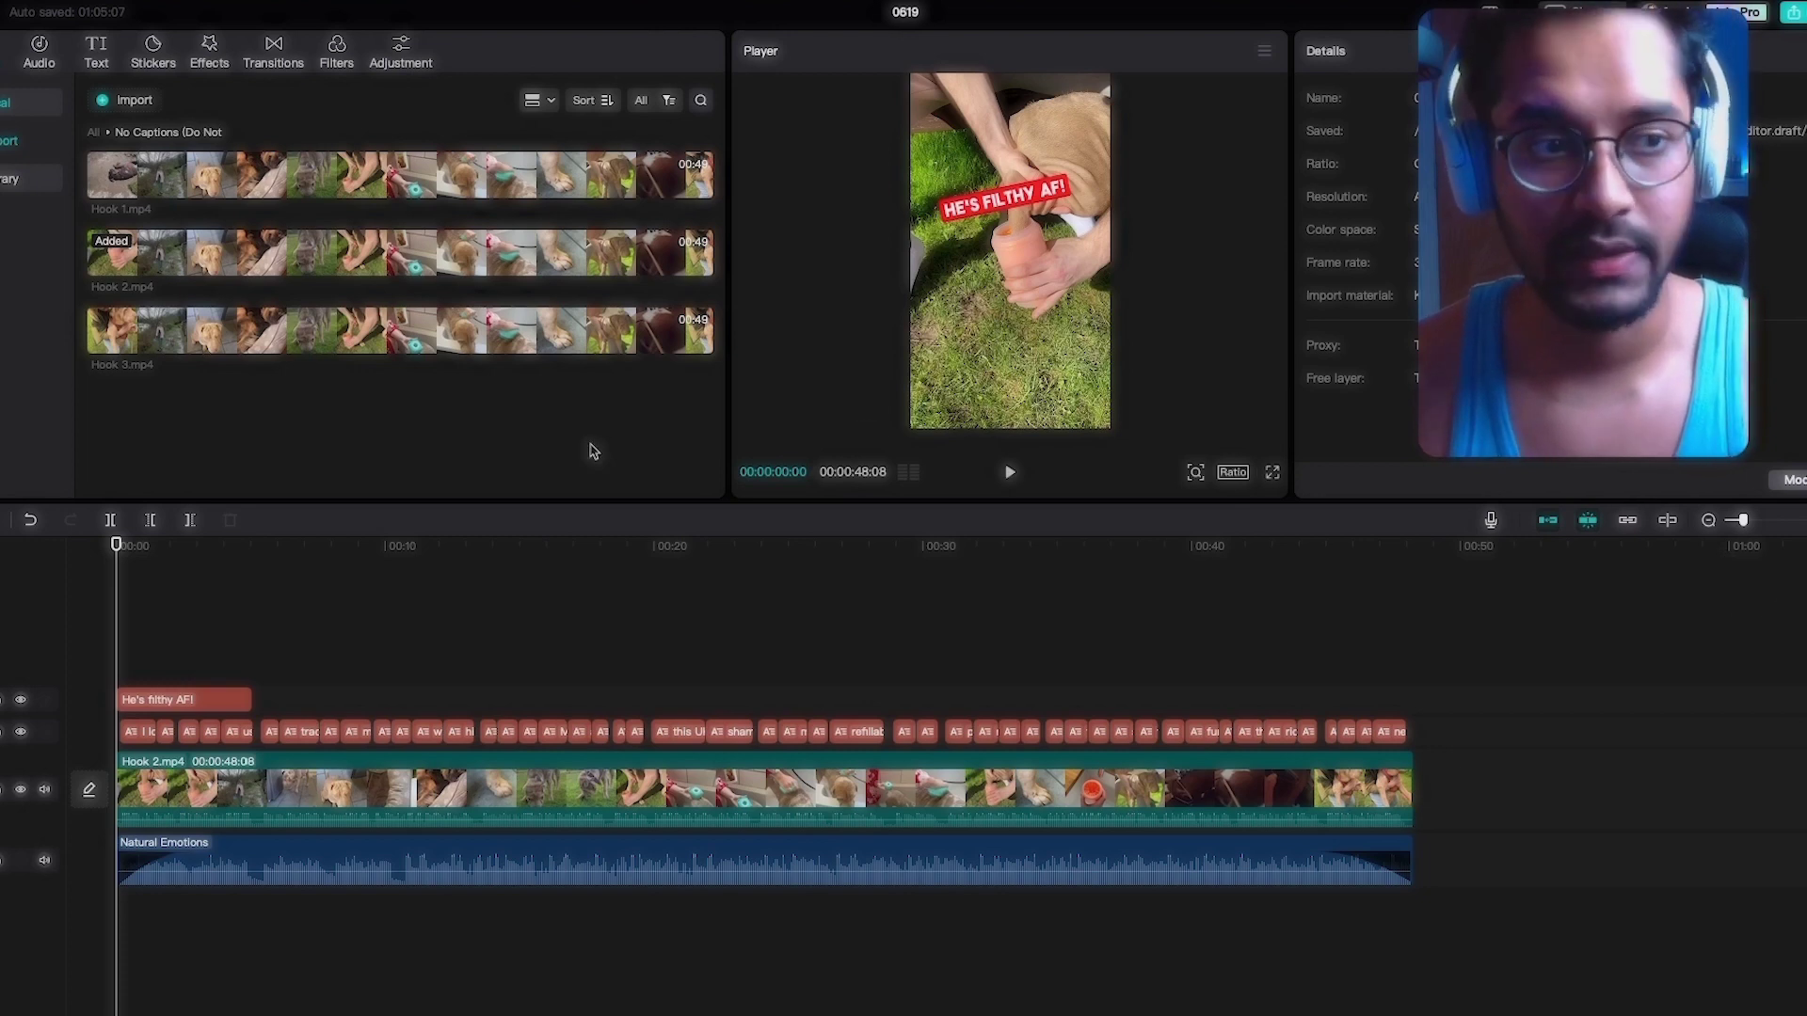
Step: Bring up the Auto captions settings under Text
{"action": "left_click", "coordinate": [96, 54]}
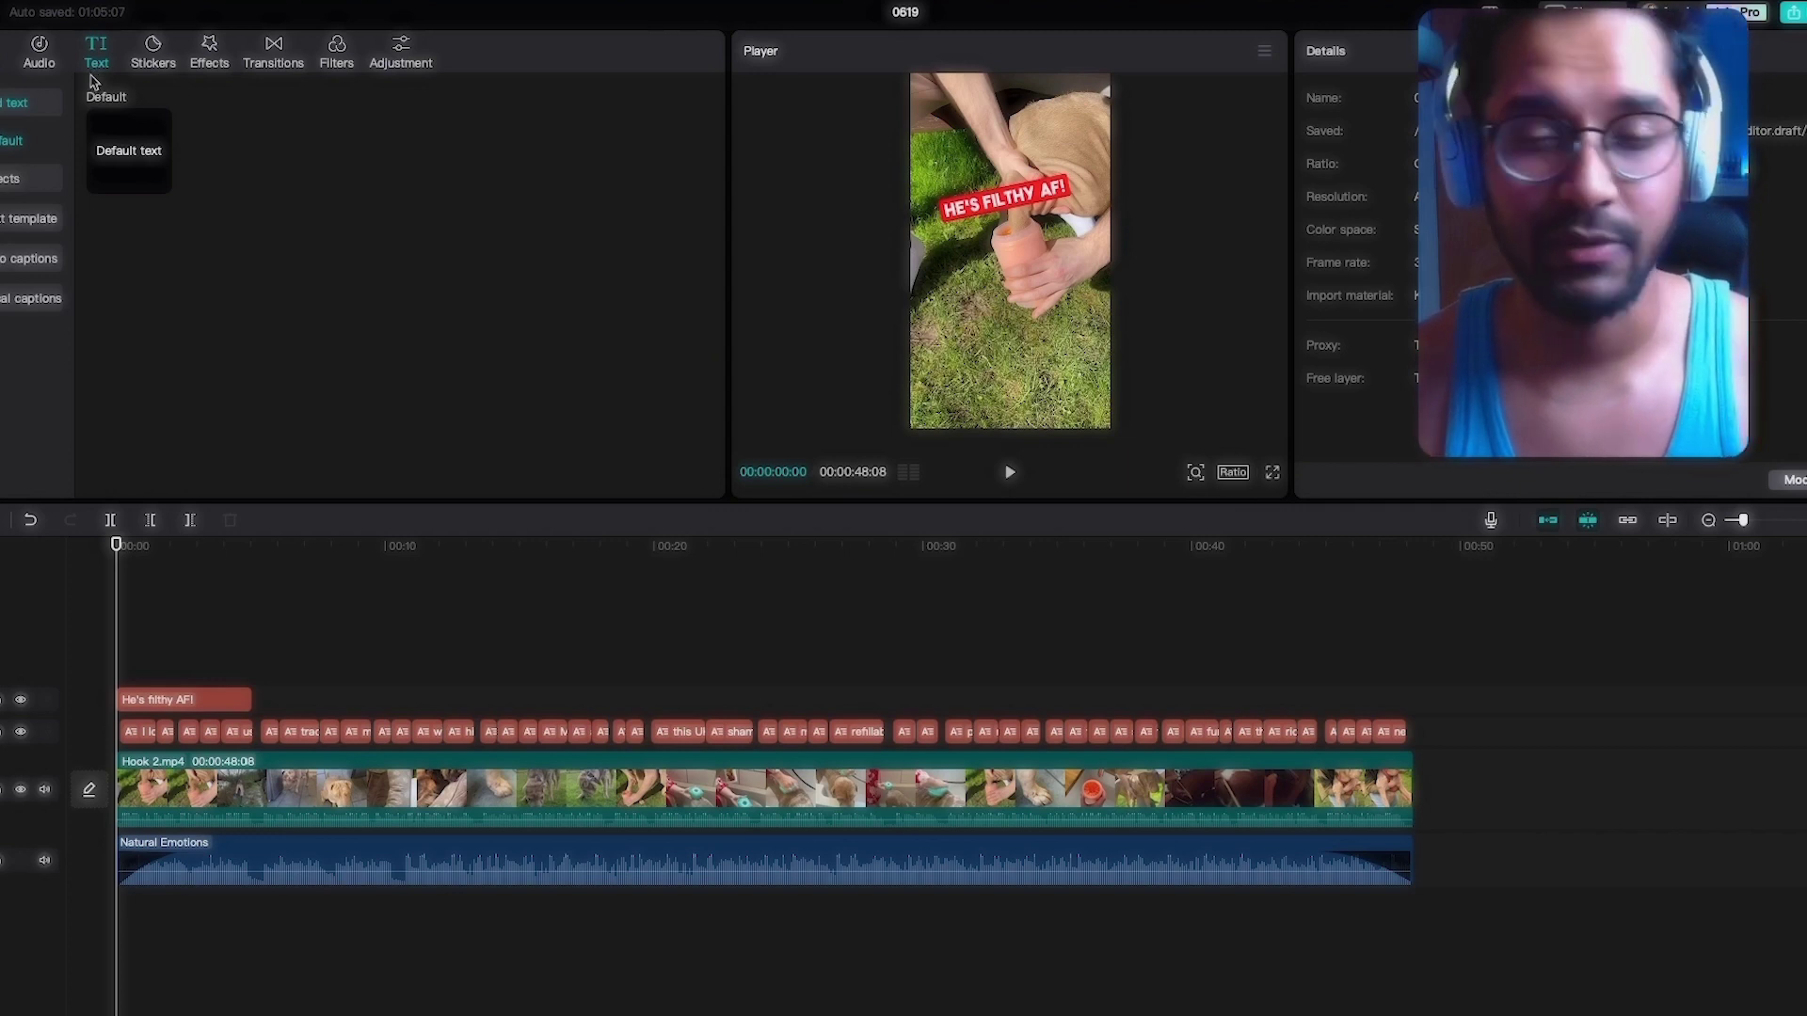
{"action": "mouse_move", "coordinate": [131, 121]}
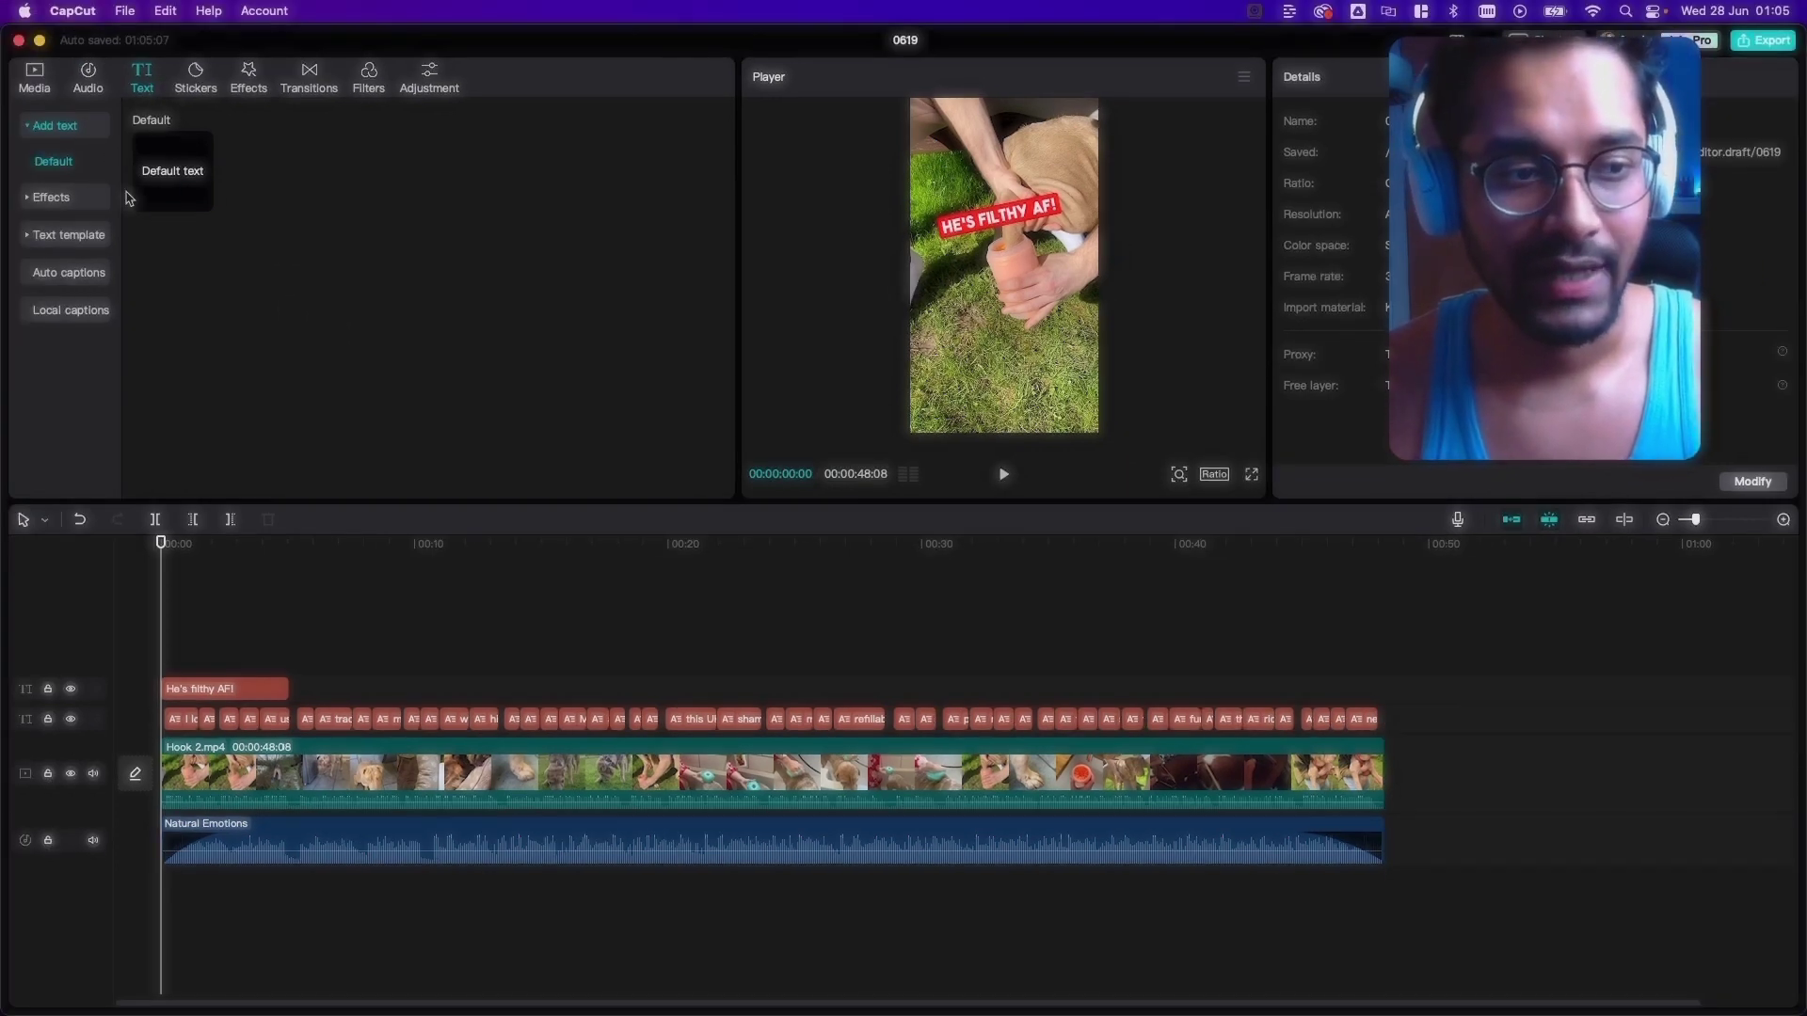
{"action": "left_click", "coordinate": [69, 273]}
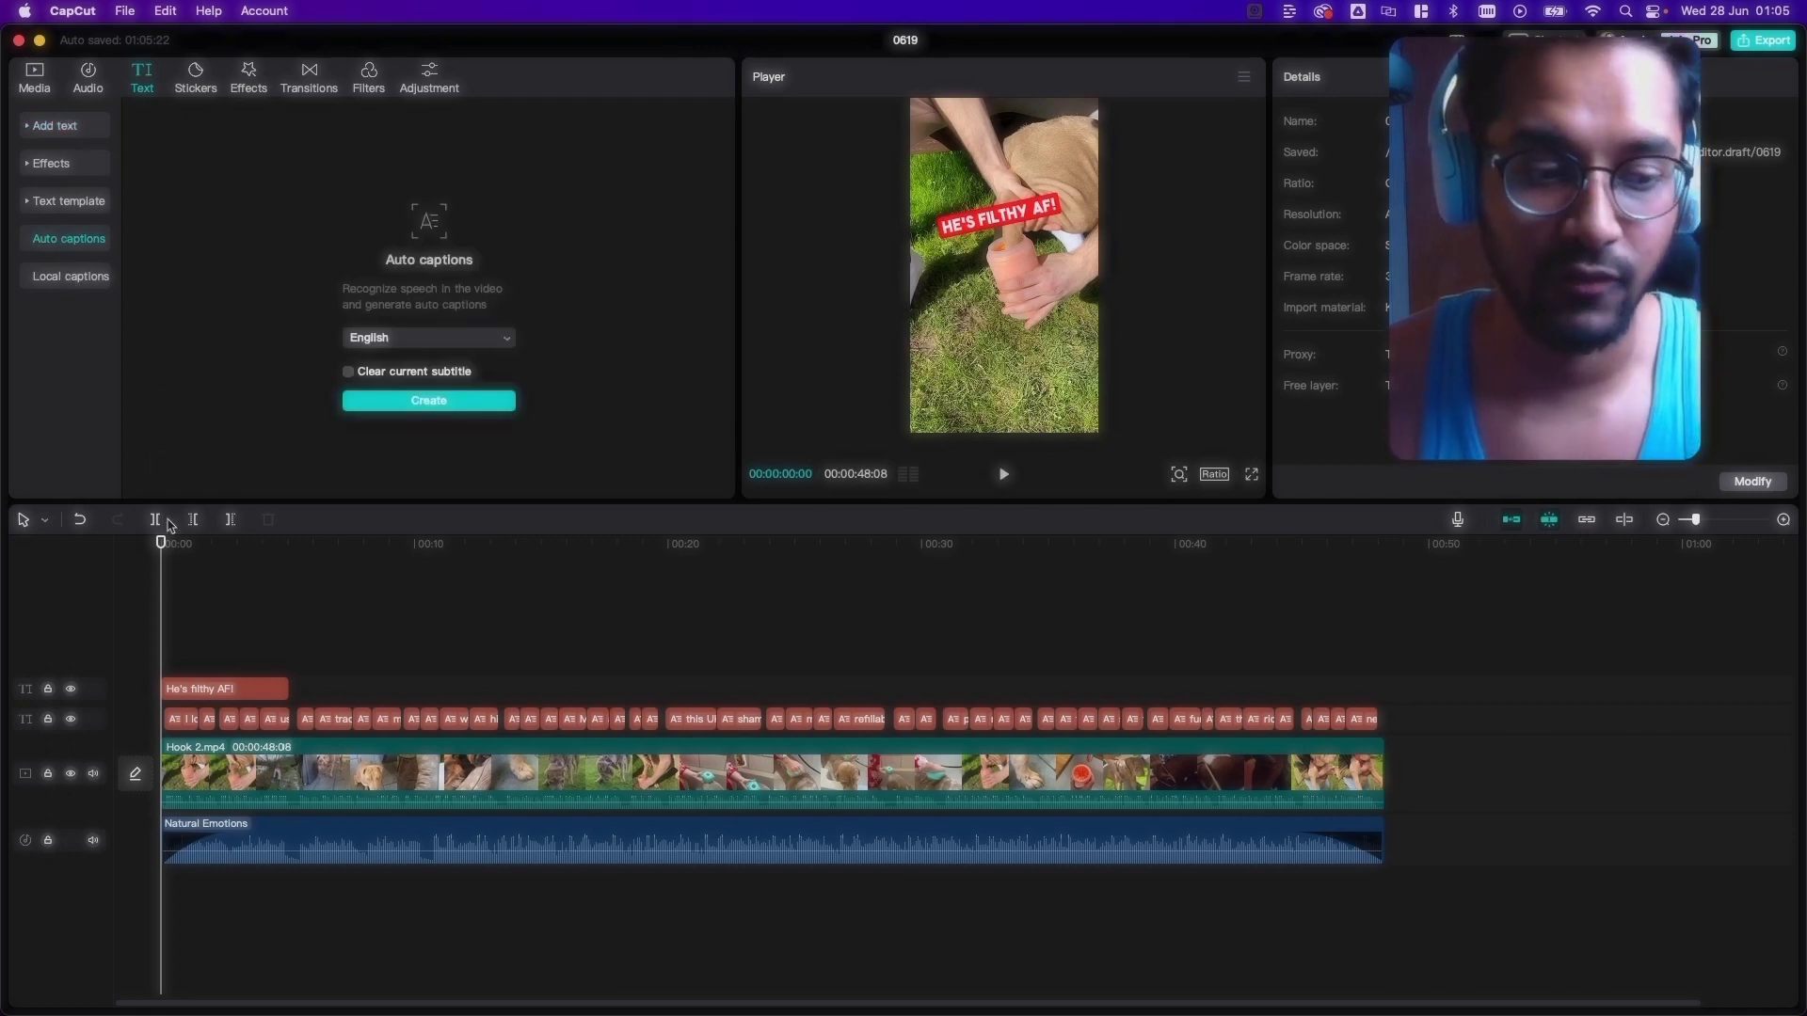
Step: Select the first caption clip, review the caption lines, and move the playhead to about 8 seconds
{"action": "left_click", "coordinate": [181, 719]}
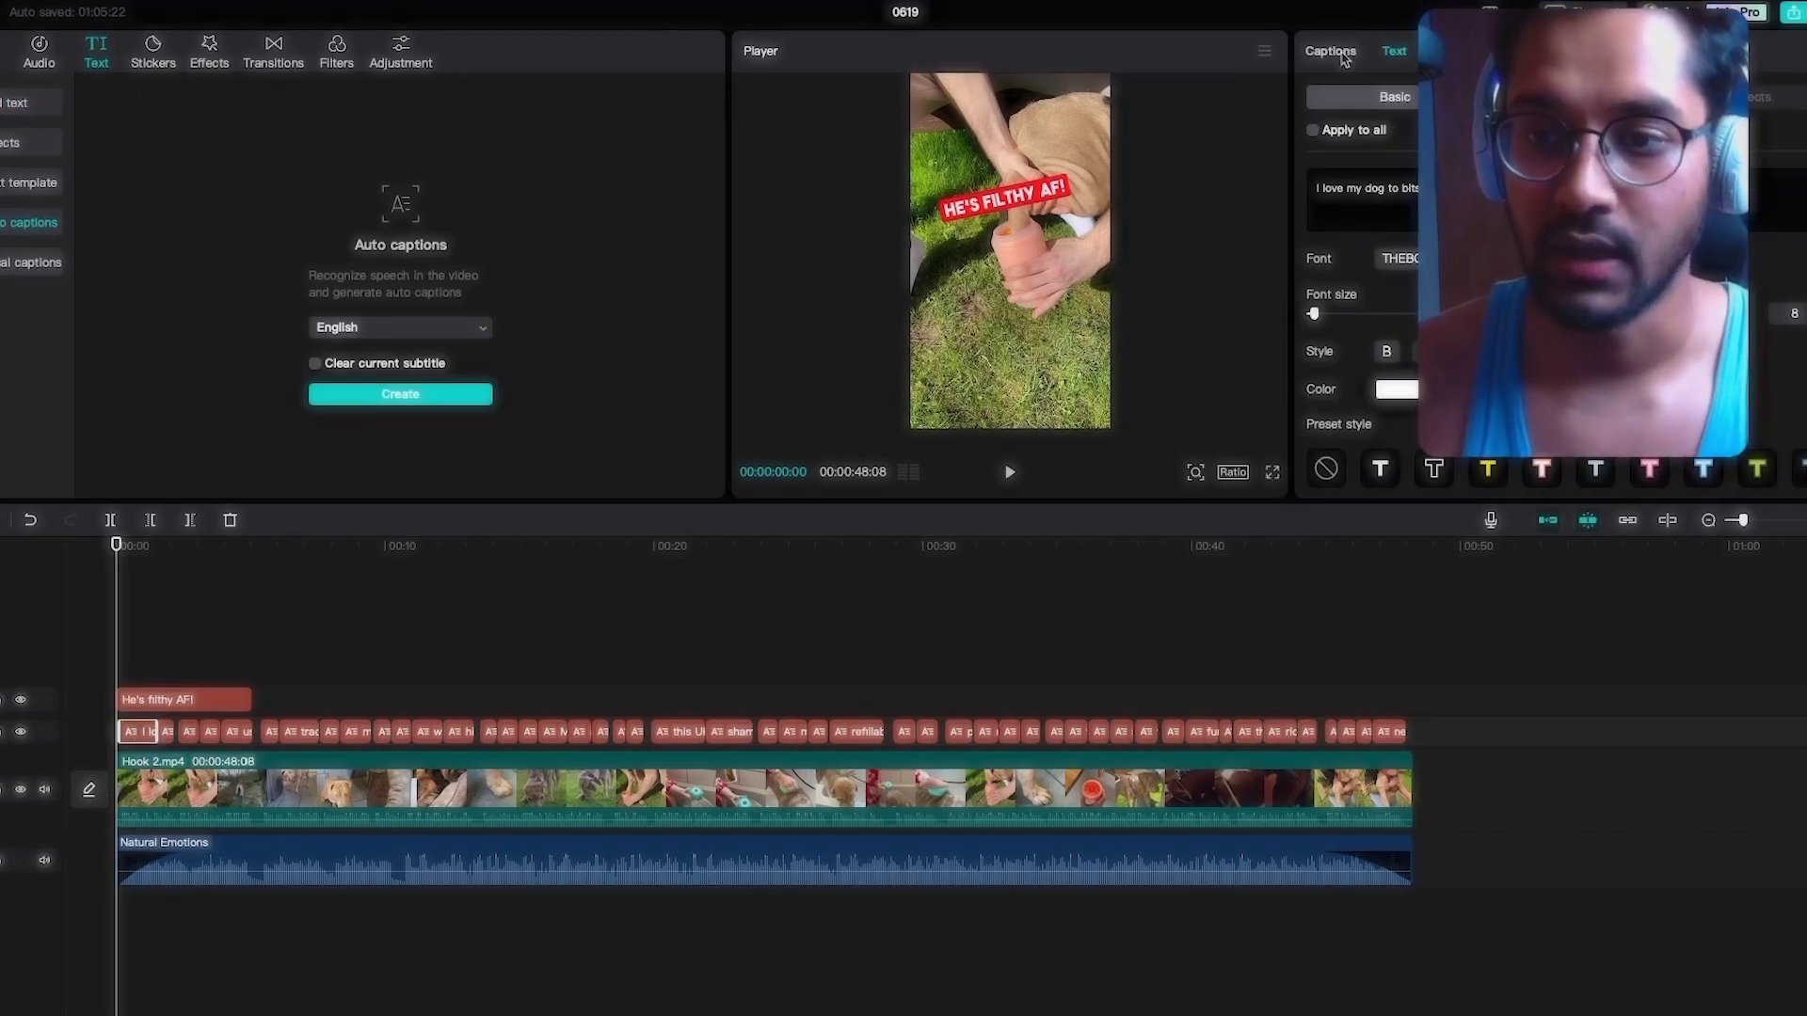
{"action": "left_click", "coordinate": [1344, 58]}
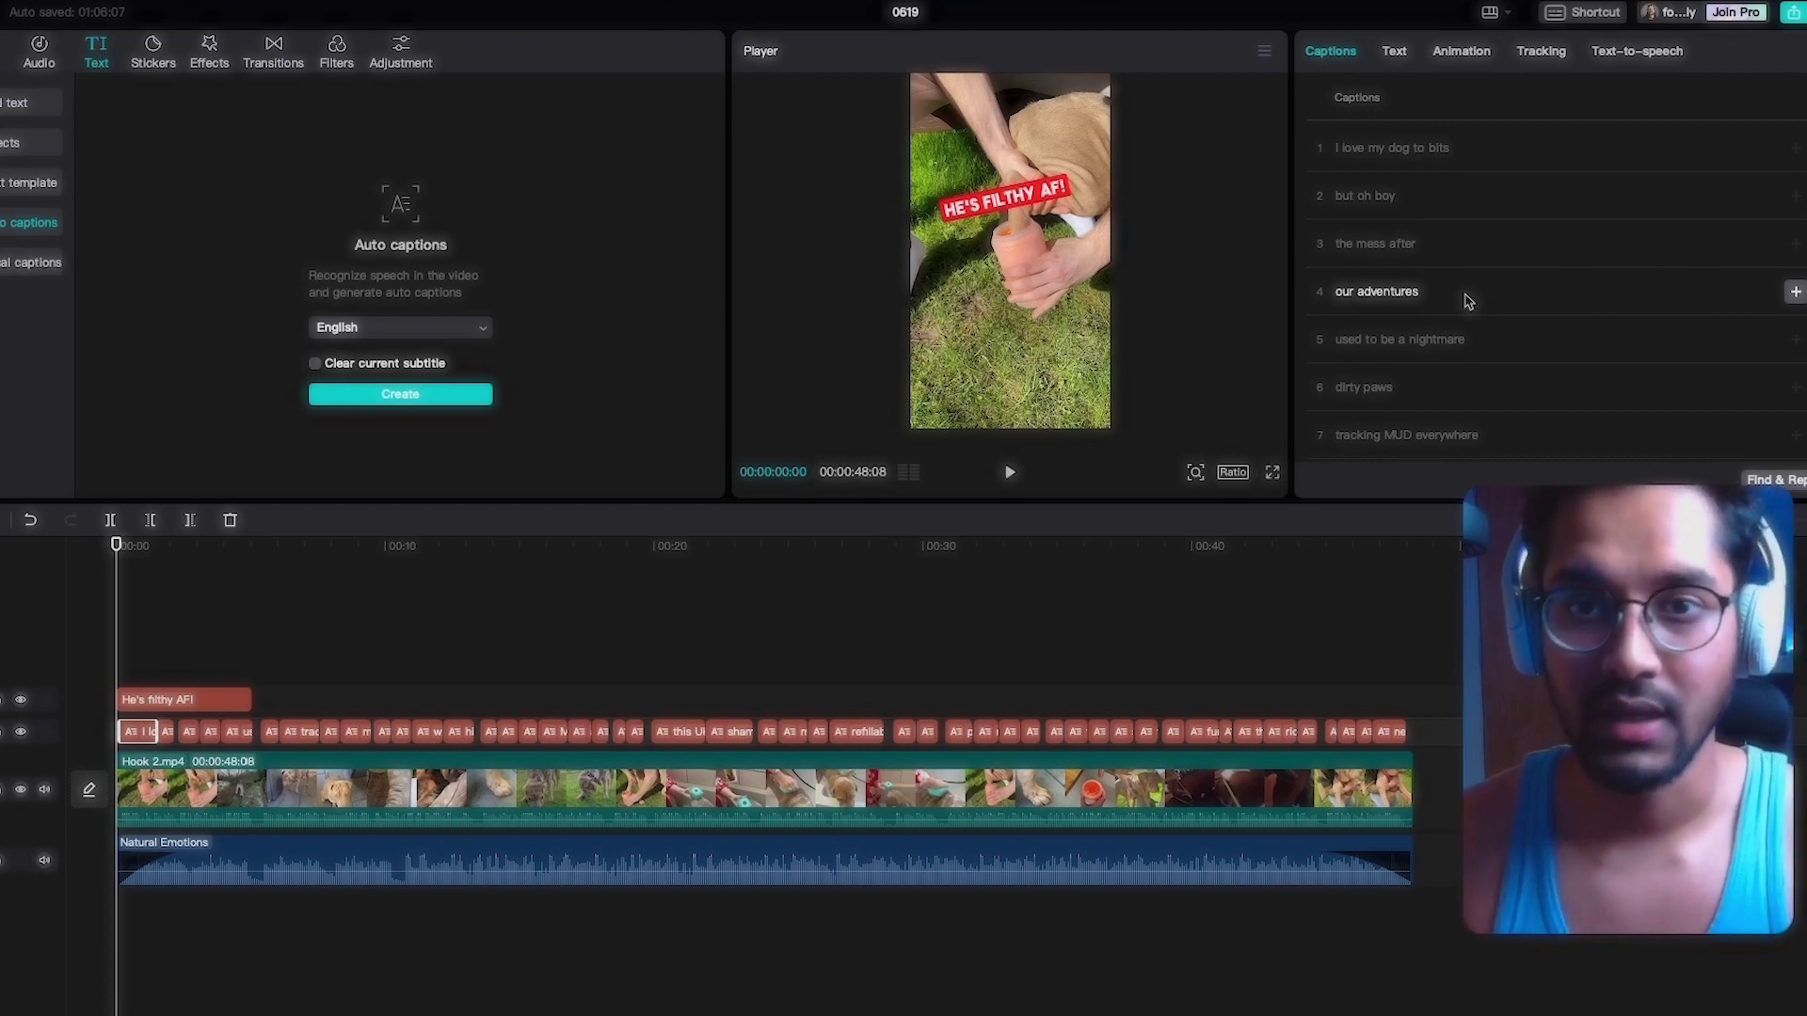
{"action": "left_click_drag", "start_coordinate": [381, 569], "coordinate": [114, 575]}
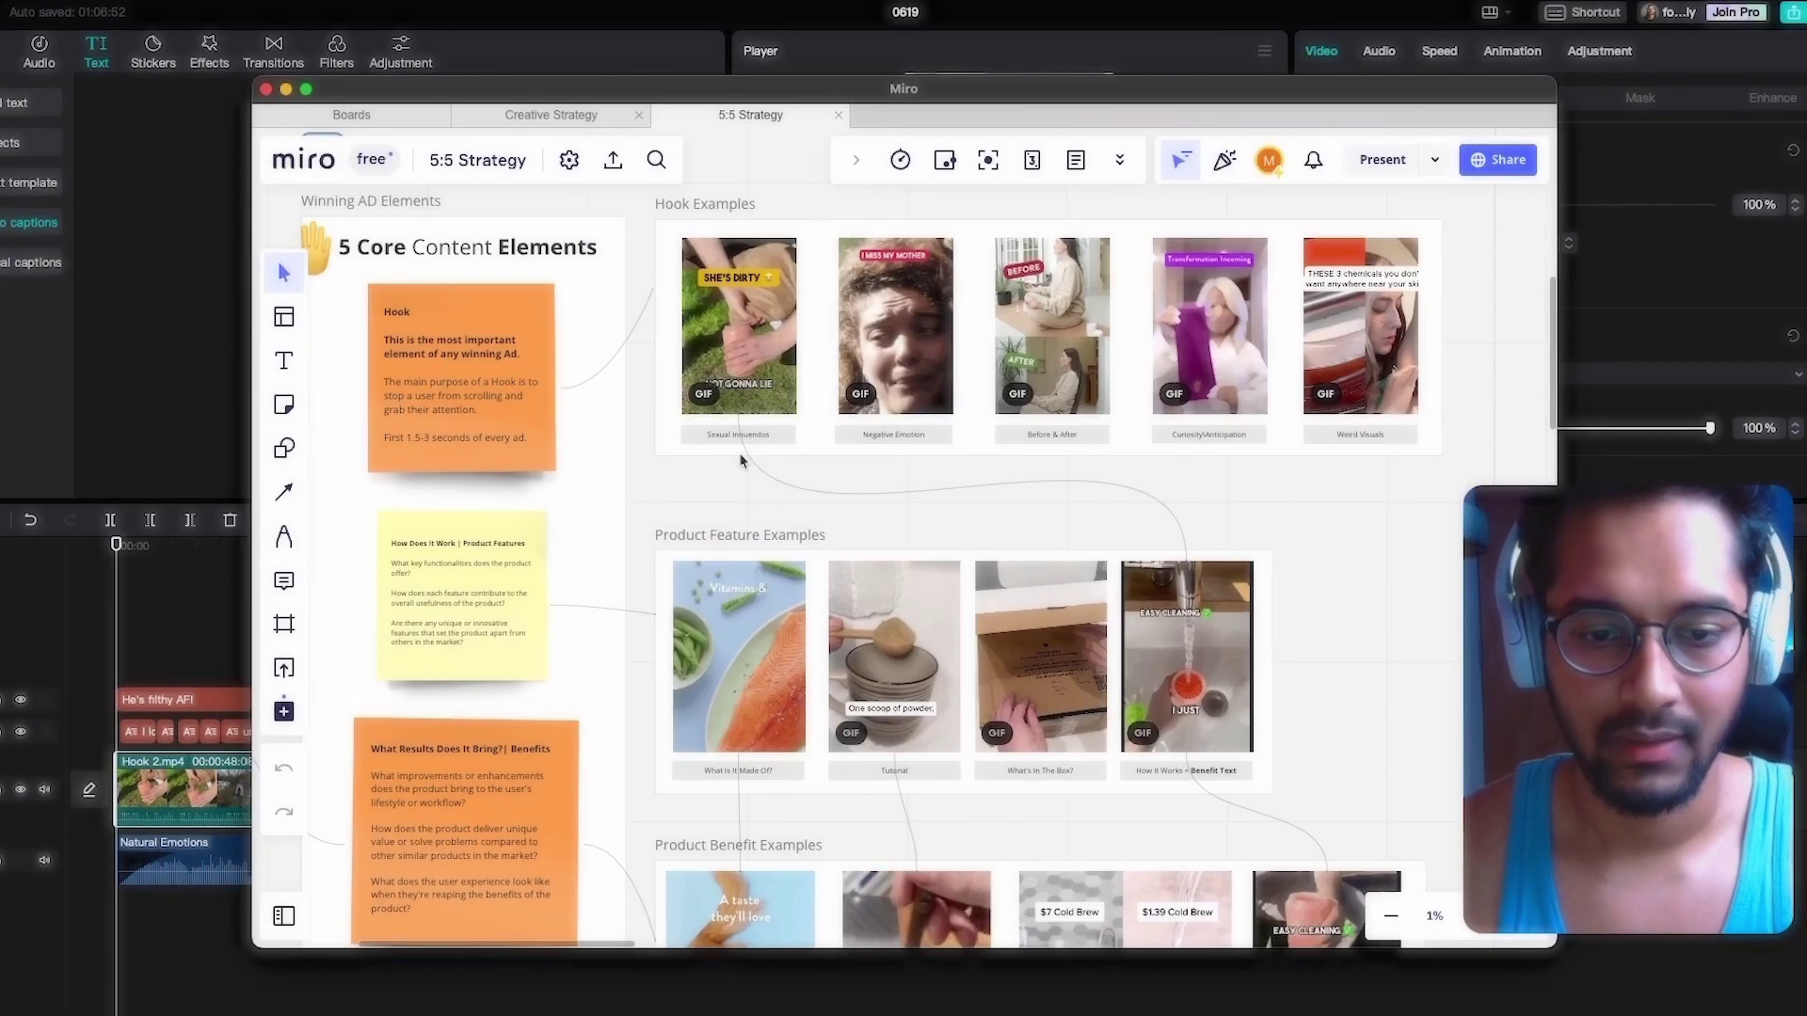
{"action": "scroll", "coordinate": [741, 461], "scroll_direction": "up", "scroll_amount": 3}
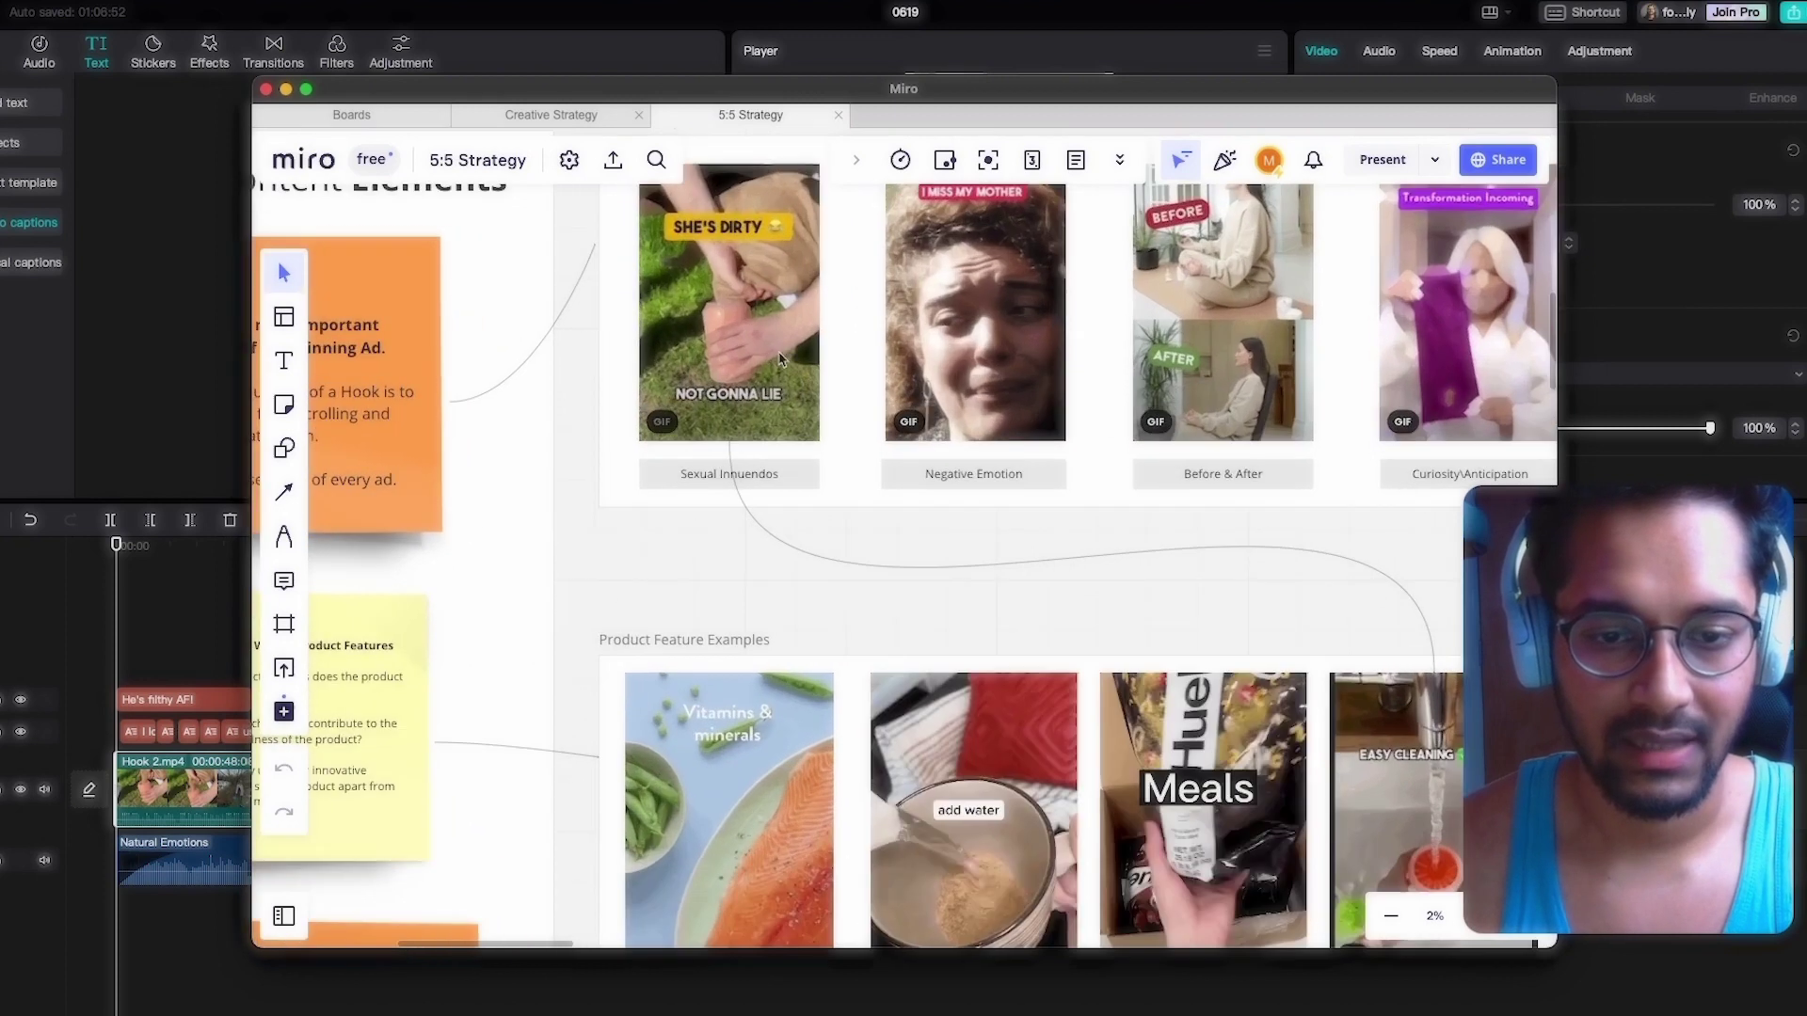
{"action": "scroll", "coordinate": [781, 464], "scroll_direction": "right", "scroll_amount": 5}
{"action": "scroll", "coordinate": [781, 465], "scroll_direction": "up", "scroll_amount": 2}
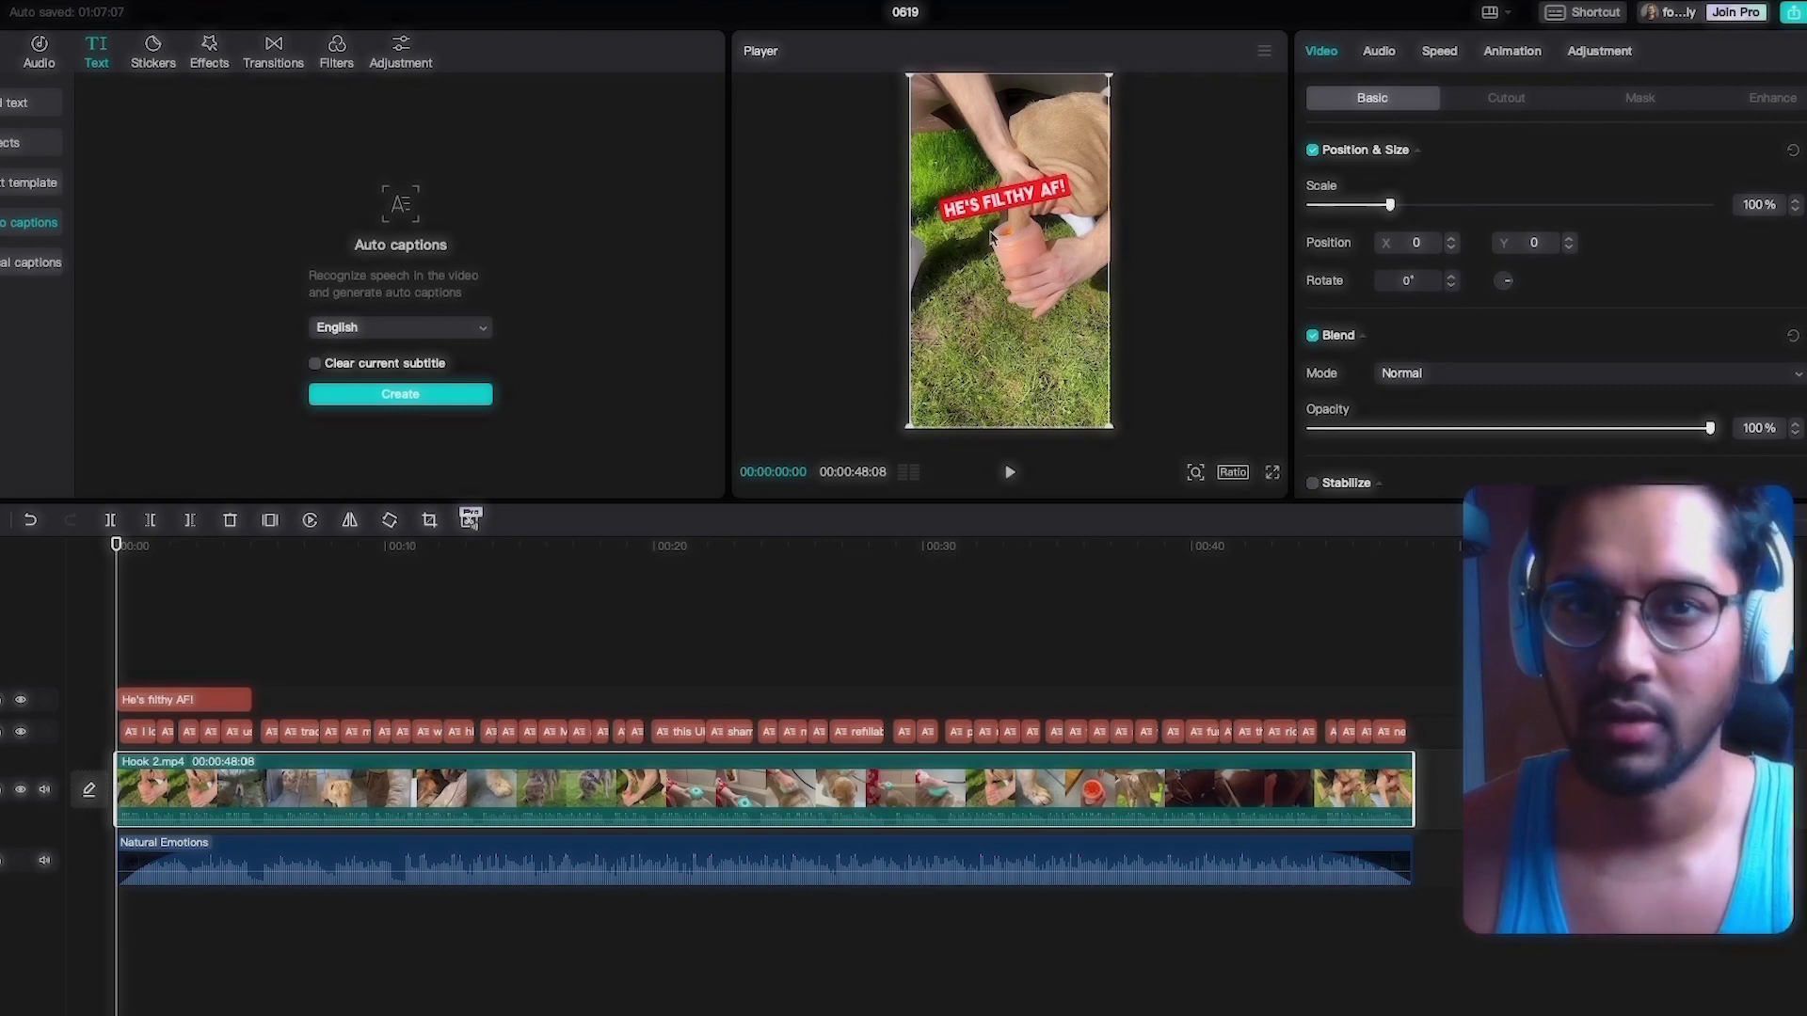
Step: Preview the opening captions "I love my dog to bits" and "but oh boy"
{"action": "left_click", "coordinate": [121, 544]}
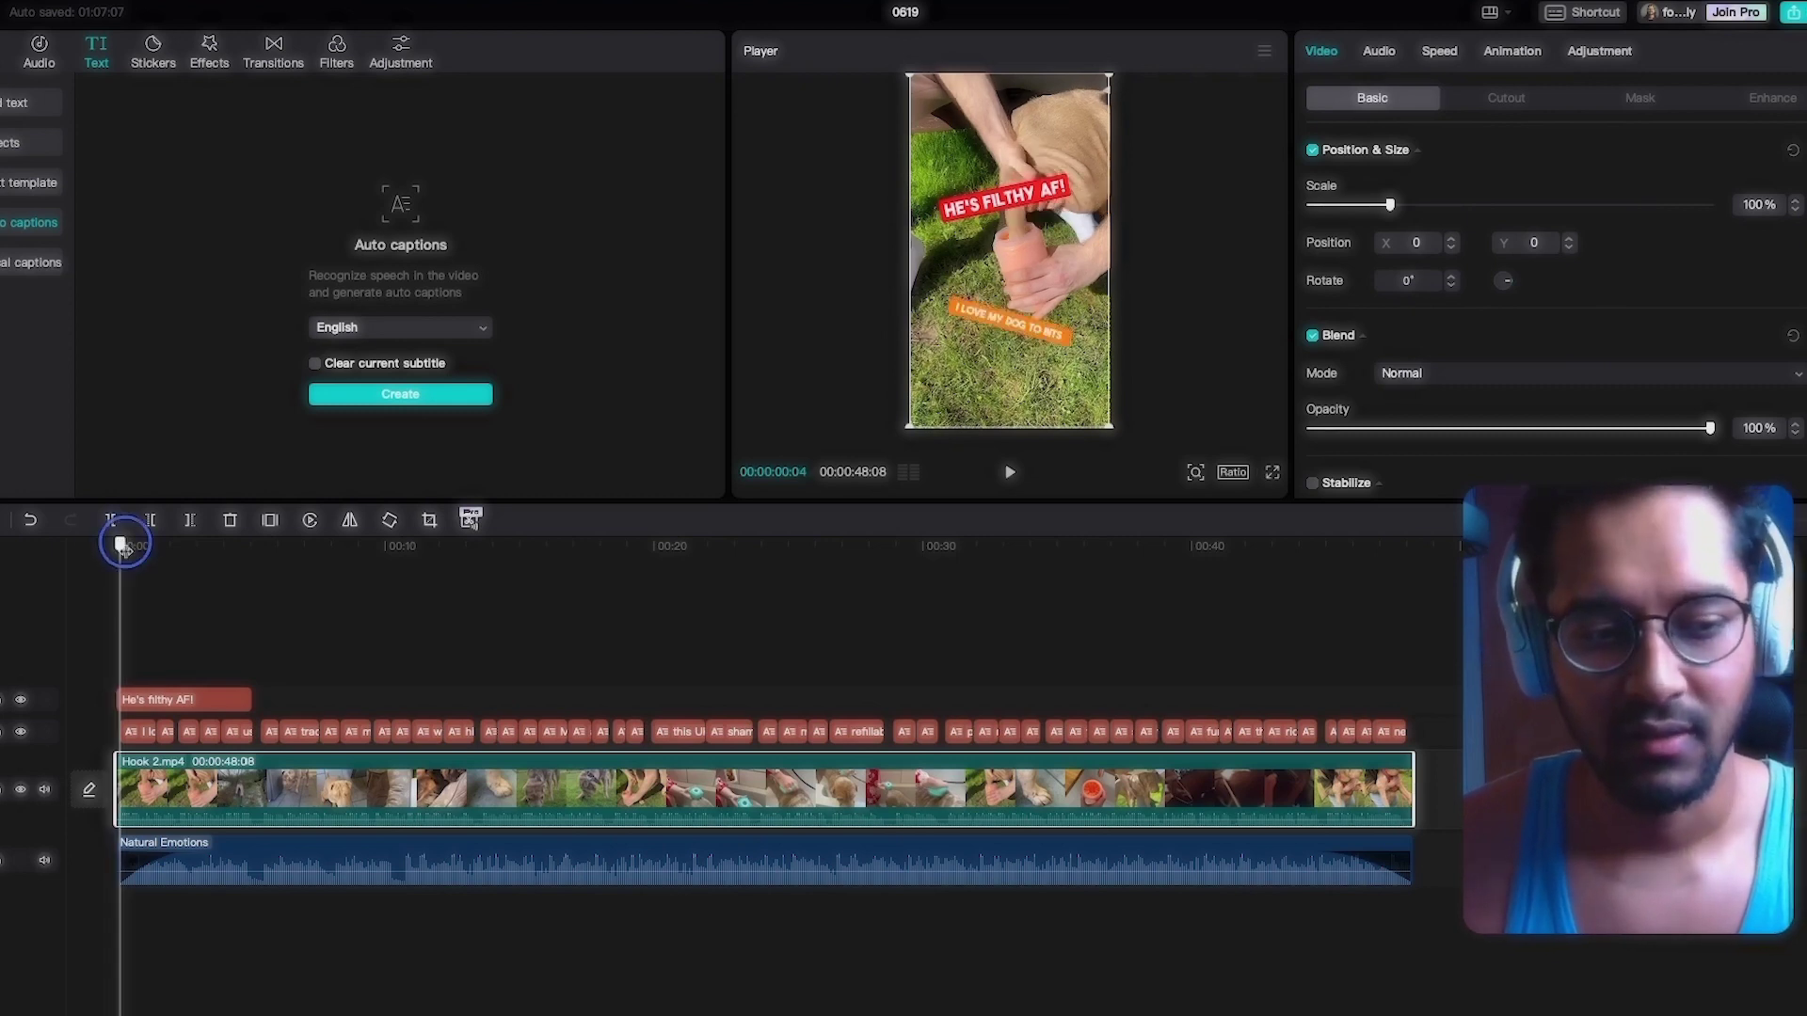
{"action": "mouse_move", "coordinate": [123, 546]}
{"action": "left_mouse_down"}
{"action": "mouse_move", "coordinate": [170, 545]}
{"action": "mouse_move", "coordinate": [149, 547]}
{"action": "left_mouse_up"}
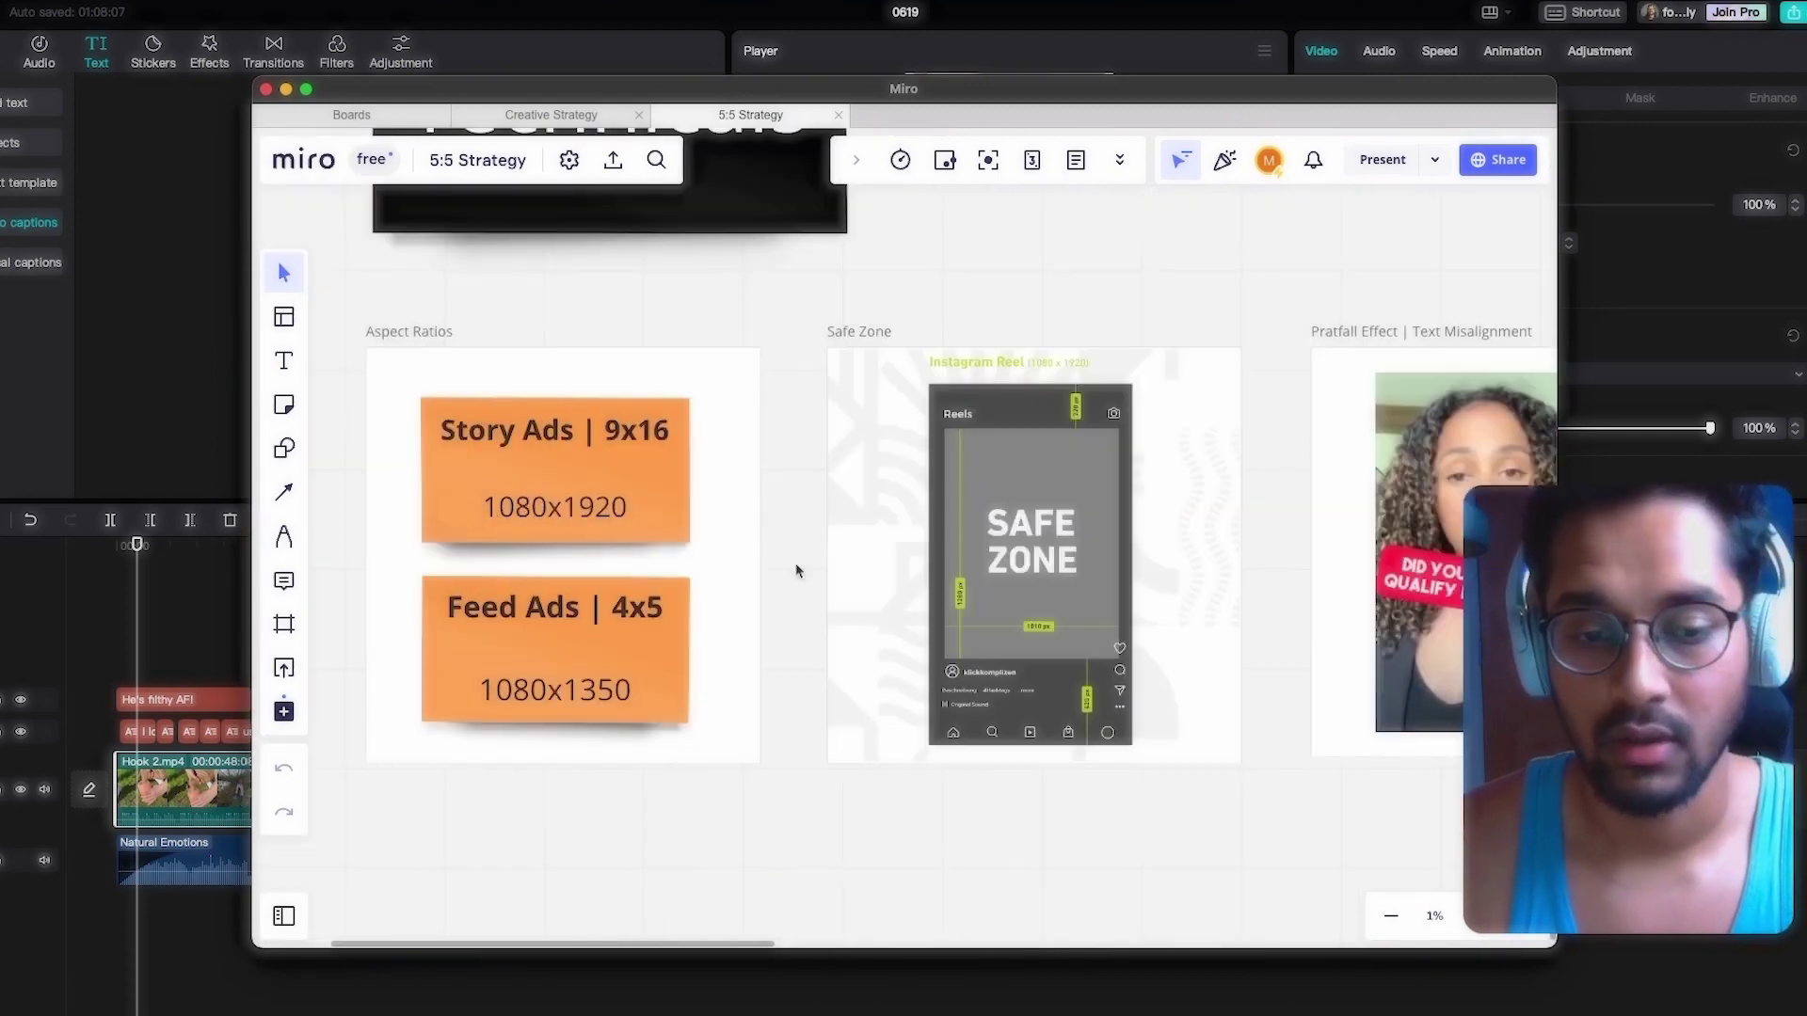
Step: Pan the Miro board past Aspect Ratios to the Safe Zone and Pratfall Effect frames
{"action": "scroll", "coordinate": [757, 581], "scroll_direction": "left", "scroll_amount": 3}
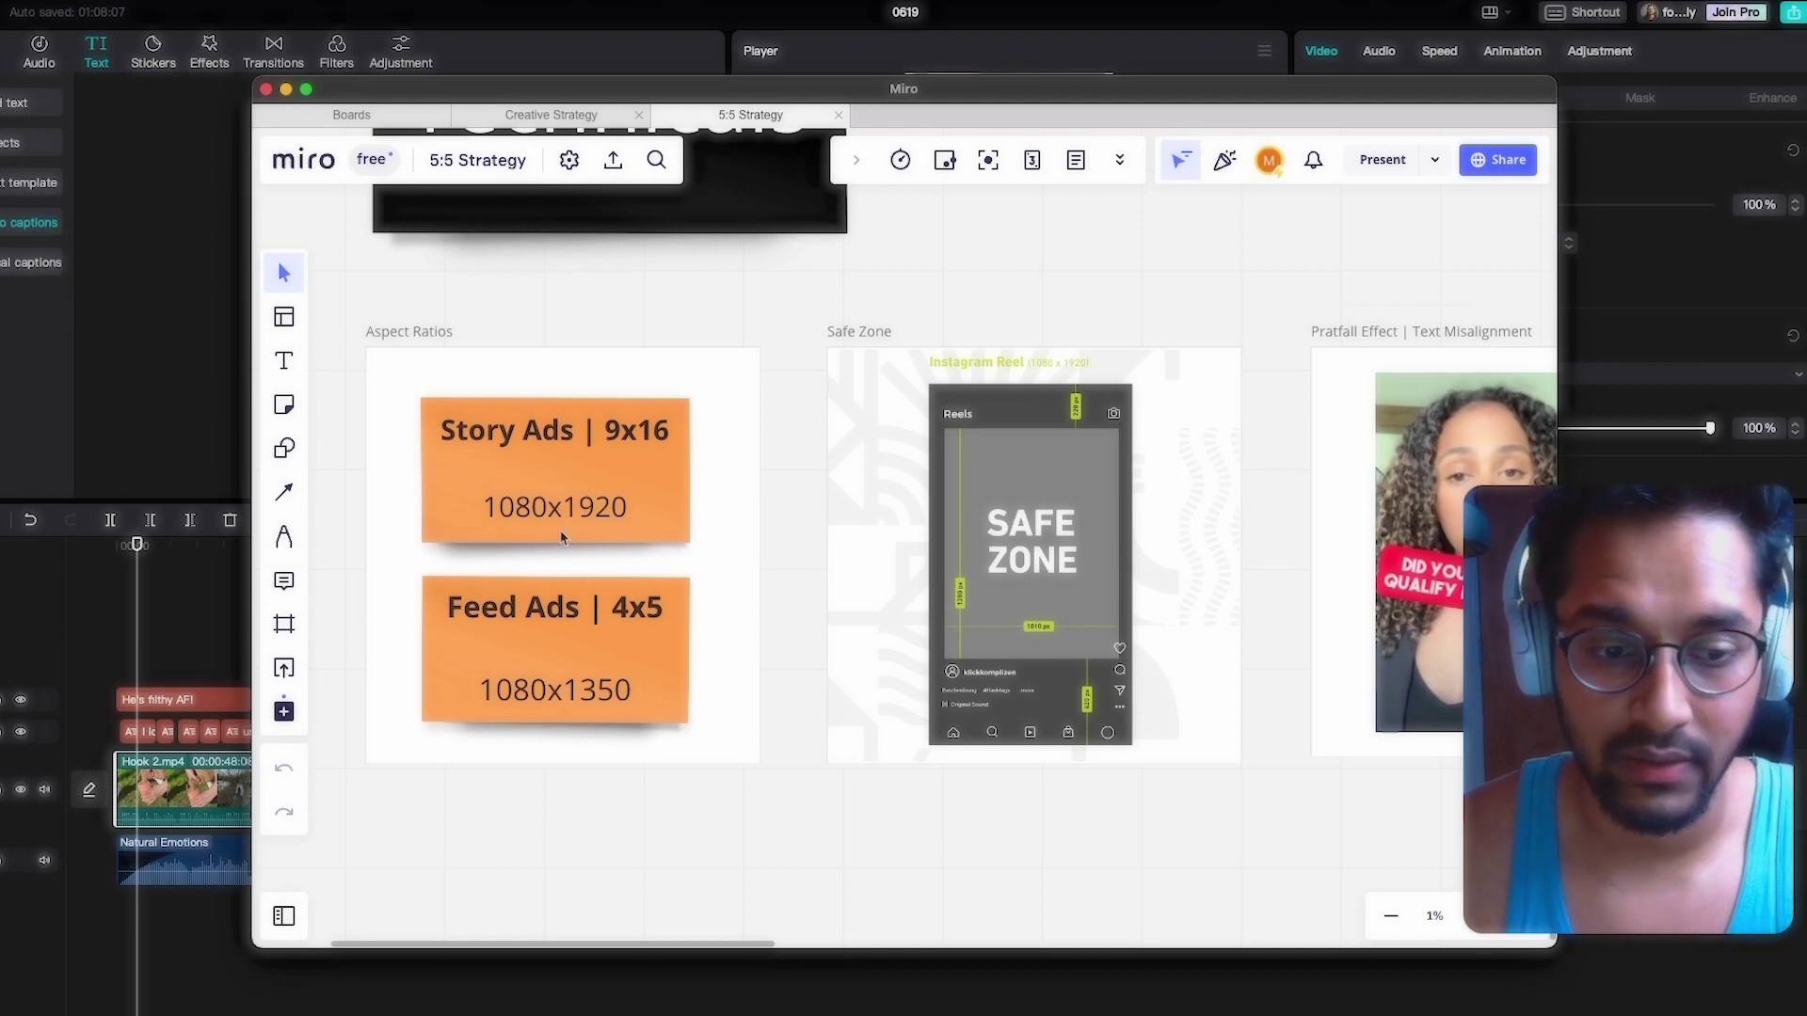
{"action": "scroll", "coordinate": [1016, 483], "scroll_direction": "right", "scroll_amount": 5}
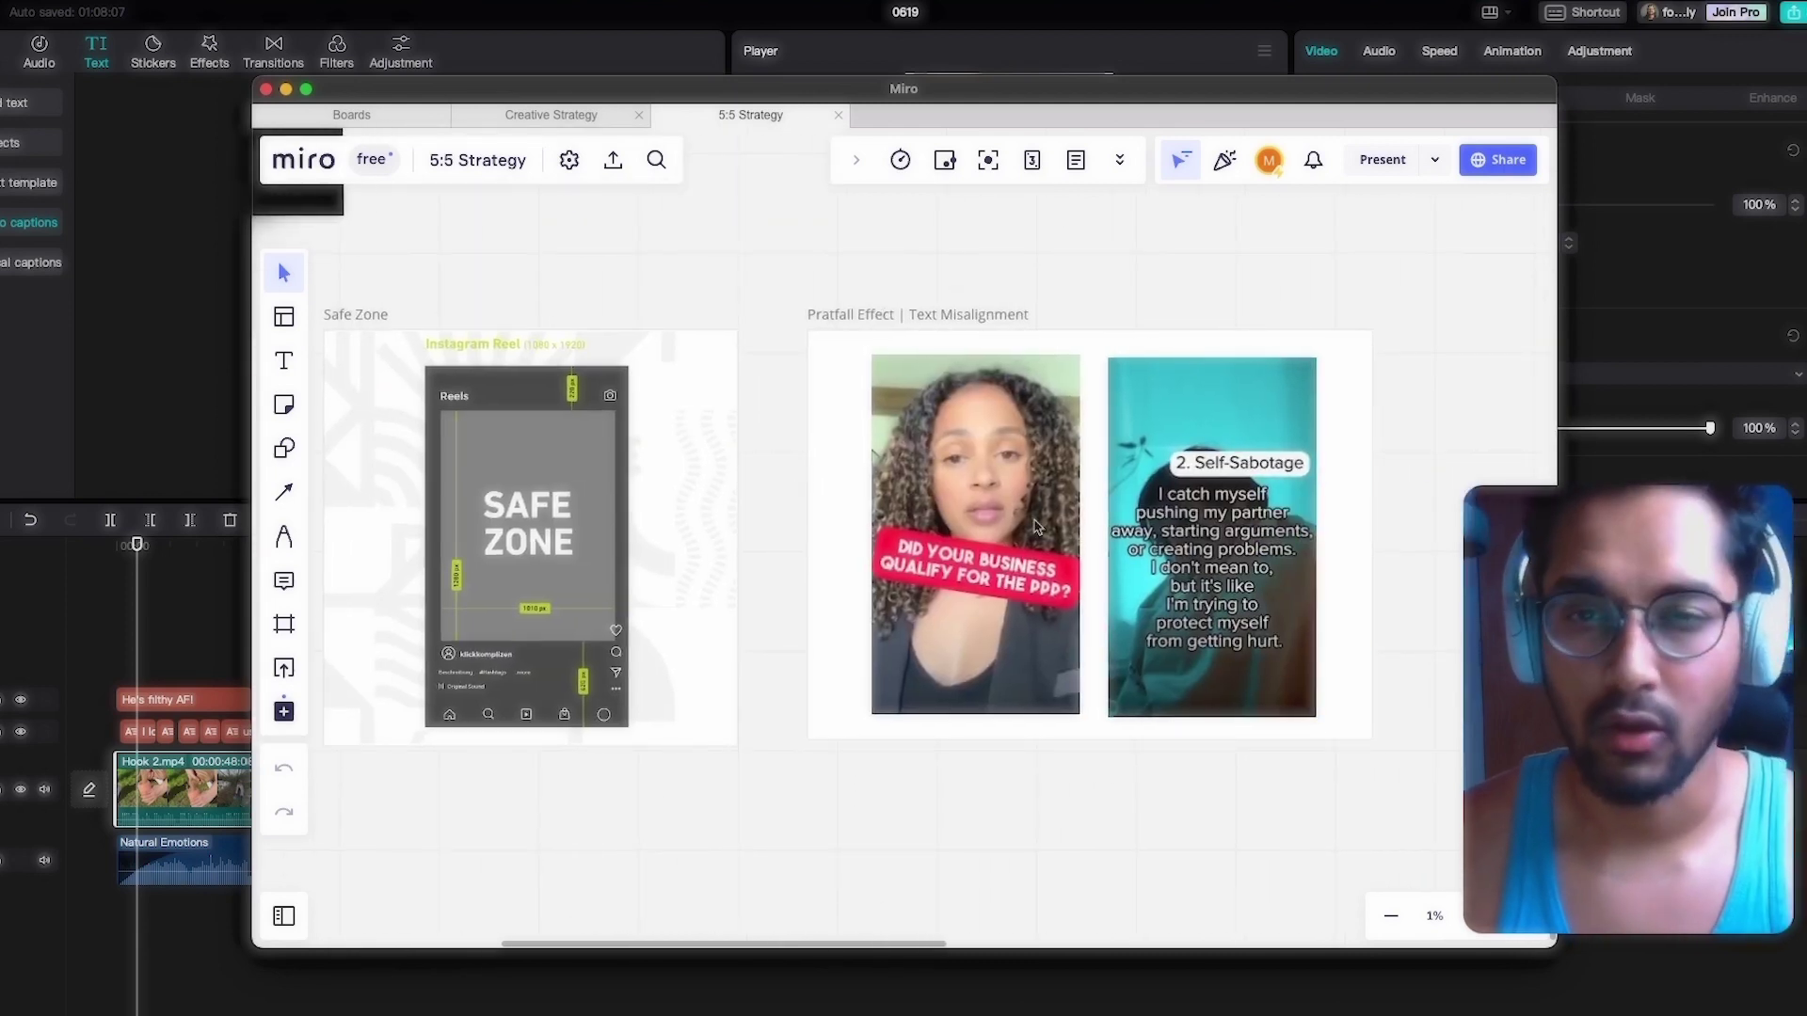
{"action": "scroll", "coordinate": [1129, 302], "scroll_direction": "right", "scroll_amount": 1}
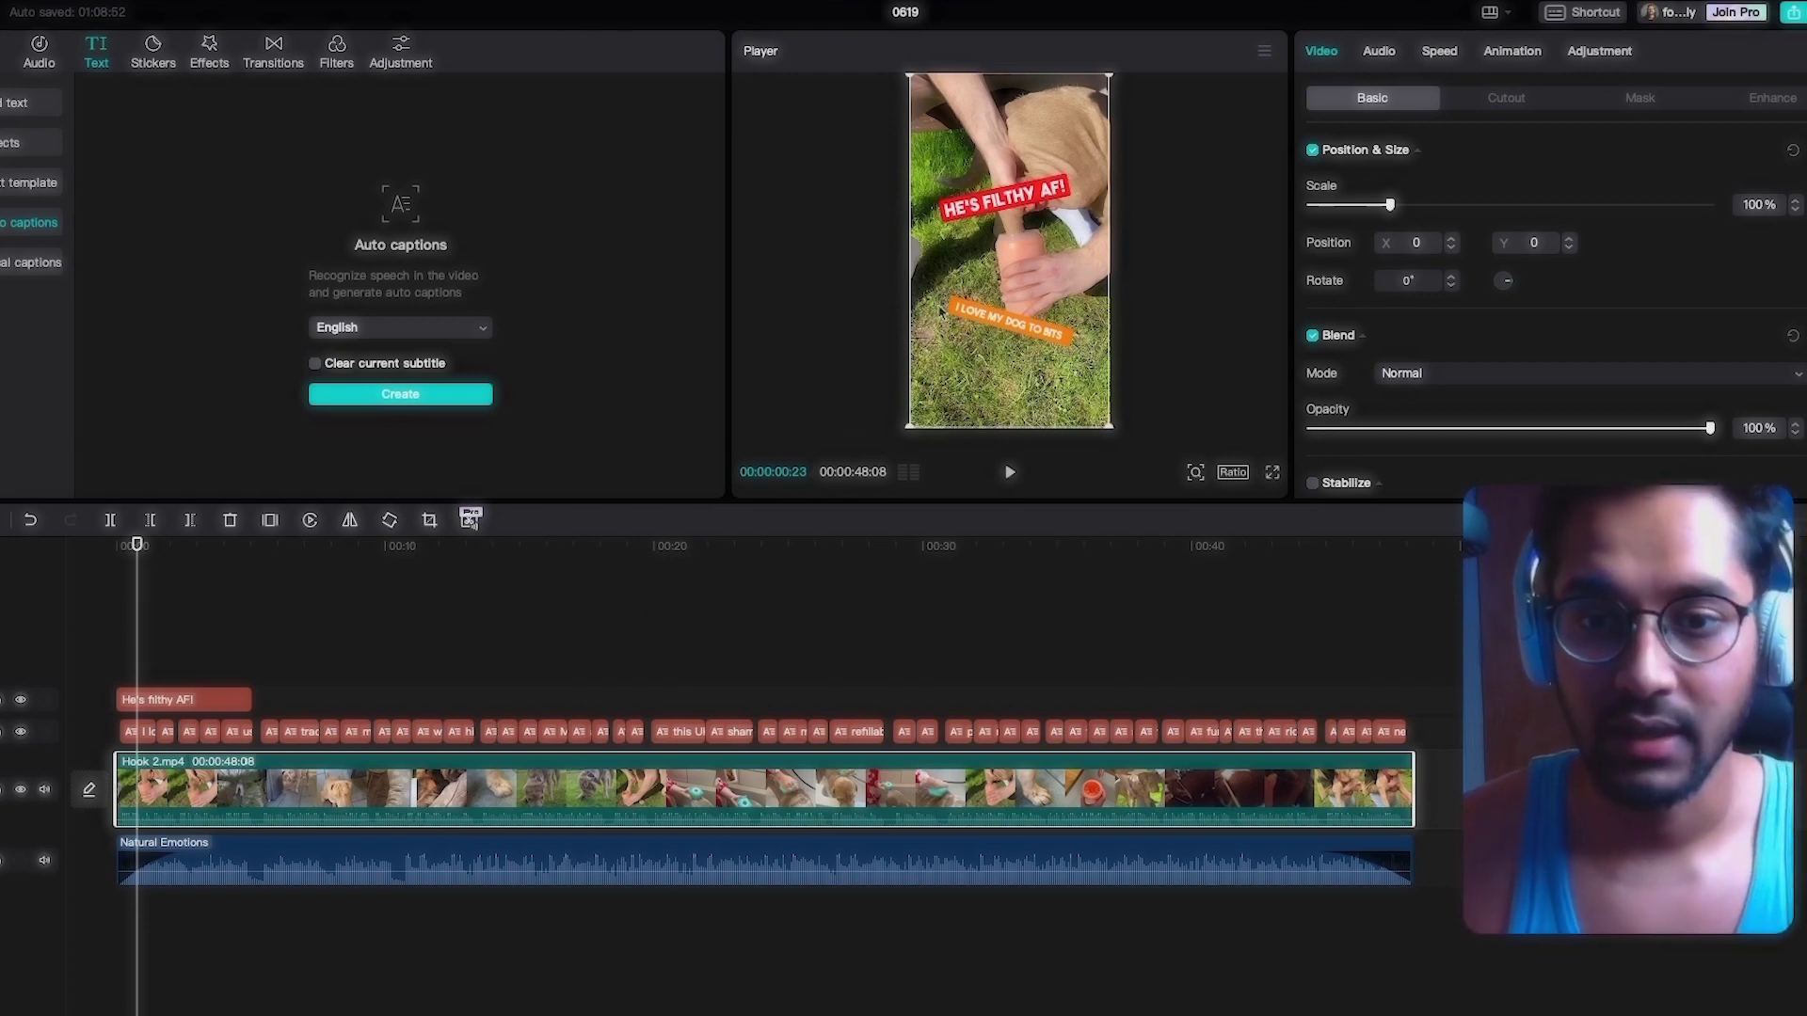
Step: Slightly tilt the HE'S FILTHY AF! caption, then select the I LOVE MY DOG TO BITS caption
{"action": "left_click", "coordinate": [1008, 204]}
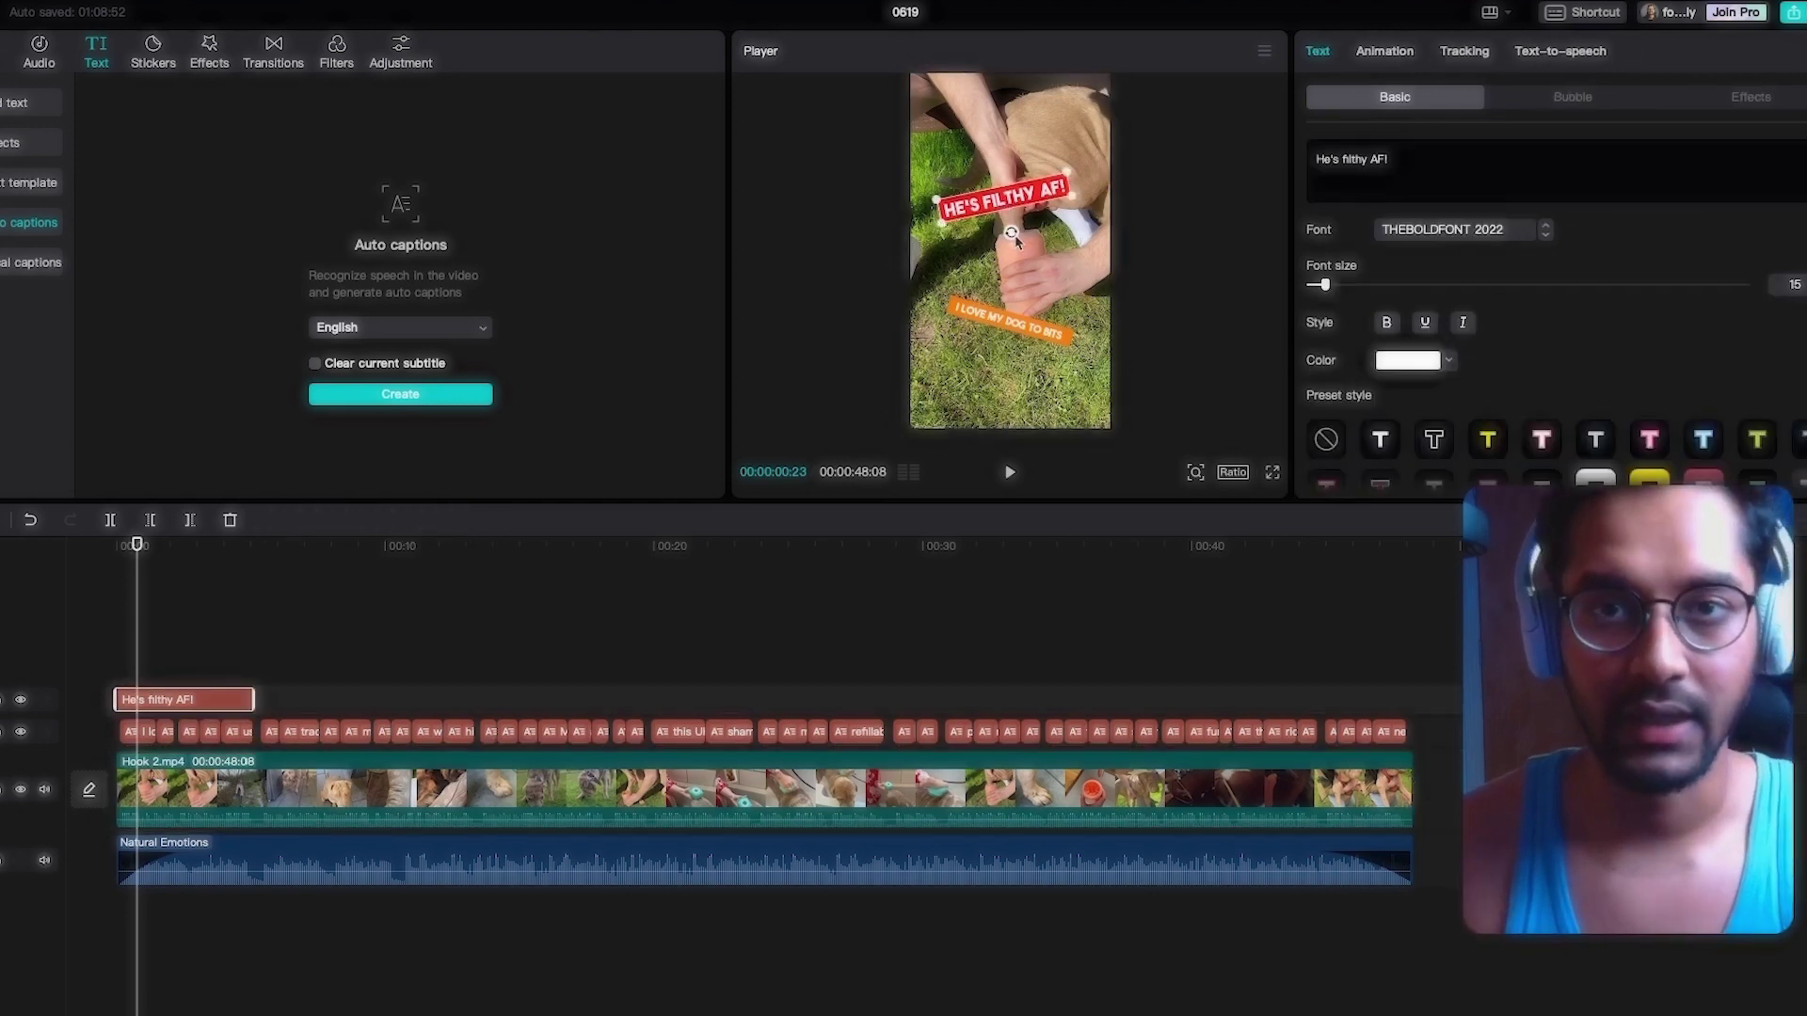
{"action": "left_click_drag", "start_coordinate": [1012, 236], "coordinate": [1018, 235]}
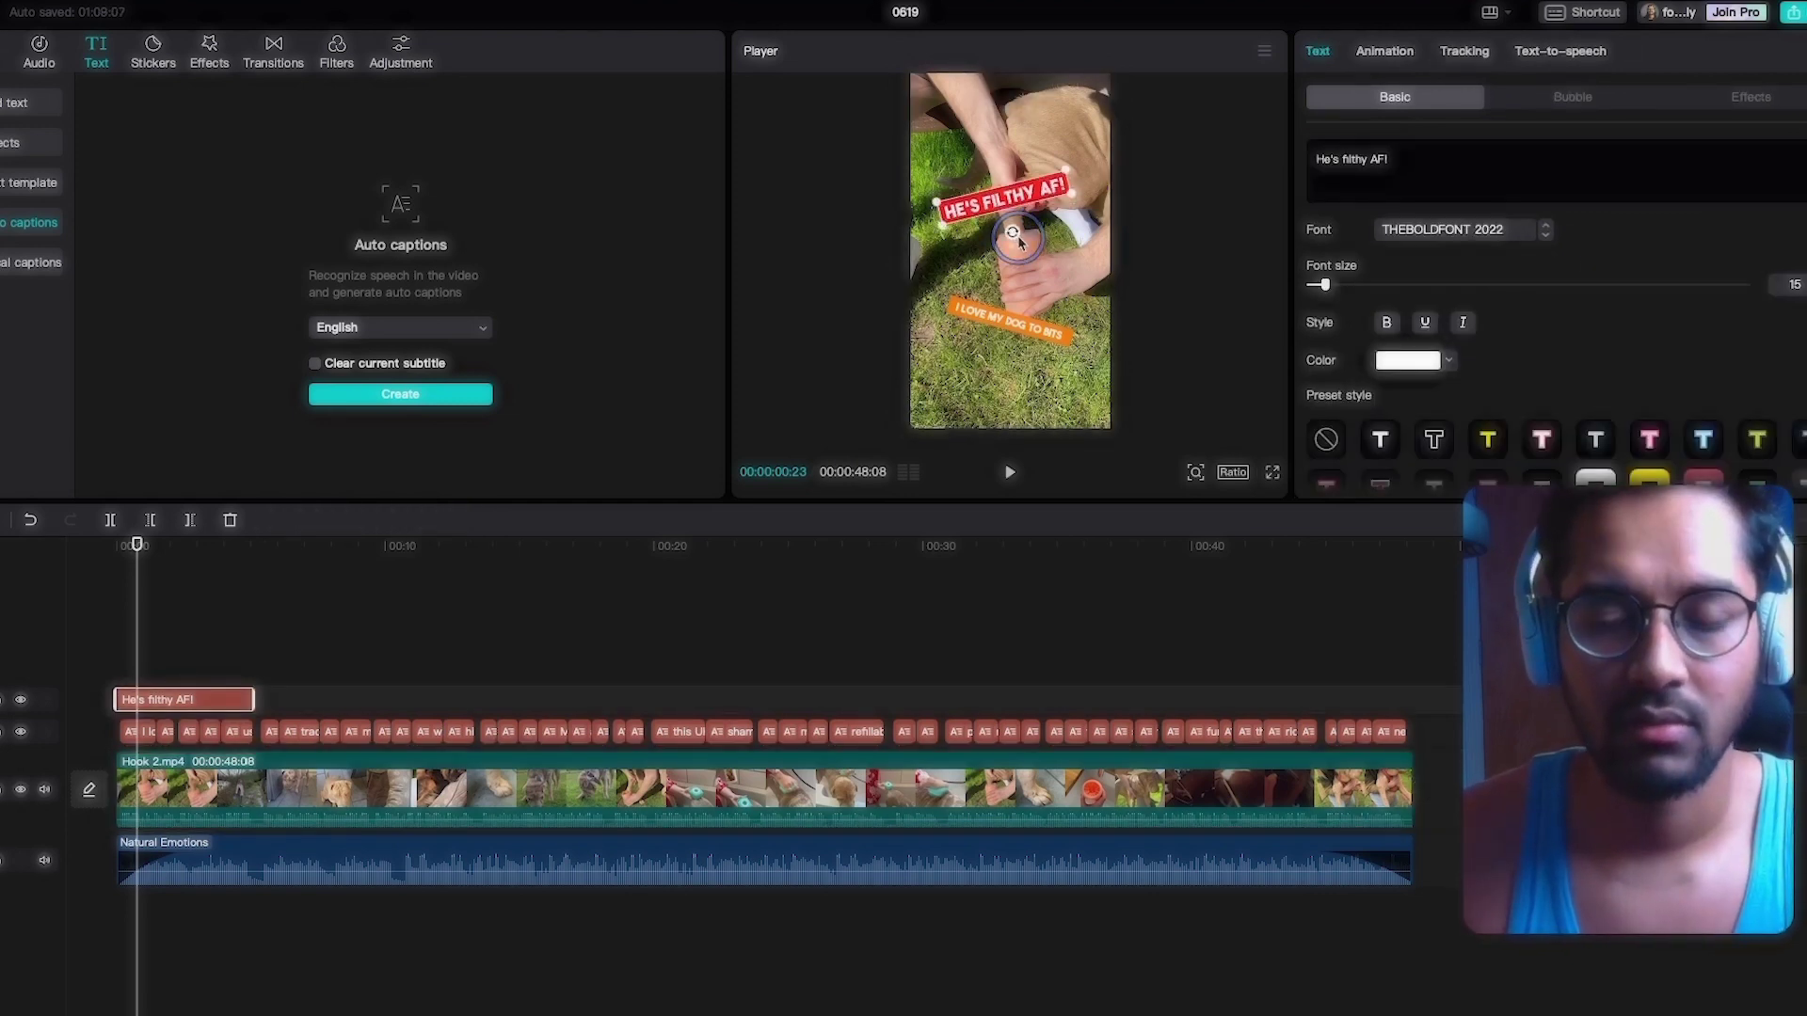
{"action": "left_click", "coordinate": [1030, 317]}
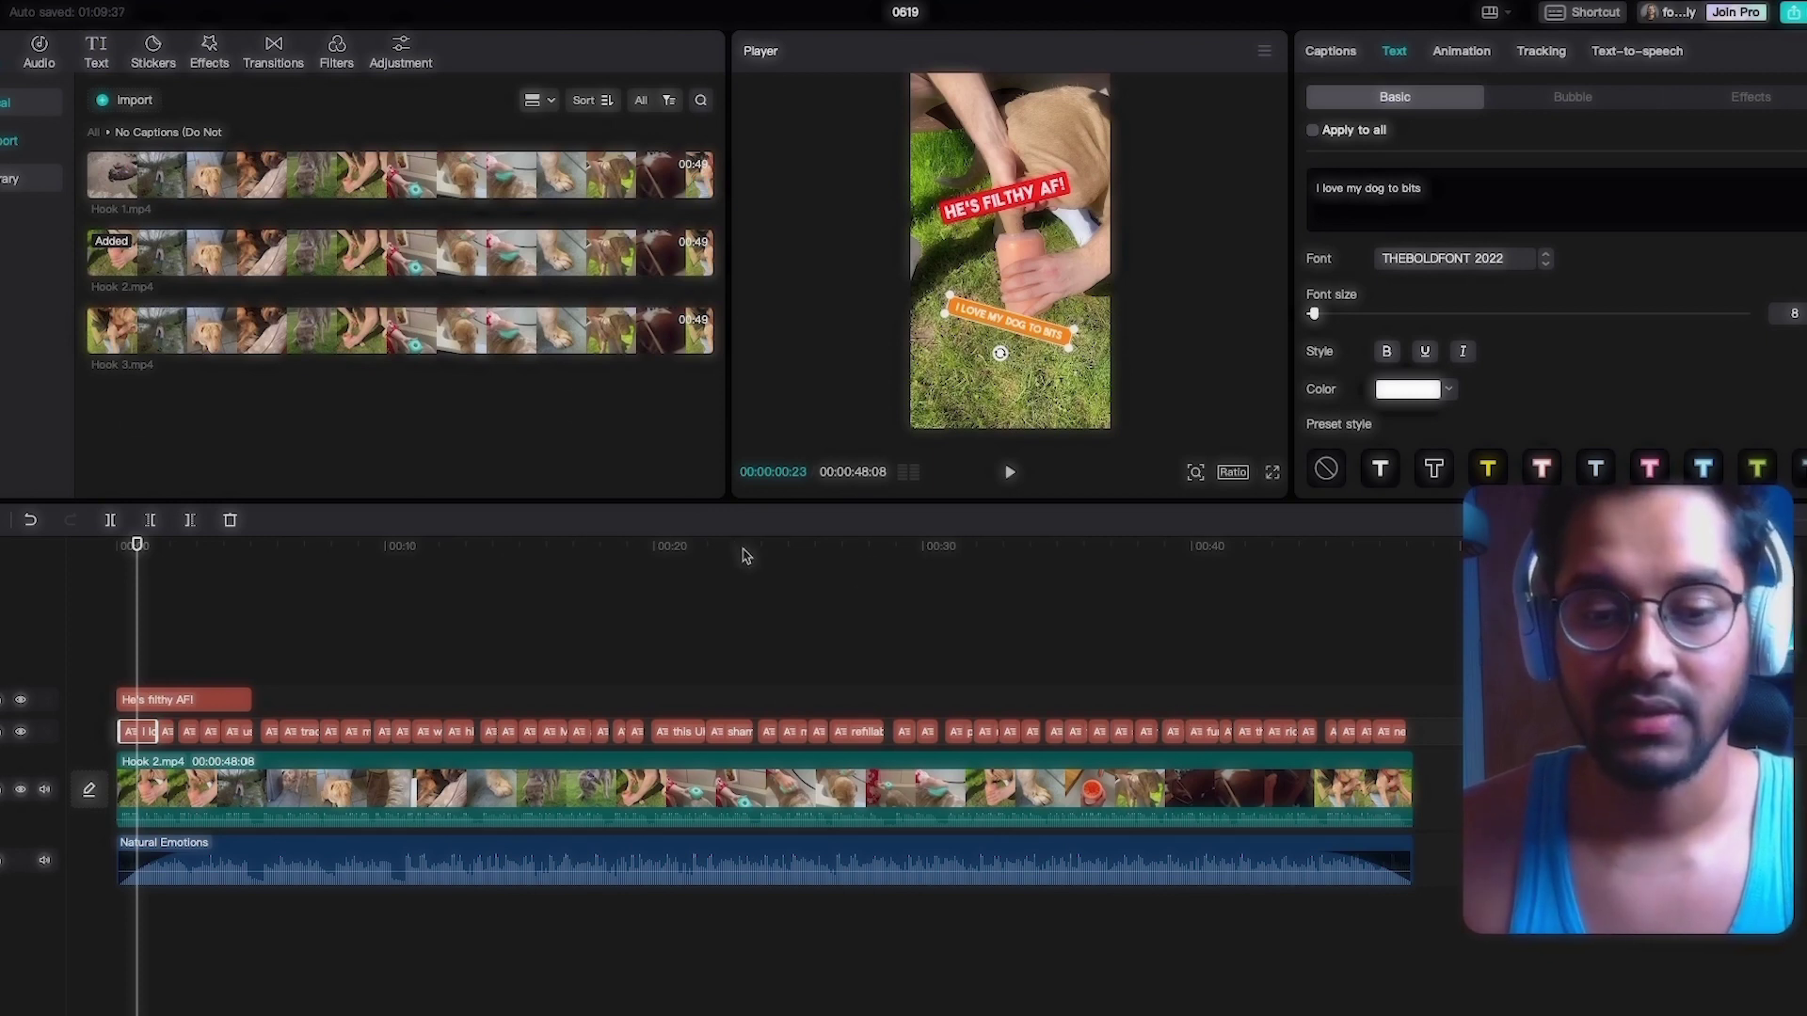
Step: Replace the Hook 2.mp4 timeline clip with Hook 1.mp4 from the Media panel
{"action": "left_click", "coordinate": [80, 1]}
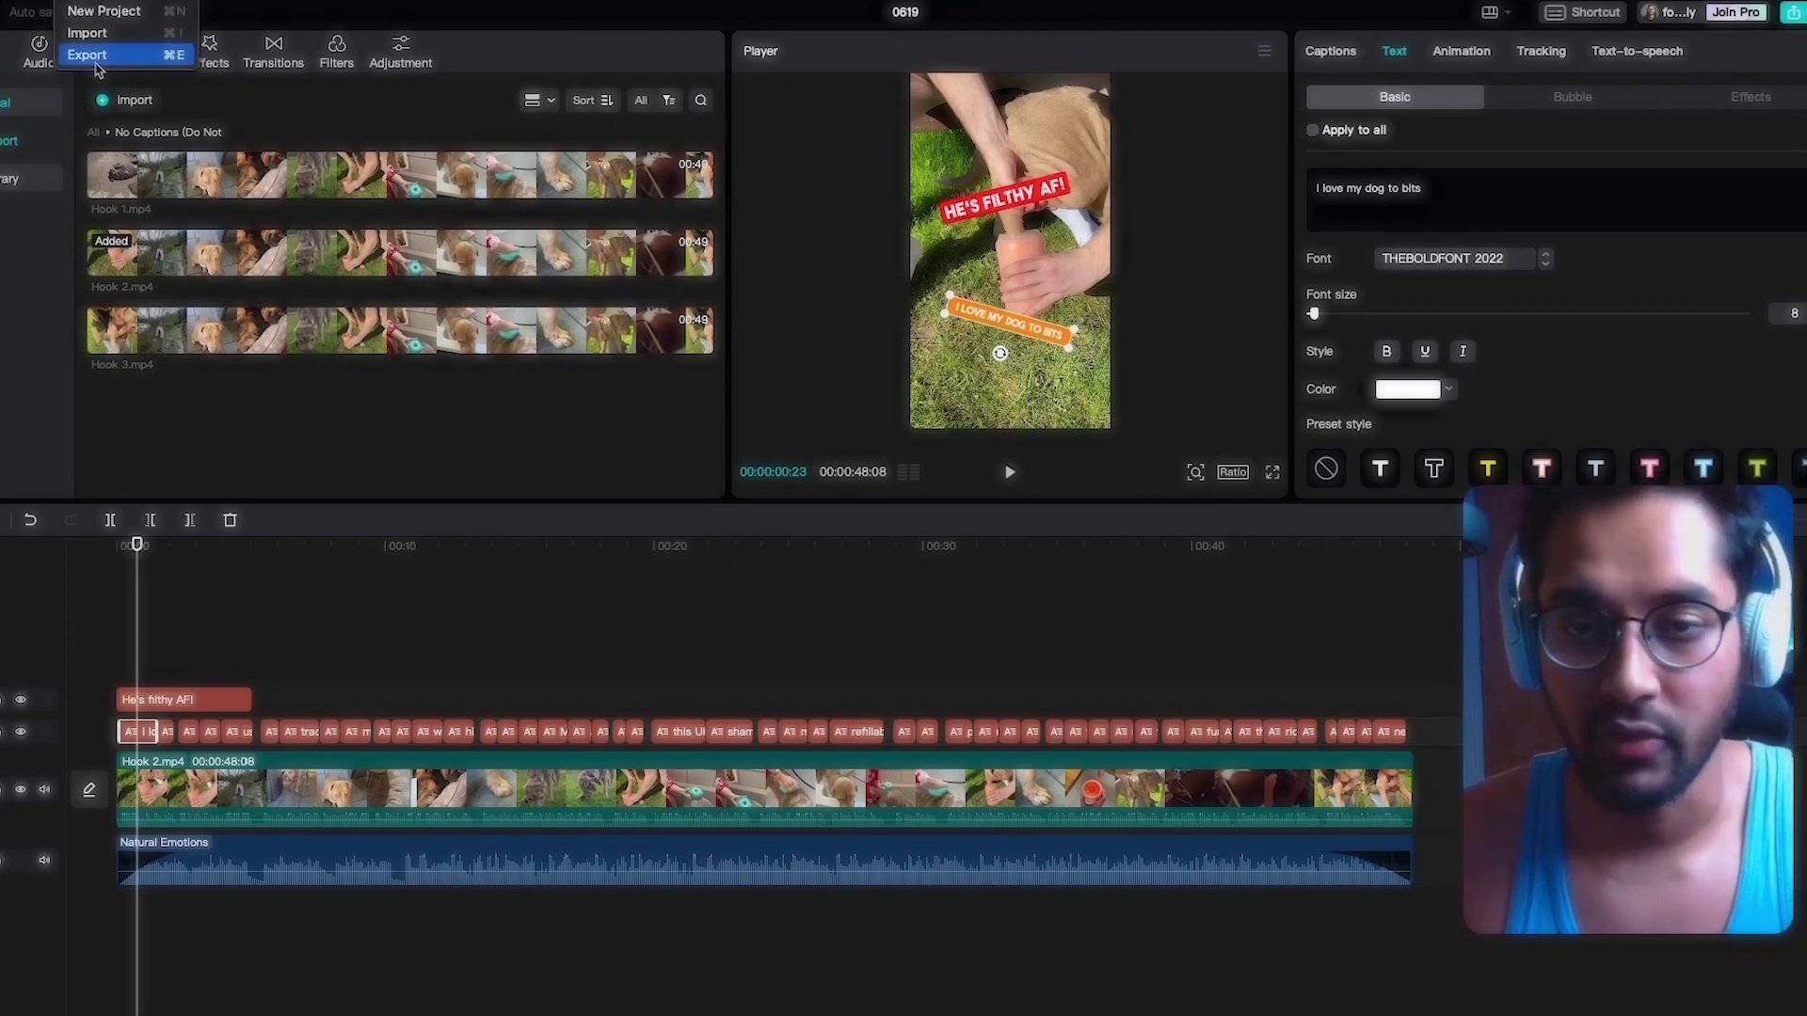
{"action": "left_click", "coordinate": [420, 410]}
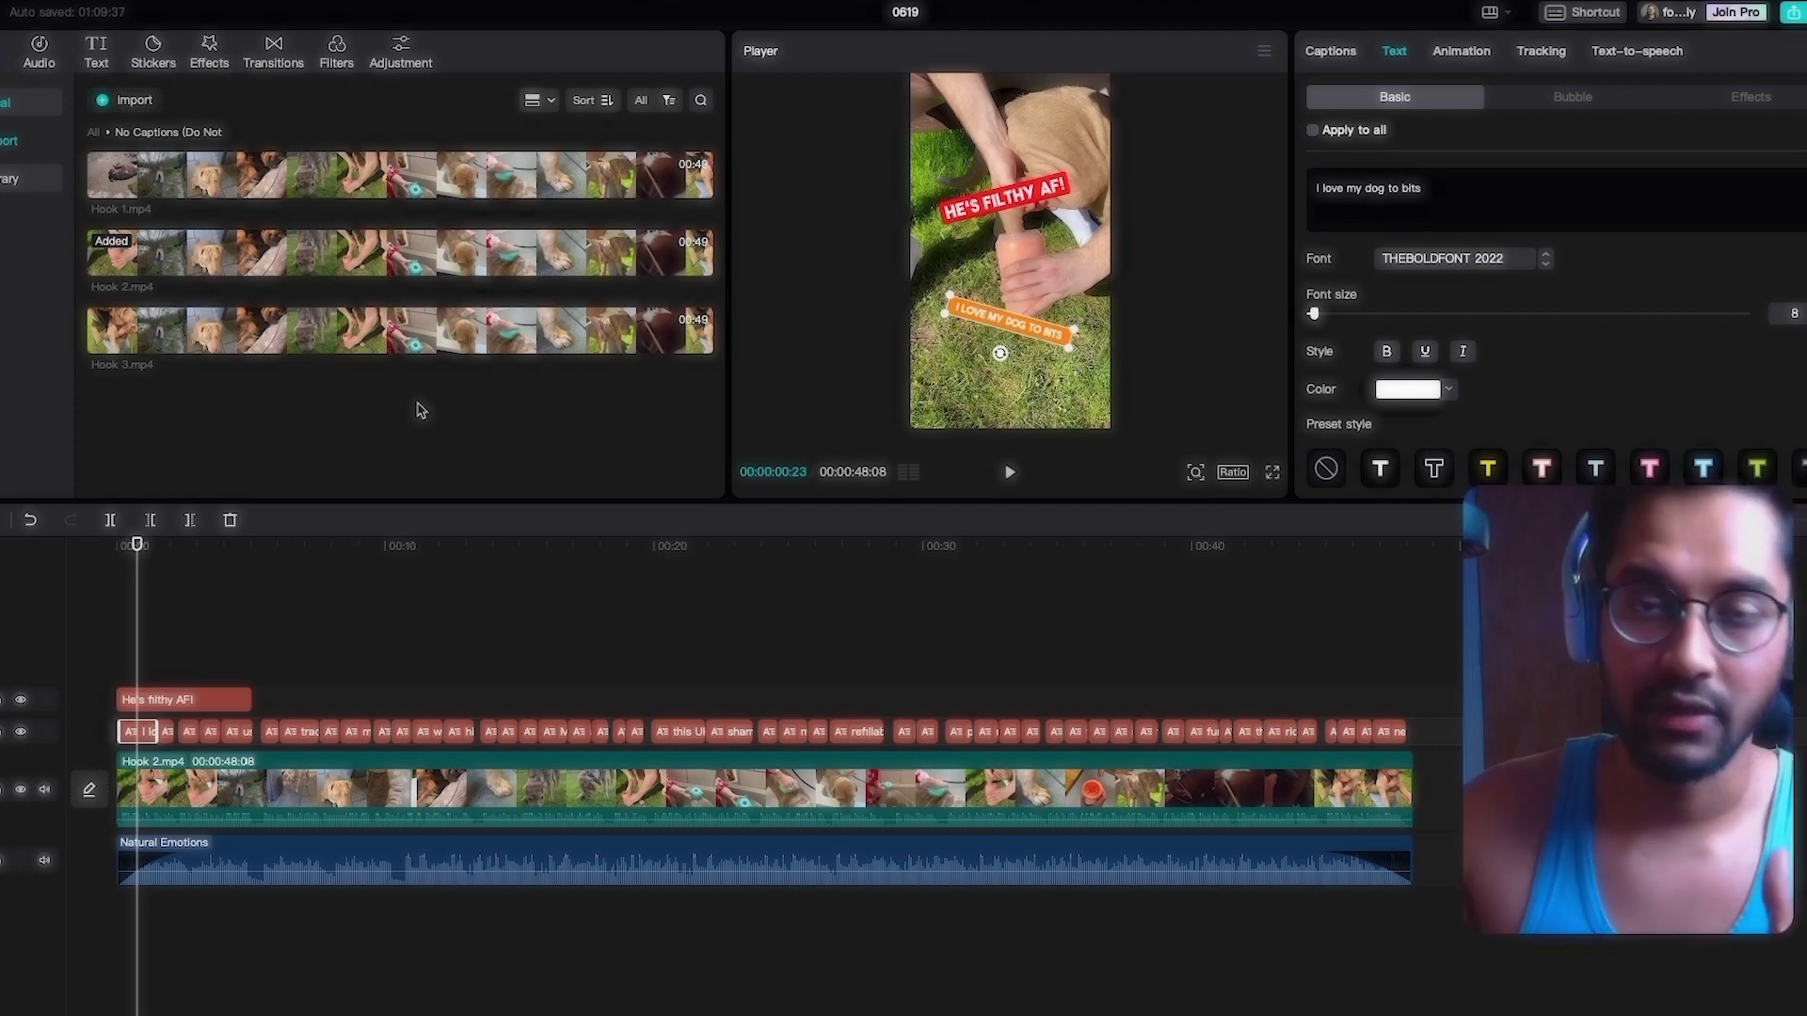
{"action": "left_click", "coordinate": [213, 173]}
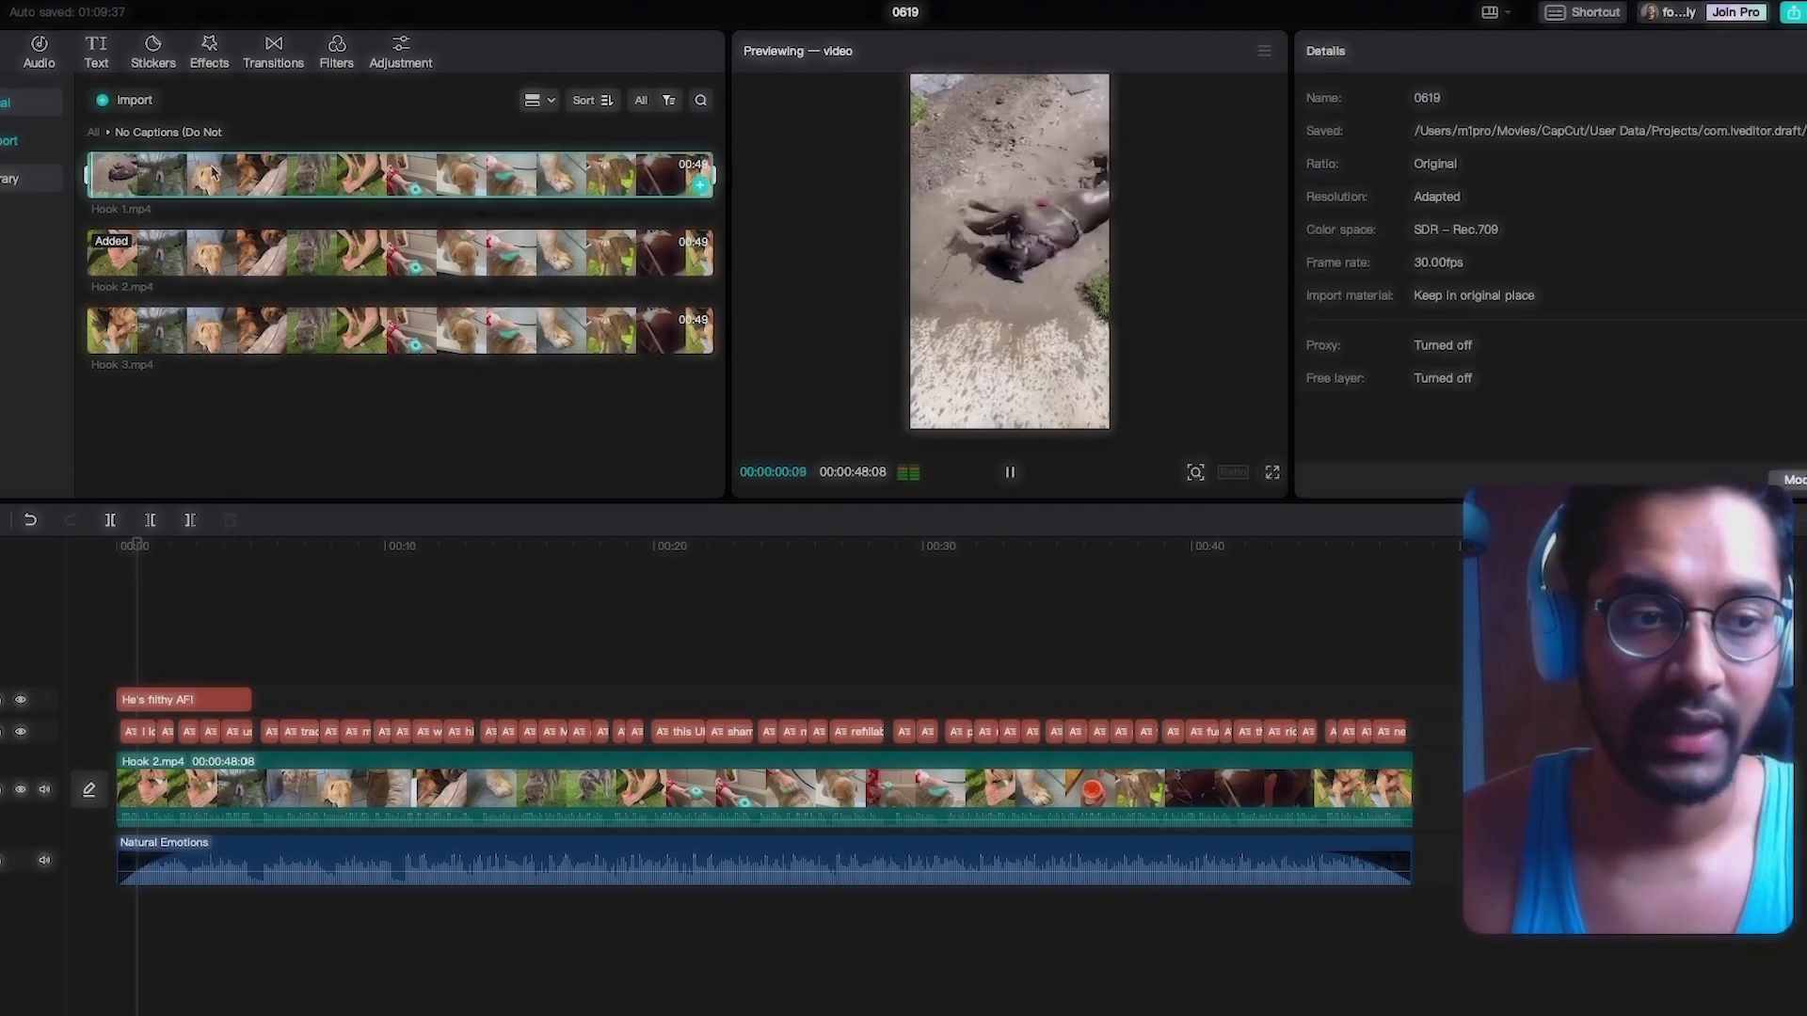
{"action": "left_click_drag", "start_coordinate": [213, 172], "coordinate": [324, 788]}
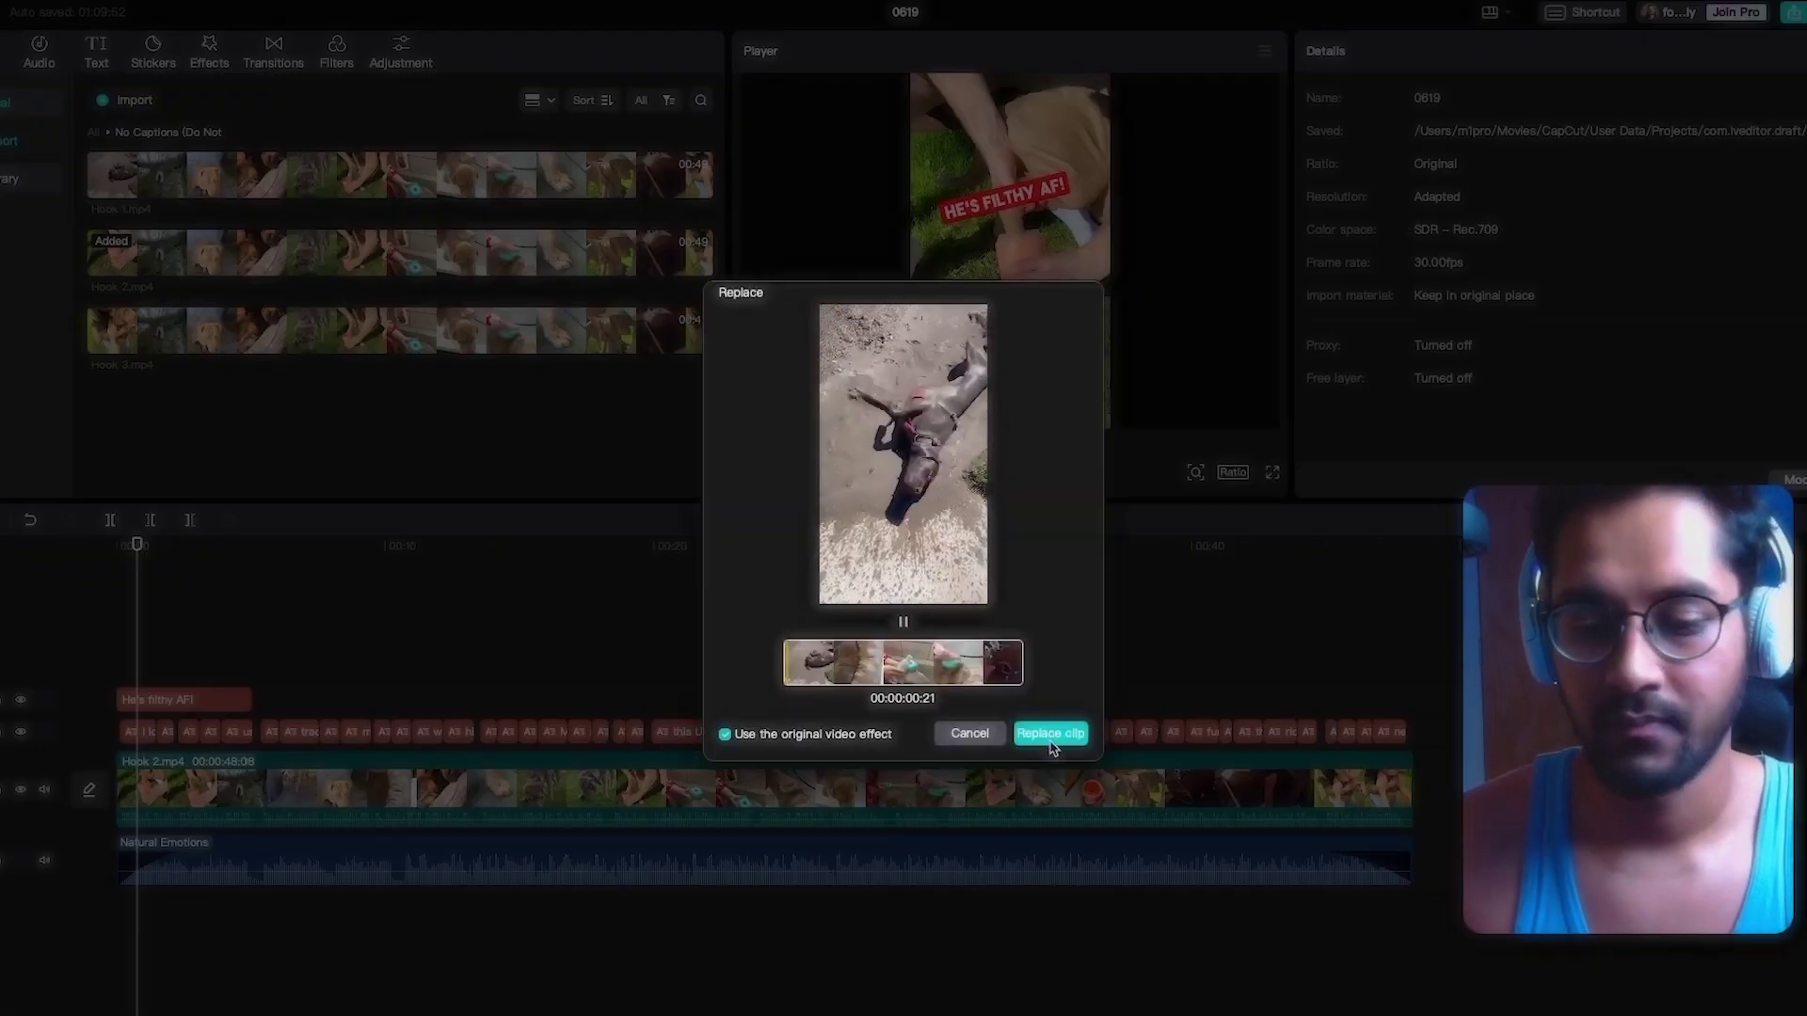
{"action": "left_click", "coordinate": [1050, 734]}
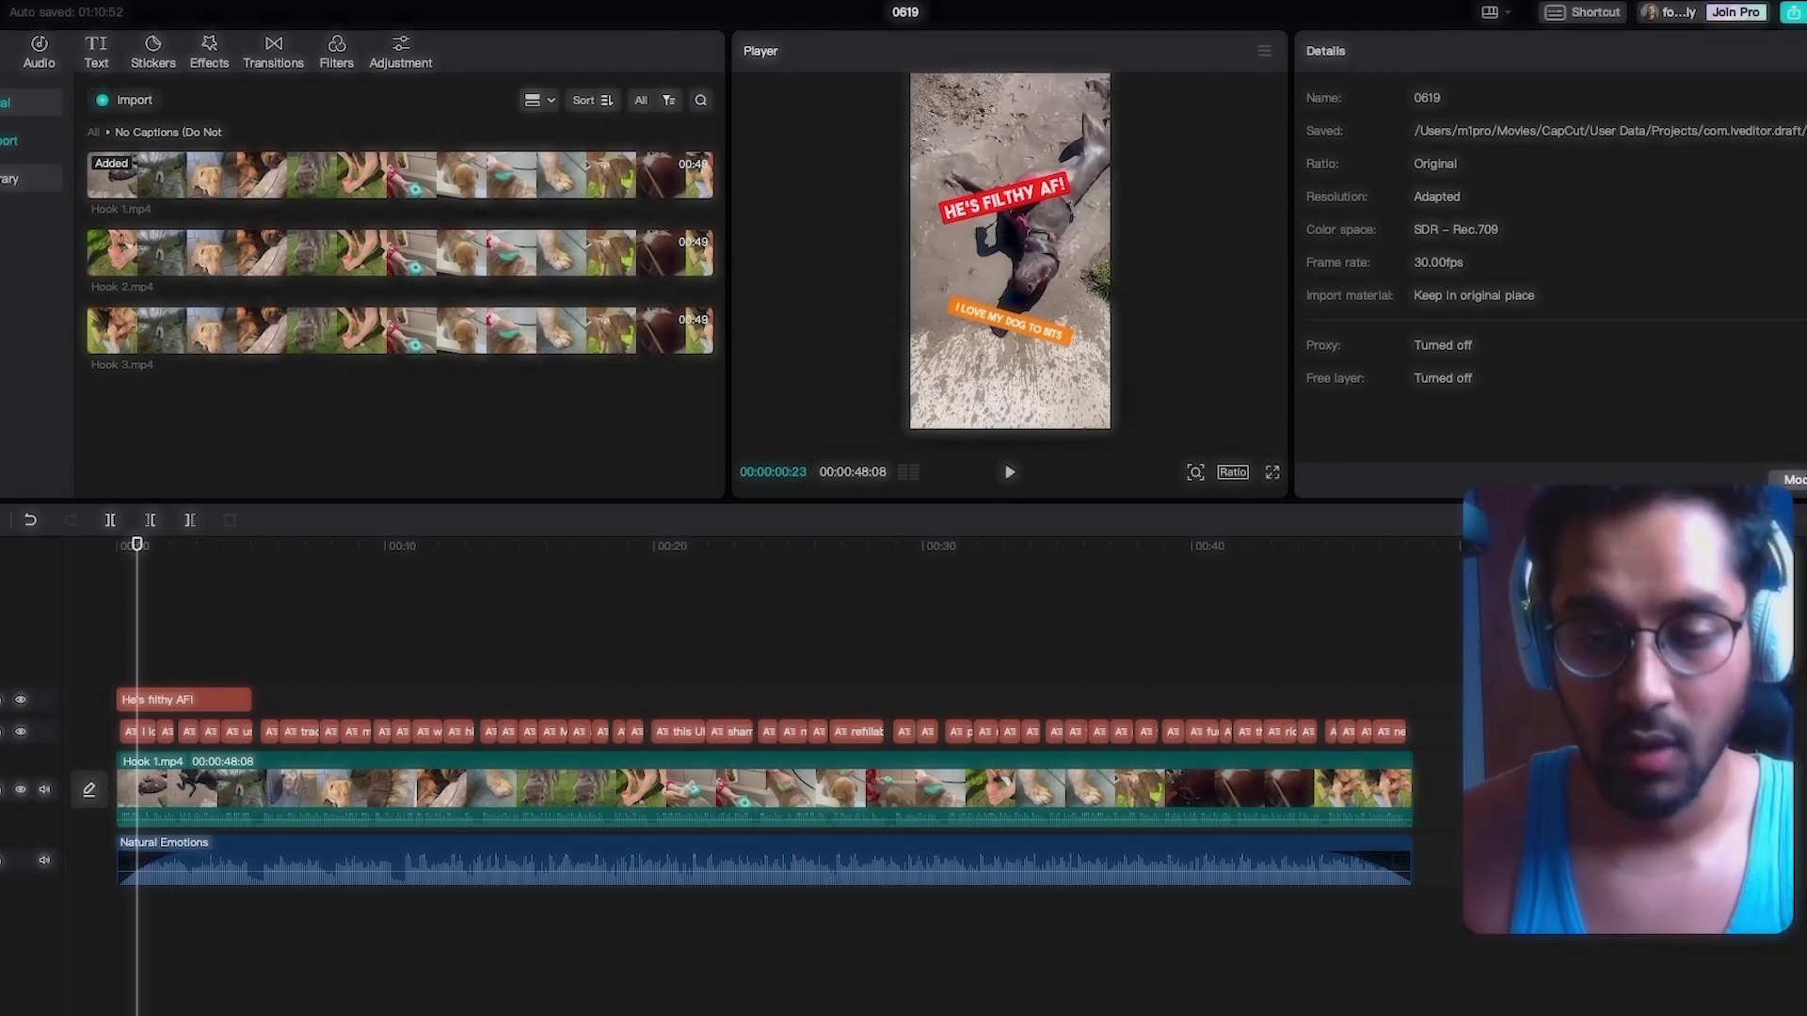
Step: Pan the Miro board to the Problem | Agitate | Solution, Before & After and Trend columns, then minimize it
{"action": "left_click", "coordinate": [1120, 997]}
{"action": "scroll", "coordinate": [828, 488], "scroll_direction": "up", "scroll_amount": 5}
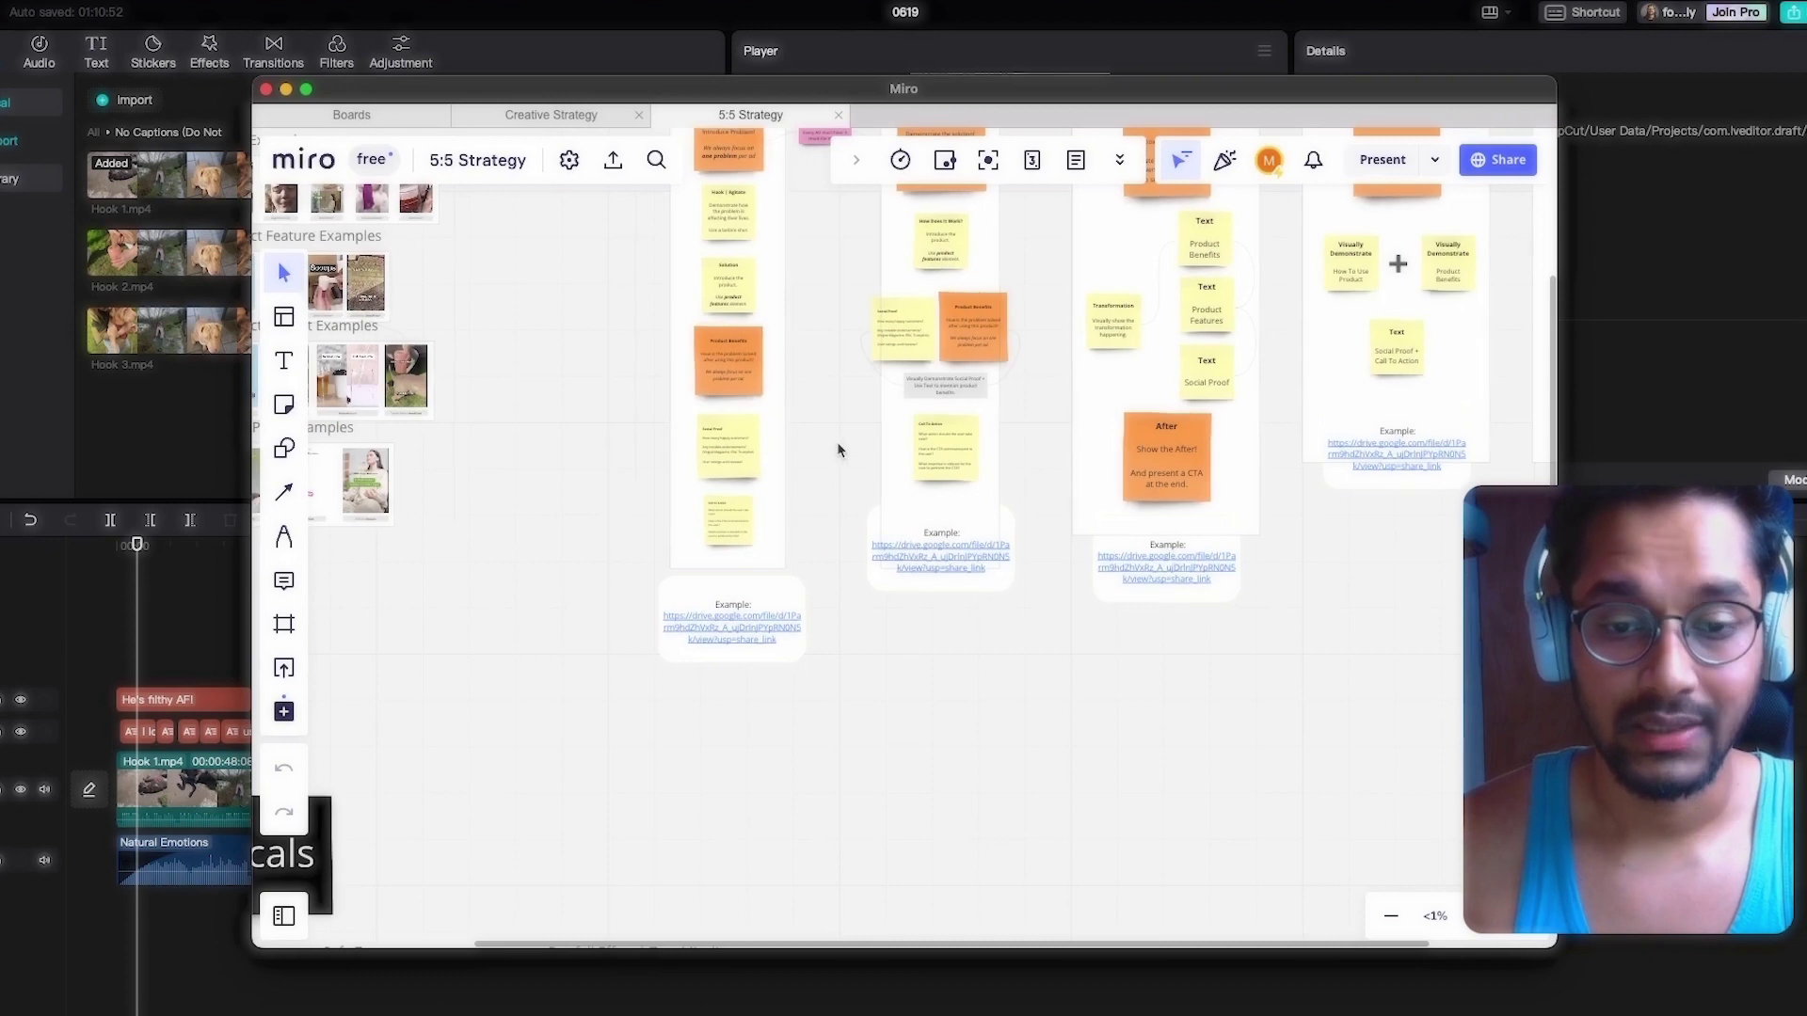
{"action": "scroll", "coordinate": [837, 449], "scroll_direction": "up", "scroll_amount": 5}
{"action": "left_click_drag", "start_coordinate": [882, 447], "coordinate": [891, 756]}
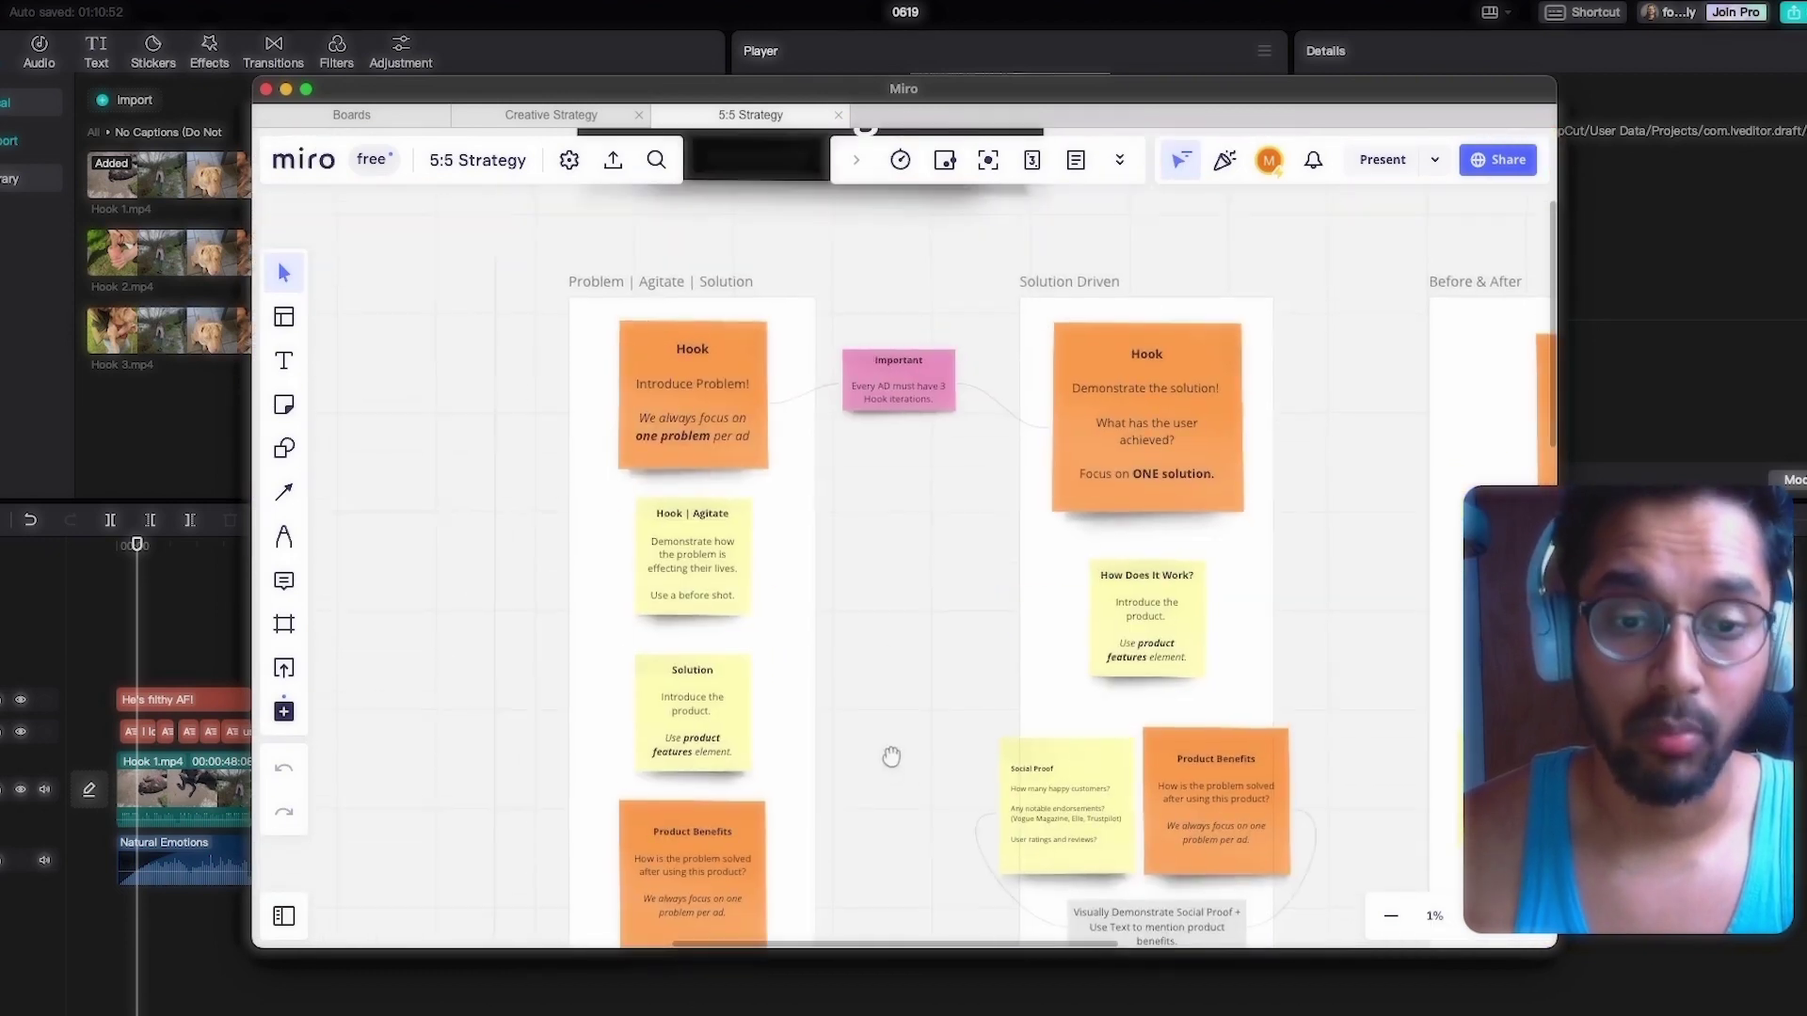
{"action": "scroll", "coordinate": [843, 580], "scroll_direction": "down", "scroll_amount": 2}
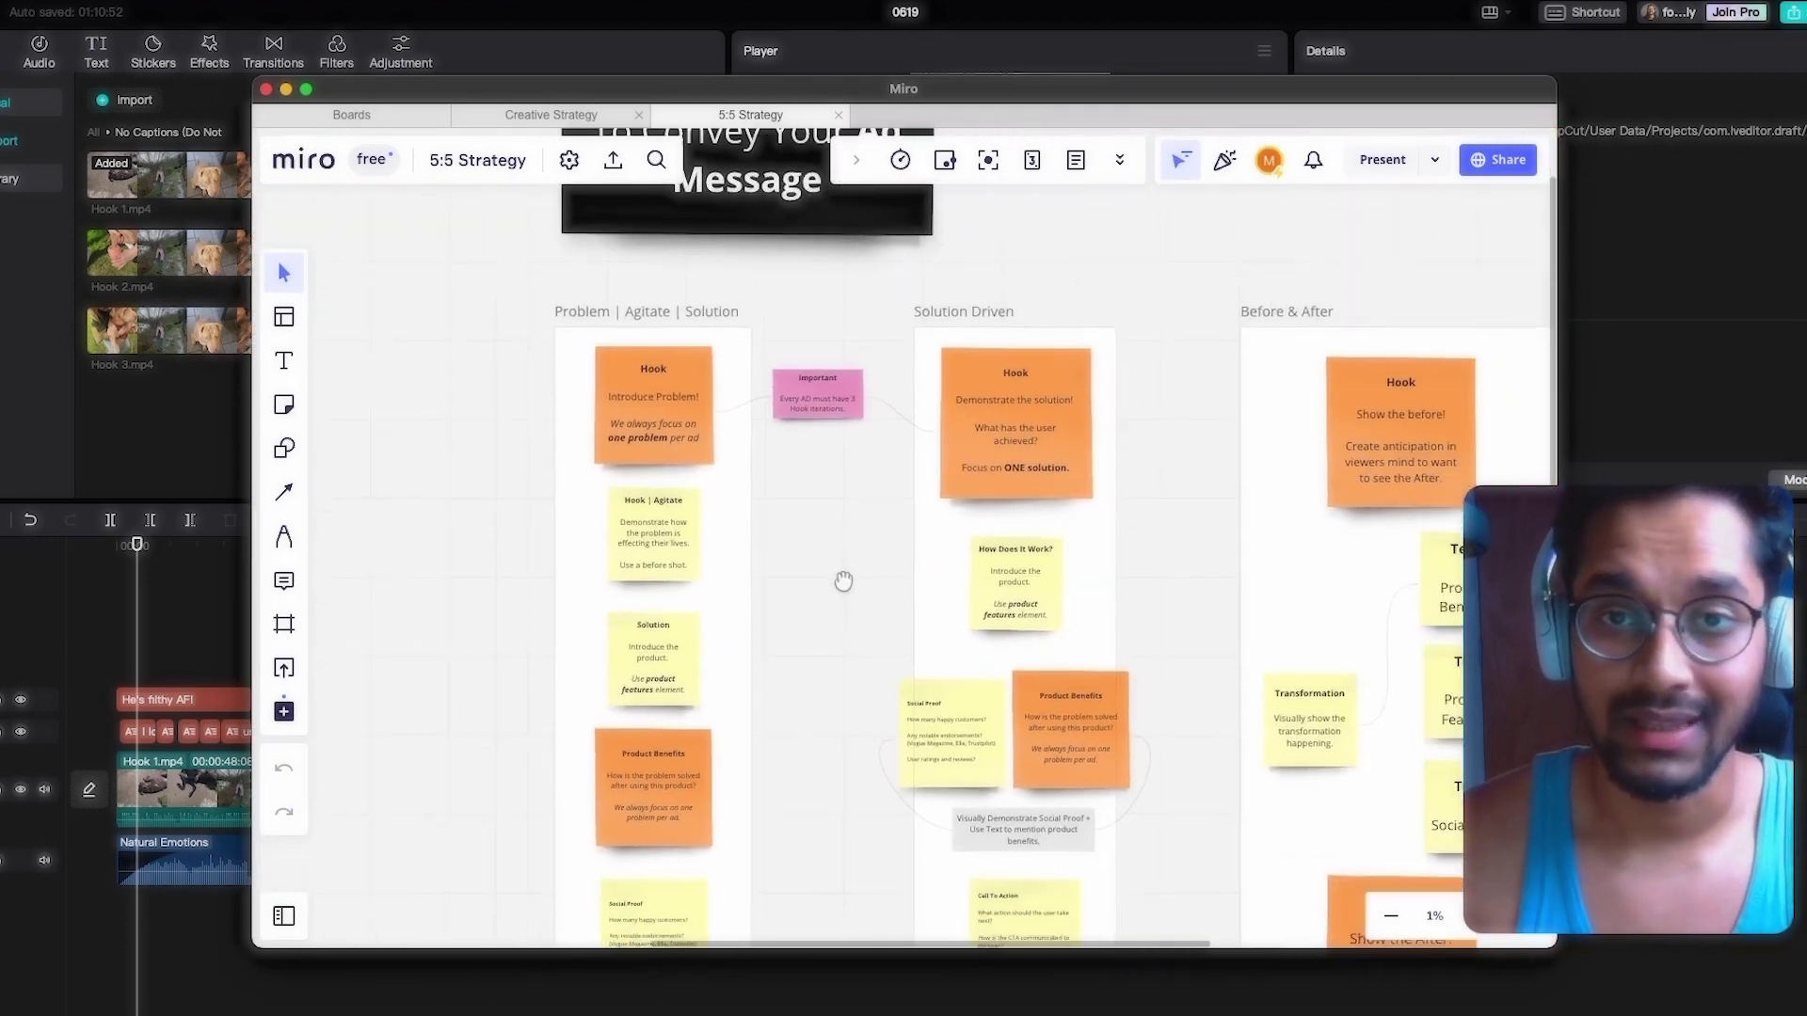
{"action": "scroll", "coordinate": [843, 581], "scroll_direction": "right", "scroll_amount": 3}
{"action": "scroll", "coordinate": [1077, 533], "scroll_direction": "right", "scroll_amount": 3}
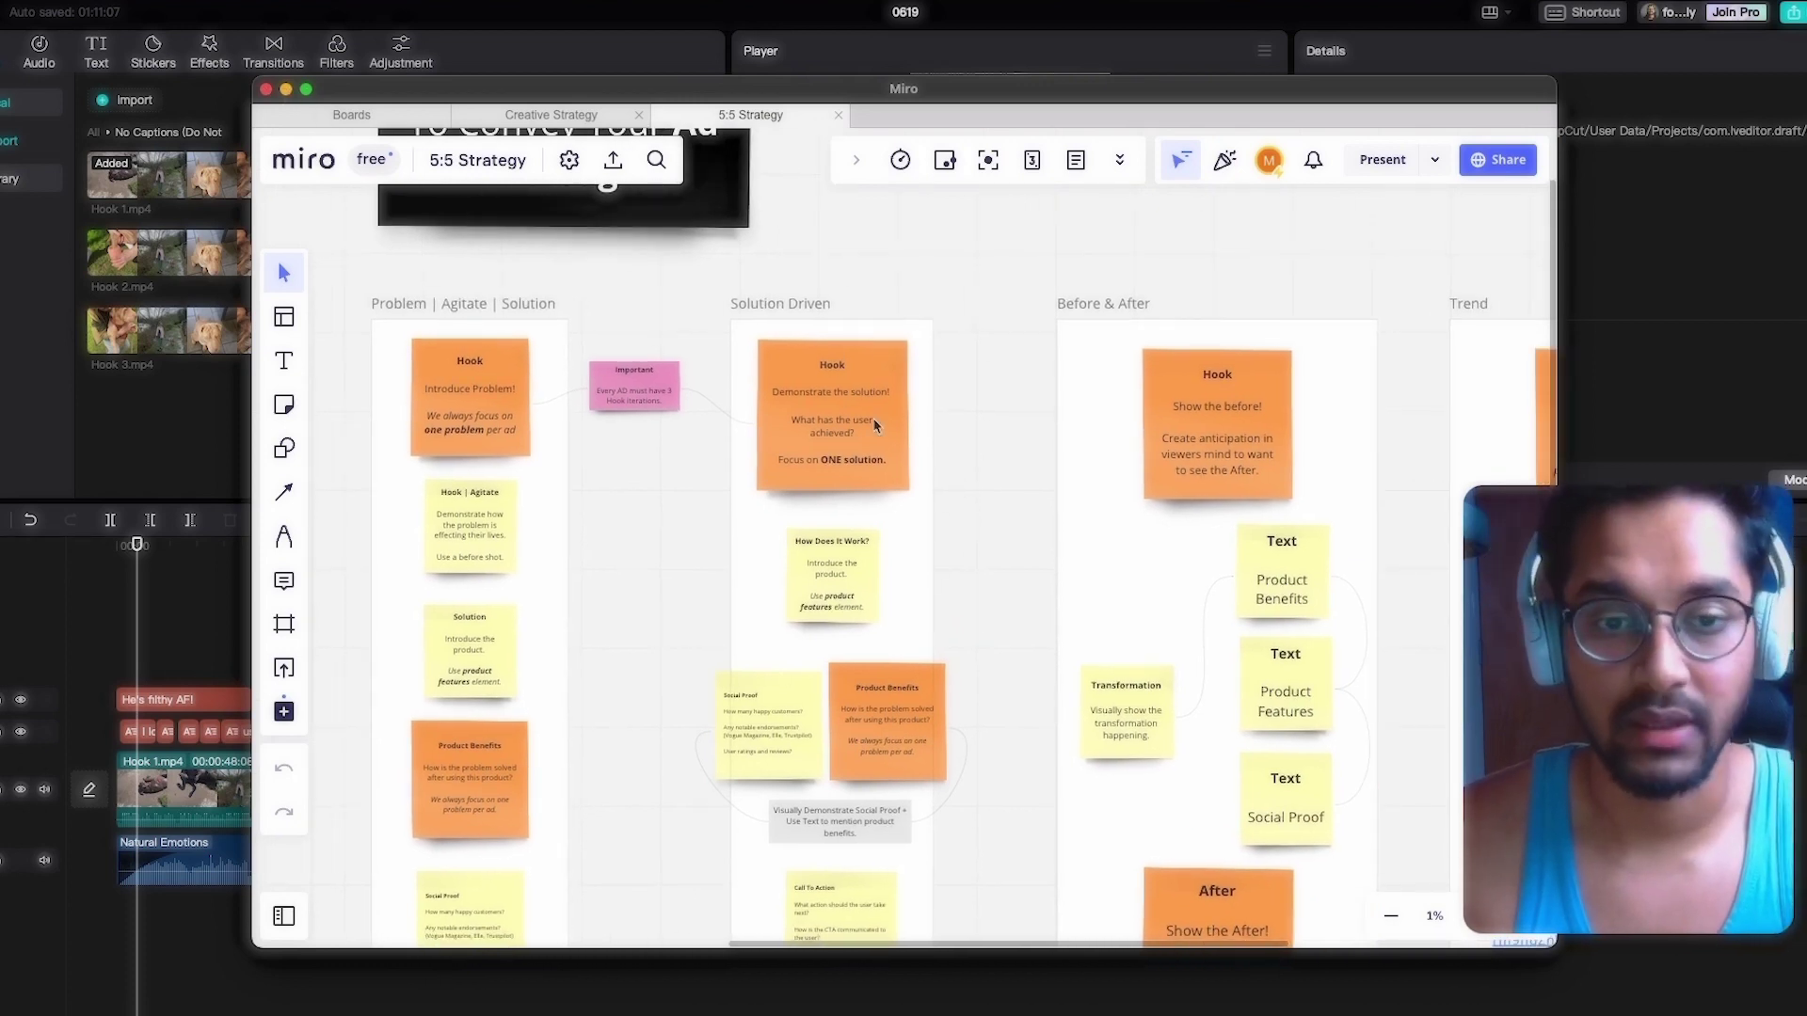
{"action": "left_click", "coordinate": [286, 91]}
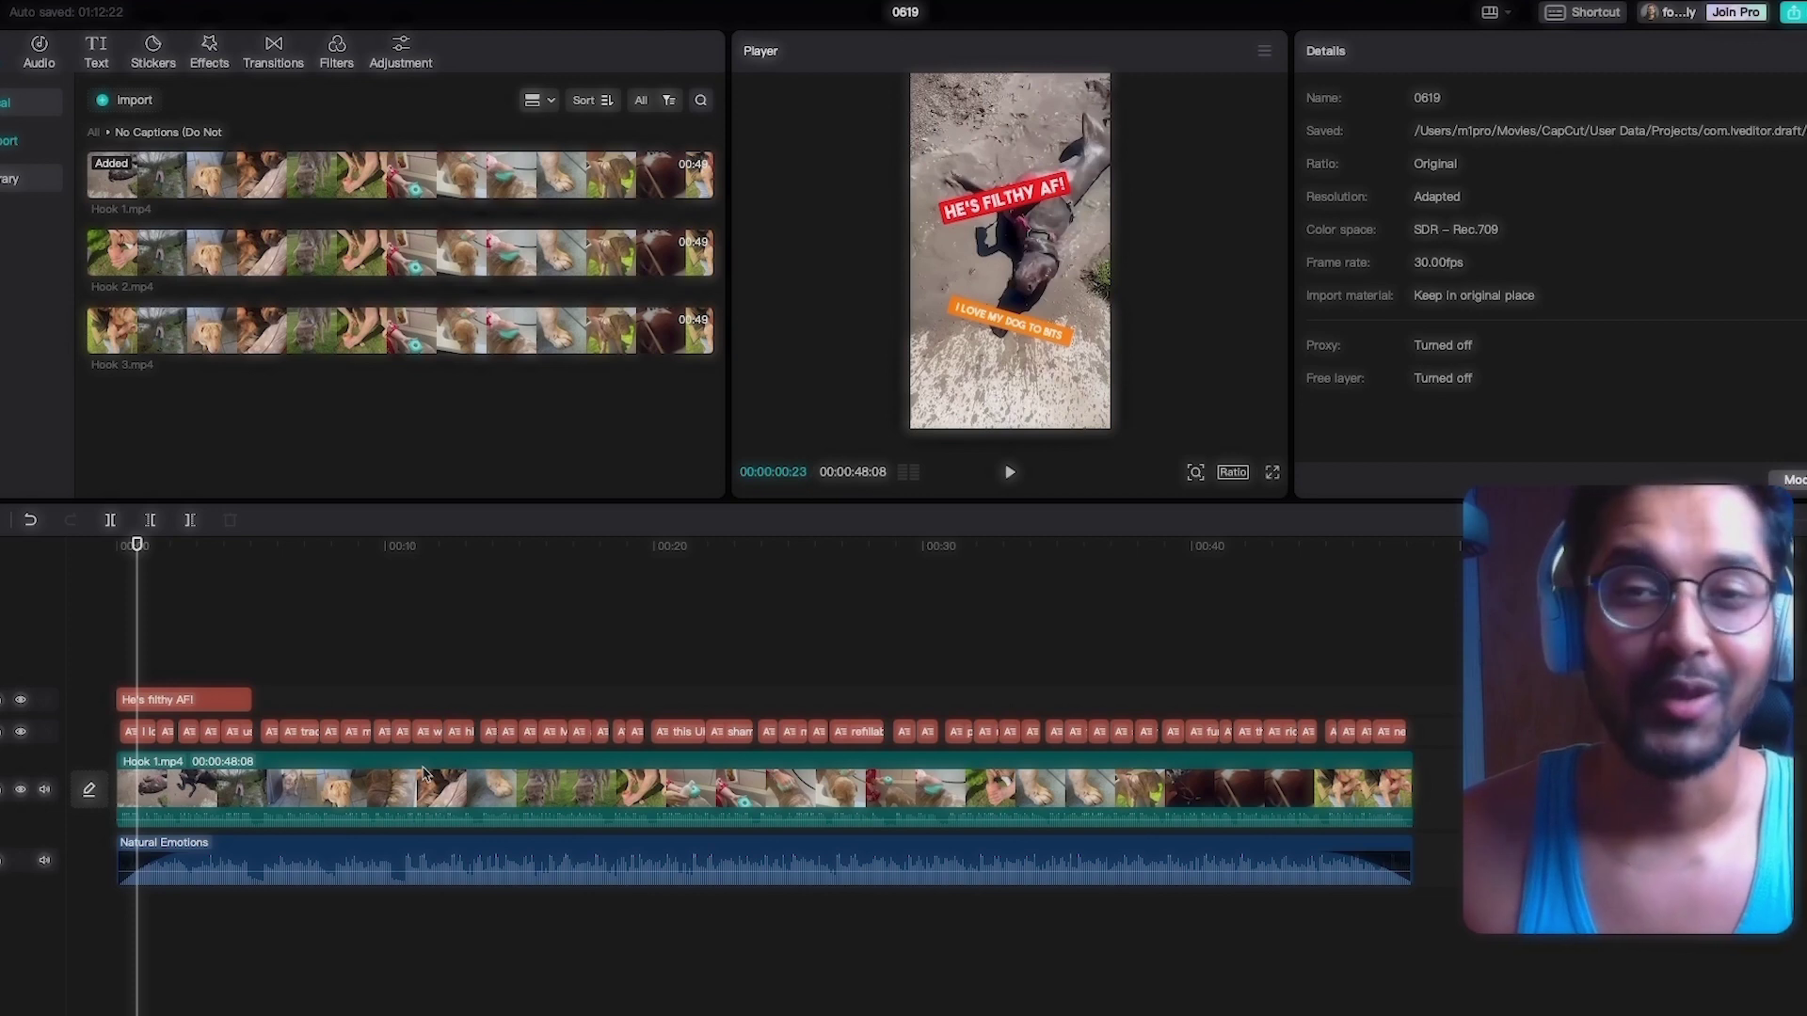
Step: Bring Miro back and zoom to the Hook, Product Feature, Product Benefit and Social Proof example galleries
{"action": "key", "text": "super+Tab"}
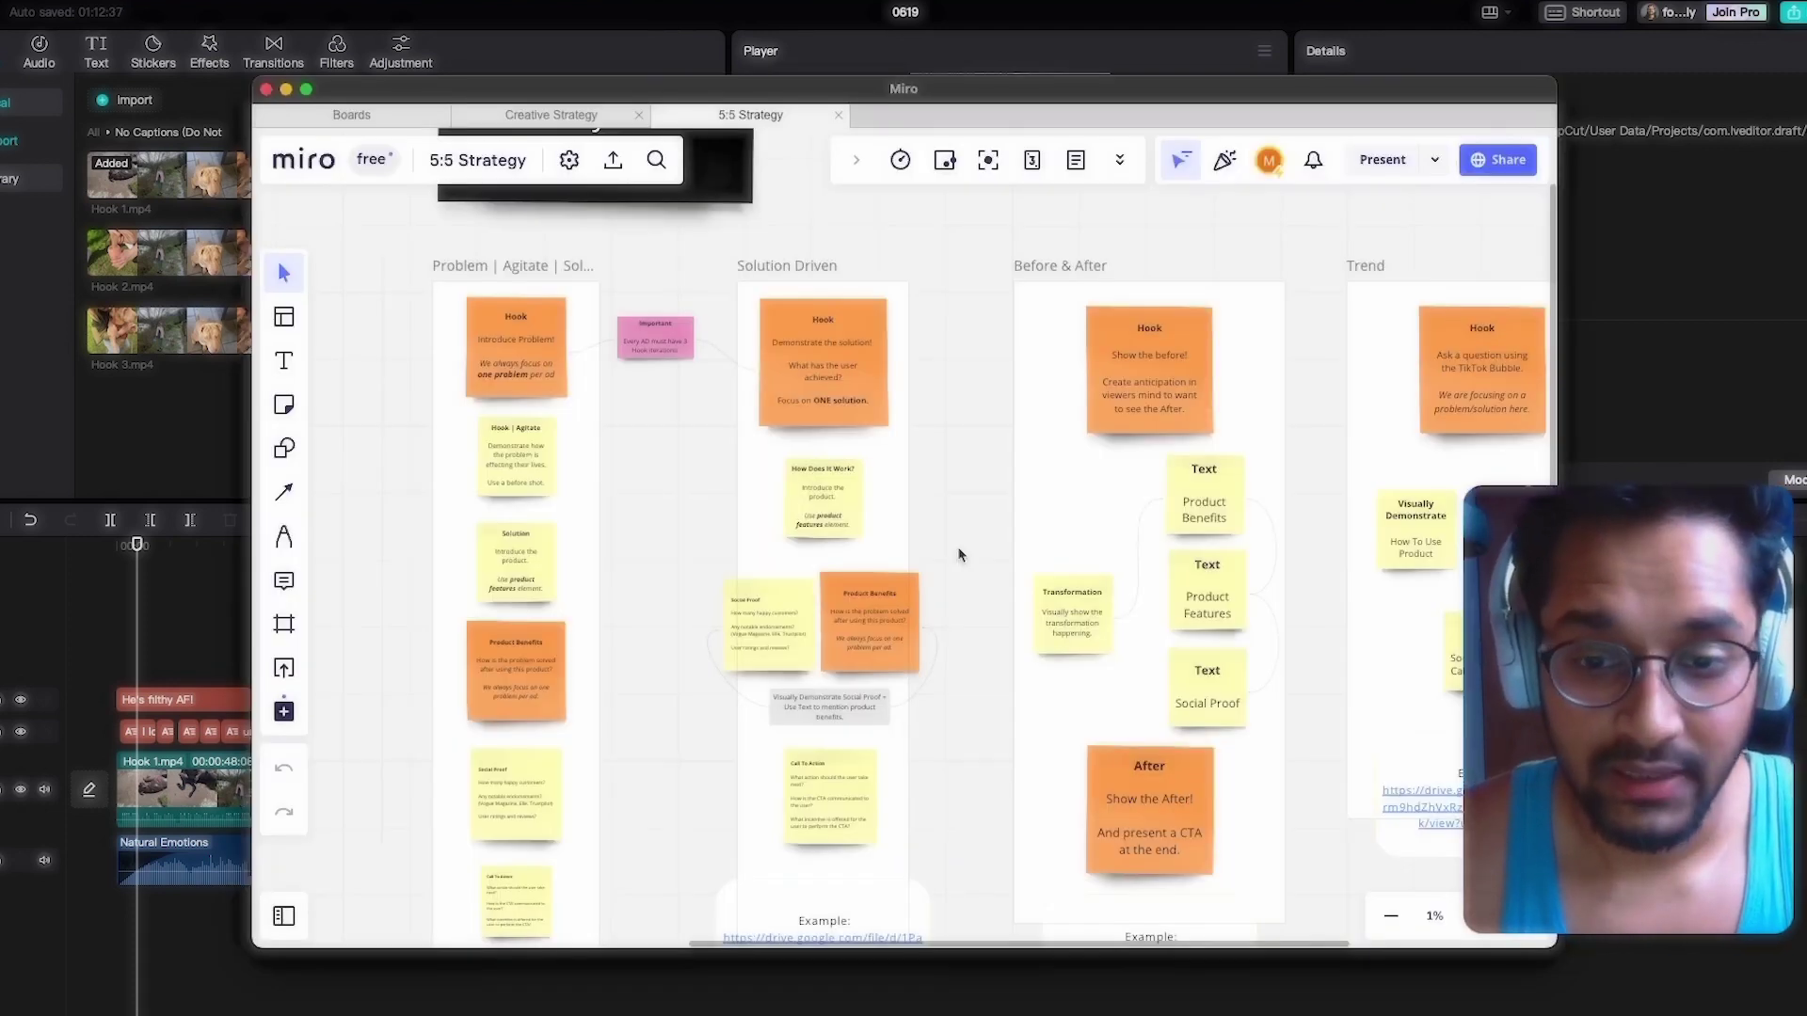
{"action": "scroll", "coordinate": [950, 580], "scroll_direction": "down", "scroll_amount": 2}
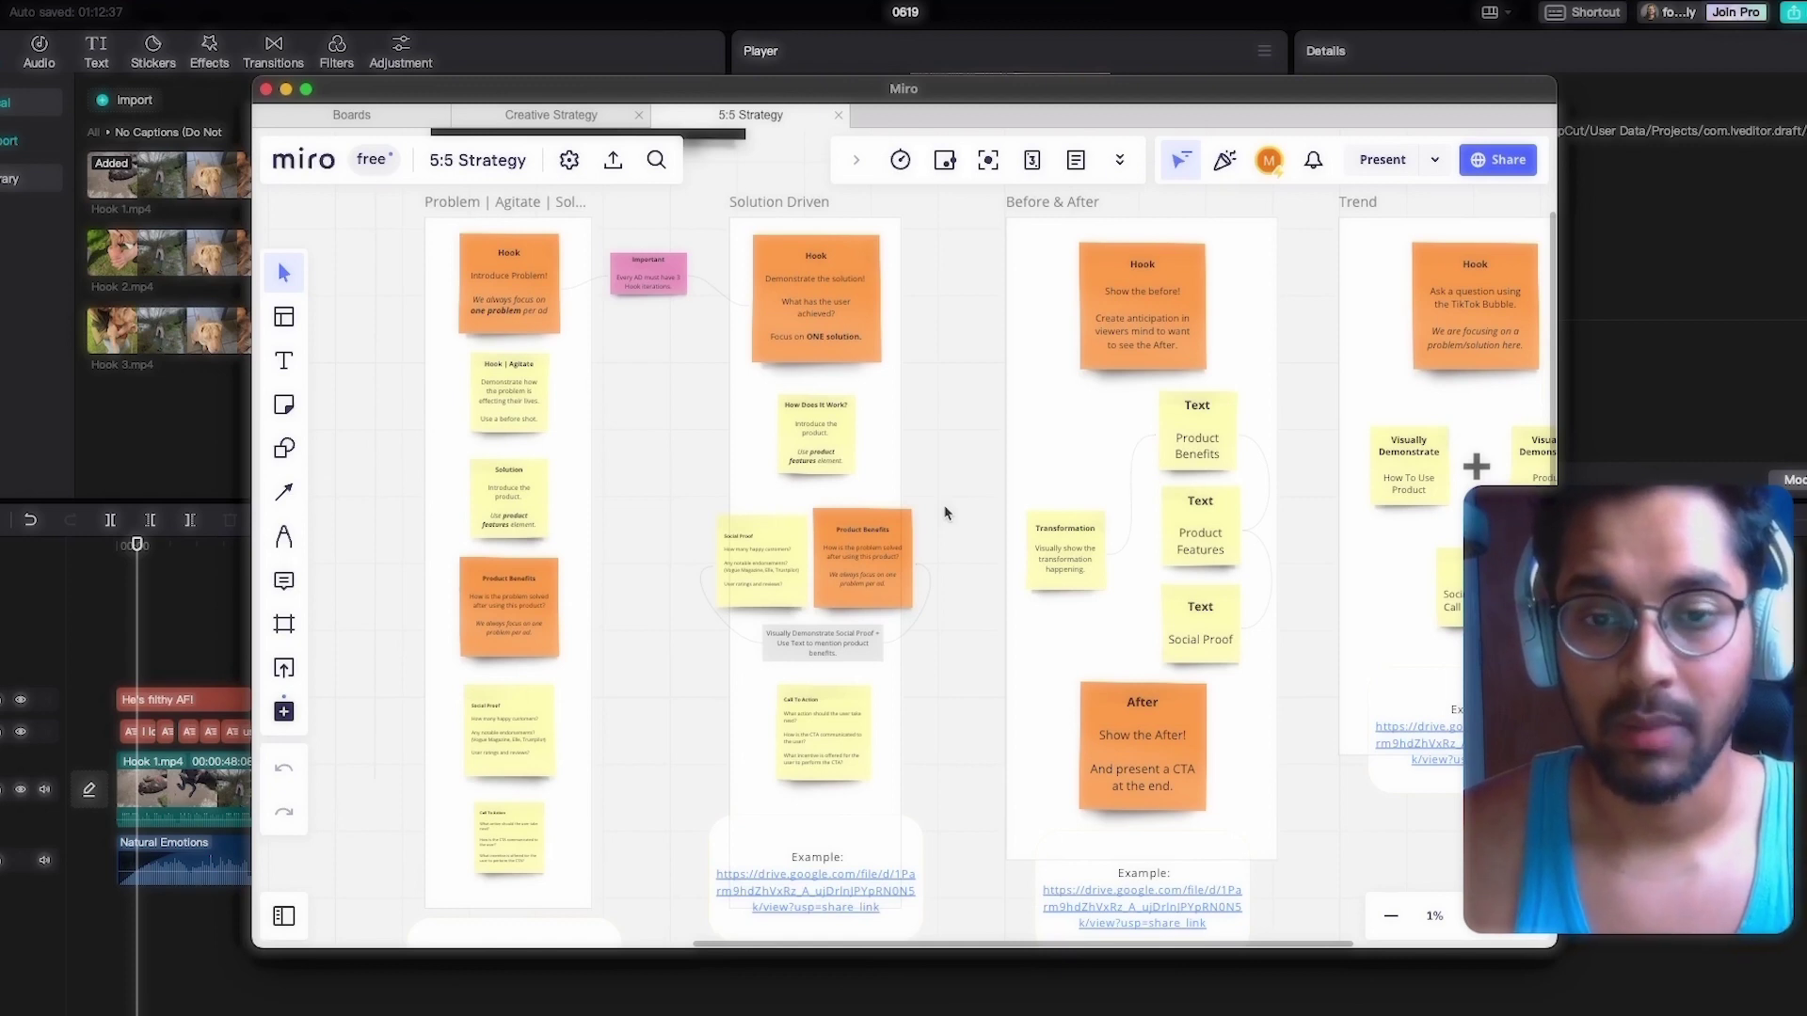
{"action": "scroll", "coordinate": [946, 527], "scroll_direction": "down", "scroll_amount": 3}
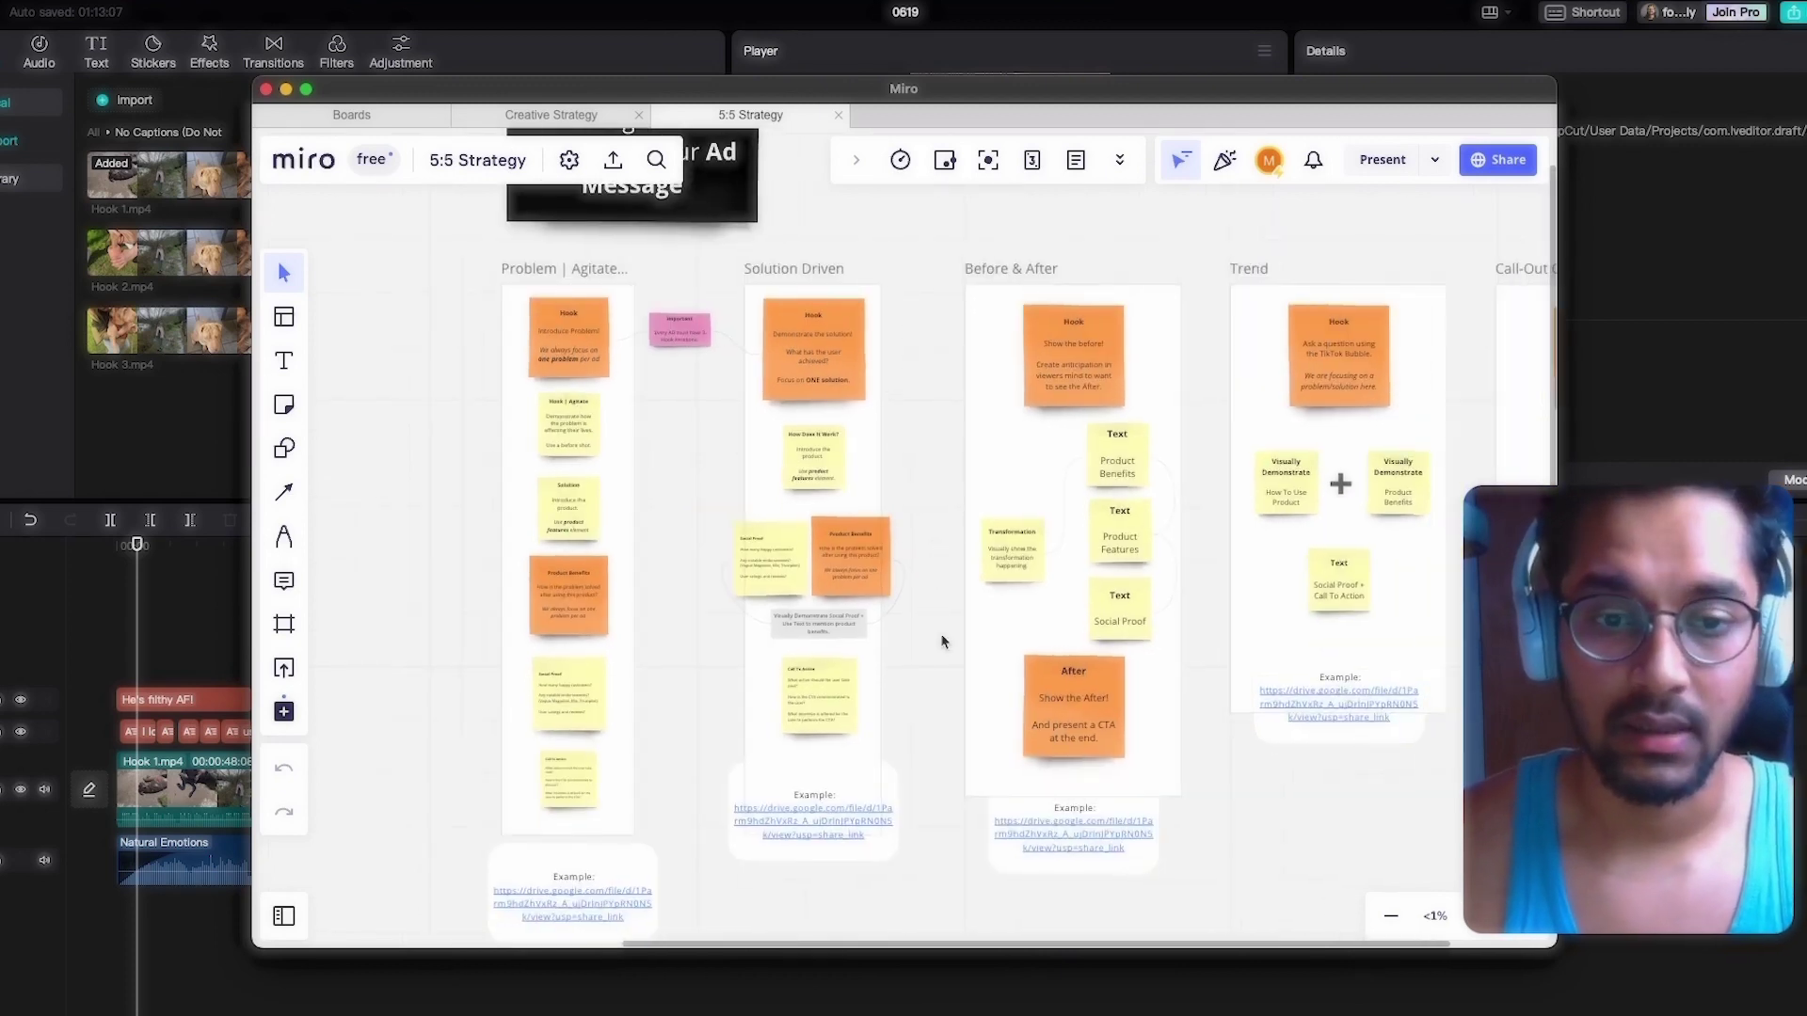
{"action": "scroll", "coordinate": [942, 642], "scroll_direction": "down", "scroll_amount": 2}
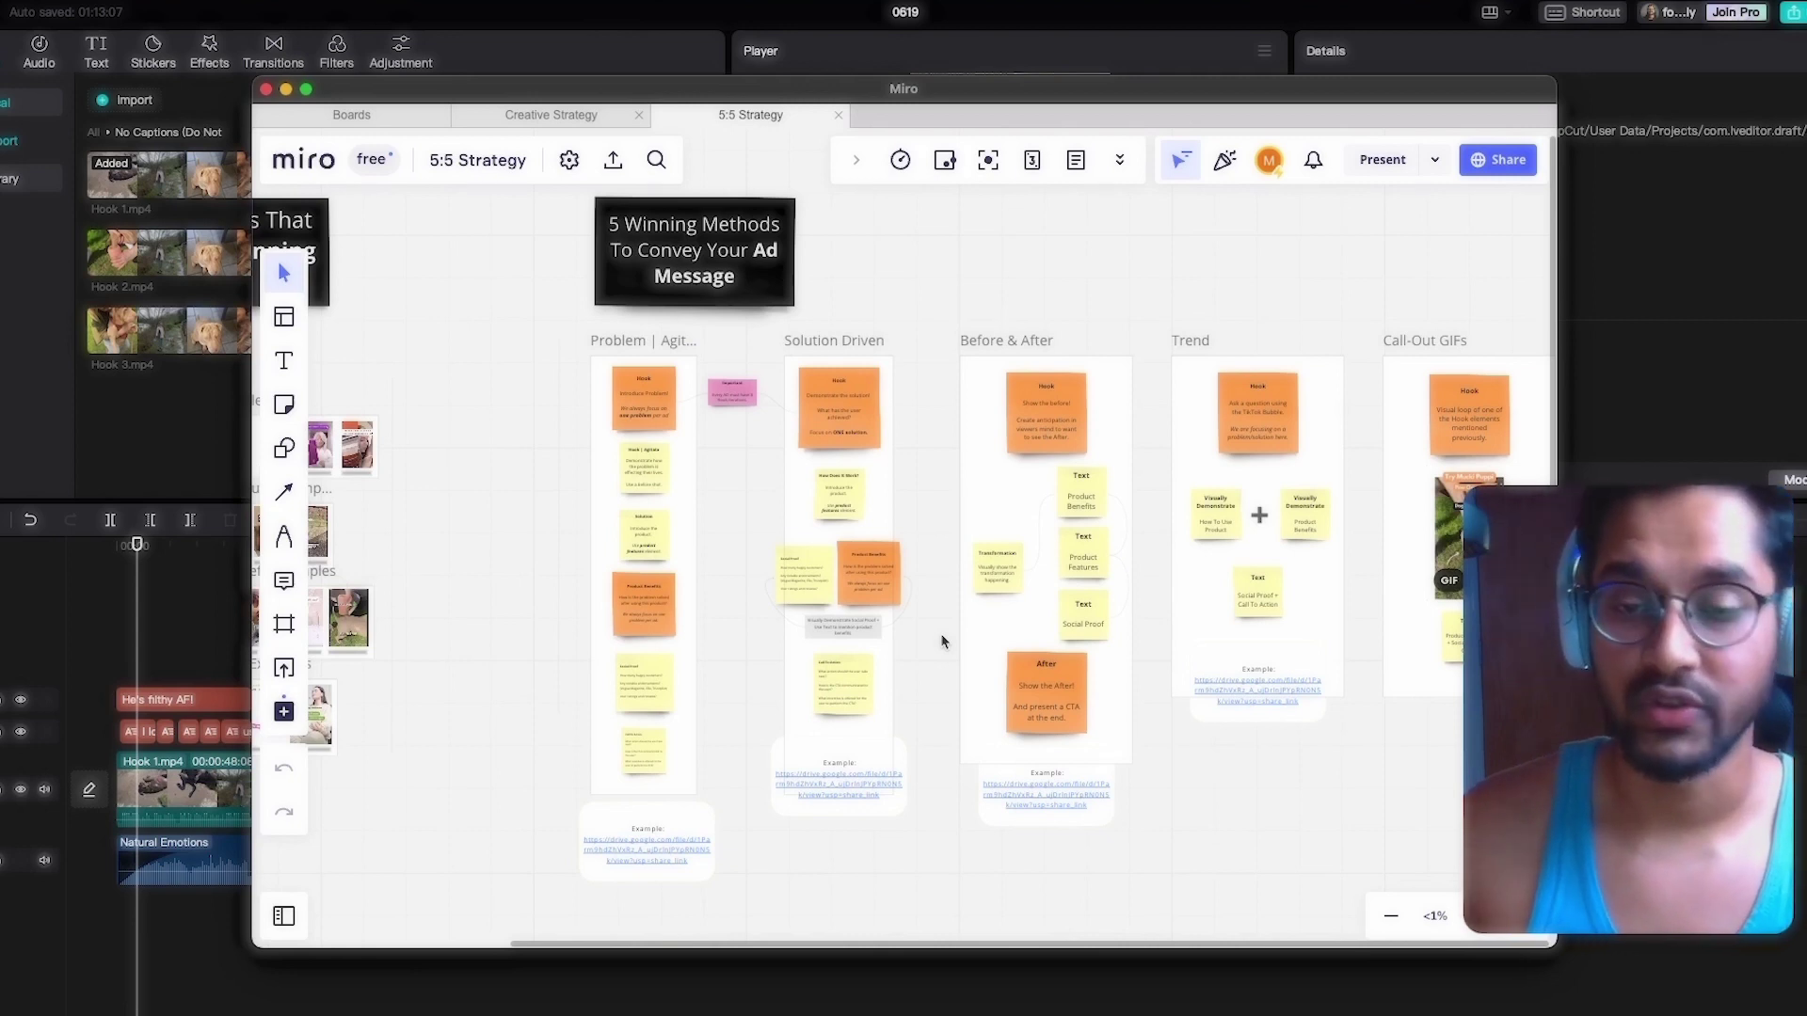
{"action": "scroll", "coordinate": [942, 641], "scroll_direction": "up", "scroll_amount": 2}
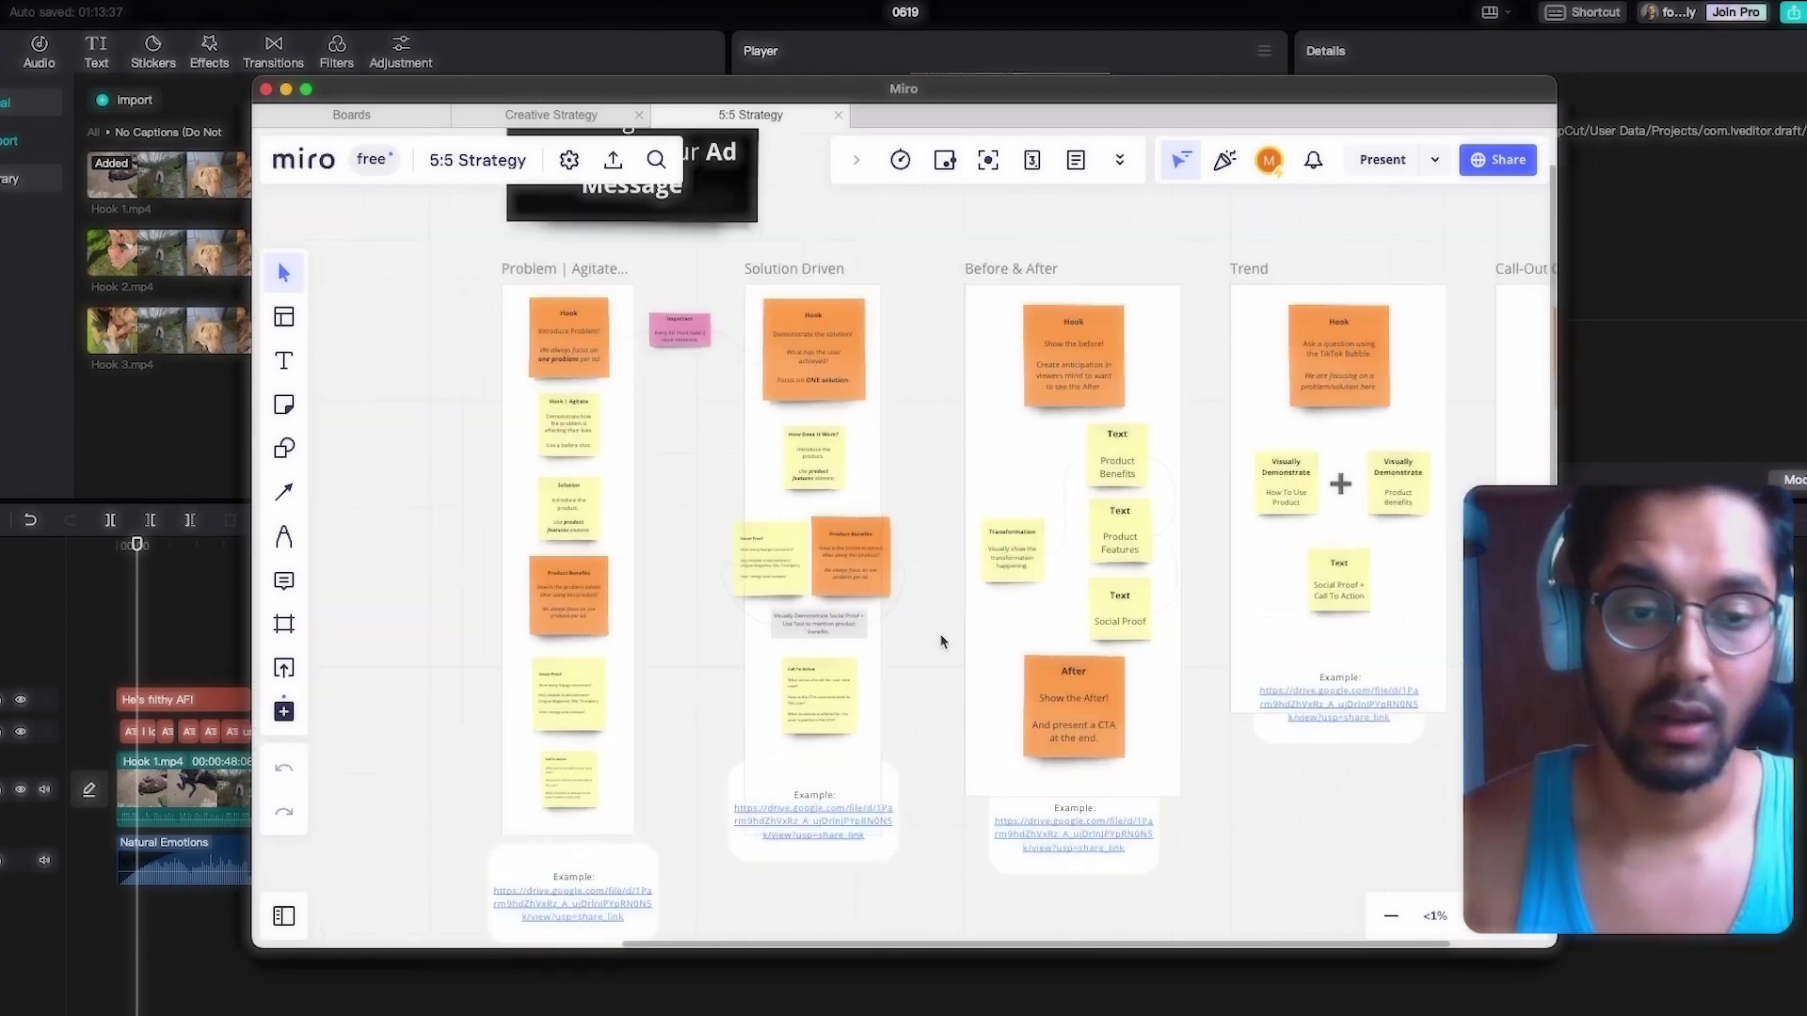
{"action": "left_click_drag", "start_coordinate": [379, 455], "coordinate": [902, 510]}
{"action": "left_click_drag", "start_coordinate": [802, 468], "coordinate": [896, 490]}
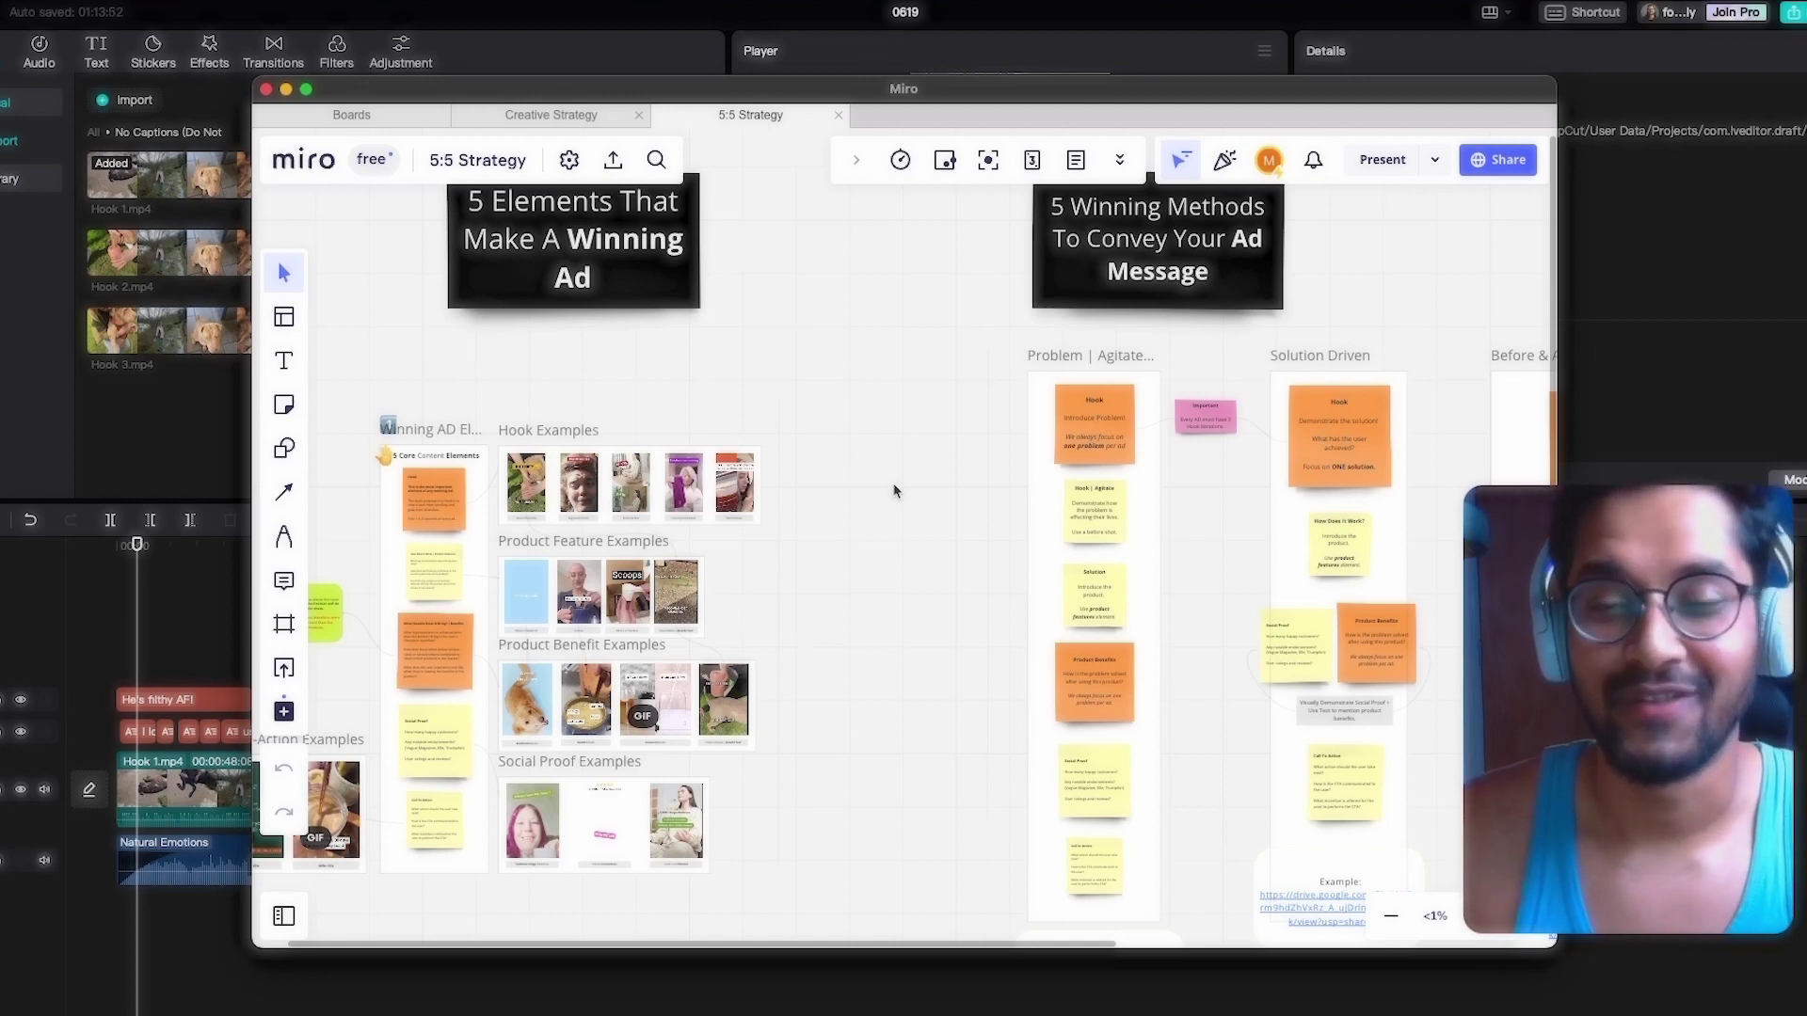
{"action": "scroll", "coordinate": [894, 490], "scroll_direction": "down", "scroll_amount": 2}
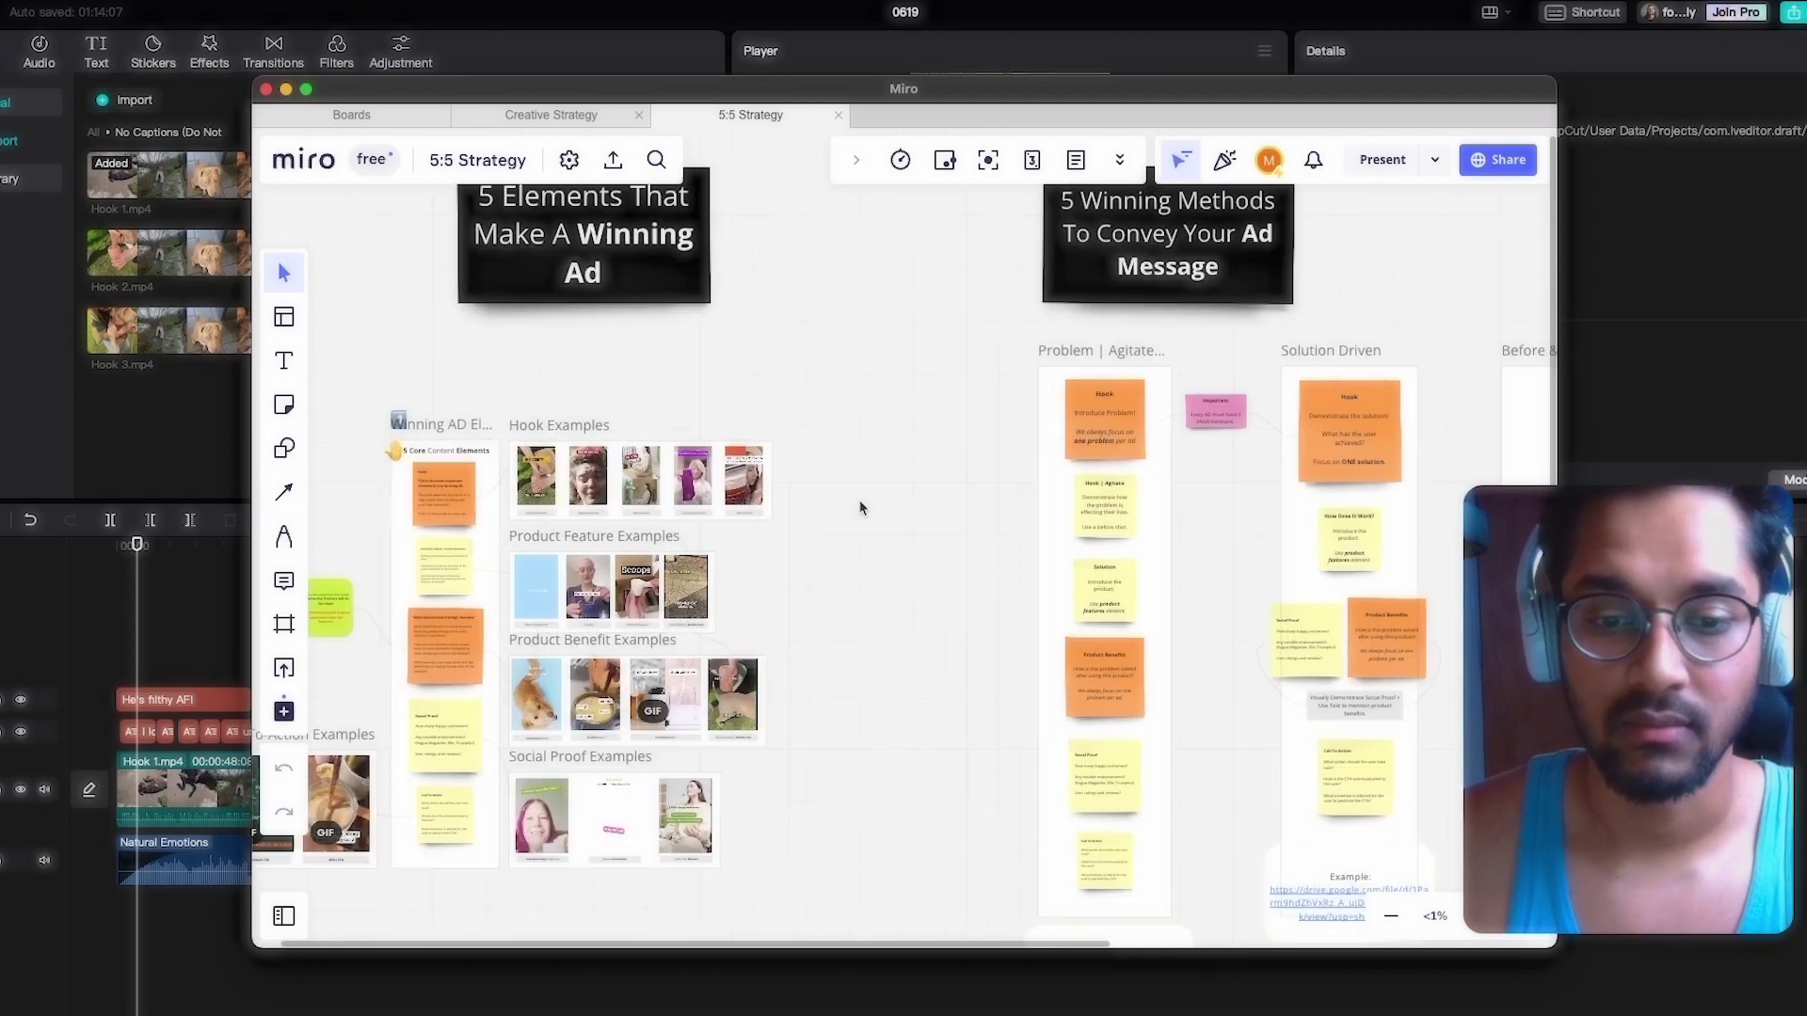
{"action": "scroll", "coordinate": [847, 503], "scroll_direction": "up", "scroll_amount": 3}
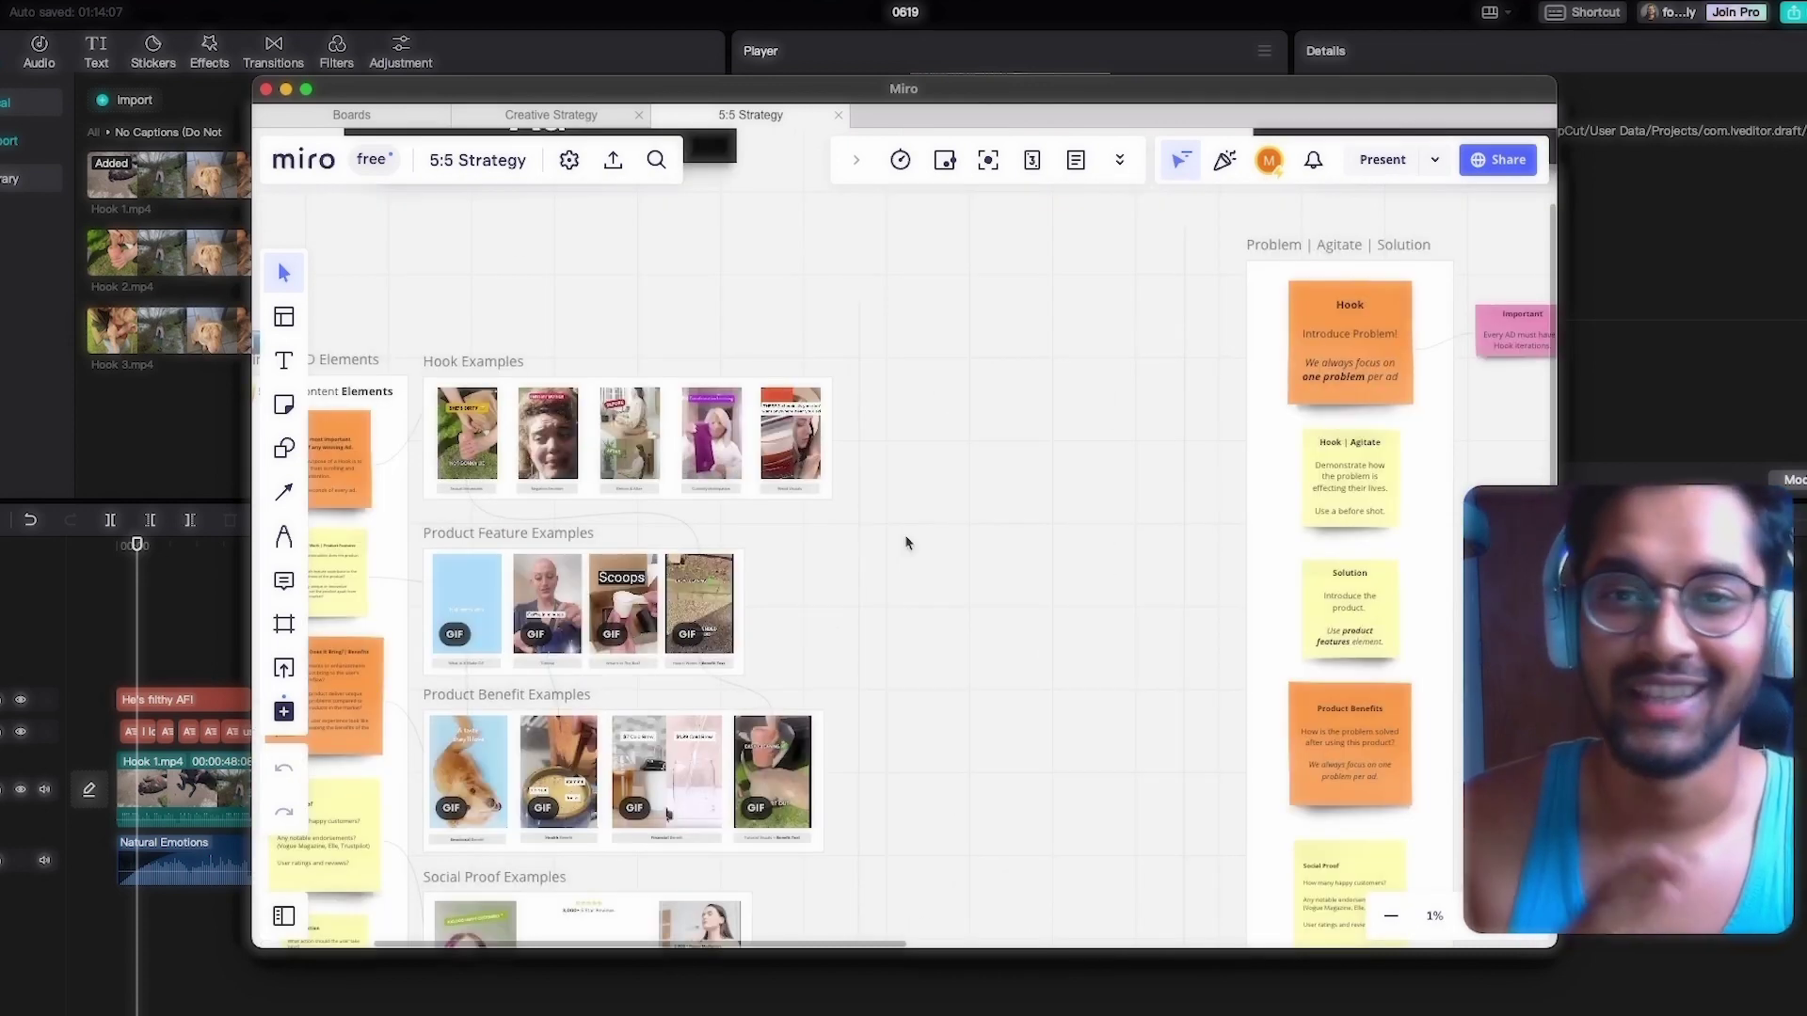
{"action": "scroll", "coordinate": [907, 543], "scroll_direction": "down", "scroll_amount": 3}
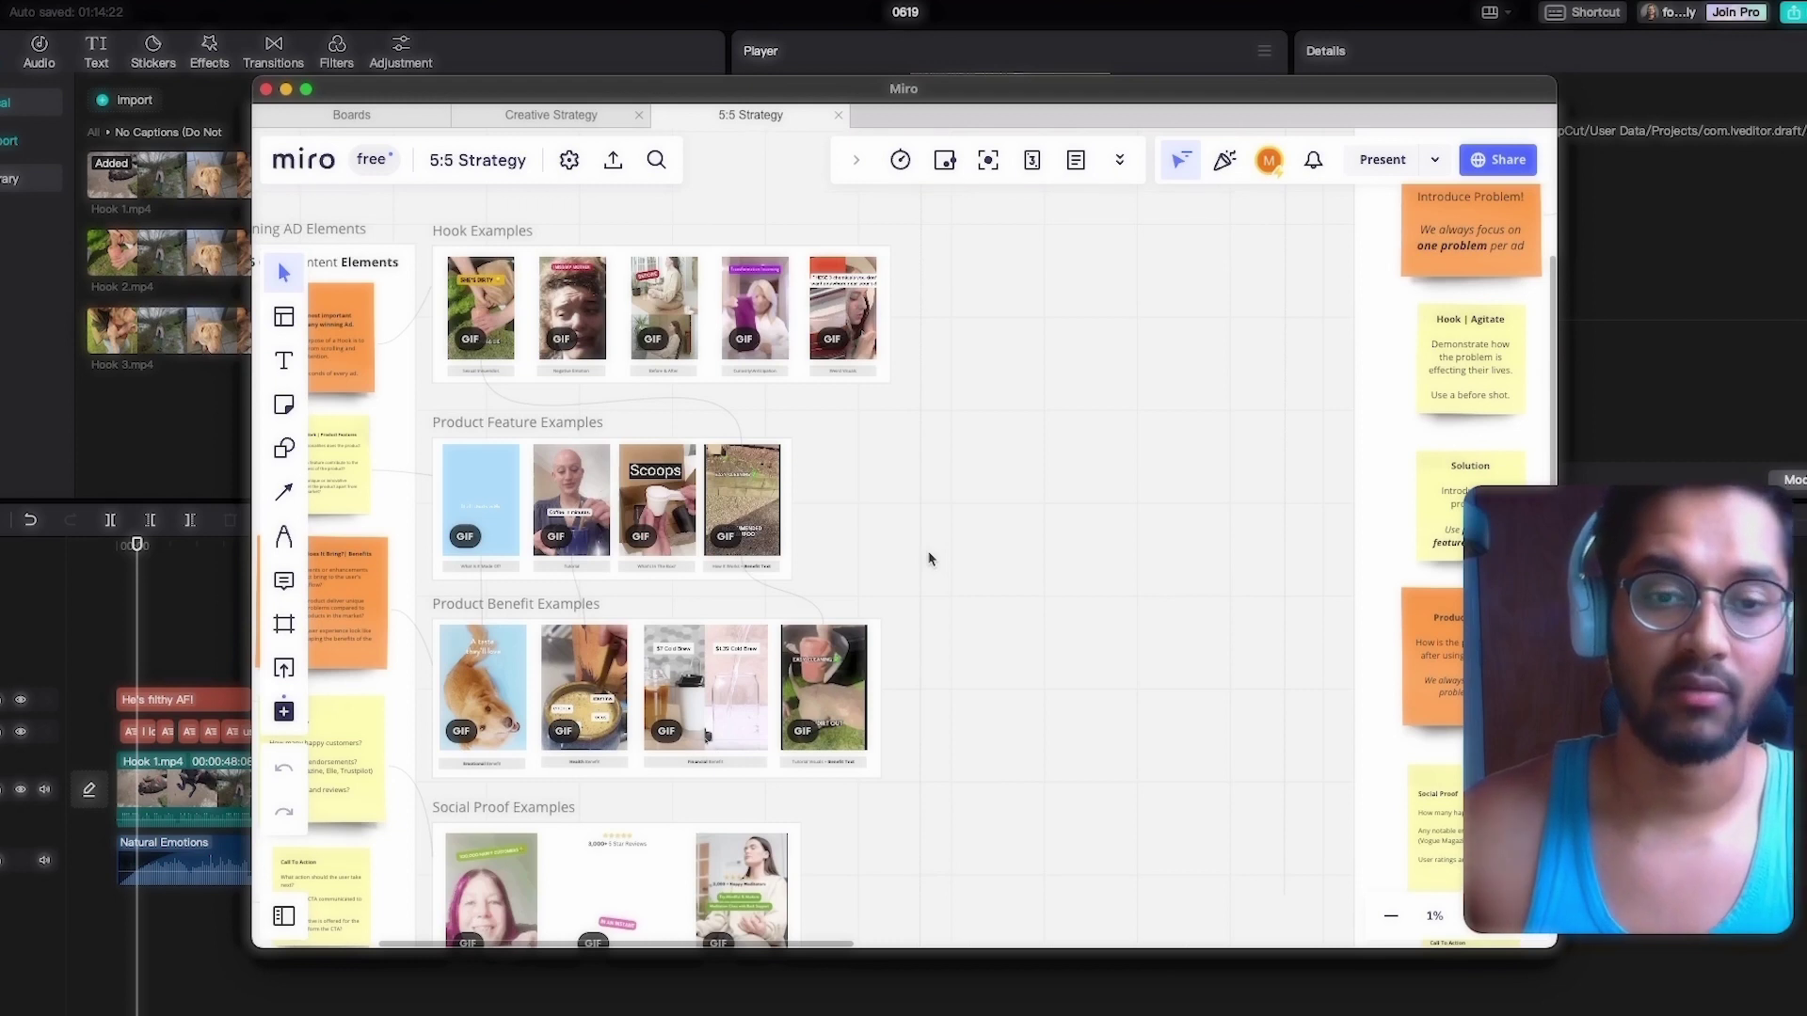